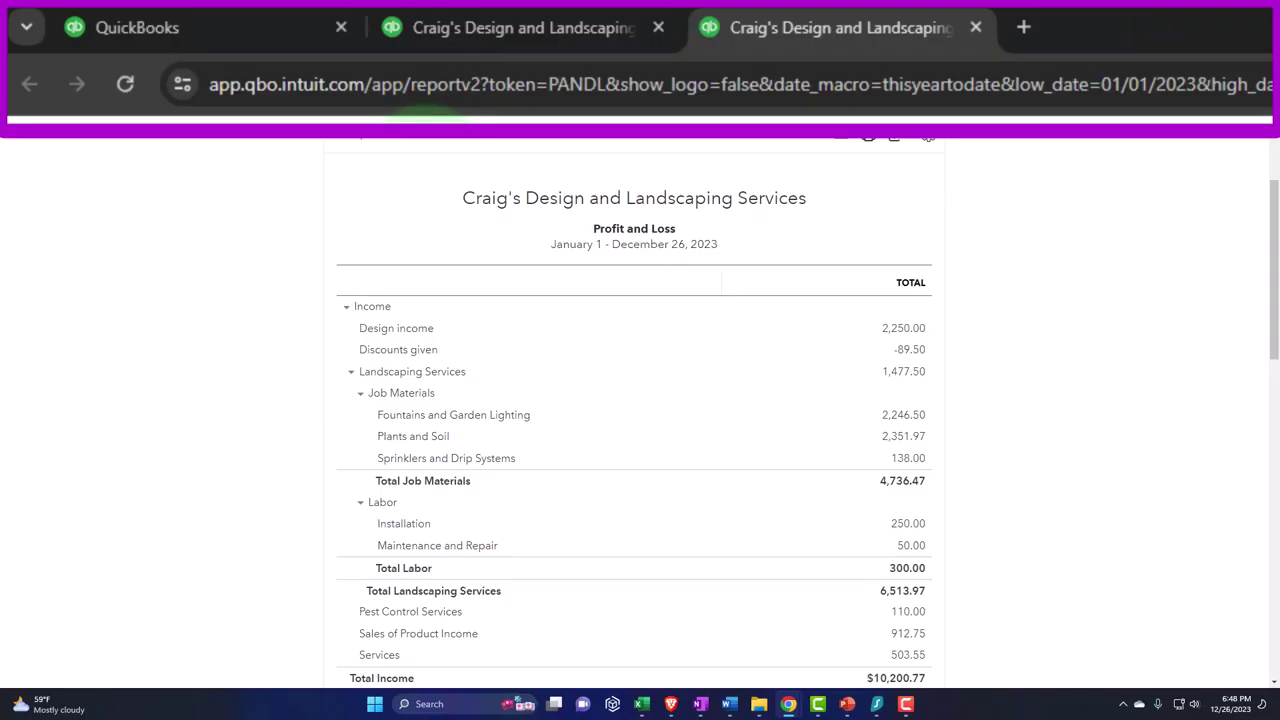
Return to the QuickBooks Reports page, leaving the 2023 Profit and Loss in its own tab.
click(265, 38)
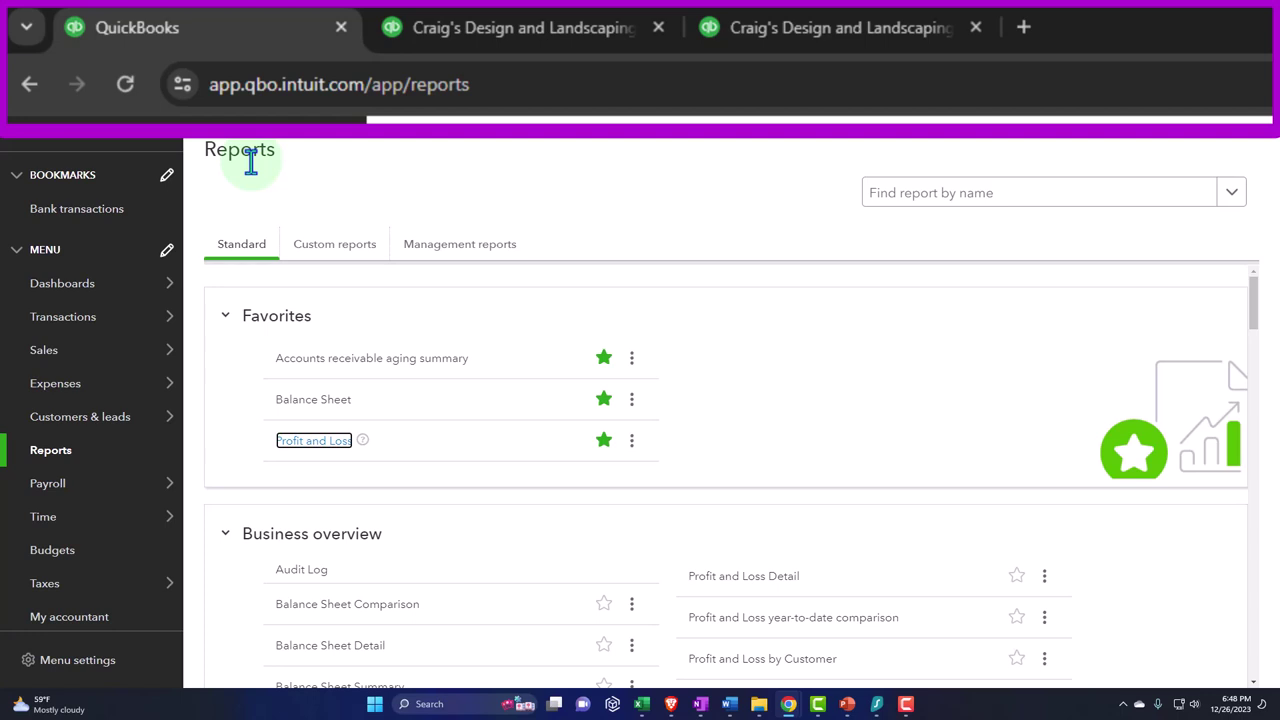
Open the + New menu of customer, vendor, employee and other transactions.
click(116, 135)
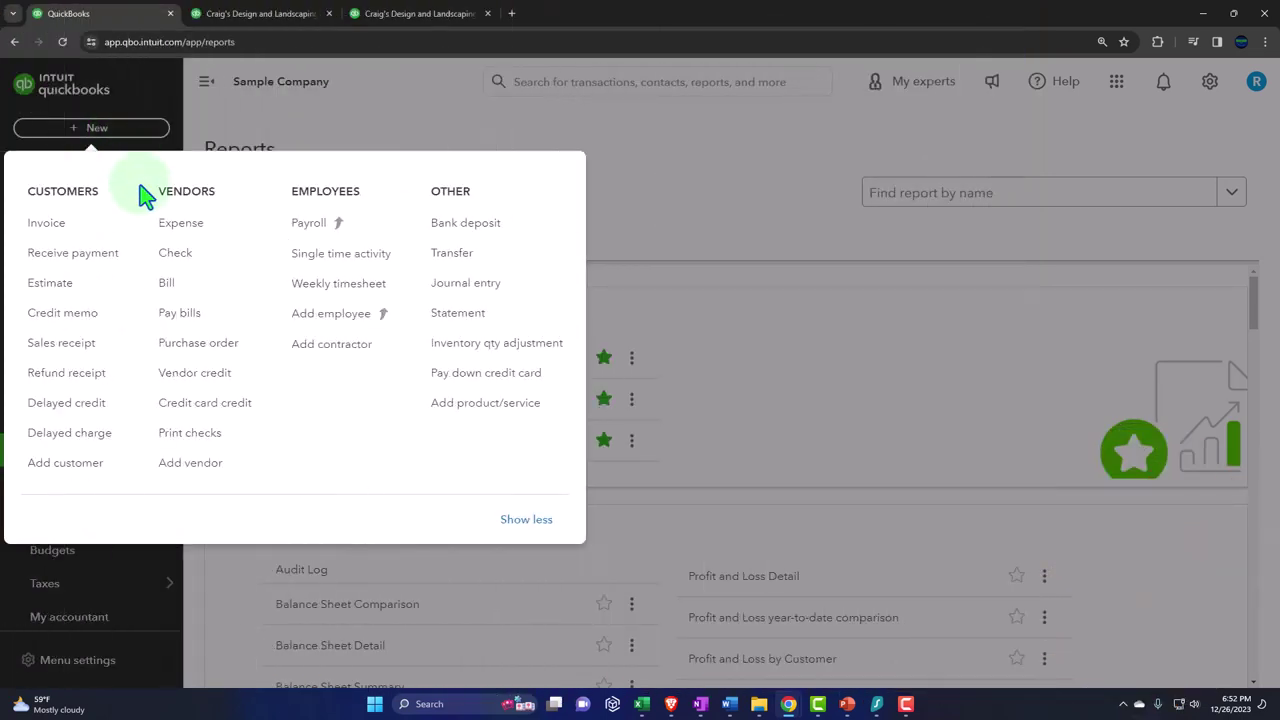
Start a new check to newly added payee Vendor 1, dated 01/15/2024.
click(165, 254)
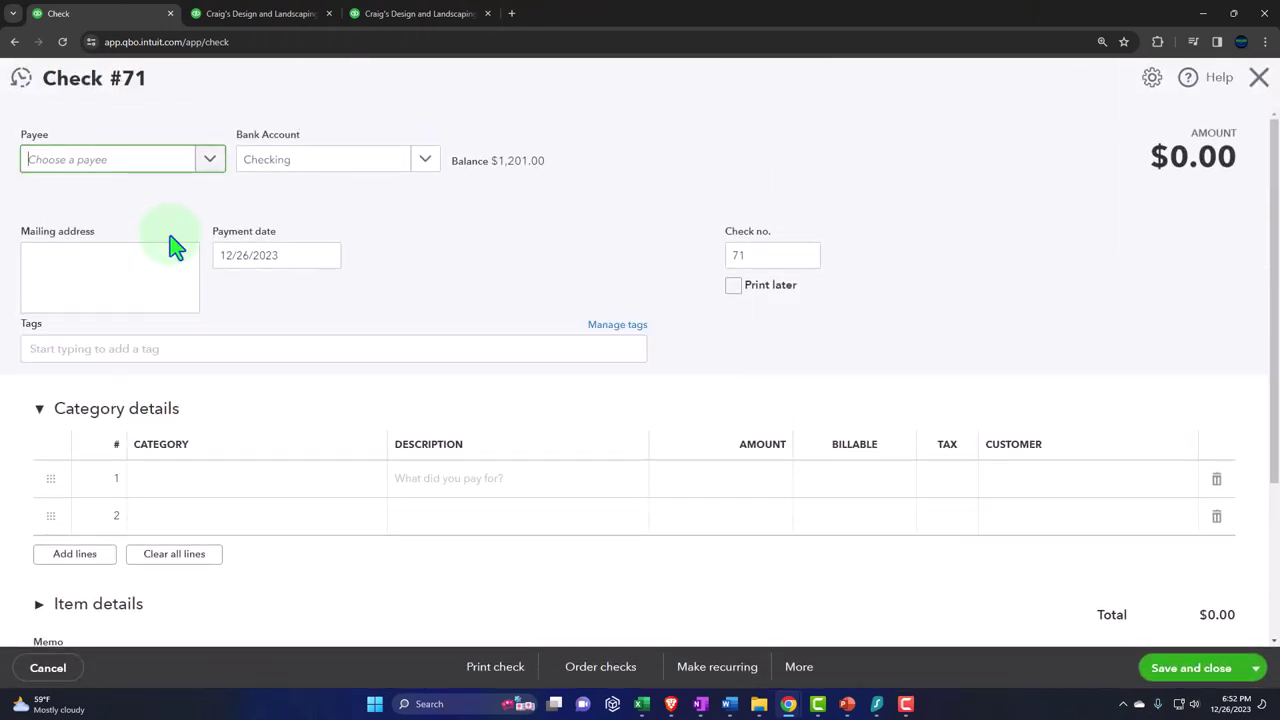
text(Ven)
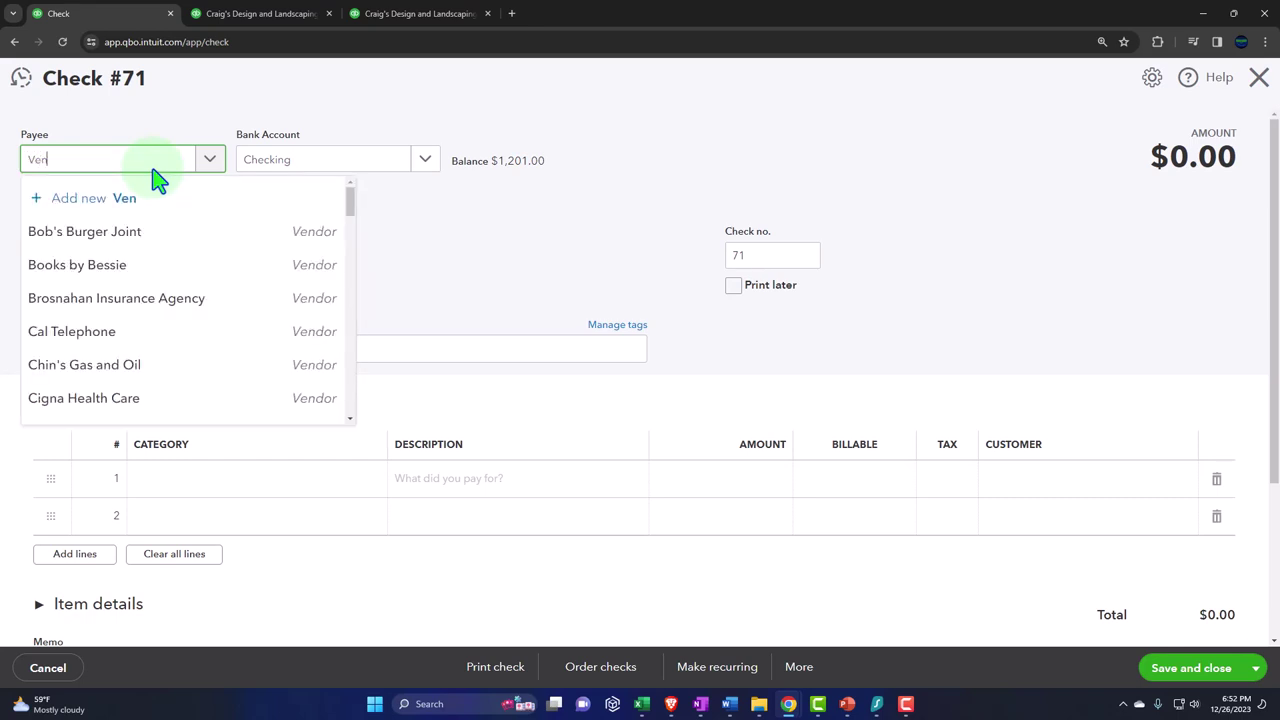
text(dor 1)
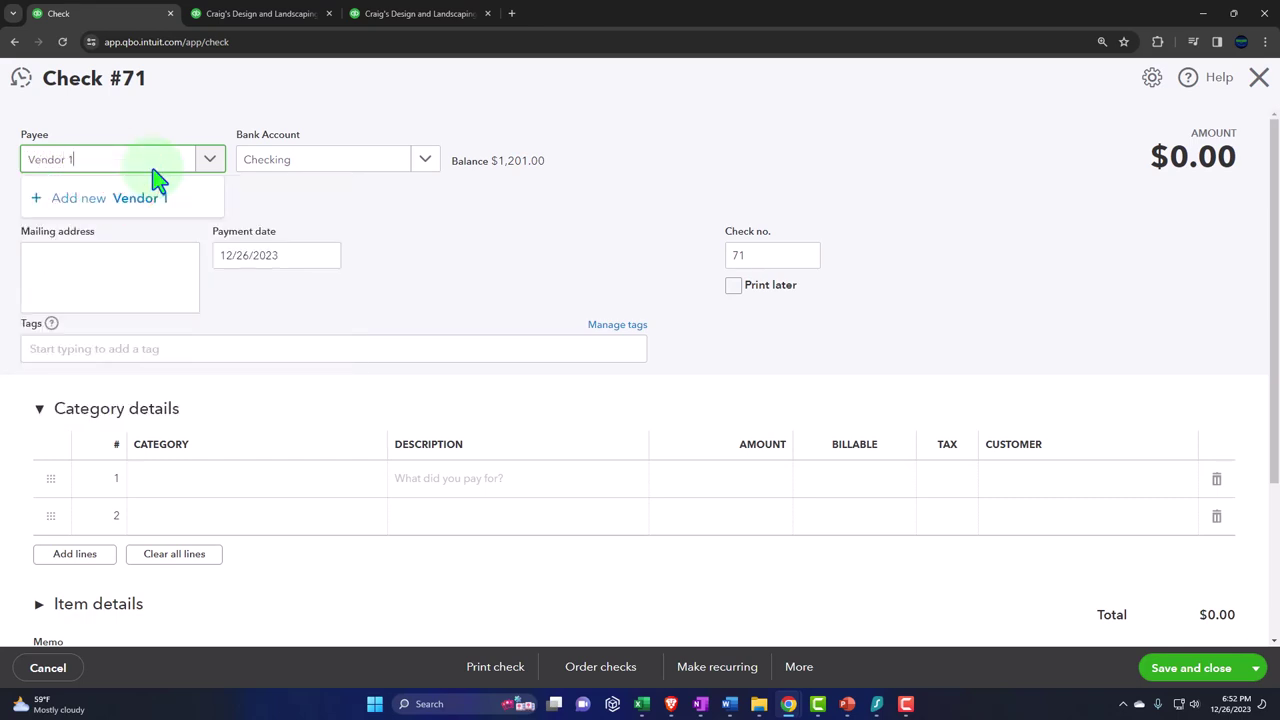
key(Tab)
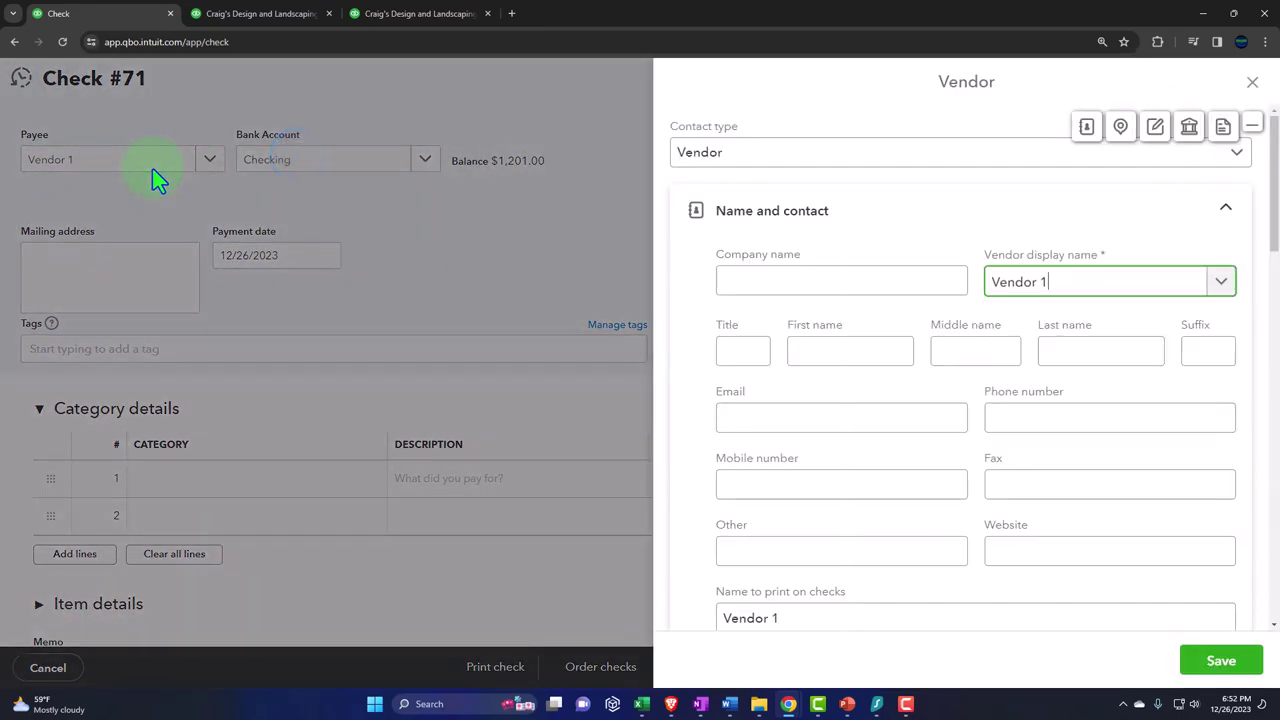
click(1221, 660)
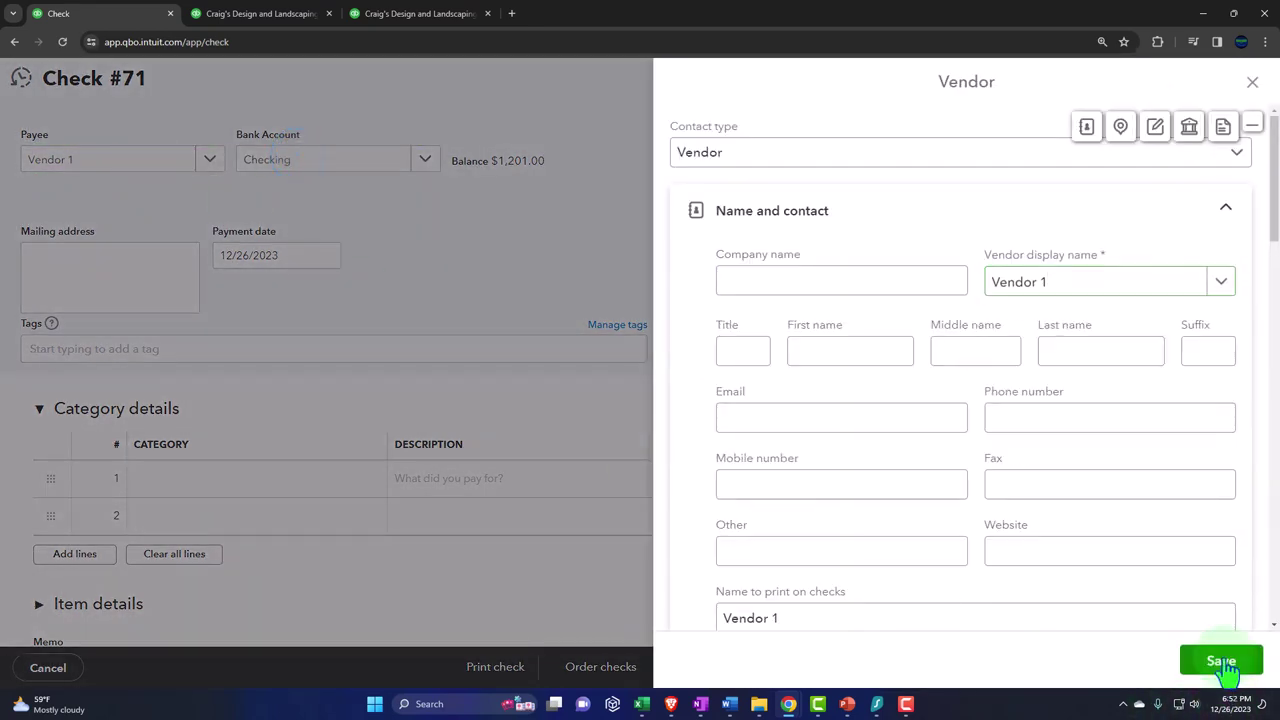
key(Tab)
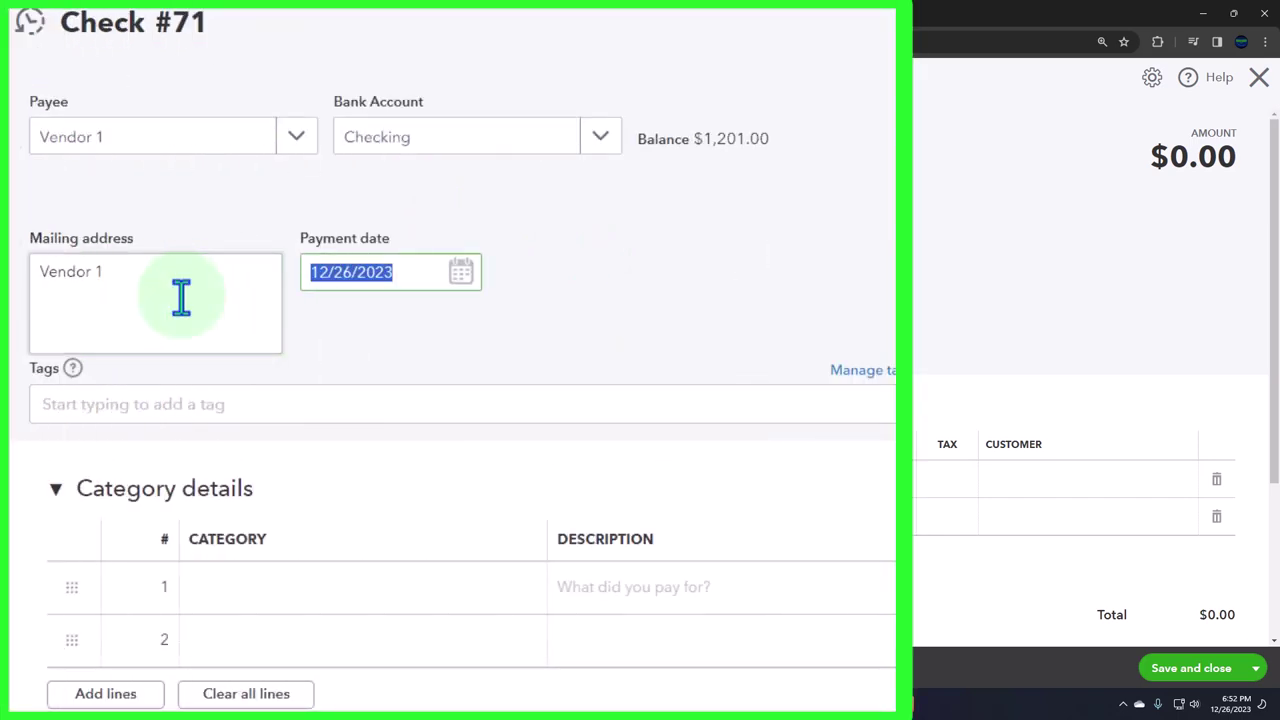
text(0)
text(1/15/2024)
key(Tab)
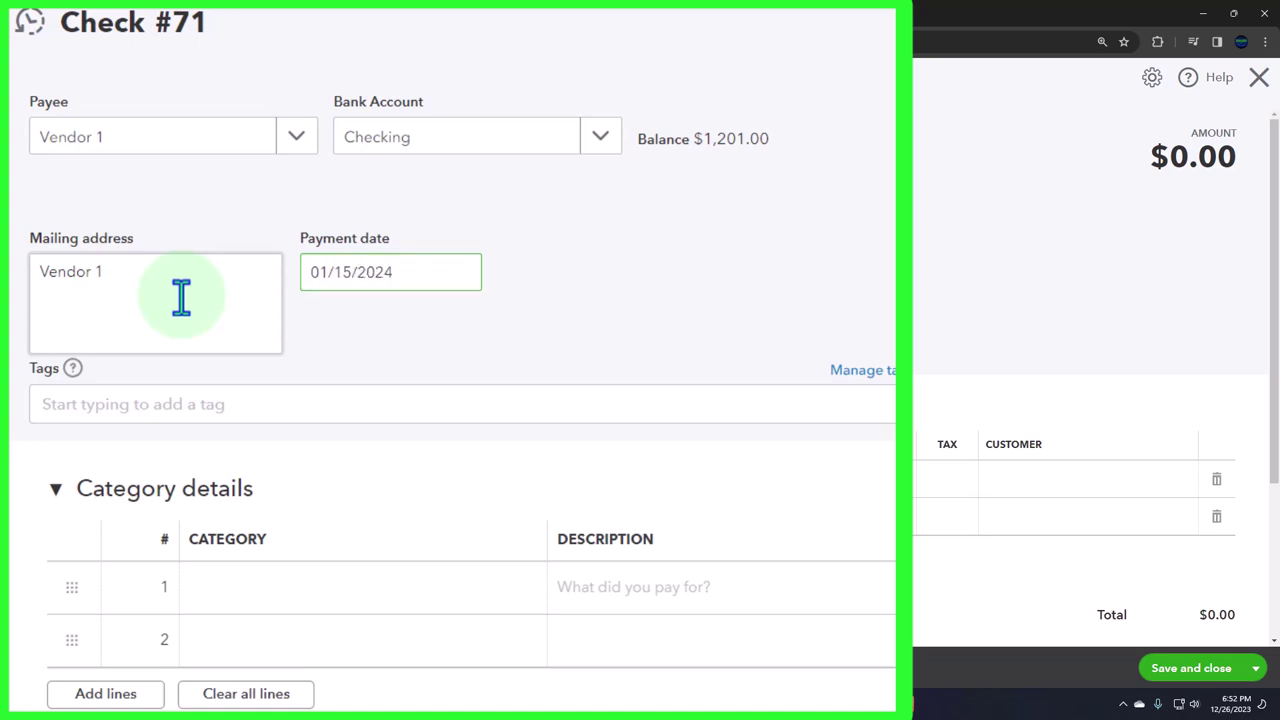
Begin adding a new 'Expense' category account on line 1 of the check.
key(Tab)
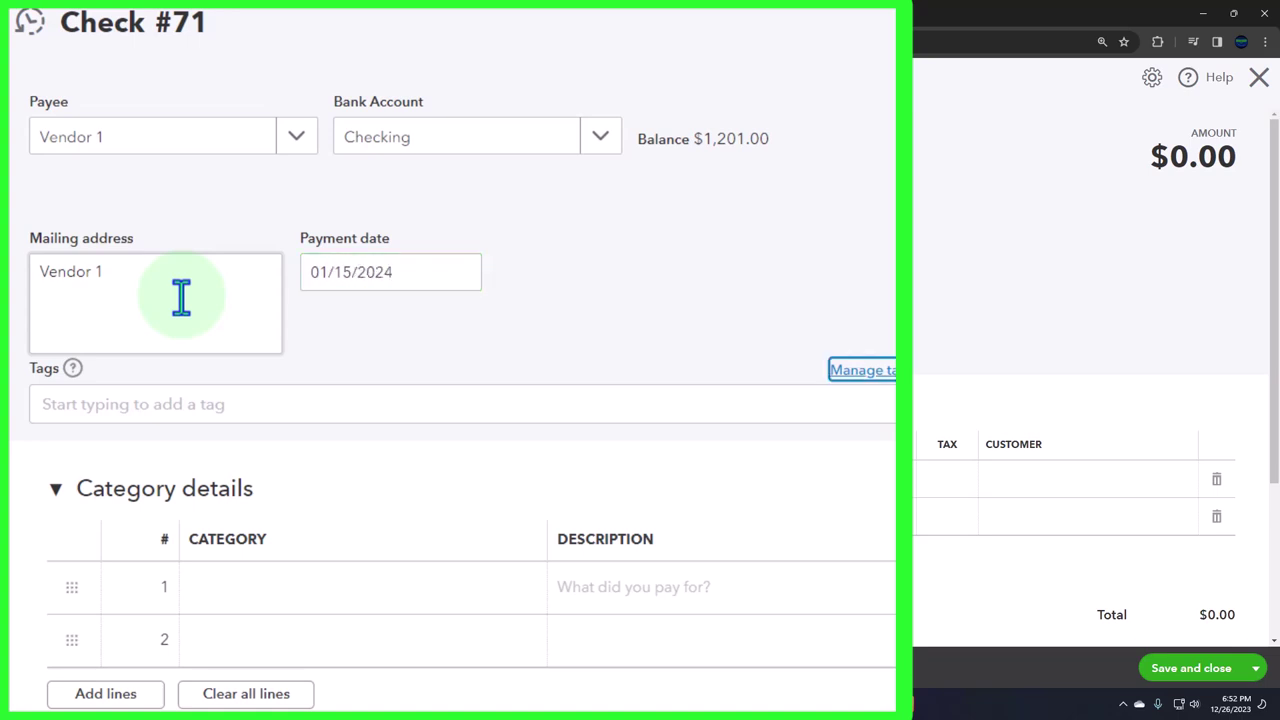
key(Tab)
click(185, 295)
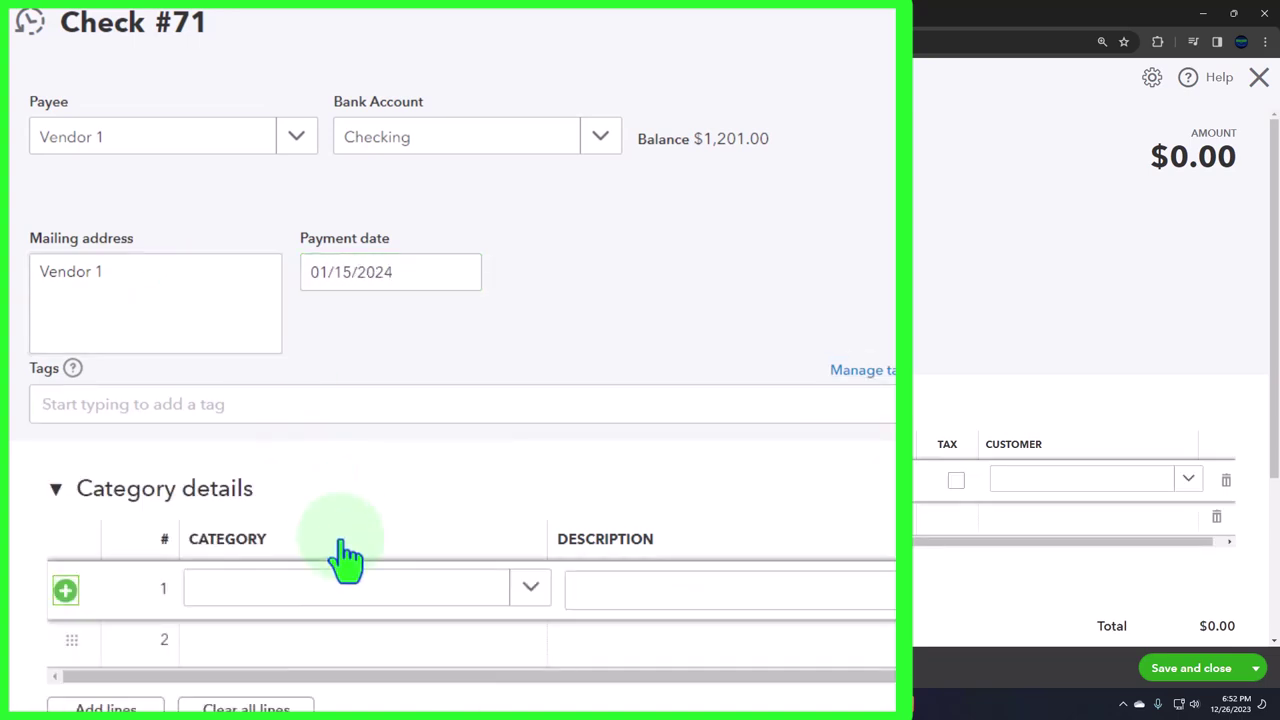
click(296, 598)
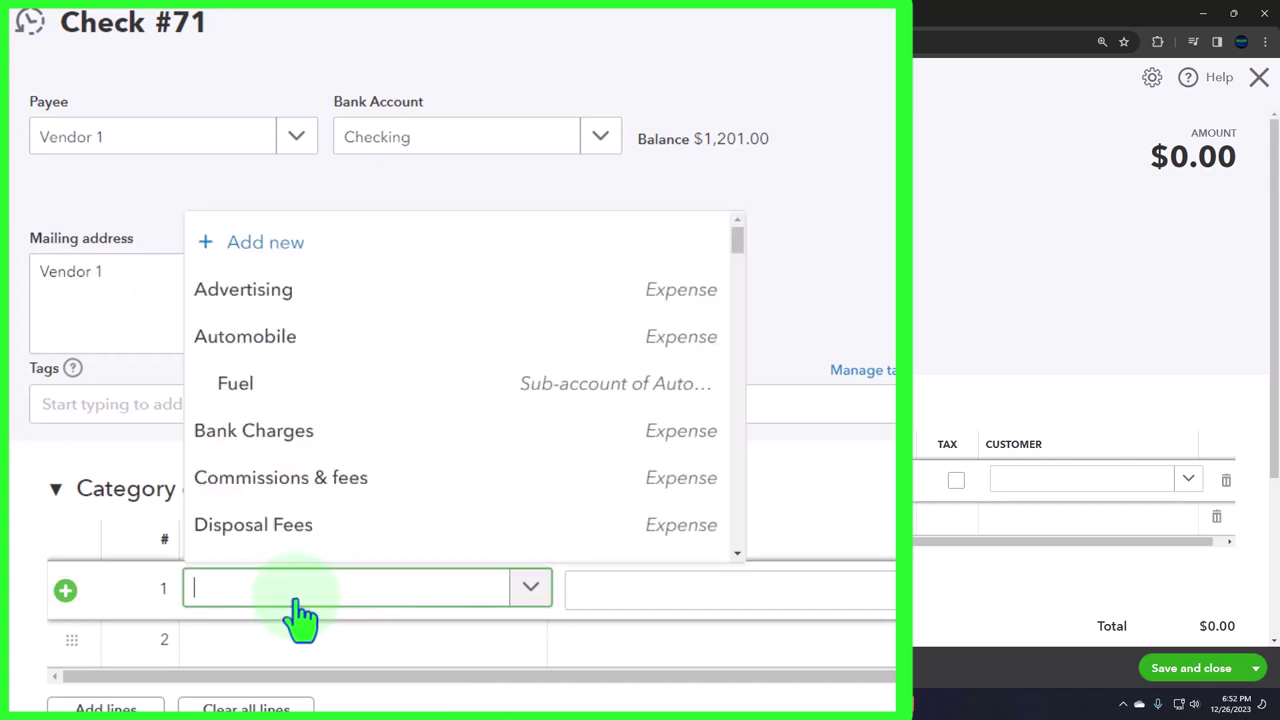
text(Expense 1)
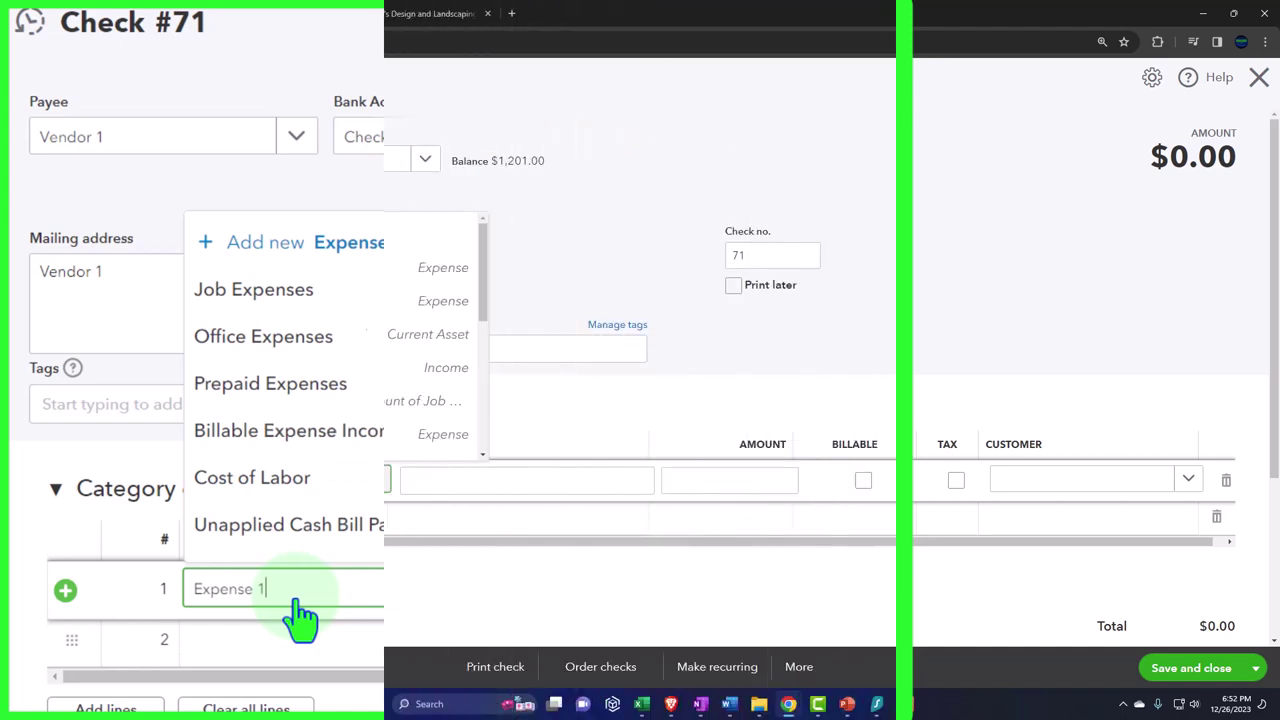
key(Return)
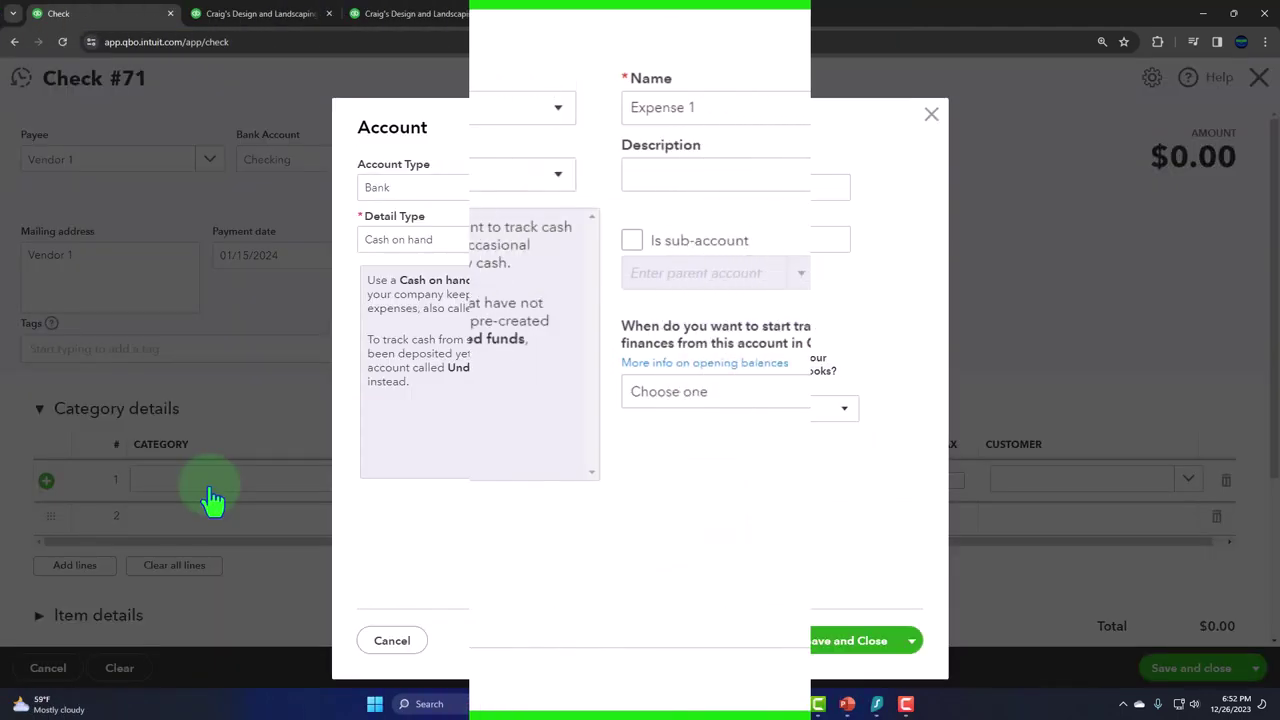
Save Expense 1 as an Expenses account with detail type Other Business Expenses.
click(497, 188)
scroll(479, 367, down, 2)
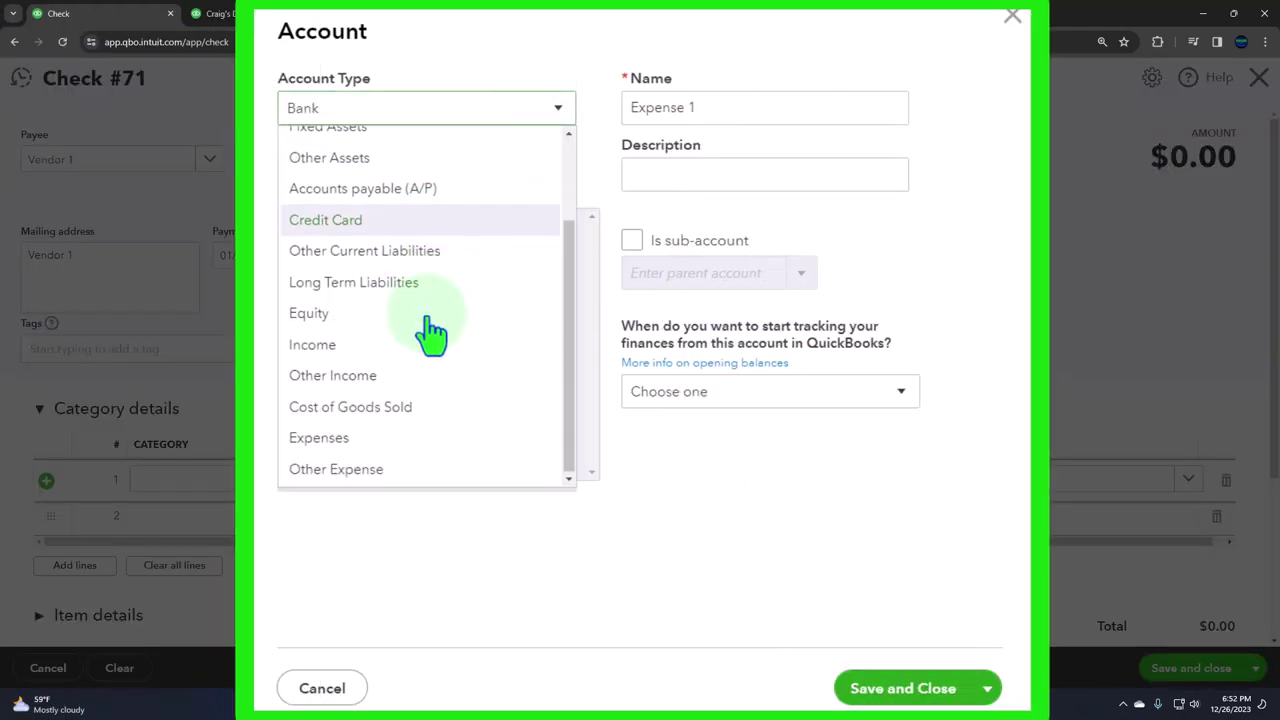
click(362, 438)
click(452, 178)
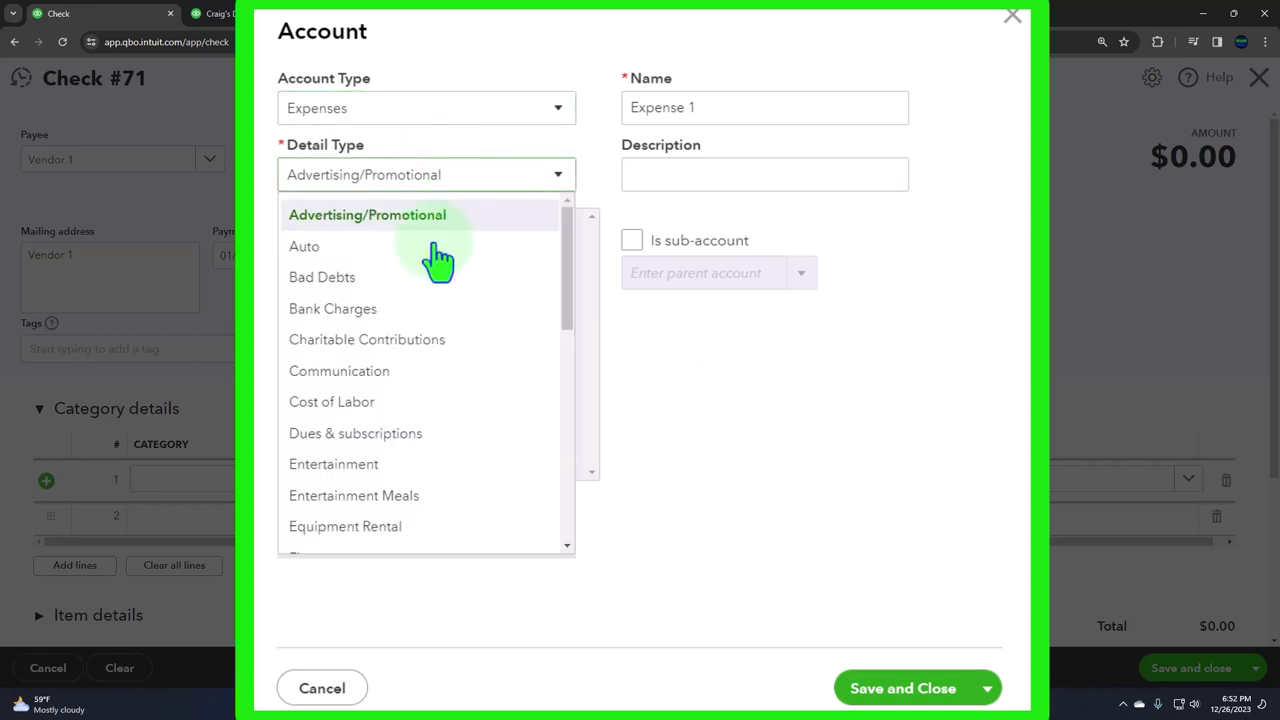
scroll(425, 363, down, 5)
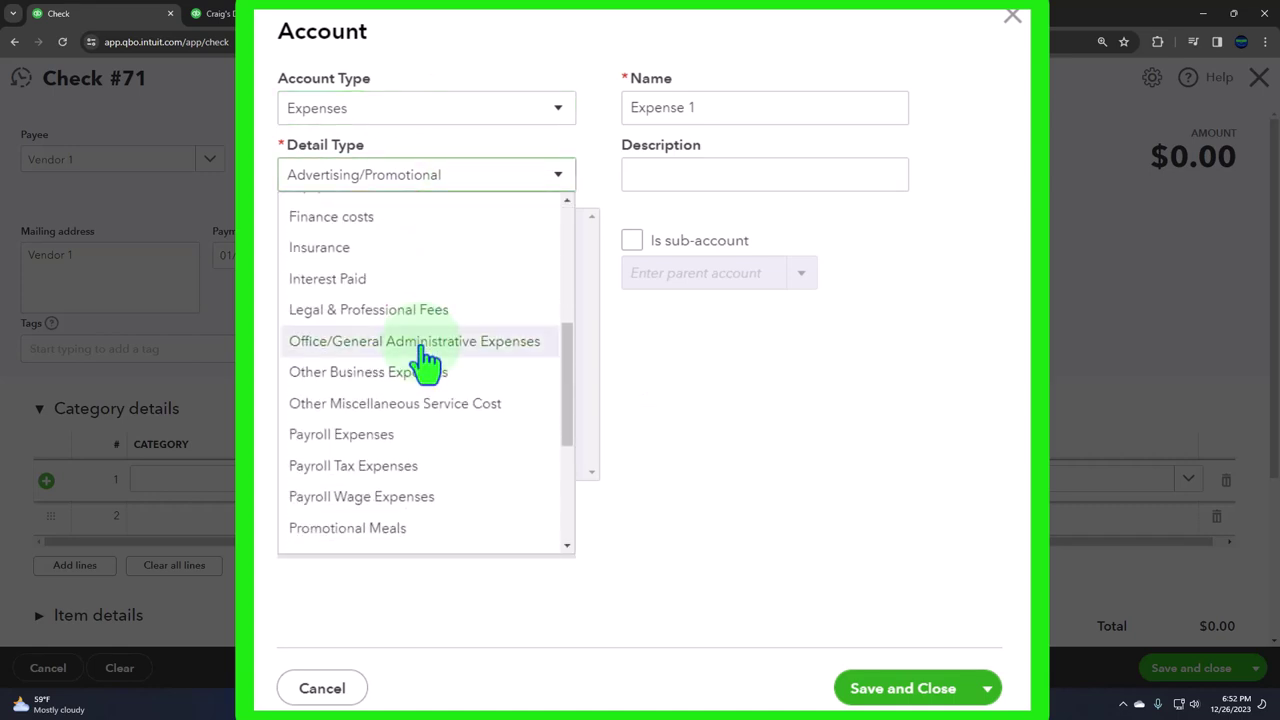
click(423, 388)
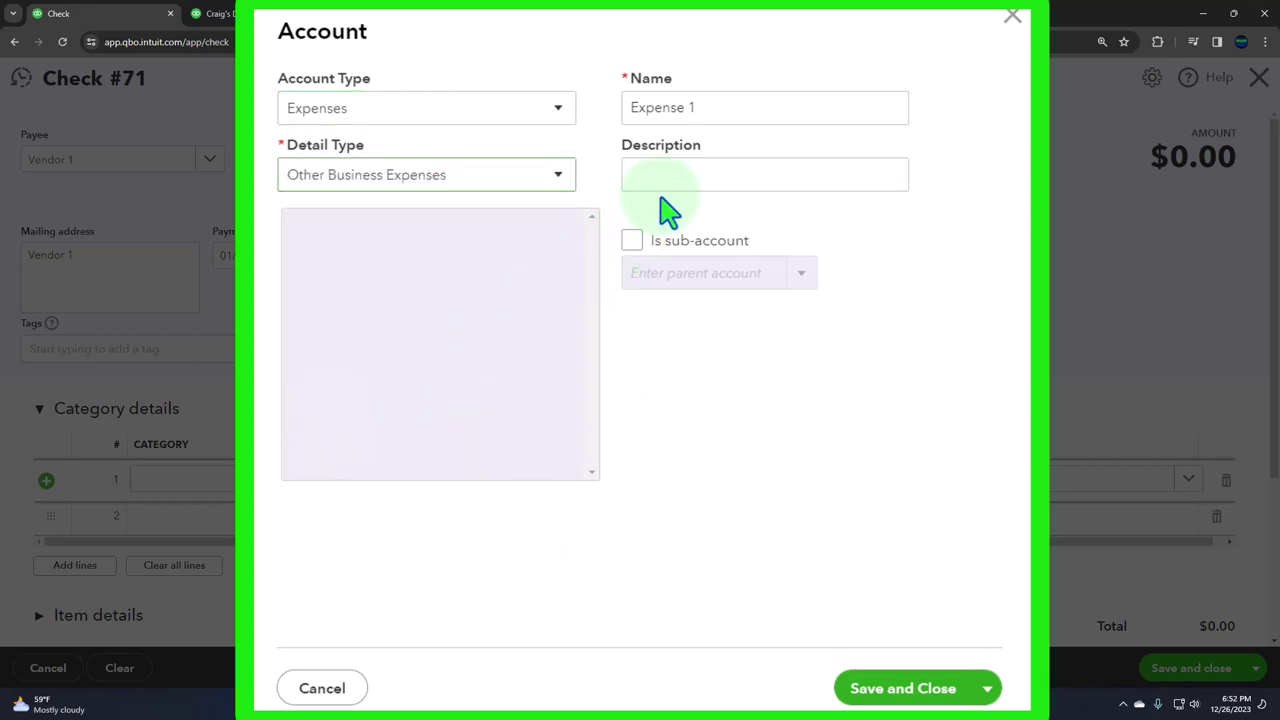
click(845, 680)
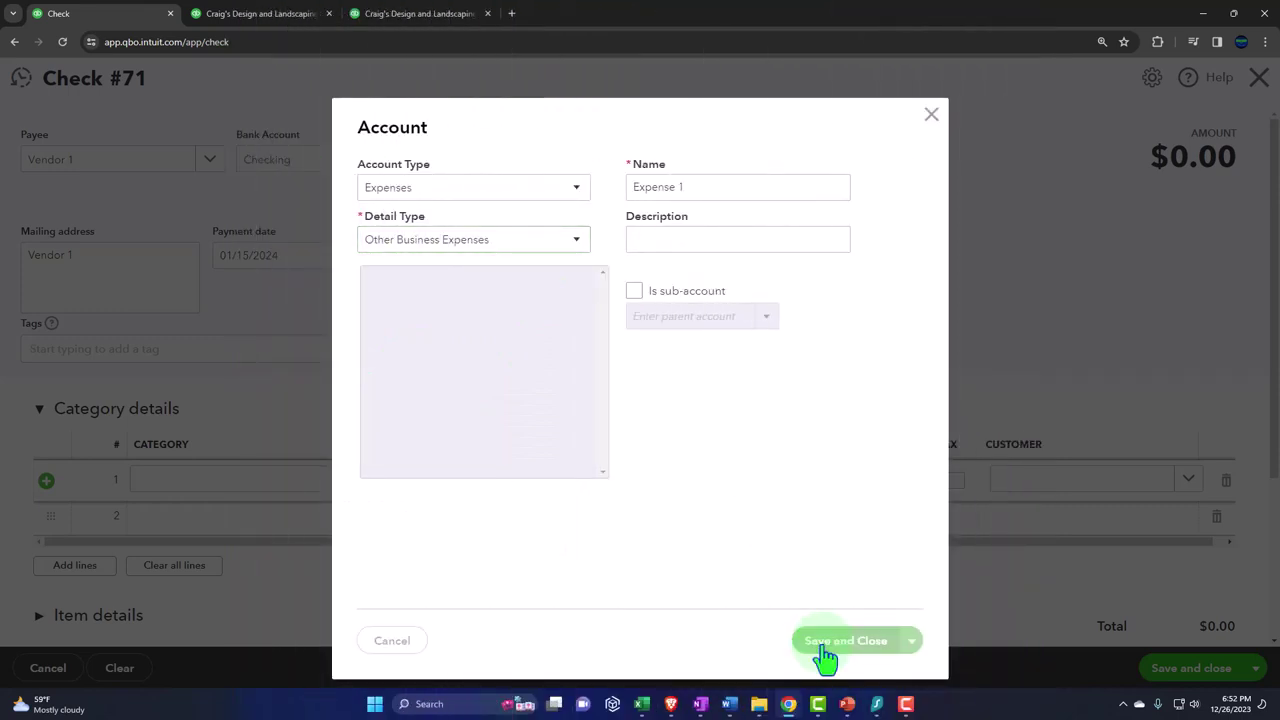
Enter 110.00 as the Expense 1 line amount on check 71.
key(Tab)
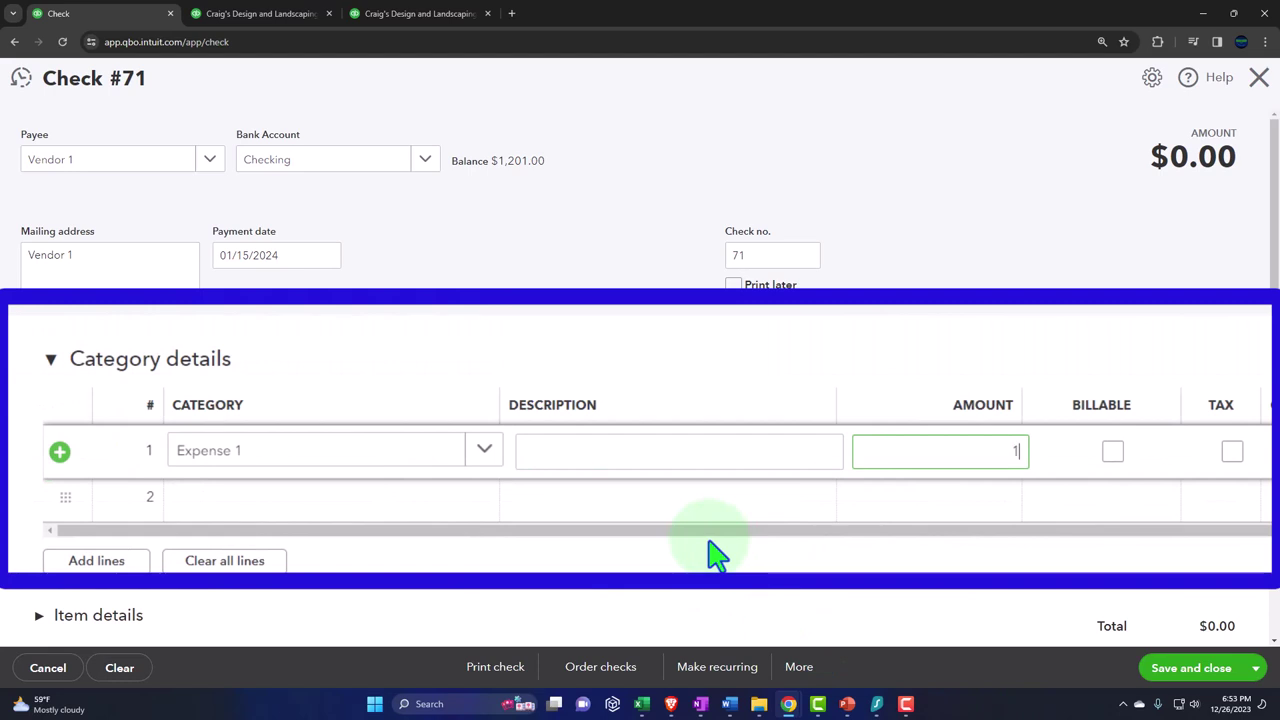
text(110)
click(712, 553)
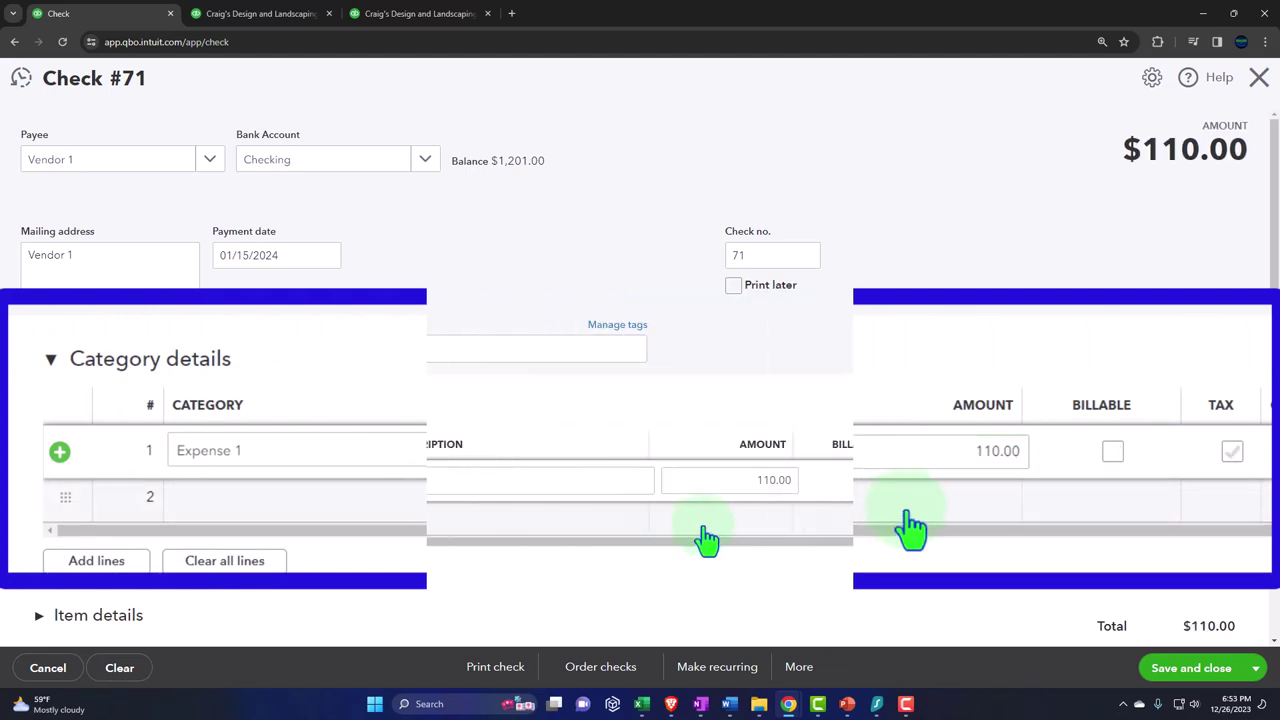
scroll(715, 540, down, 1)
scroll(715, 533, down, 2)
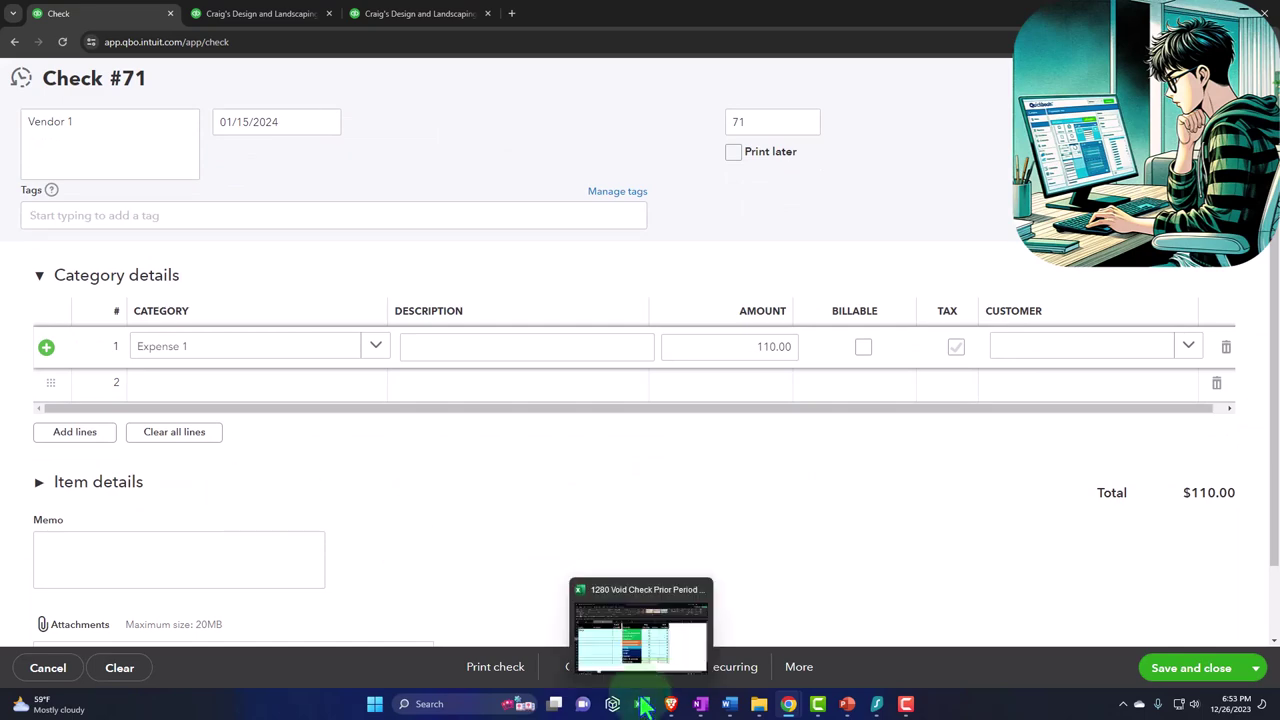
drag(641, 704, 920, 710)
In the worksheet, link B4 to the Cash label and B3 to the Expense label.
click(908, 700)
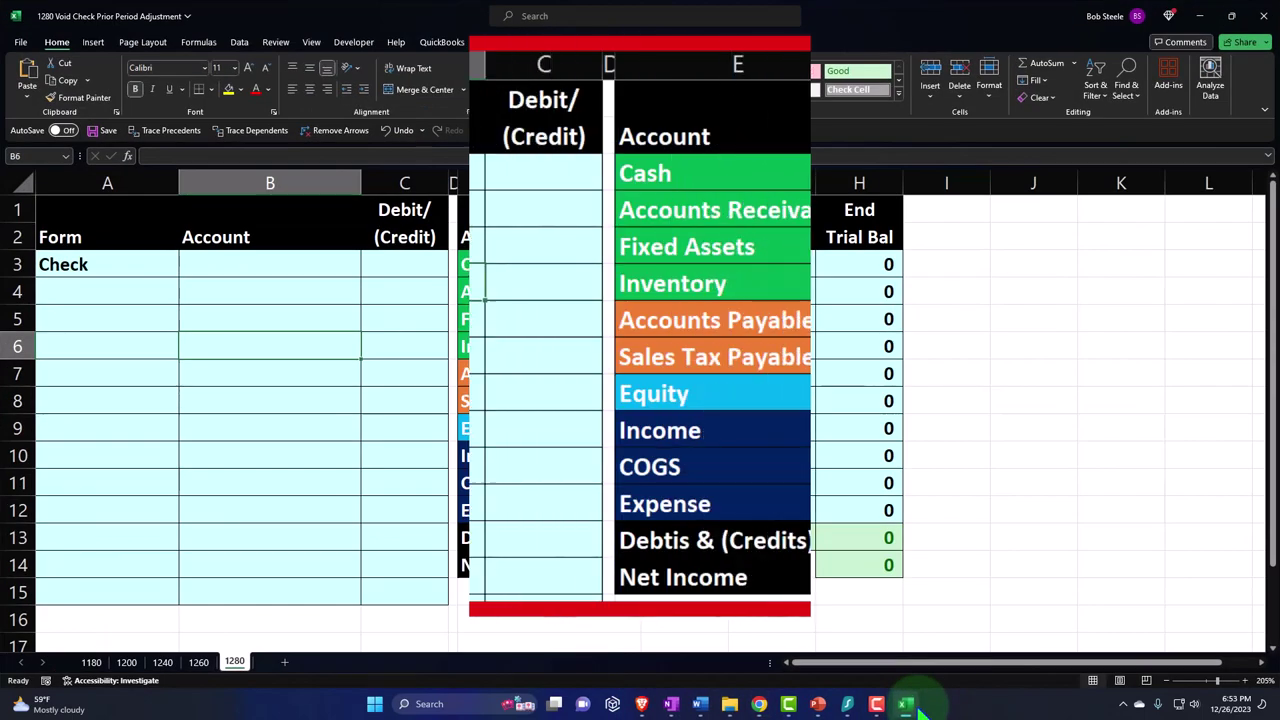
click(339, 175)
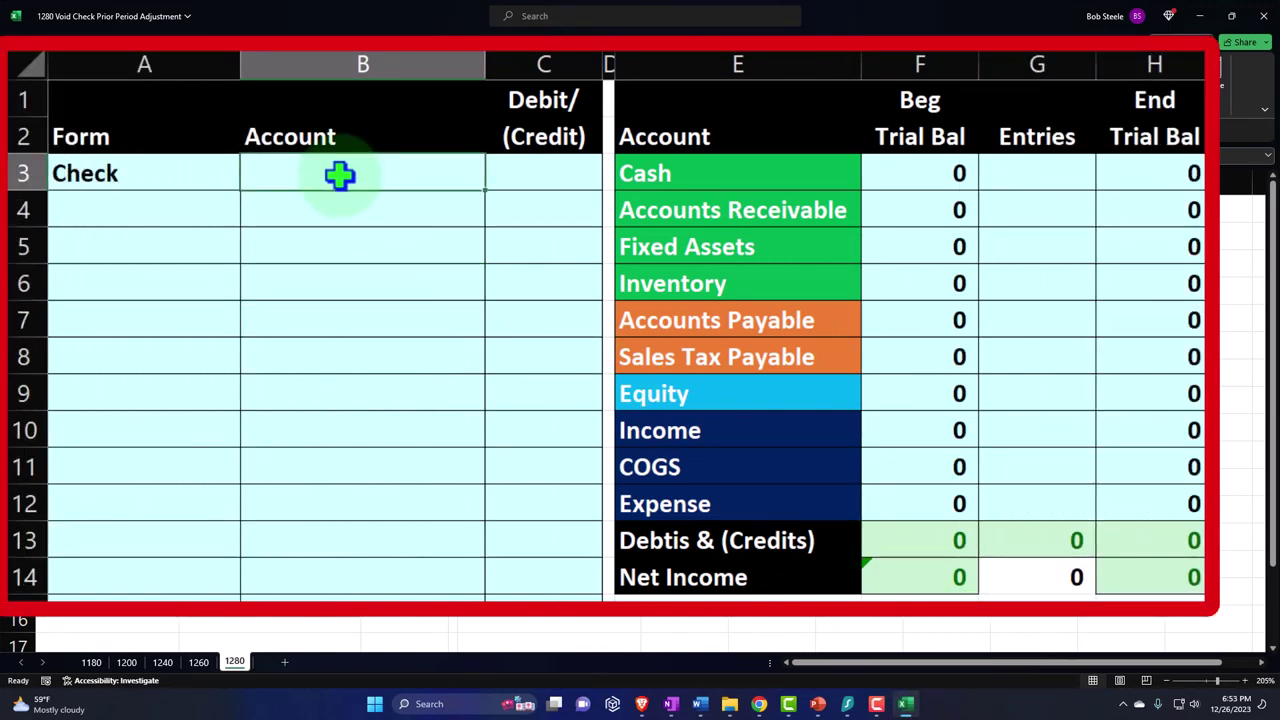
key(Down)
text(=)
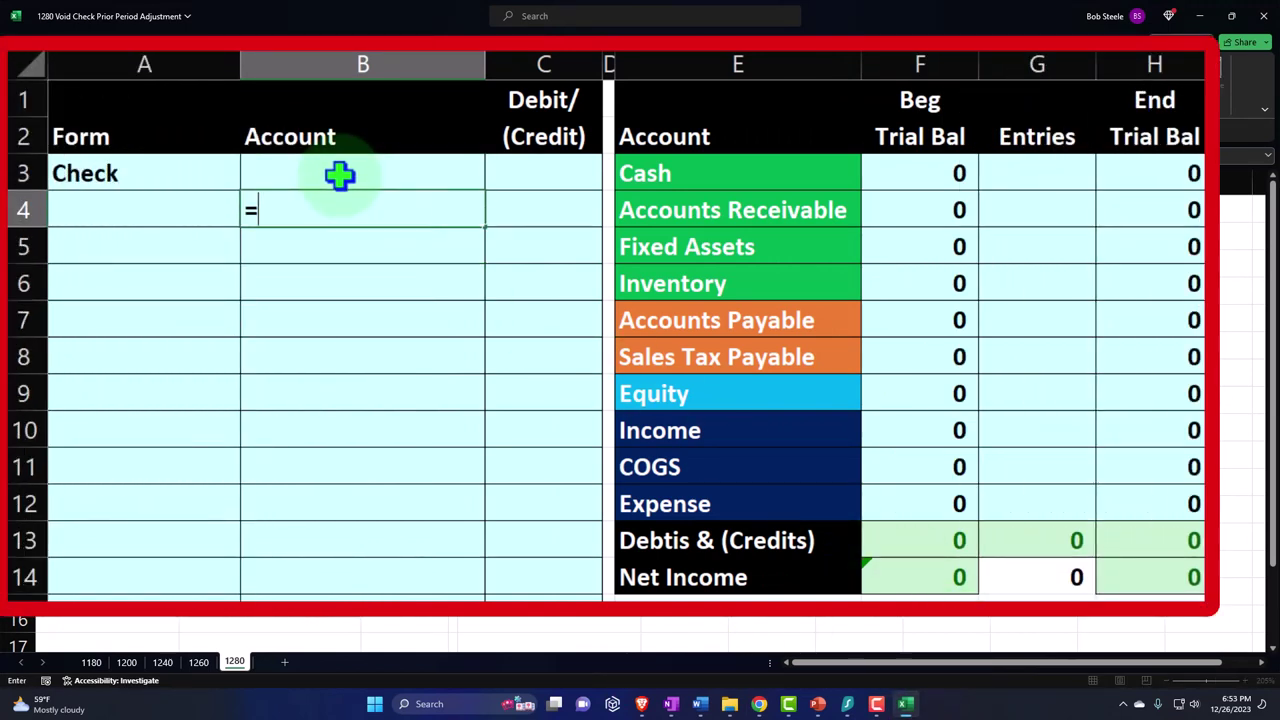
key(Right)
key(Right)
key(Up)
key(Right)
key(Return)
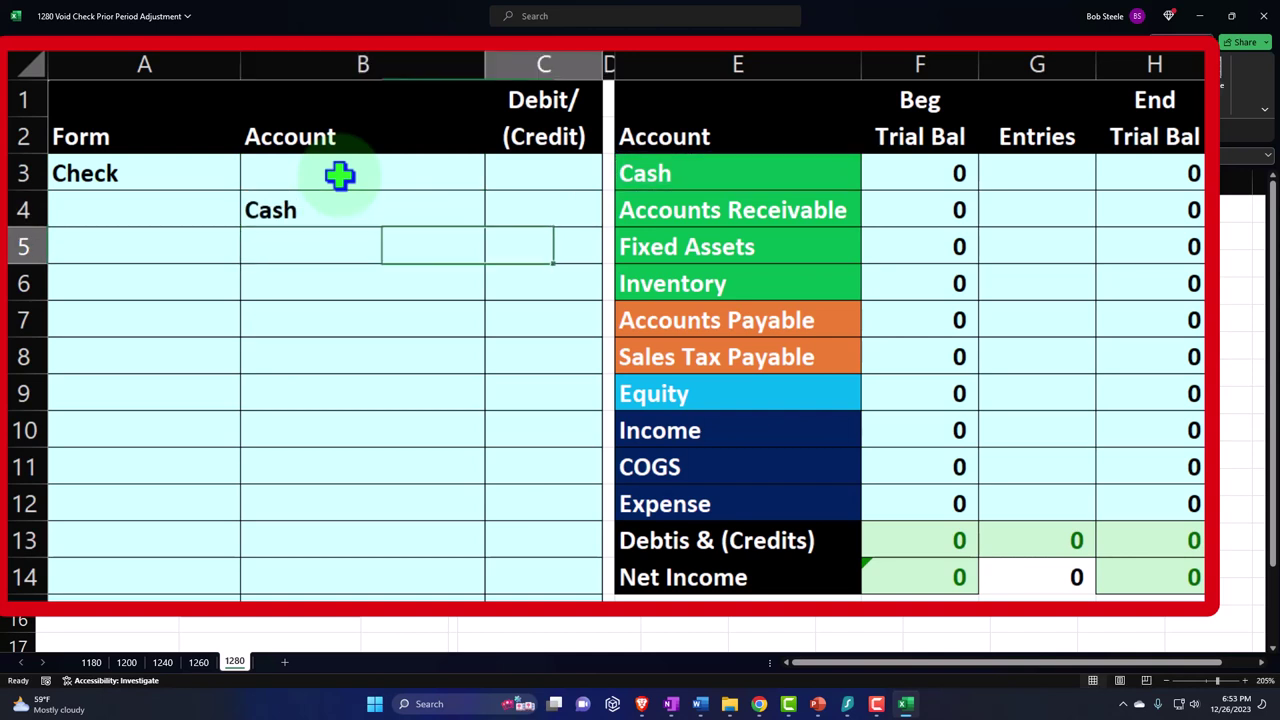
click(339, 175)
text(=)
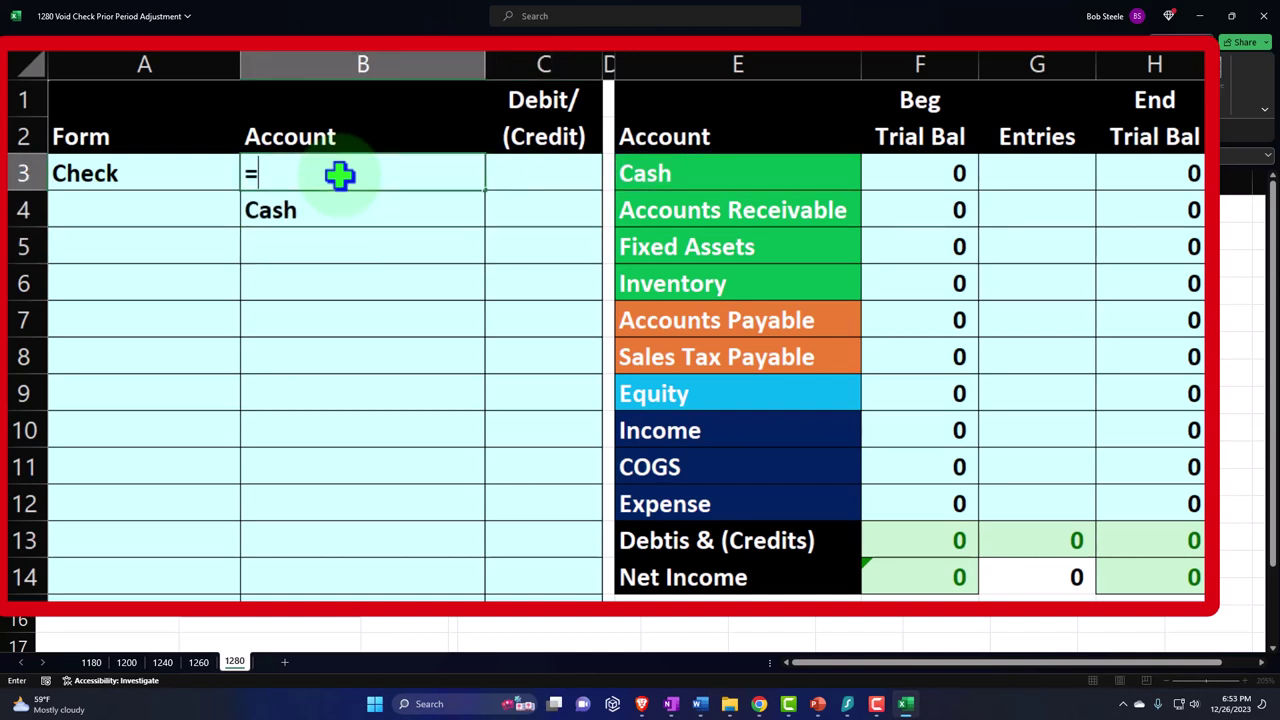
key(Down)
key(Down)
key(Down)
key(Down)
key(Down)
key(Down)
key(Down)
key(Down)
key(Right)
key(Right)
key(Down)
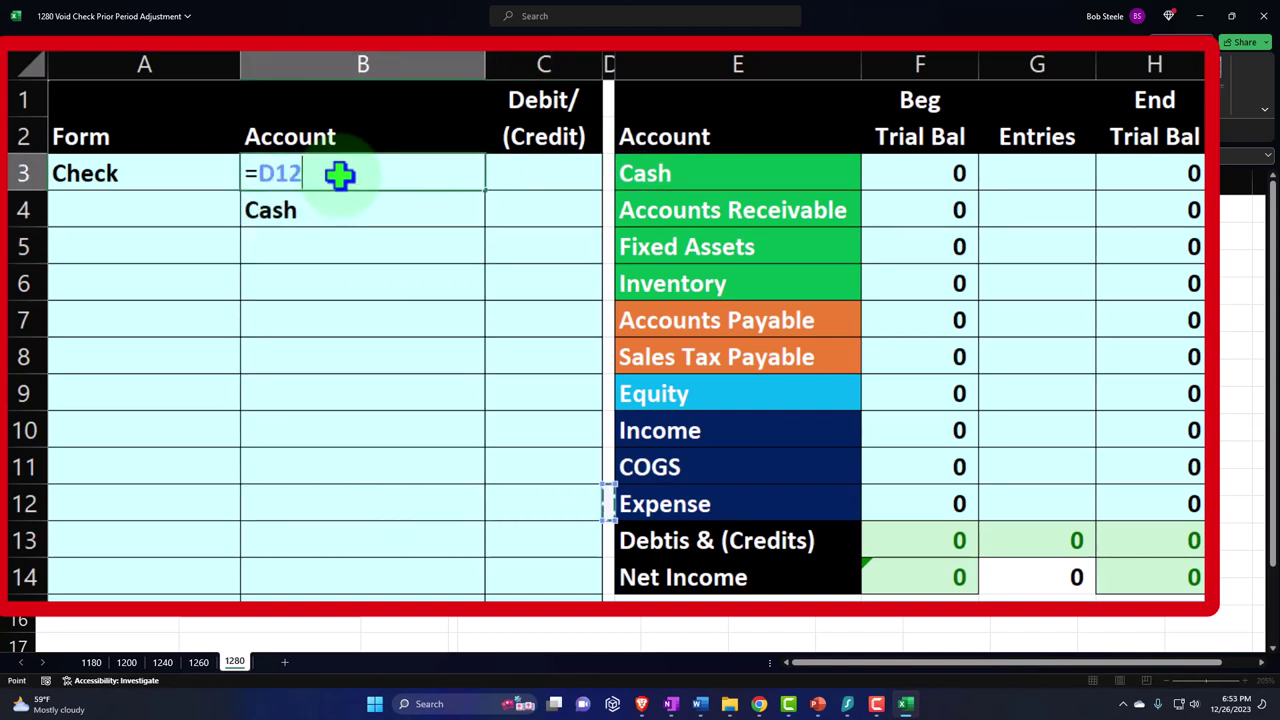
key(Right)
key(Return)
key(Up)
Enter the 110 Expense debit in C3 and a (110) Cash credit below it.
key(Right)
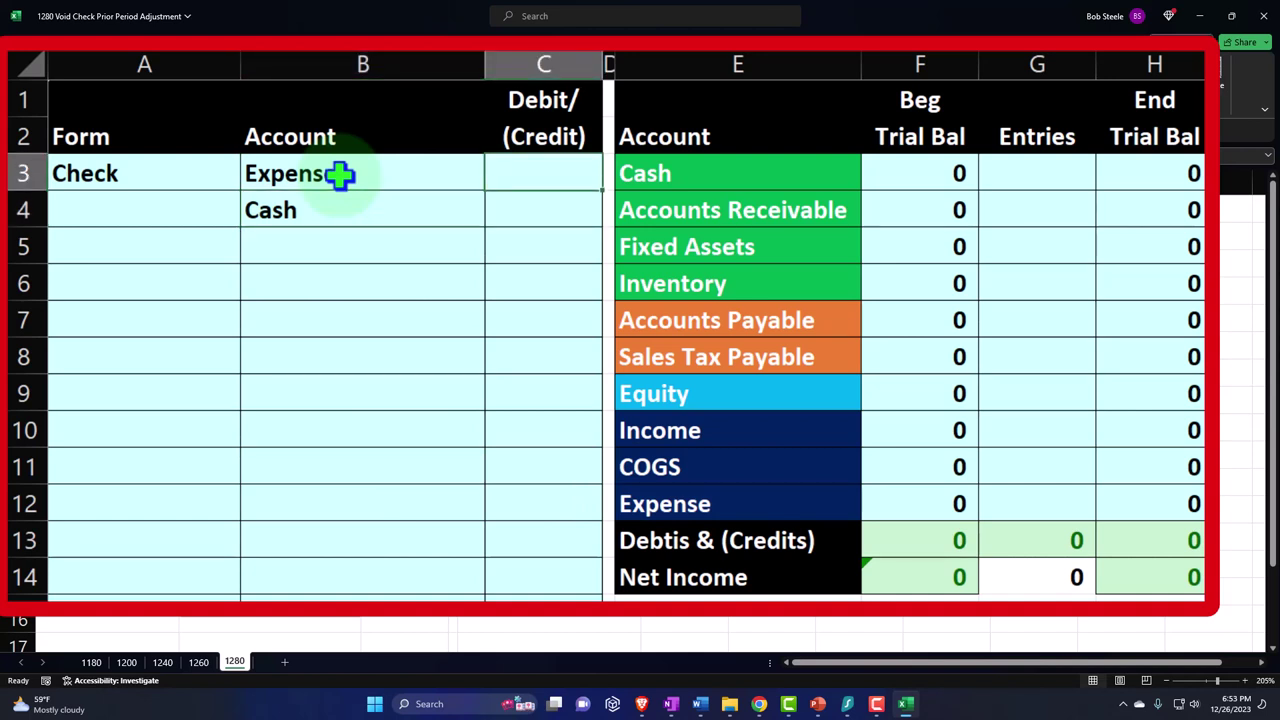
text(110)
key(Return)
text(=-)
key(Up)
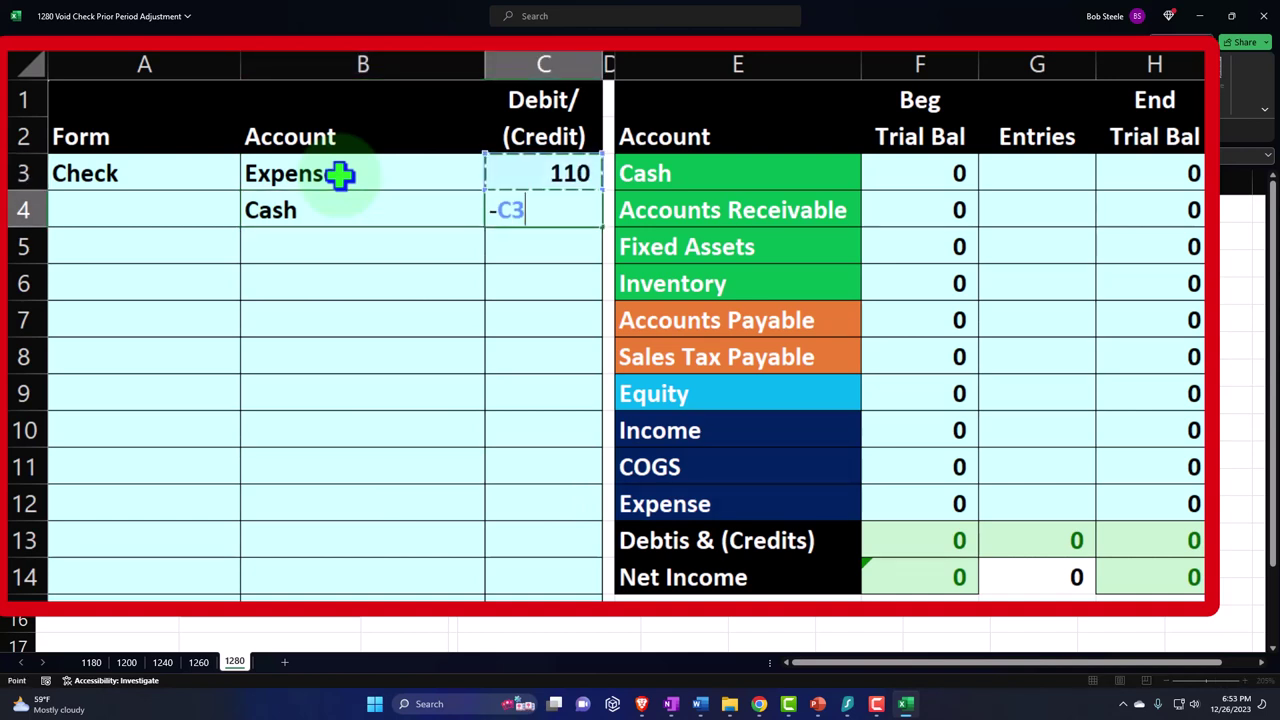
key(Return)
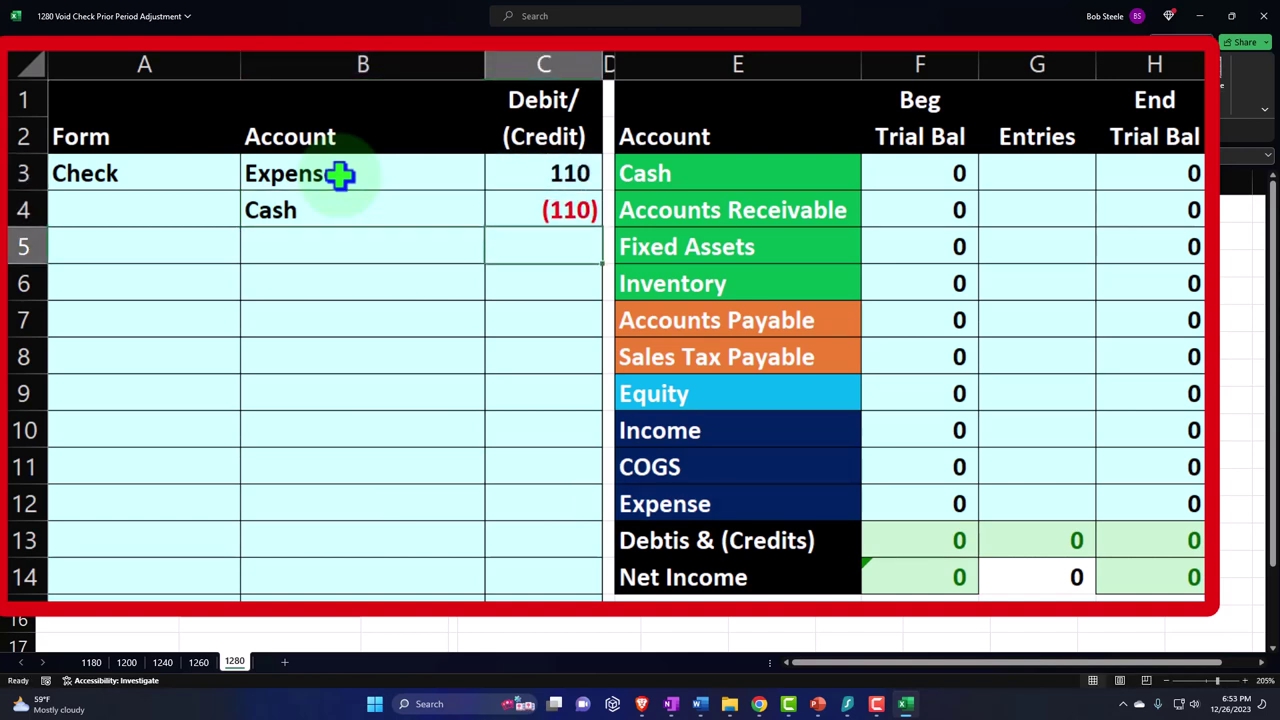
Post the (110) Cash entry in G3 with a formula referencing the credit.
key(Right)
key(Right)
key(Right)
key(Right)
key(Up)
key(Up)
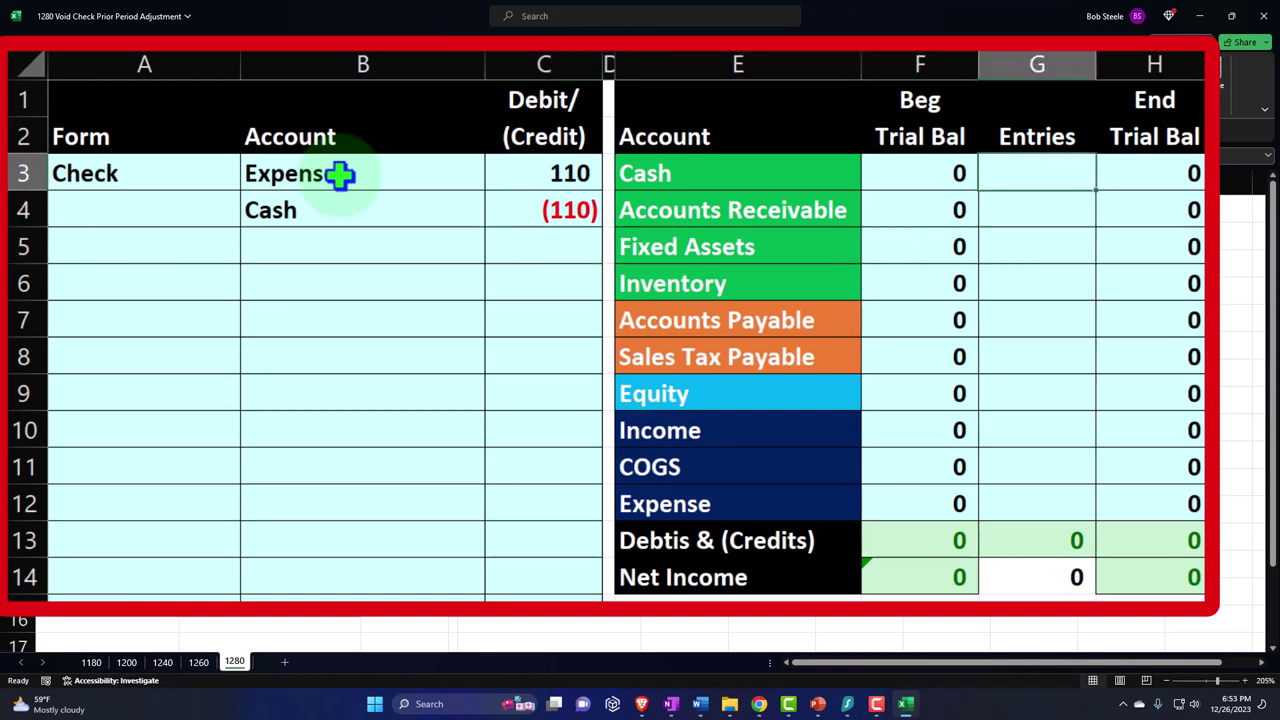
text(=)
key(Left)
key(Left)
key(Left)
key(Left)
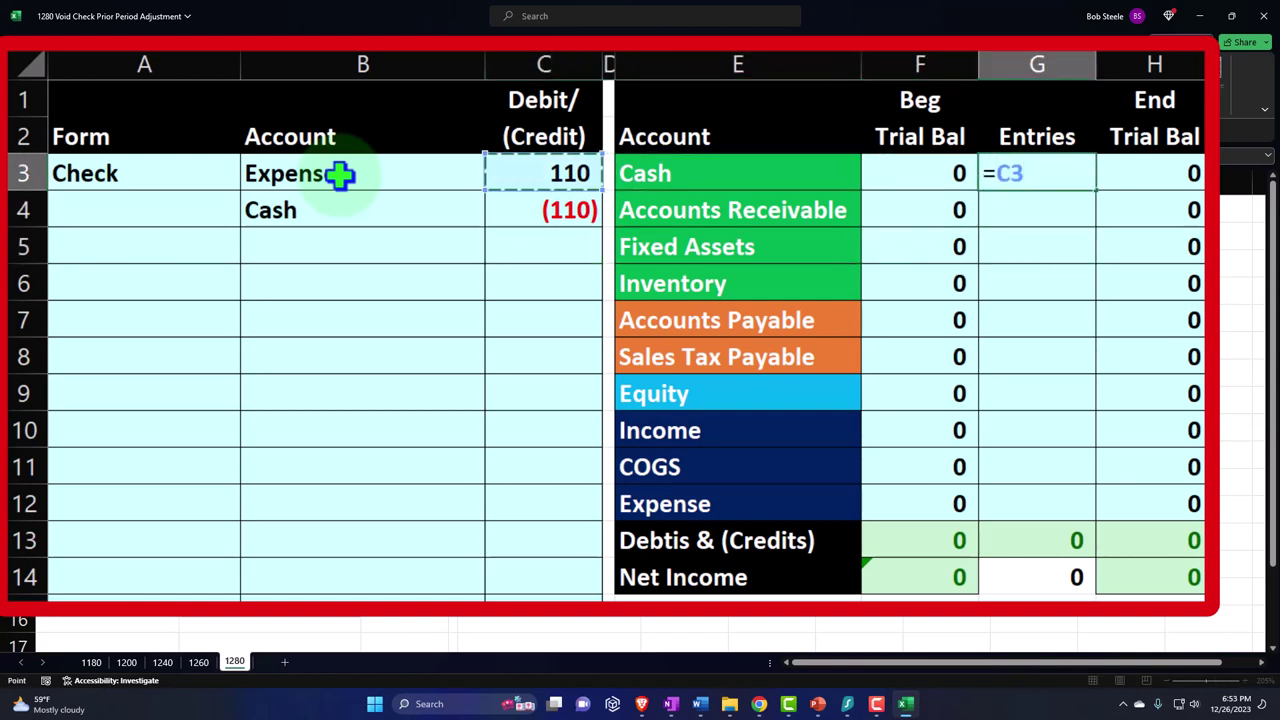
key(Down)
key(Return)
Enter beginning balances of (10,000) for Equity in F9 and 10,000 for Cash in F3.
key(Down)
key(Down)
key(Down)
key(Down)
key(Down)
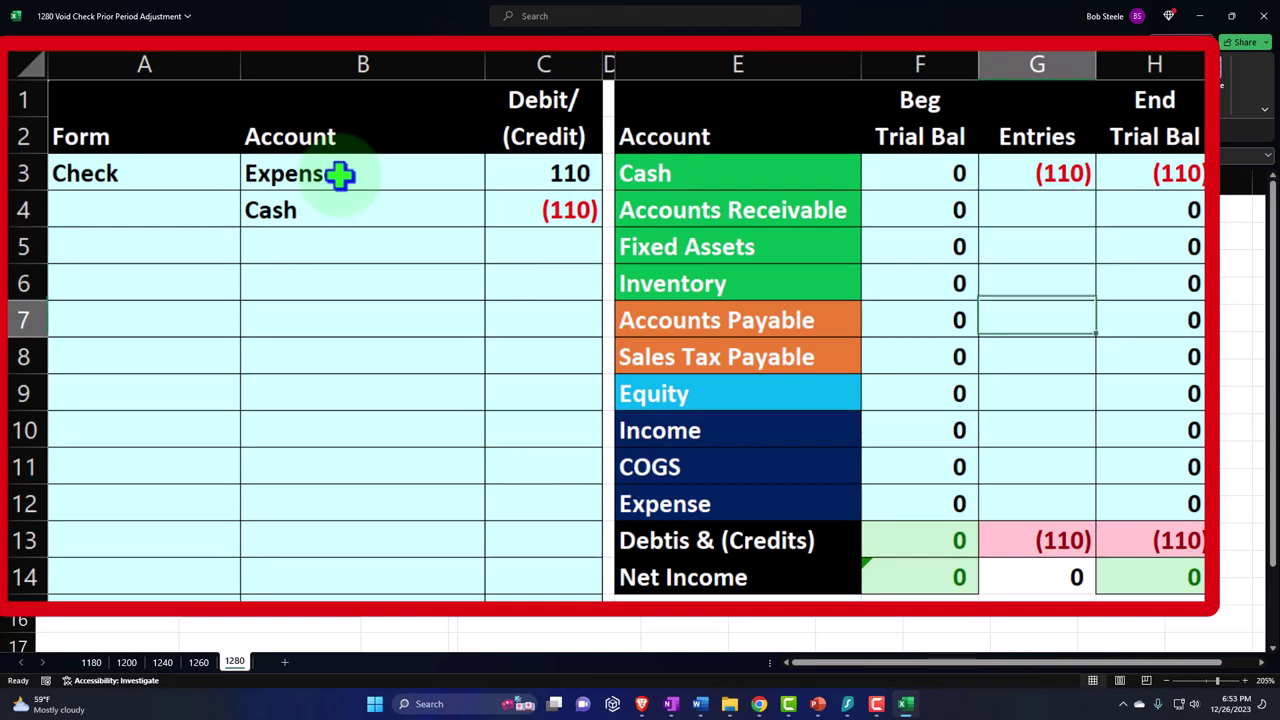
key(Left)
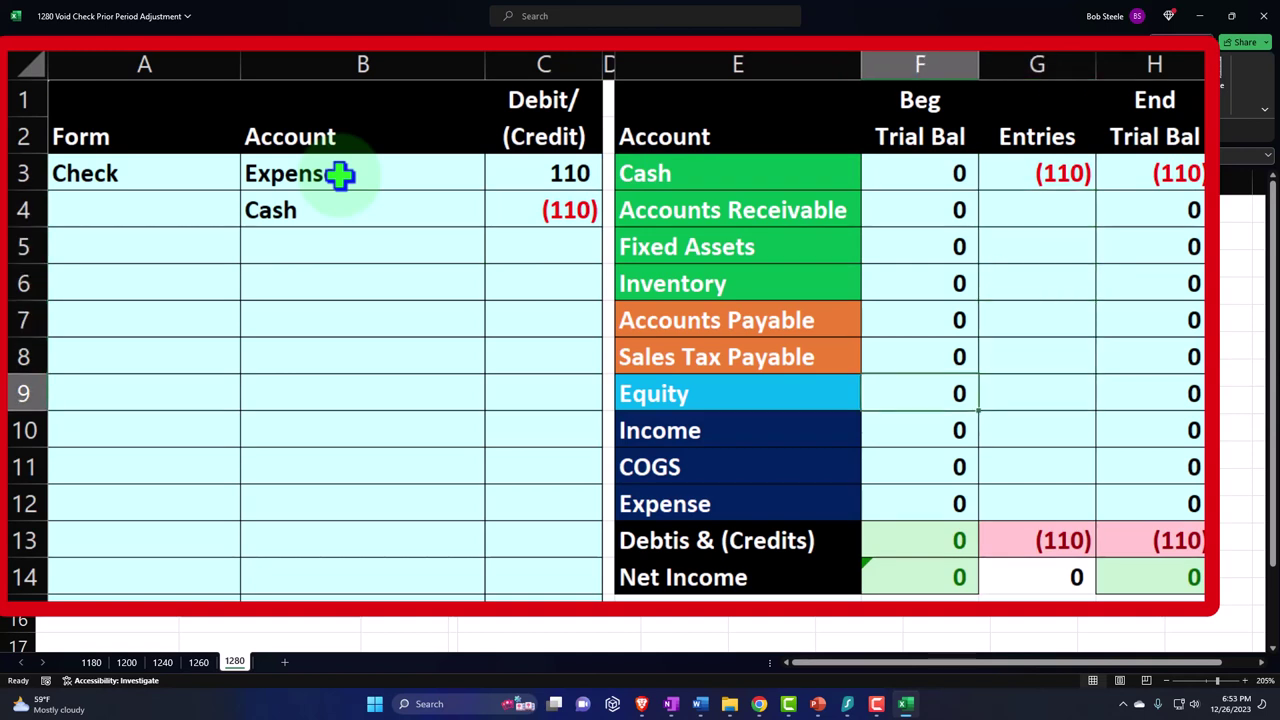
text(-10)
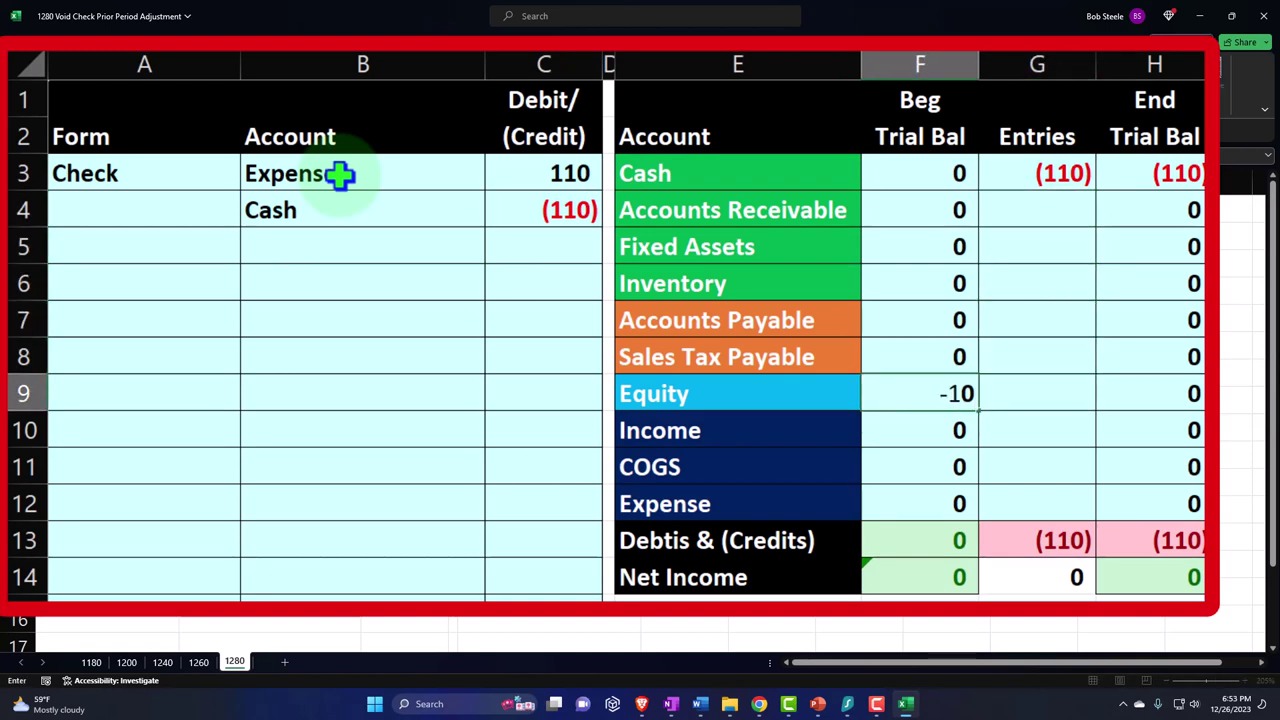
text(000)
key(Return)
key(Up)
key(Up)
key(Up)
key(Up)
key(Up)
key(Up)
key(Up)
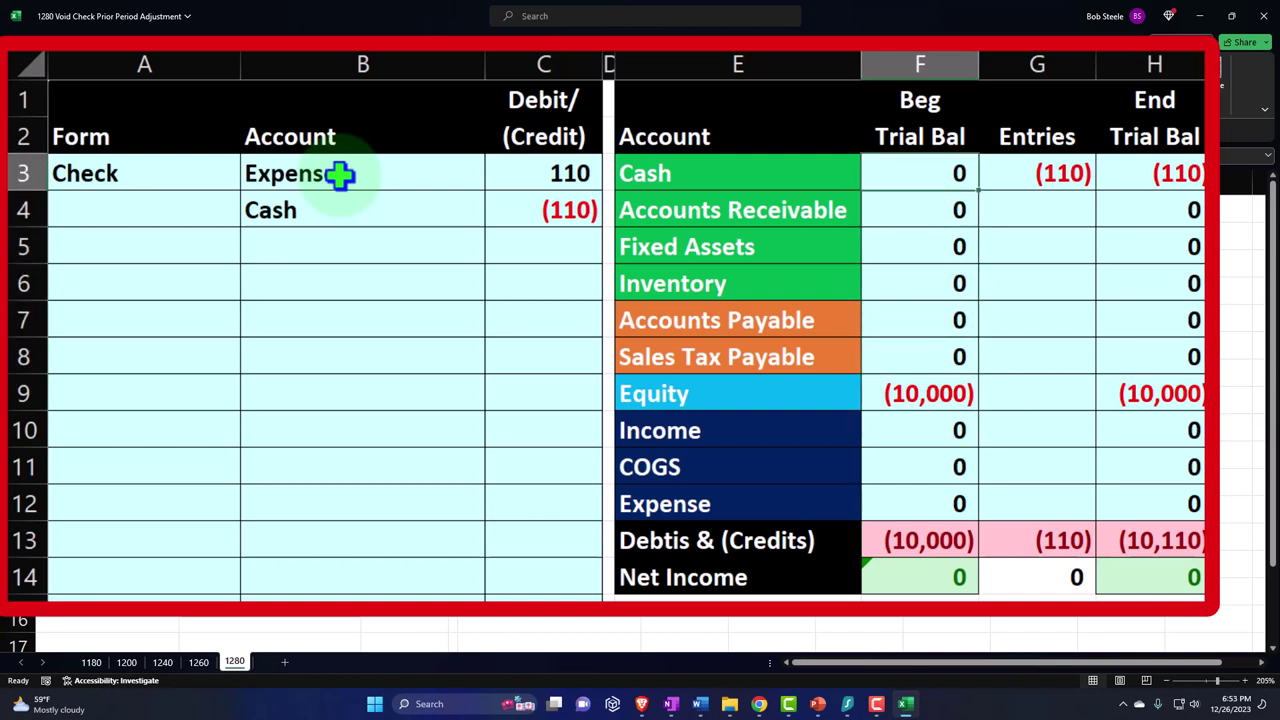
text(10,000)
key(Return)
Link the G12 Expense entry to the 110 debit and select the Income-to-Expense rows.
key(Right)
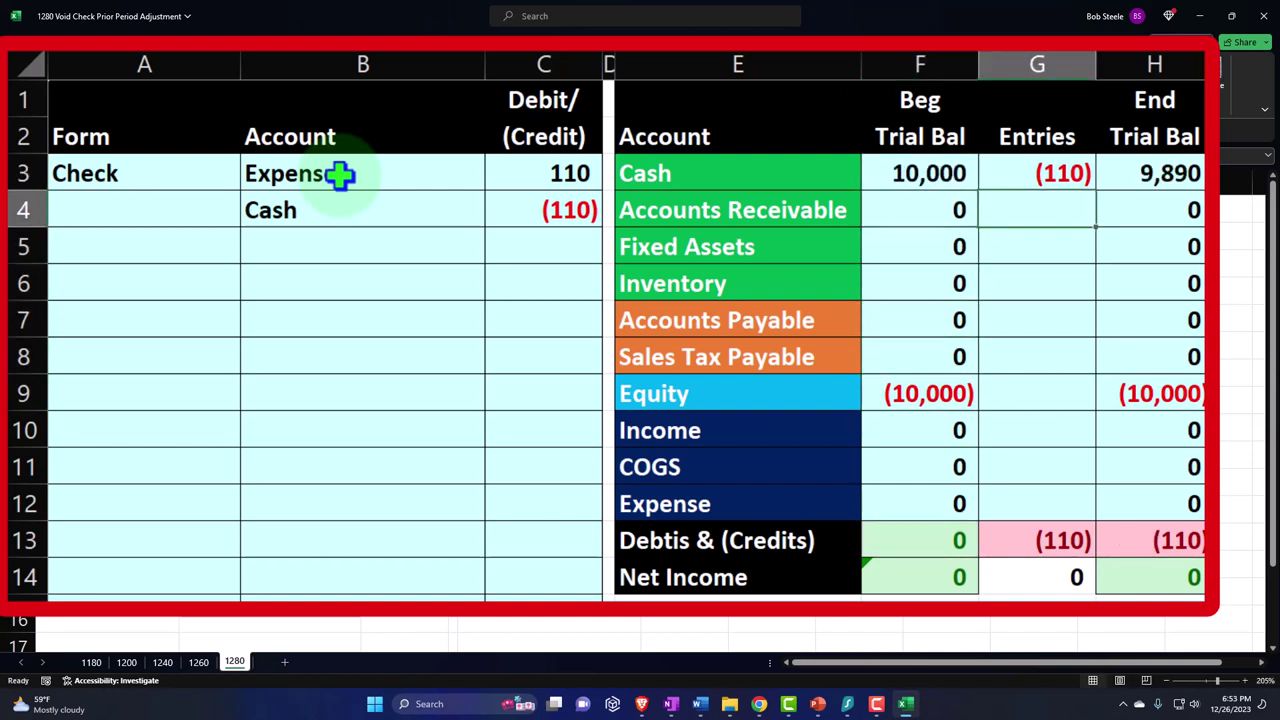
key(Right)
key(Up)
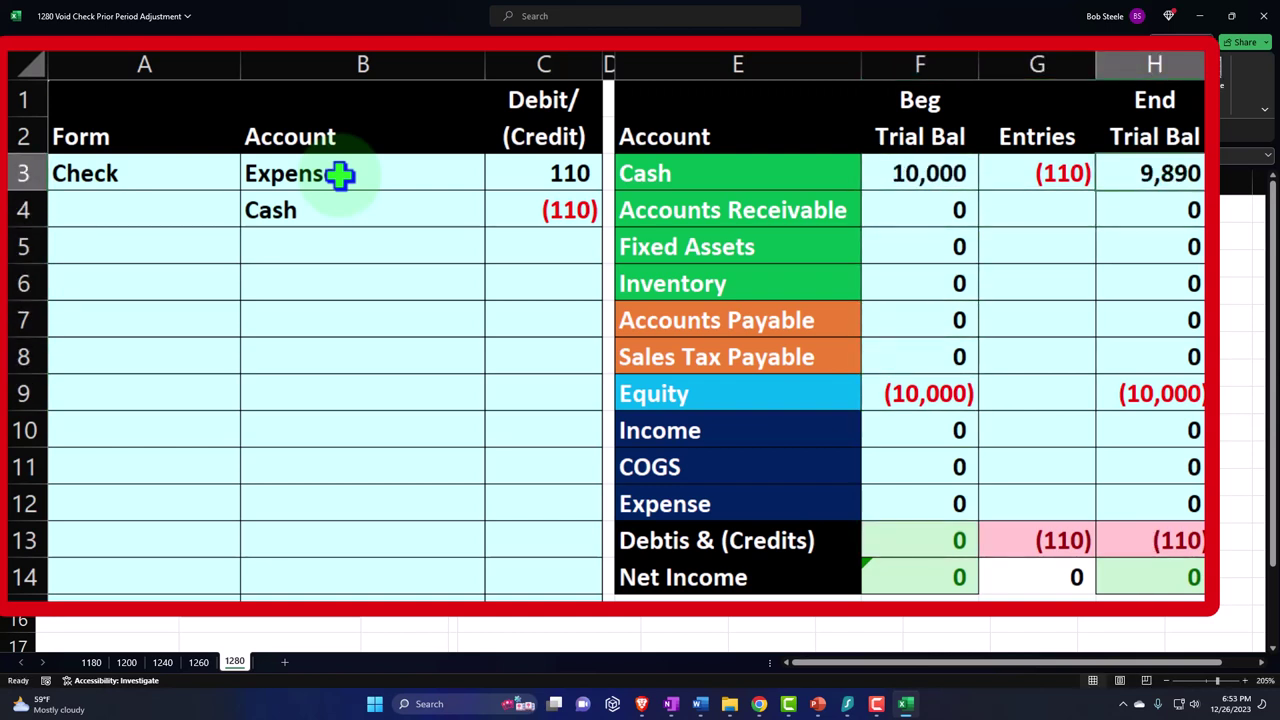
key(Down)
key(Down)
key(Down)
key(Down)
key(Down)
key(Down)
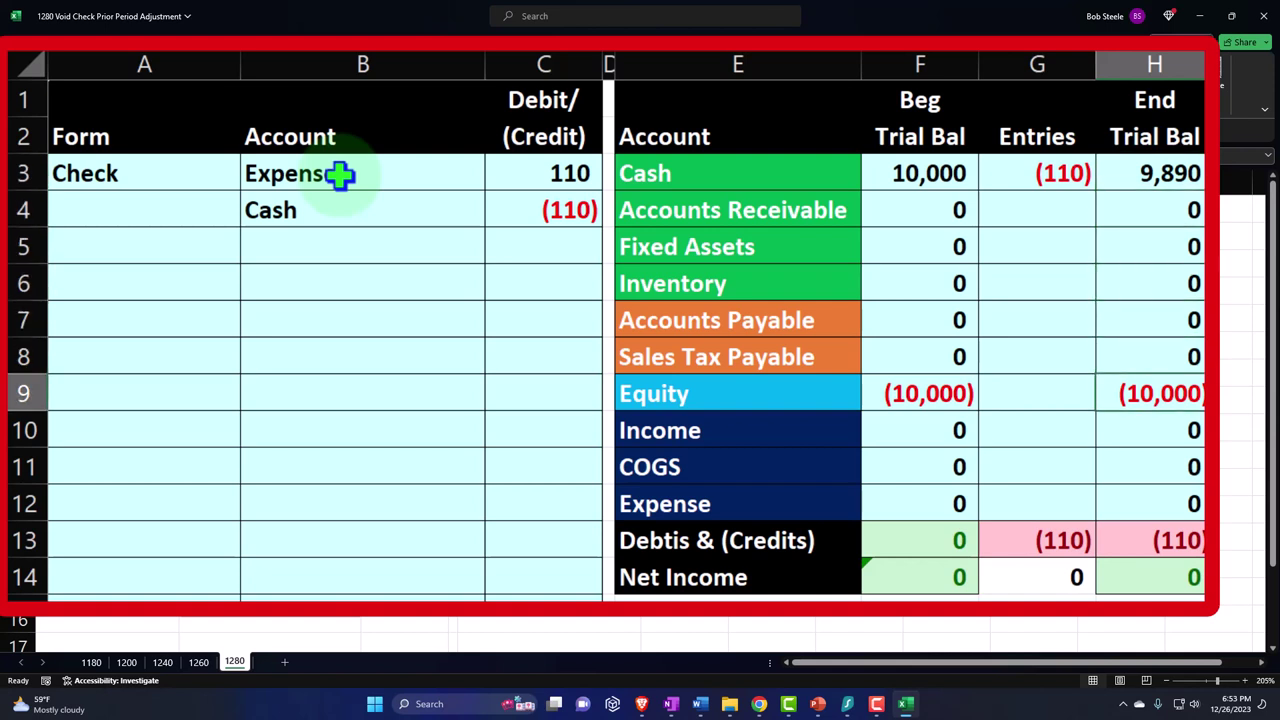
key(Down)
key(Down)
key(Down)
key(Left)
text(=)
key(Left)
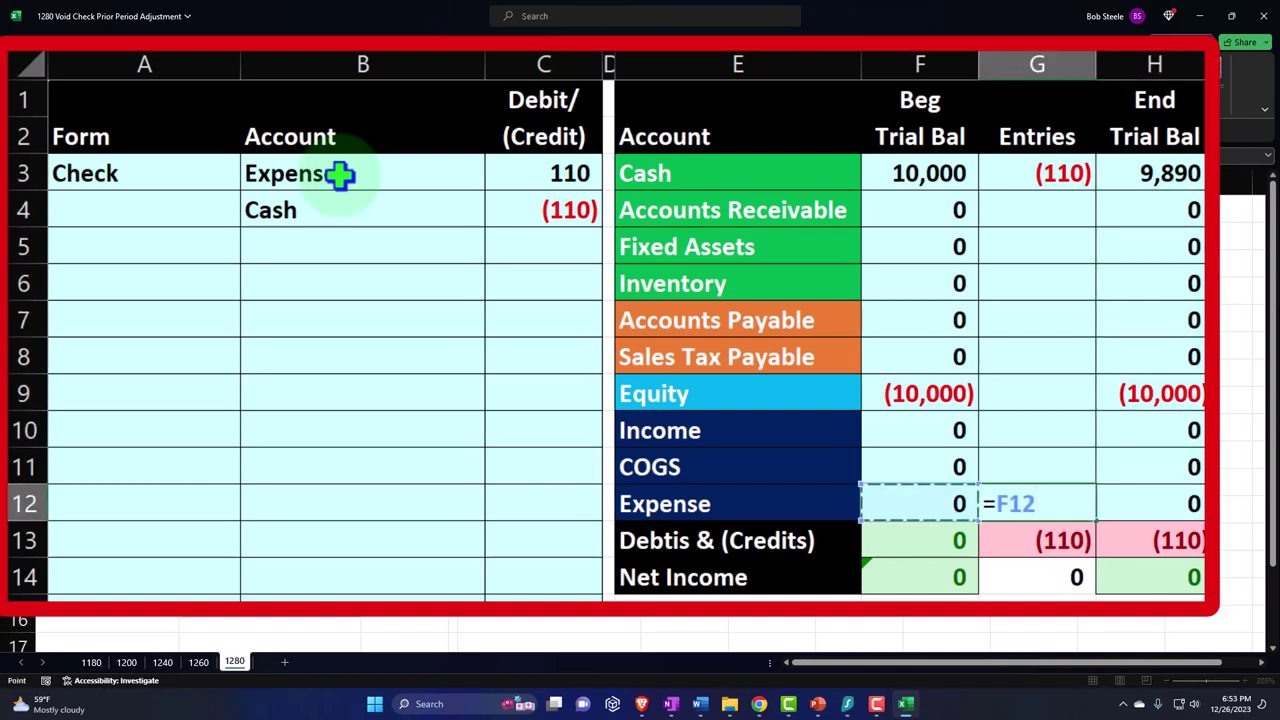
key(Left)
key(Left)
key(Up)
key(Up)
key(Up)
key(Up)
key(Up)
key(Up)
key(Up)
key(Up)
key(Up)
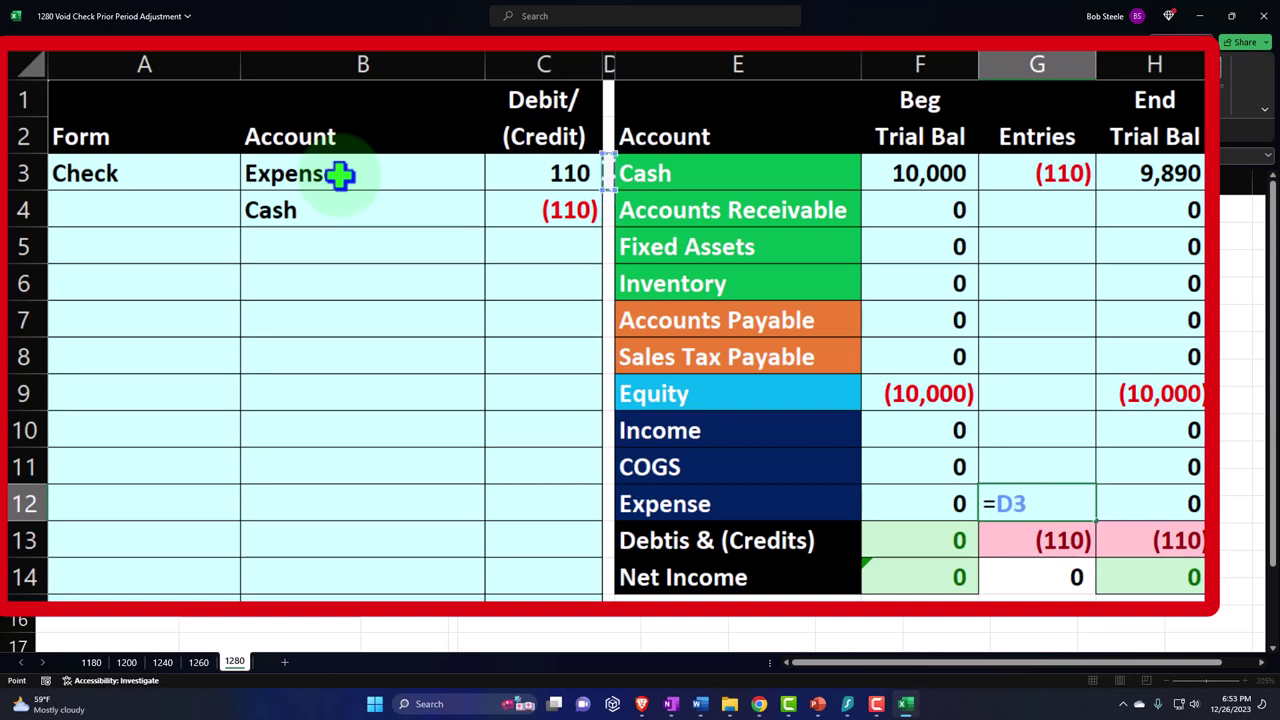
key(Return)
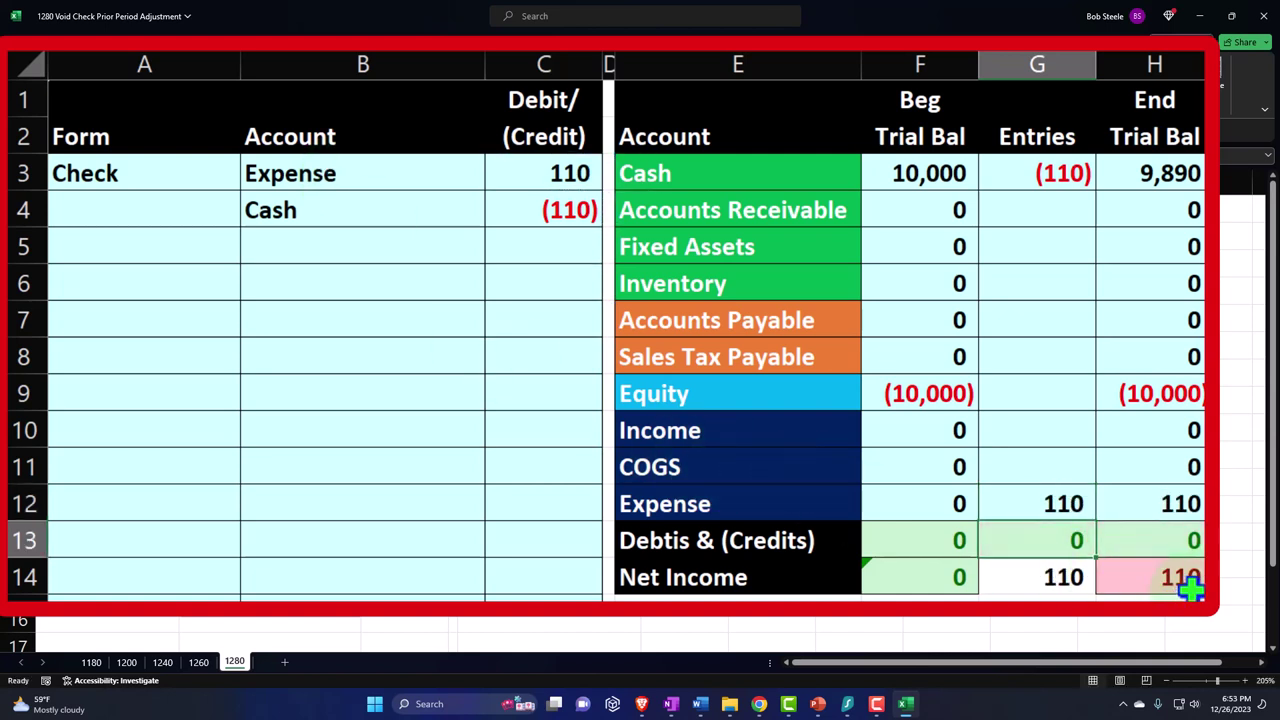
drag(826, 446, 1172, 488)
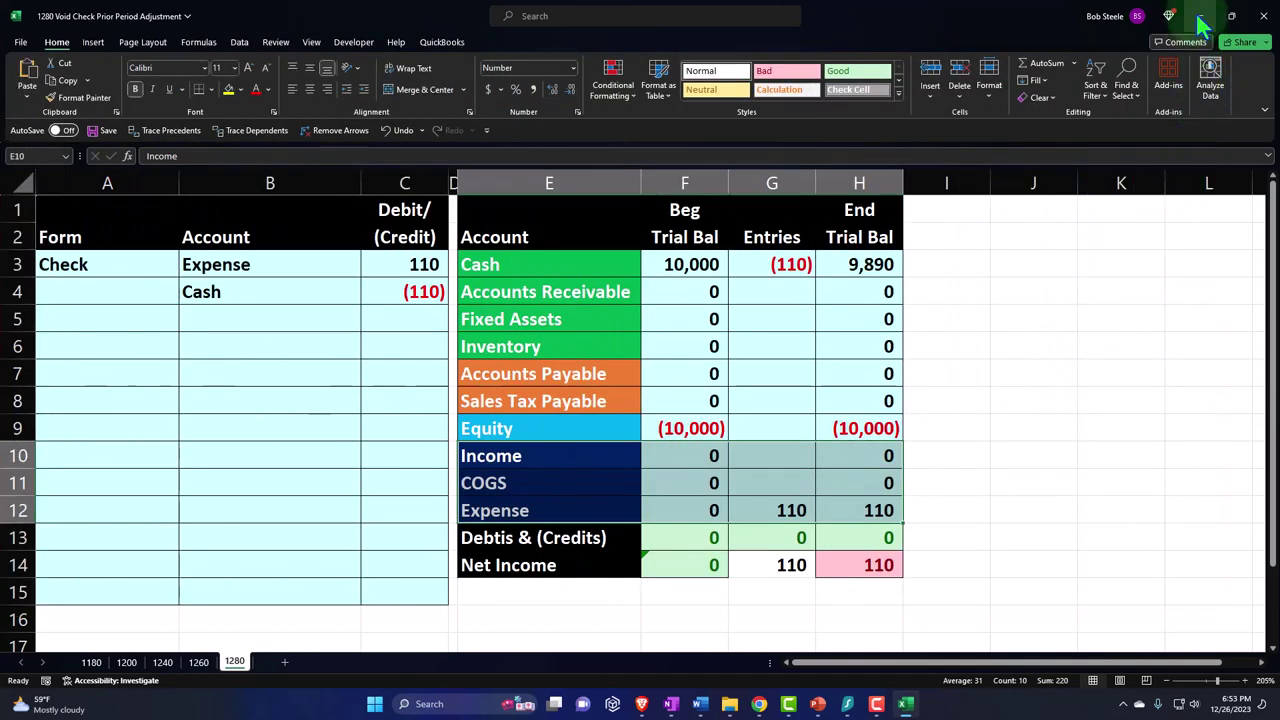
Save check 71 and run the Balance Sheet for 01/01/2024 to 12/31/2024.
click(1200, 20)
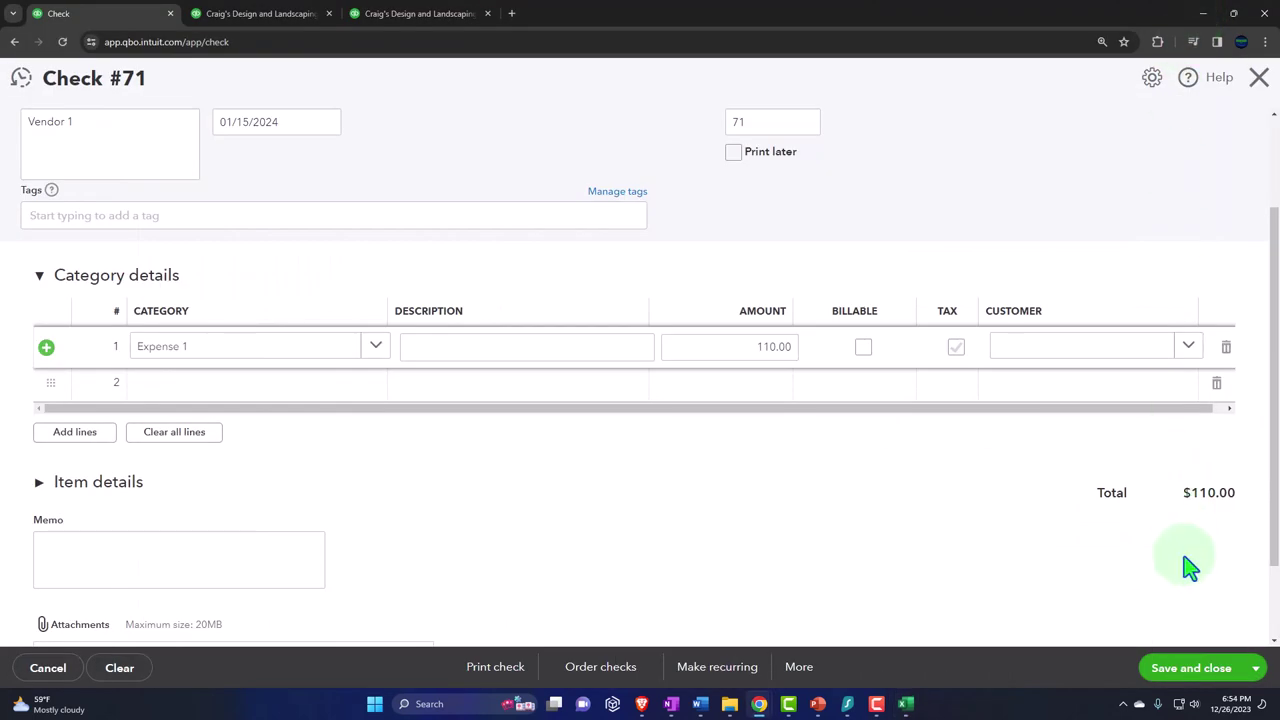
click(1208, 668)
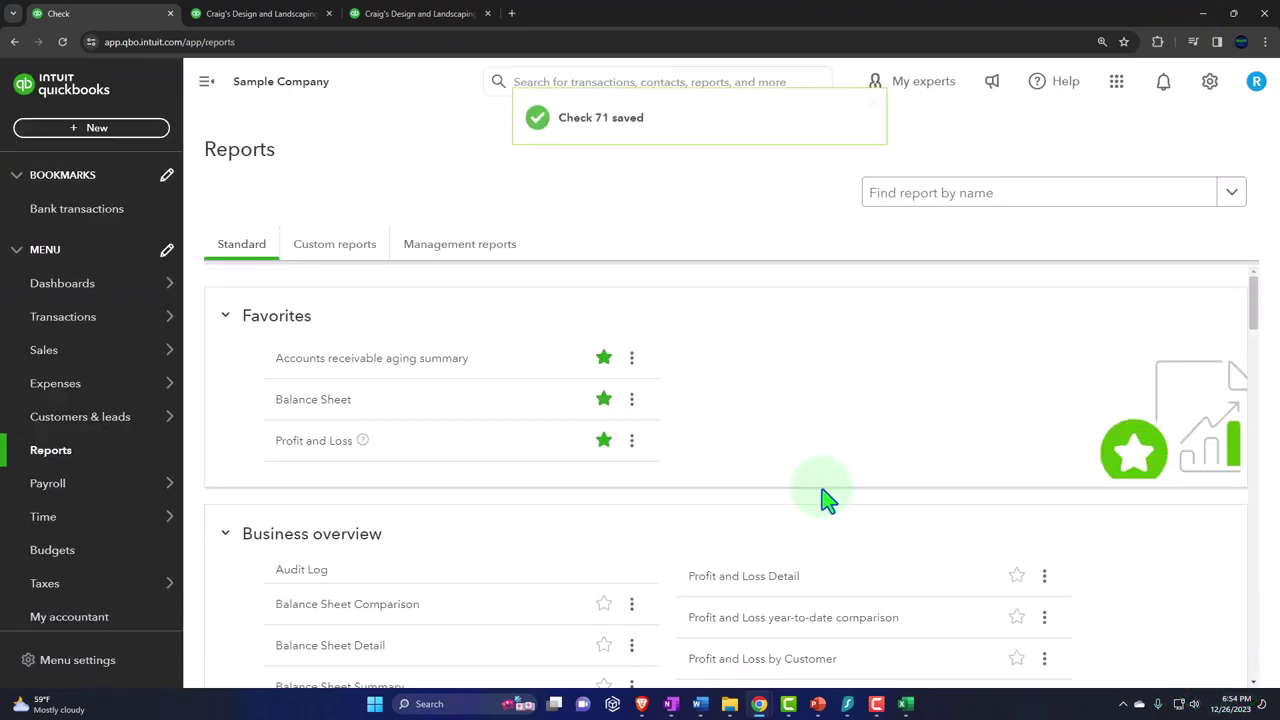
click(262, 14)
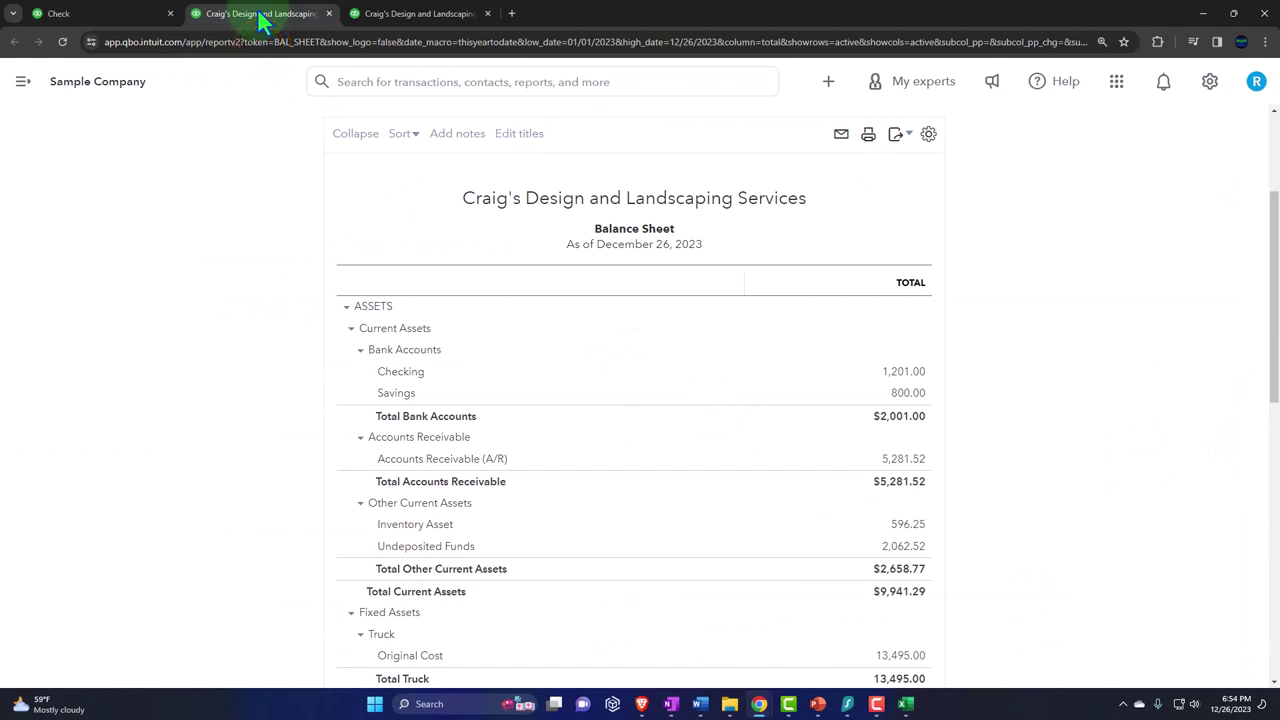
scroll(449, 281, up, 2)
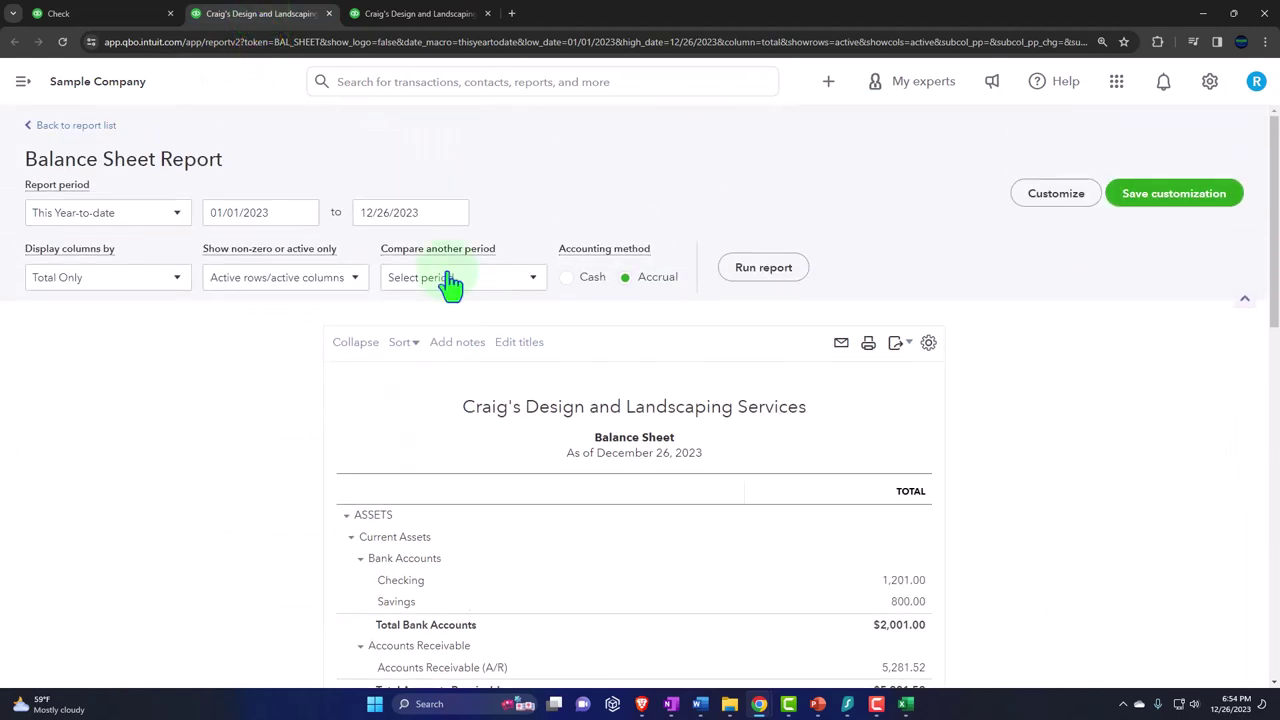
click(286, 211)
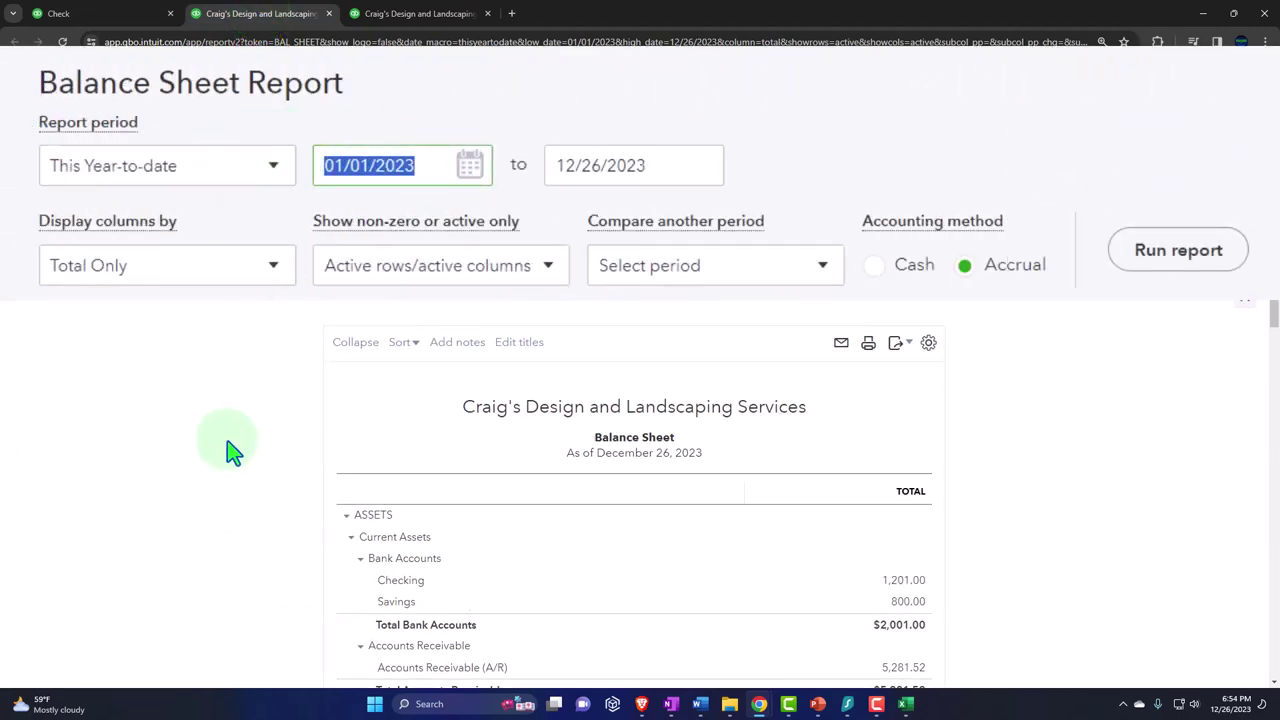
text(01/01/2024)
key(Tab)
text(1)
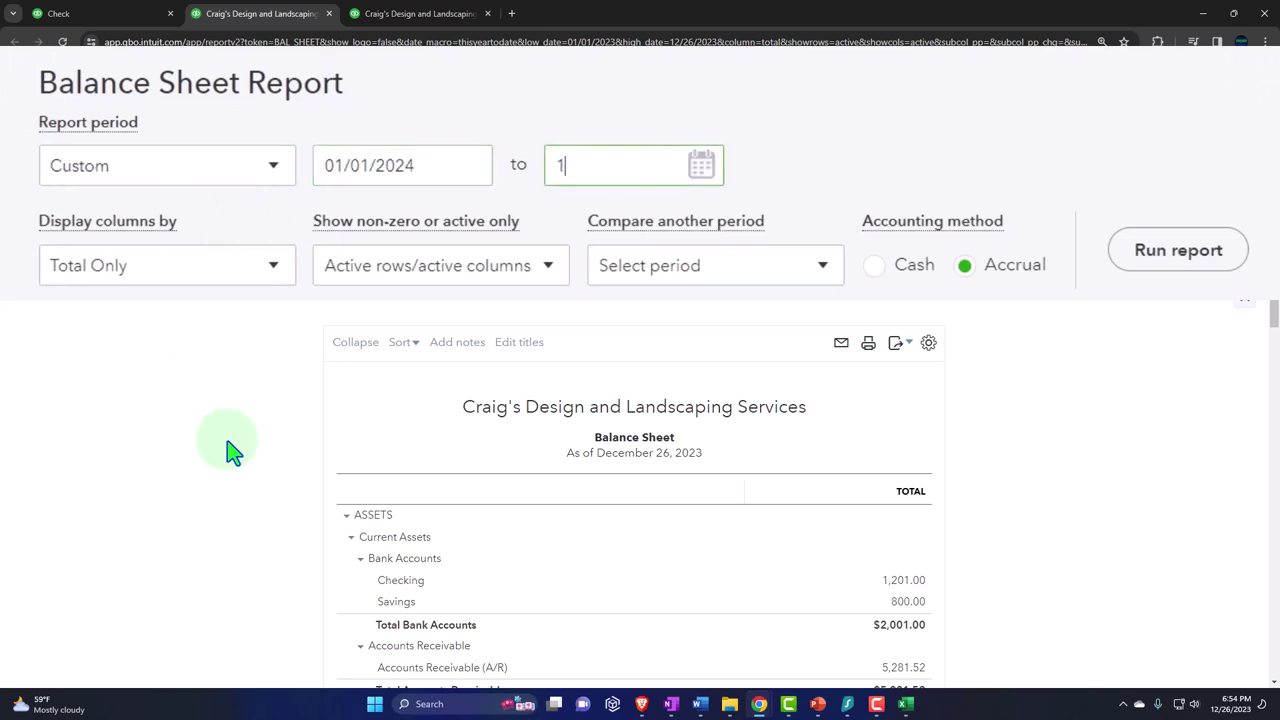
text(2/31/2024)
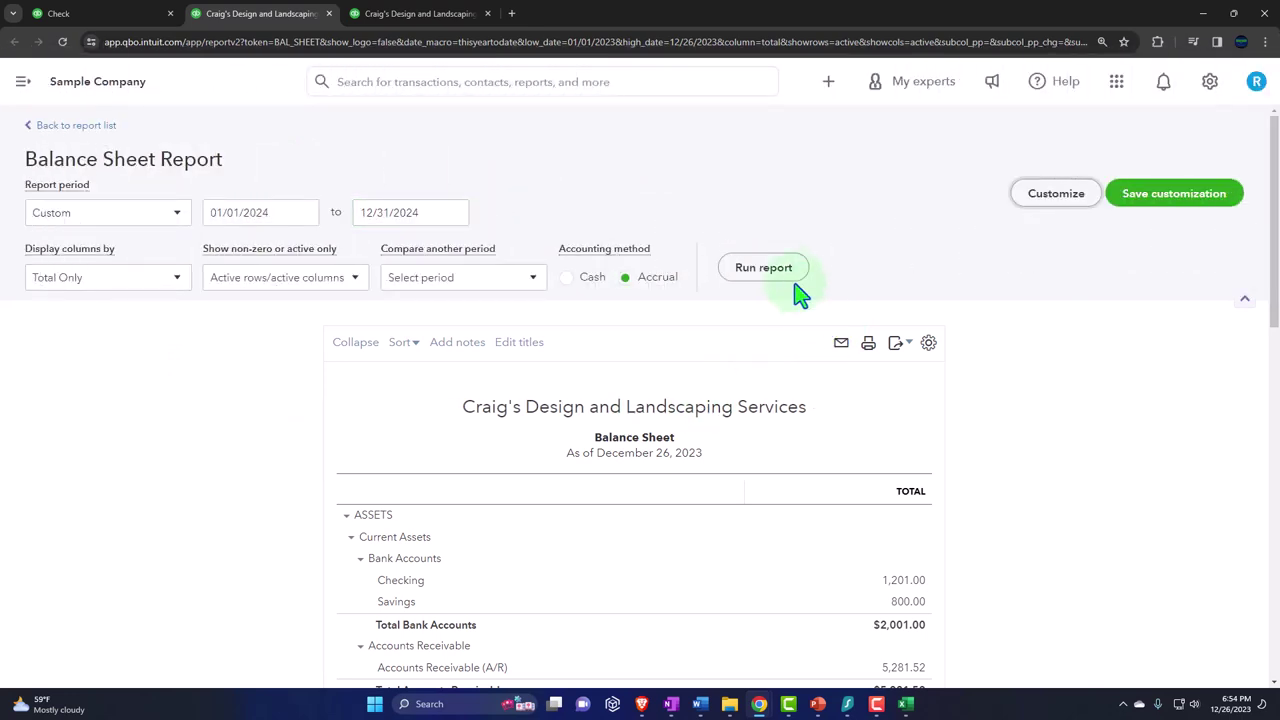
click(1178, 252)
Drill into the 1,091.00 Checking balance, then go back to the Balance Sheet.
scroll(320, 477, down, 2)
scroll(297, 477, up, 5)
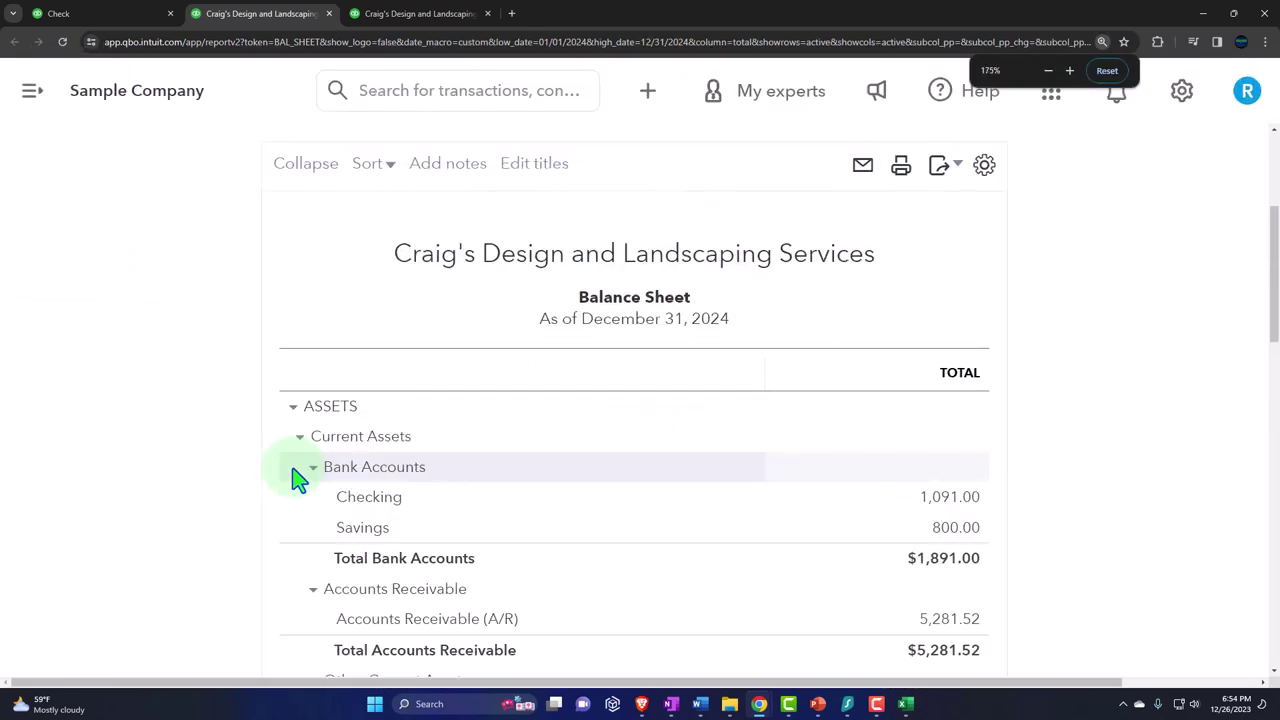
scroll(297, 477, down, 1)
scroll(294, 477, down, 1)
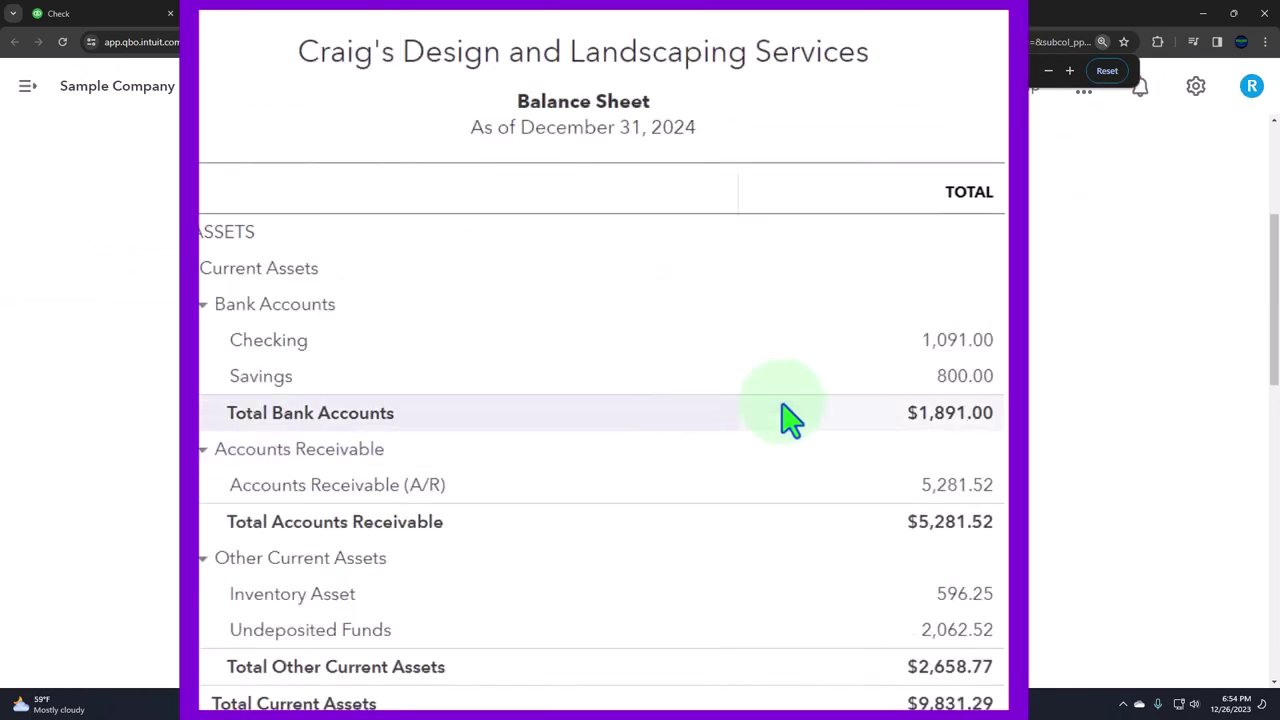
click(934, 354)
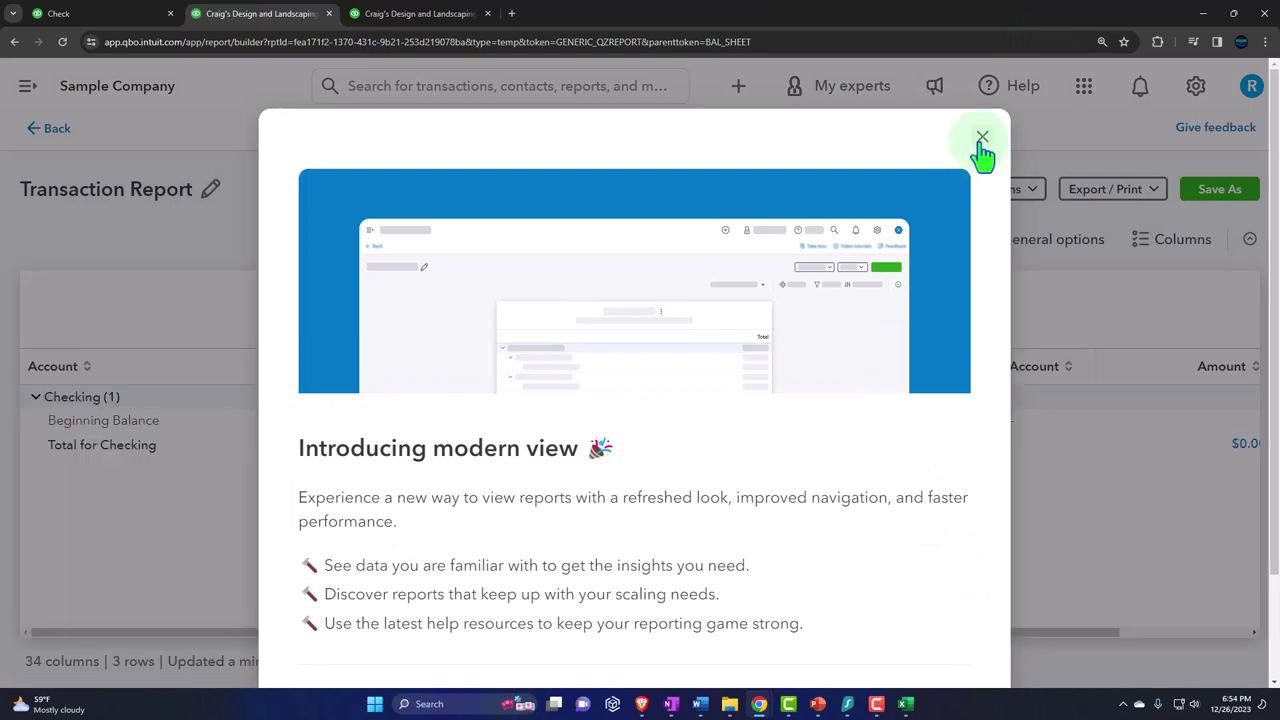
click(981, 138)
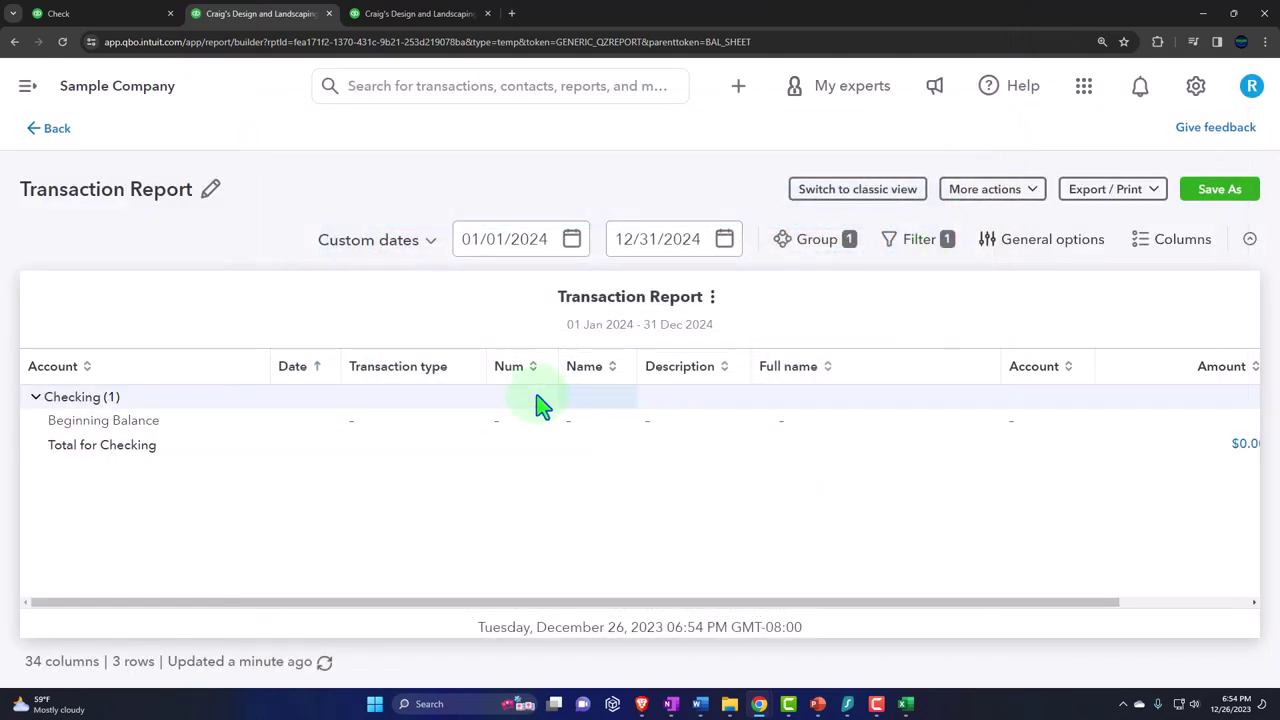
click(50, 140)
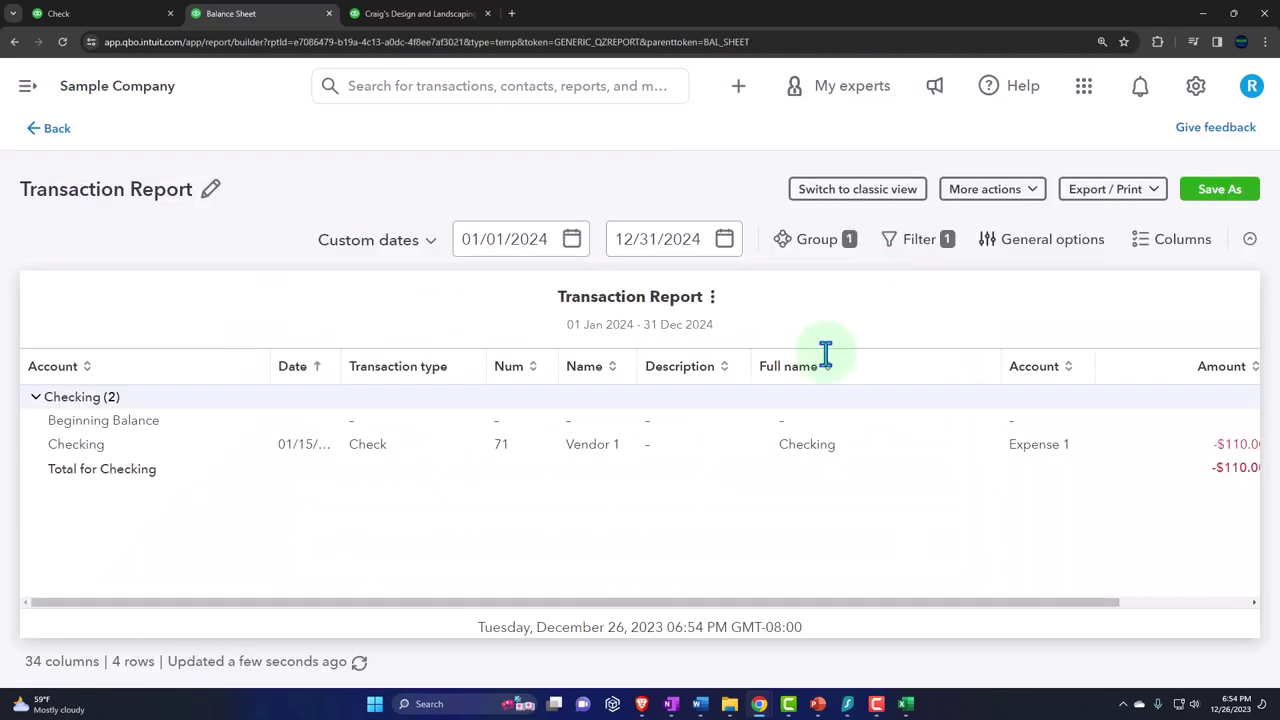
key(ctrl+minus)
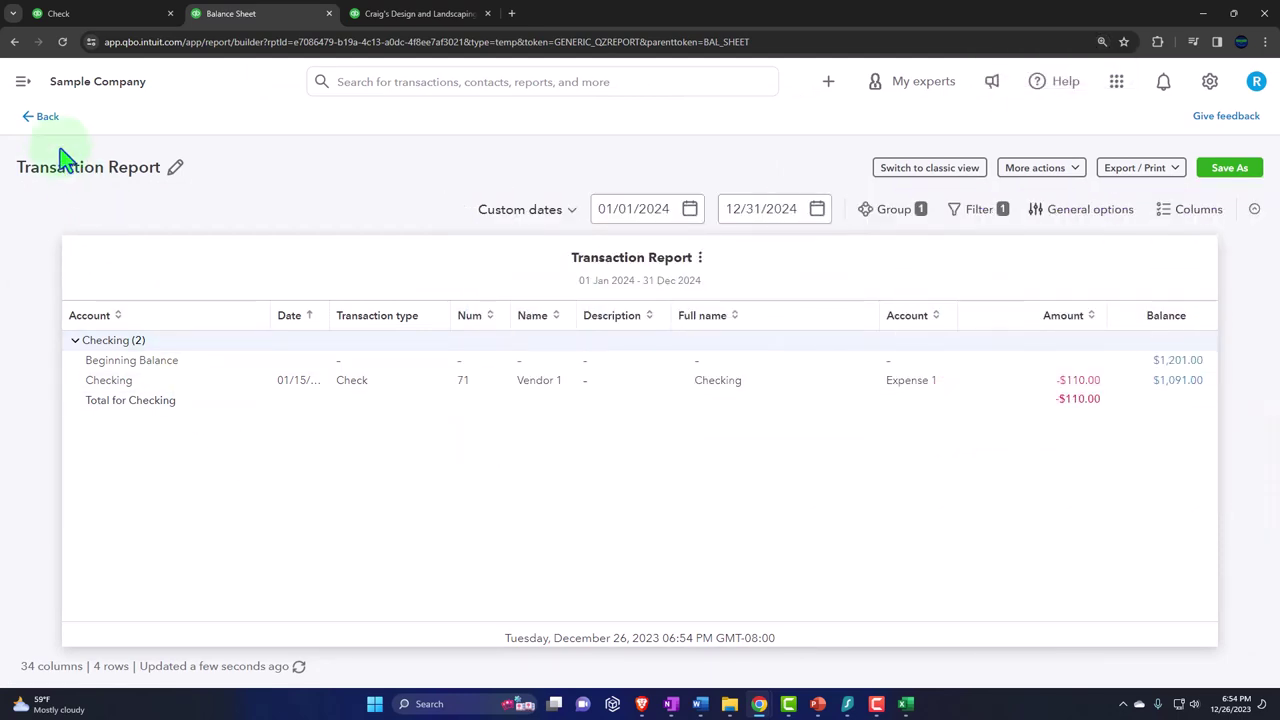
click(40, 117)
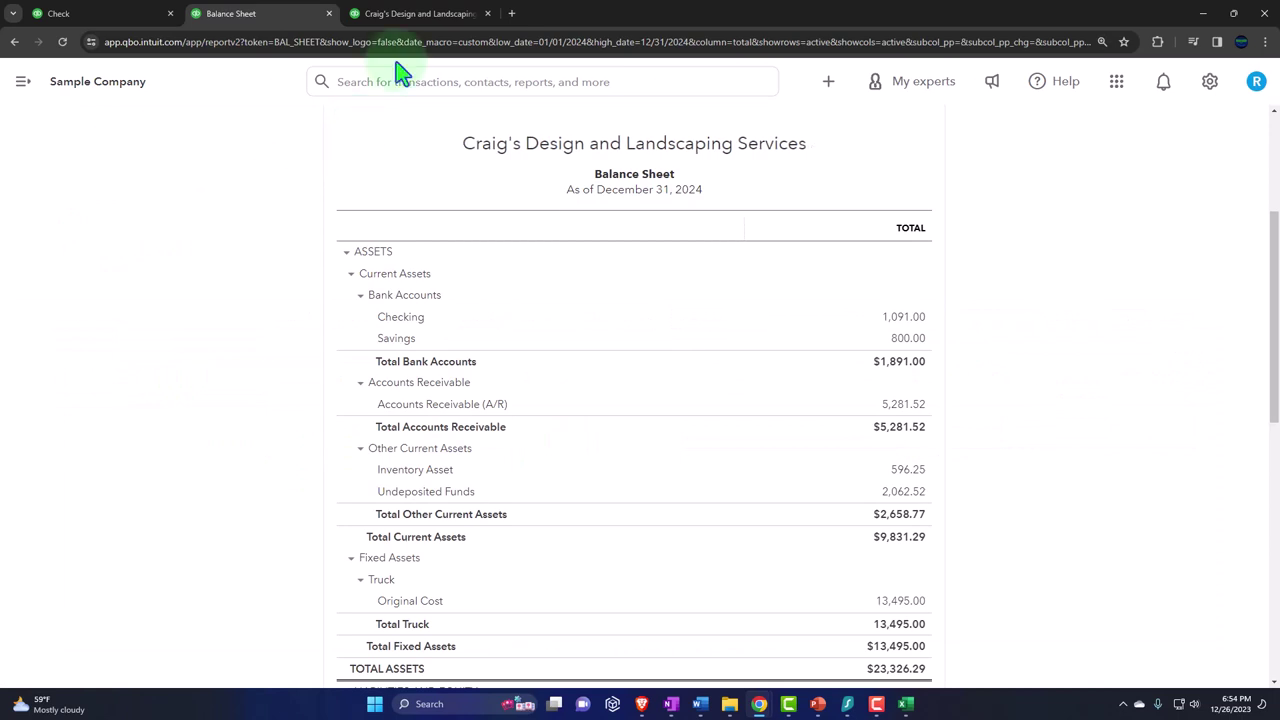
Run the Profit and Loss for 01/01/2024 to 12/31/2024, showing Expense 1 at 110.00.
click(400, 20)
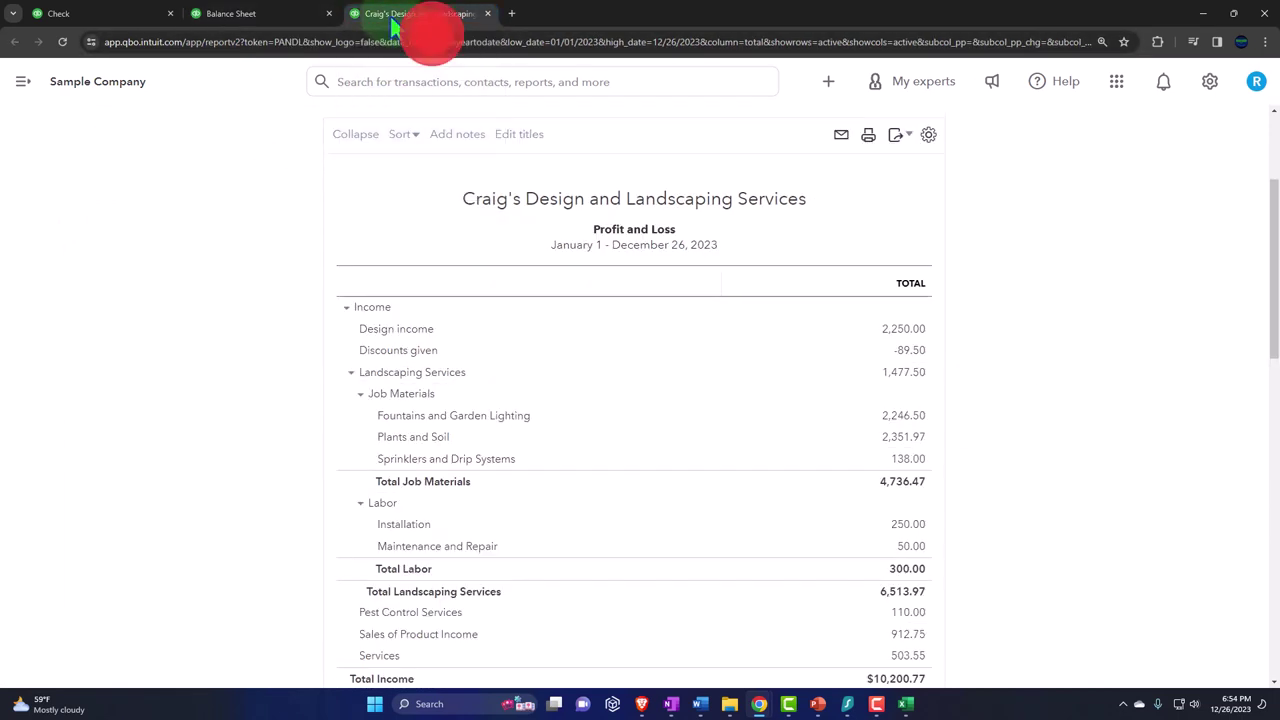
scroll(226, 366, up, 3)
click(273, 208)
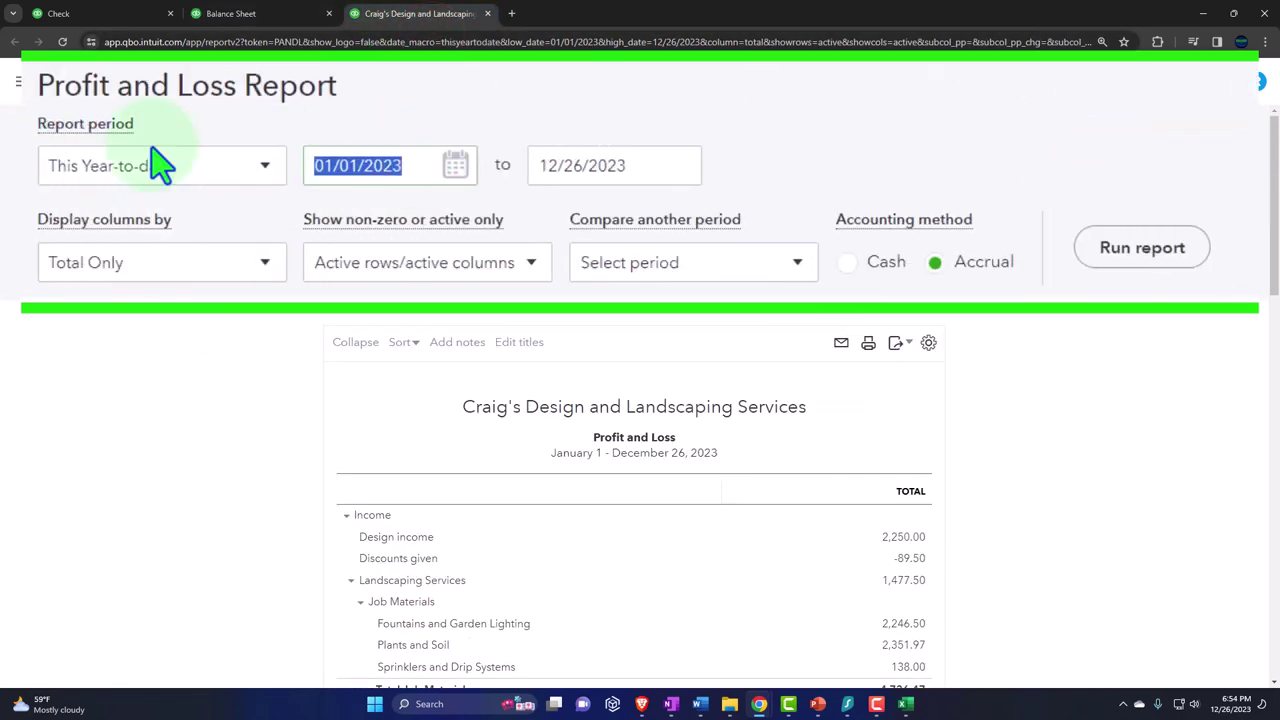
text(01/01/2)
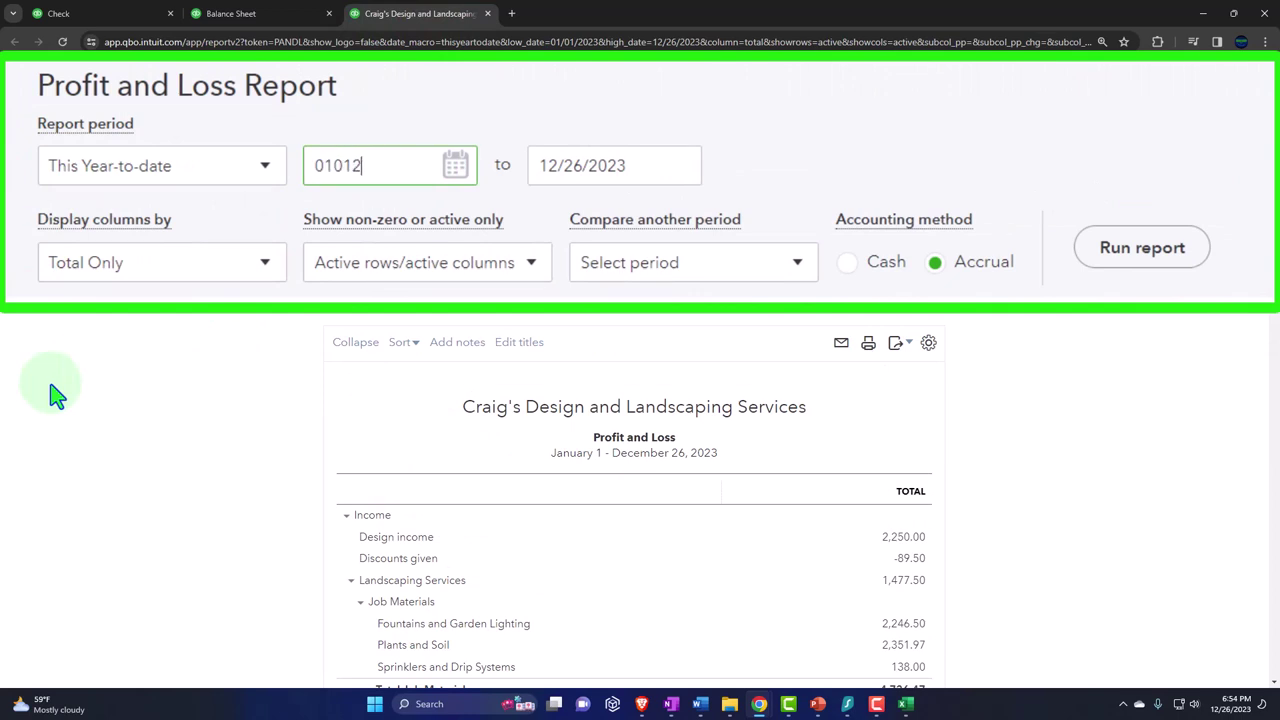
text(024)
key(Tab)
text(12/31/2024)
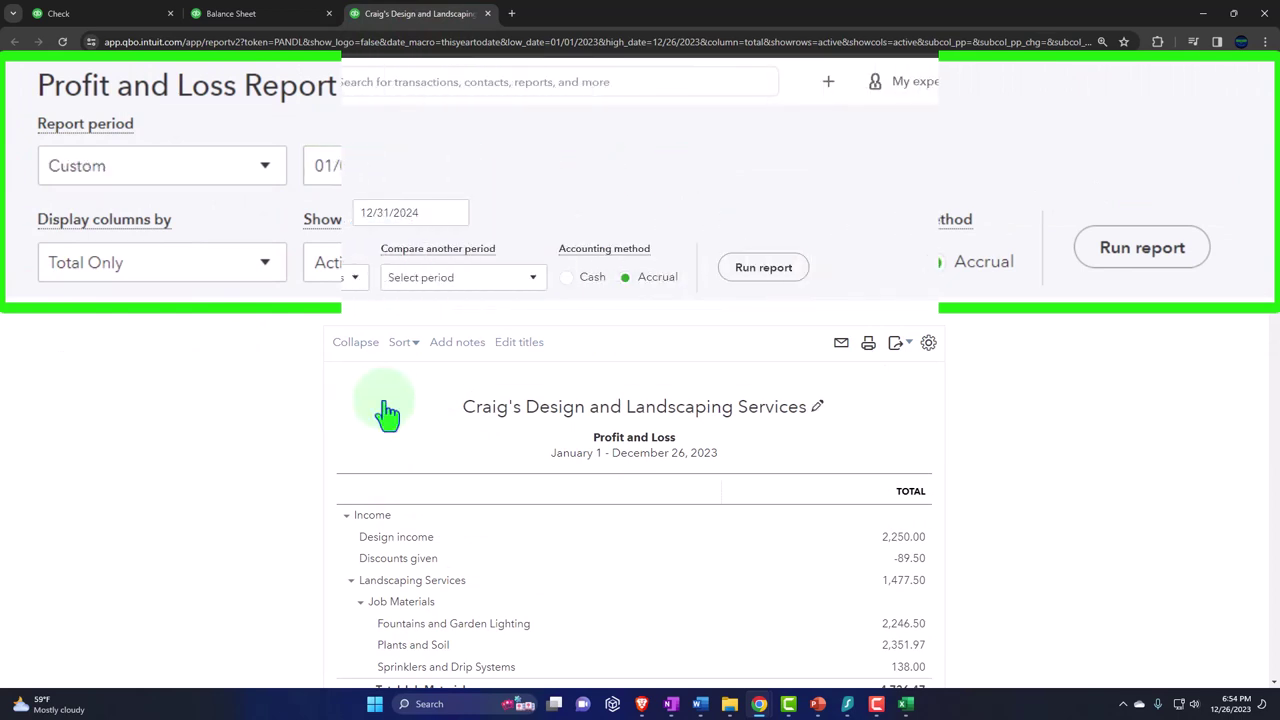
click(742, 270)
scroll(285, 445, down, 1)
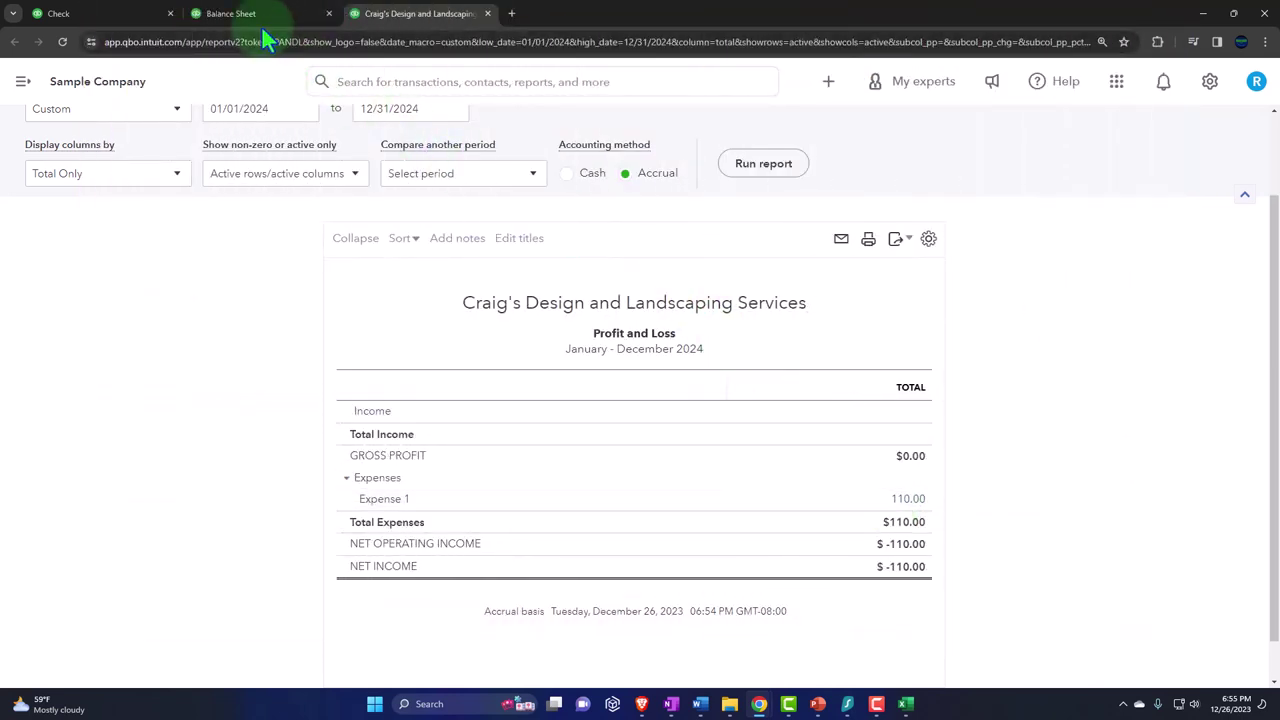
click(262, 30)
From the Balance Sheet's 1,091.00 Checking balance, open the -$110.00 Check #71.
click(263, 20)
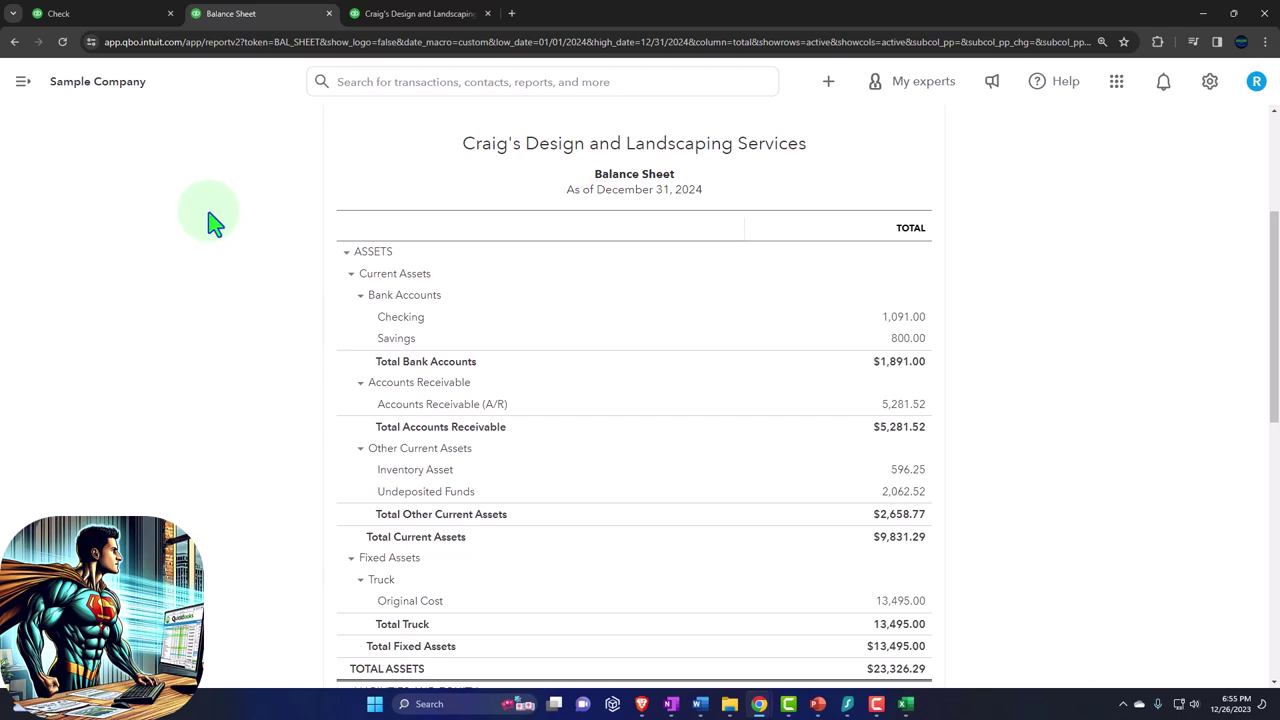
click(904, 318)
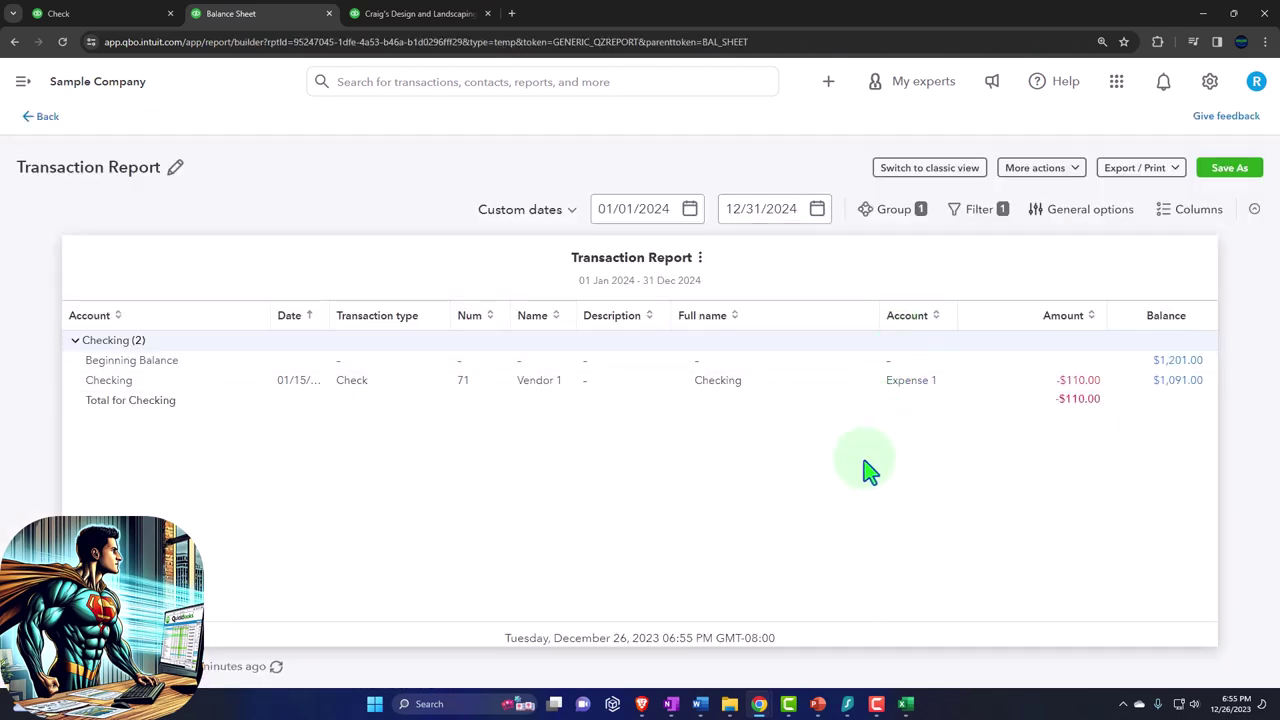
click(1085, 390)
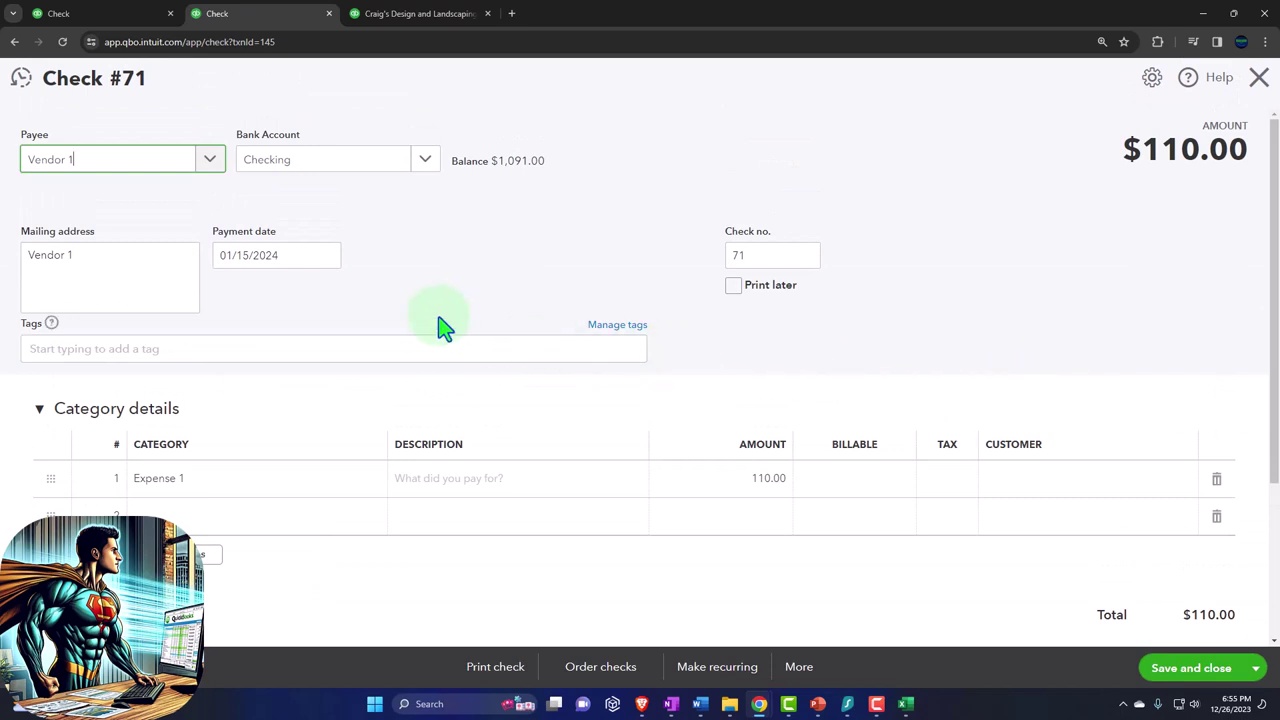
Review Check #71's More actions, including Void, then switch to the Excel worksheet.
click(286, 272)
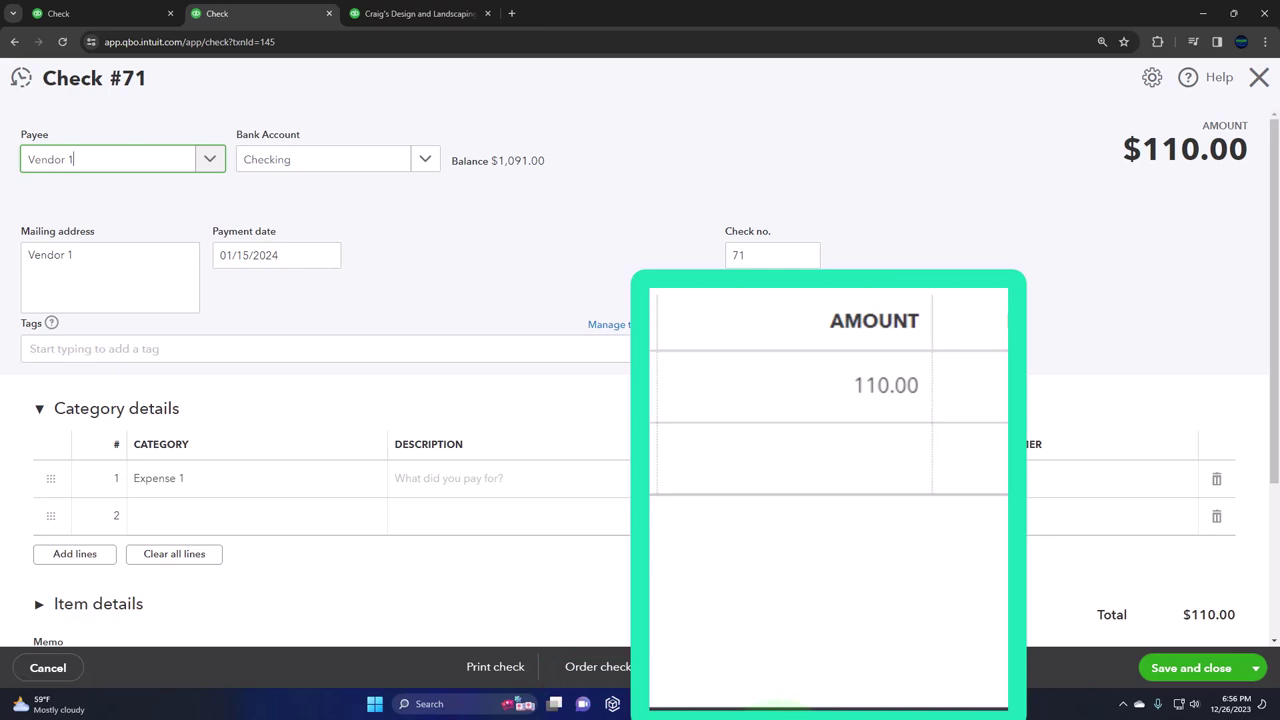
click(676, 667)
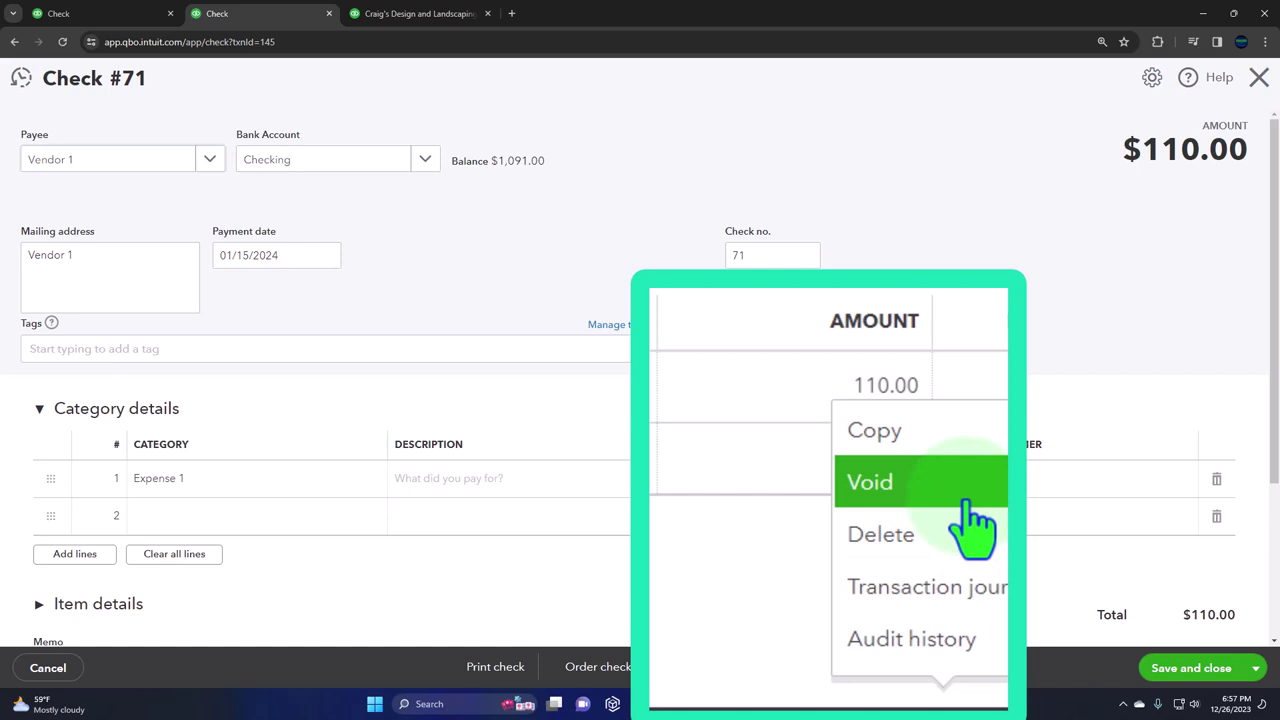
click(906, 704)
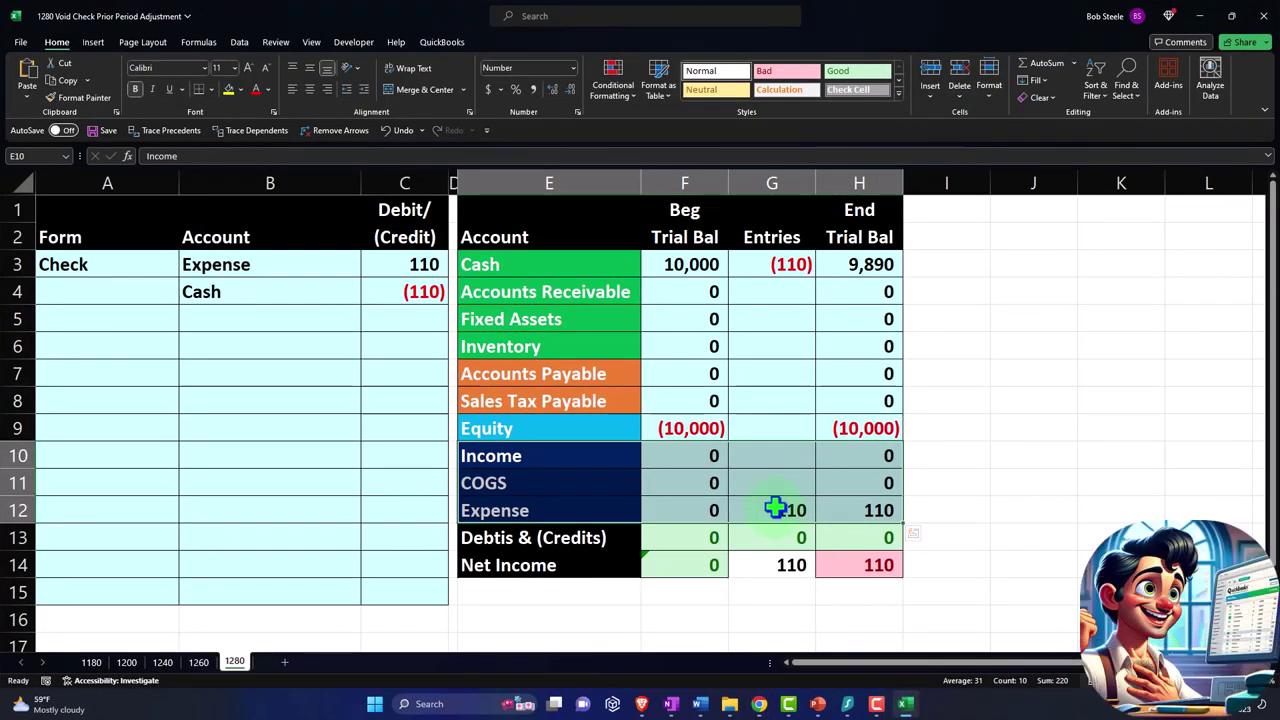
Minimize Excel so Check #71 in QuickBooks is visible again.
click(1203, 26)
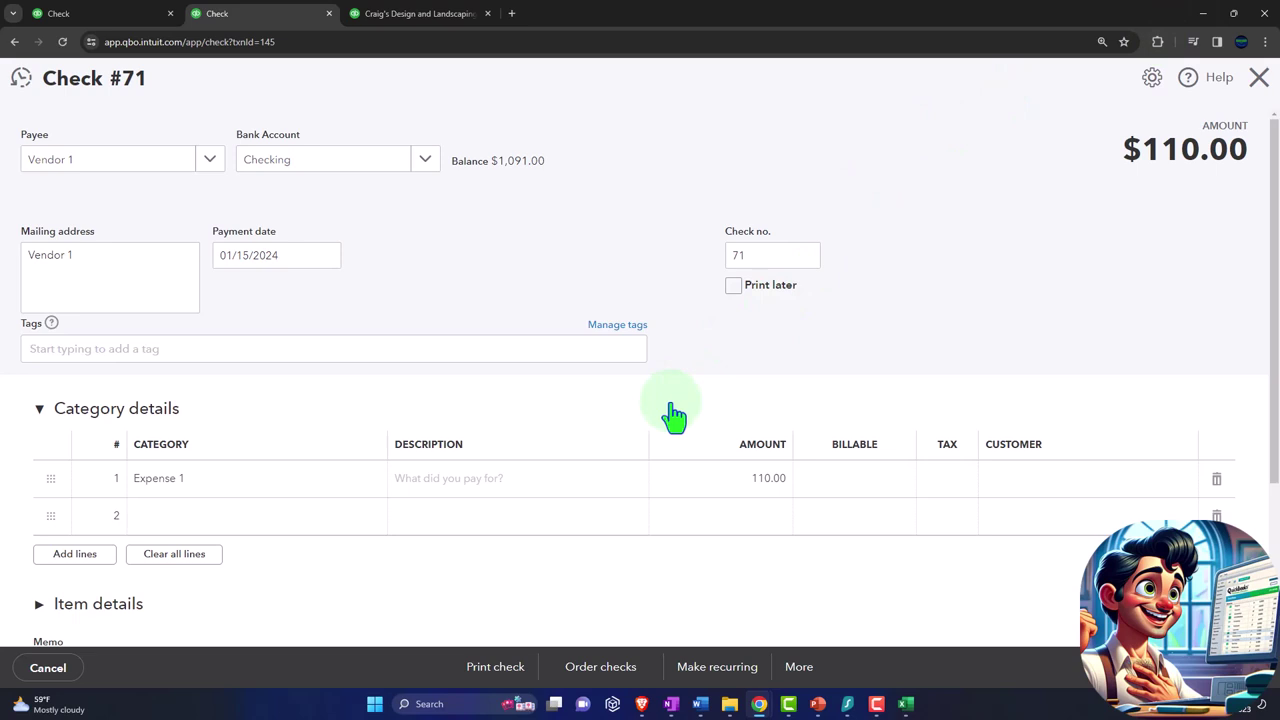
Close Check #71 without changes, go back to the Balance Sheet, and switch to the Reports tab.
click(802, 669)
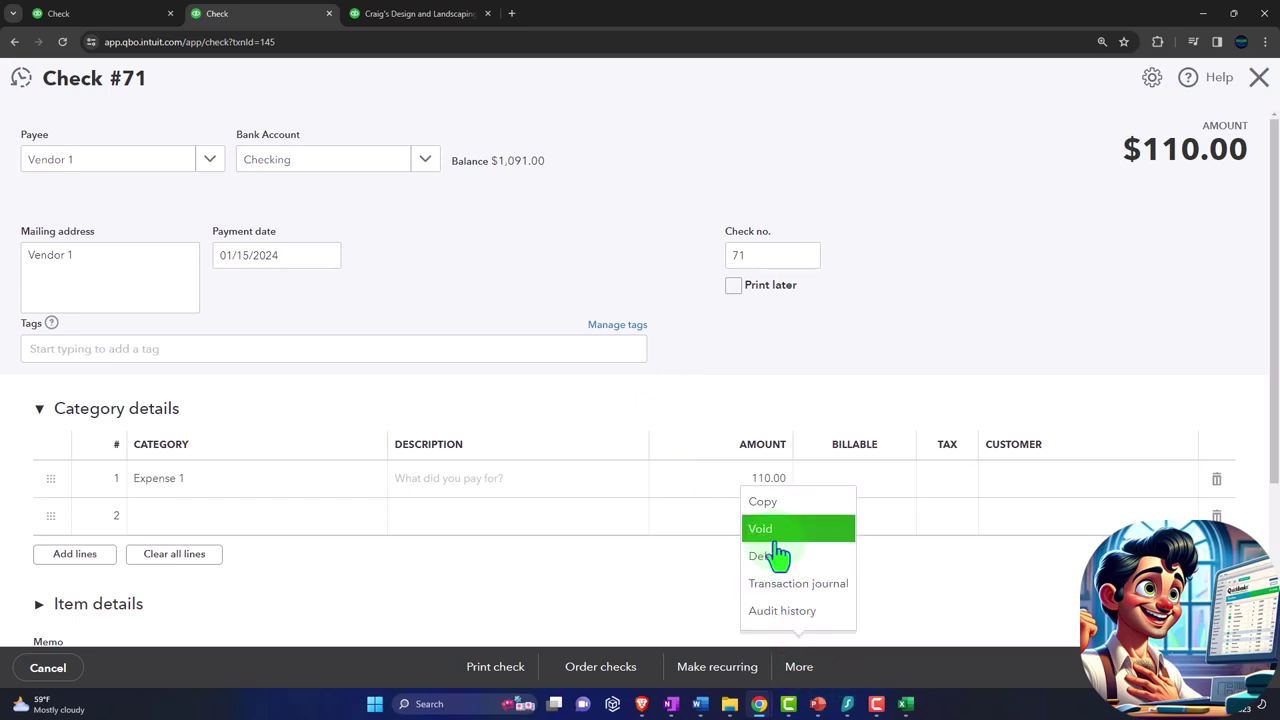
click(1259, 80)
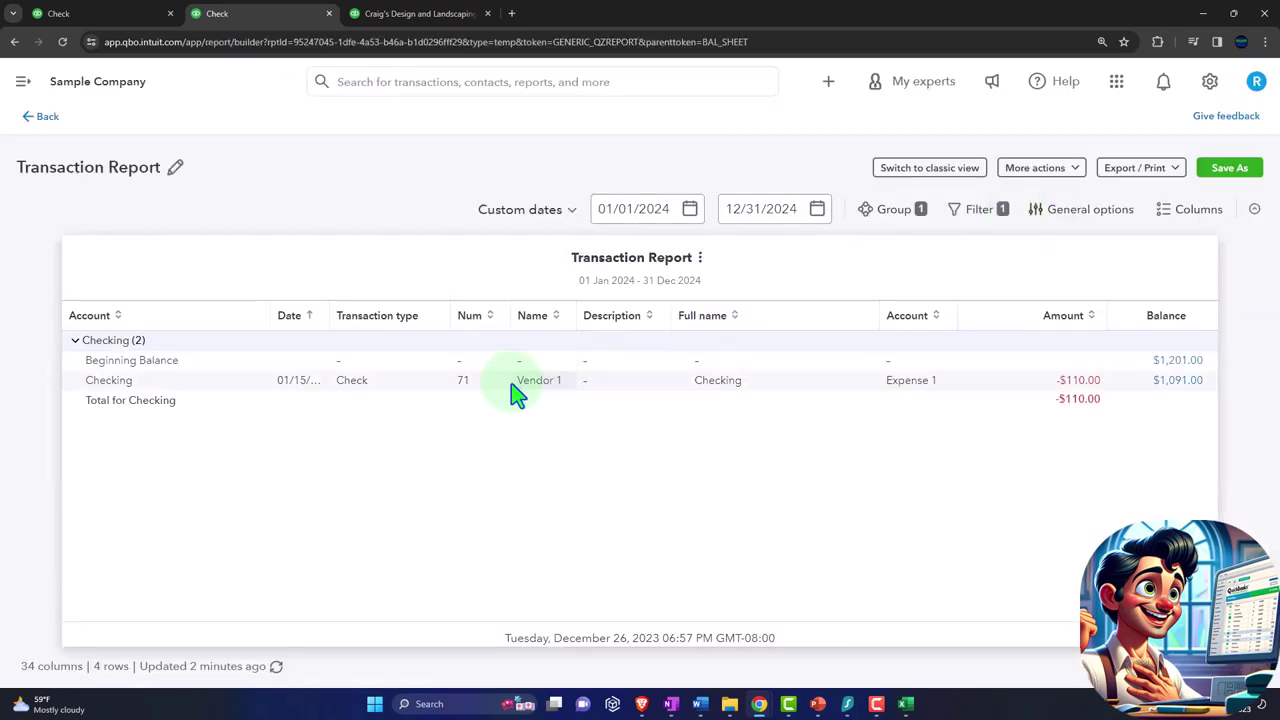
click(46, 118)
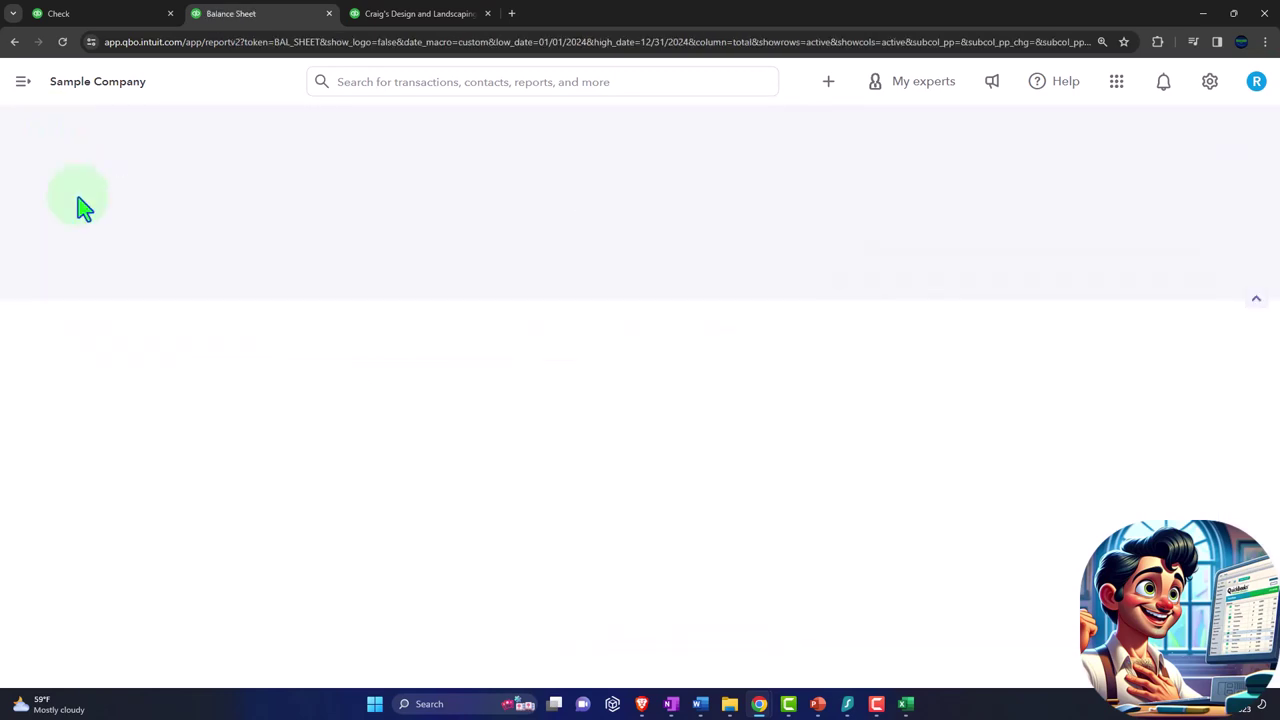
click(103, 16)
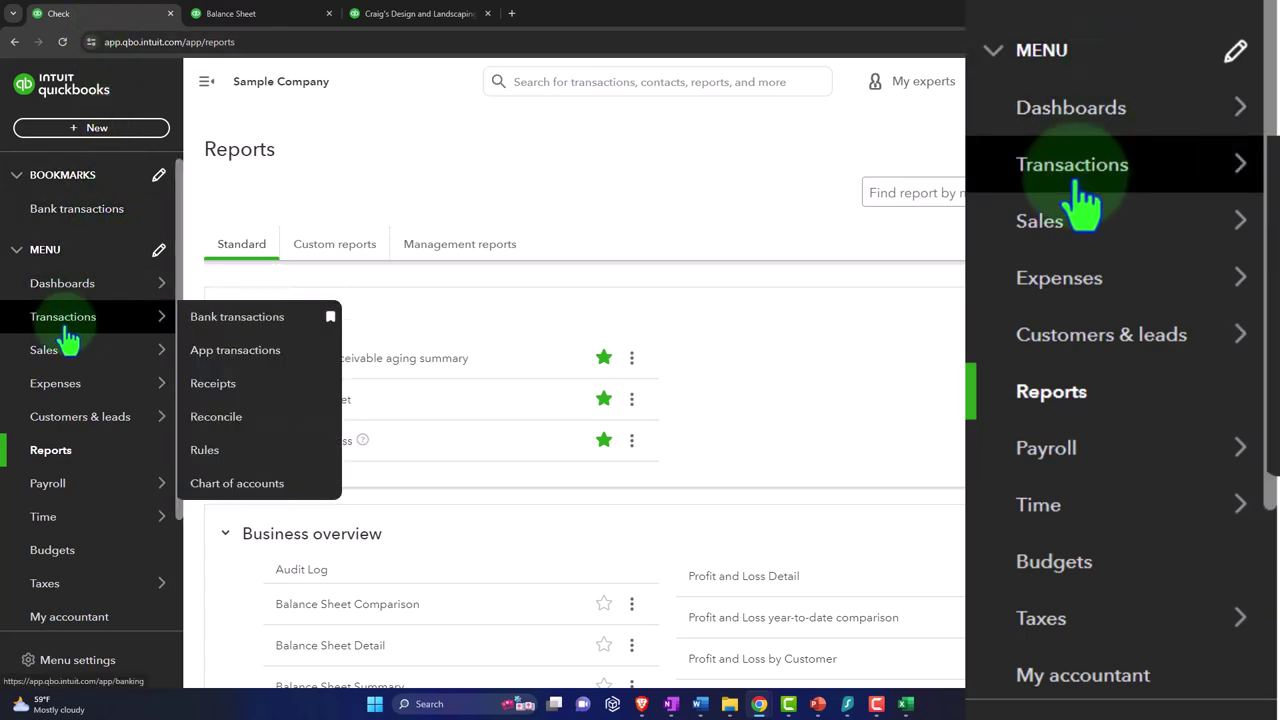
From the Chart of accounts, view the Checking register and open 01/15/2024 Check #71 in the full form.
click(66, 326)
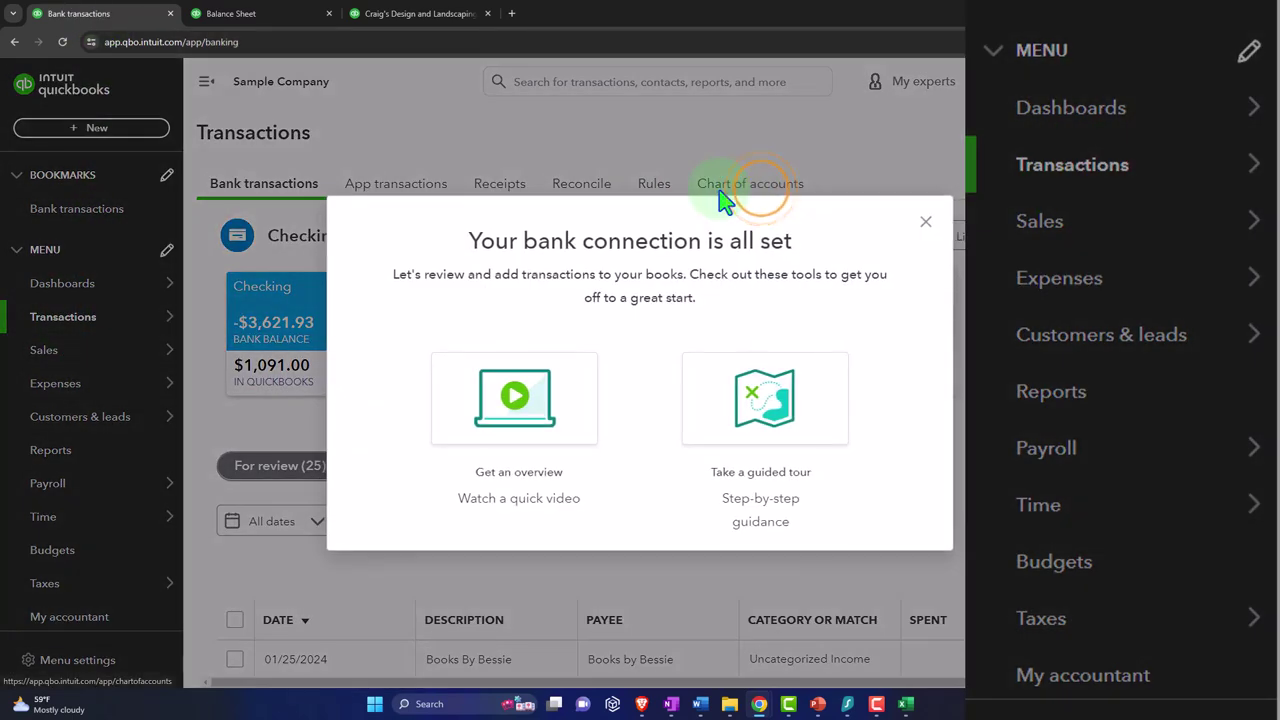
click(923, 221)
click(757, 186)
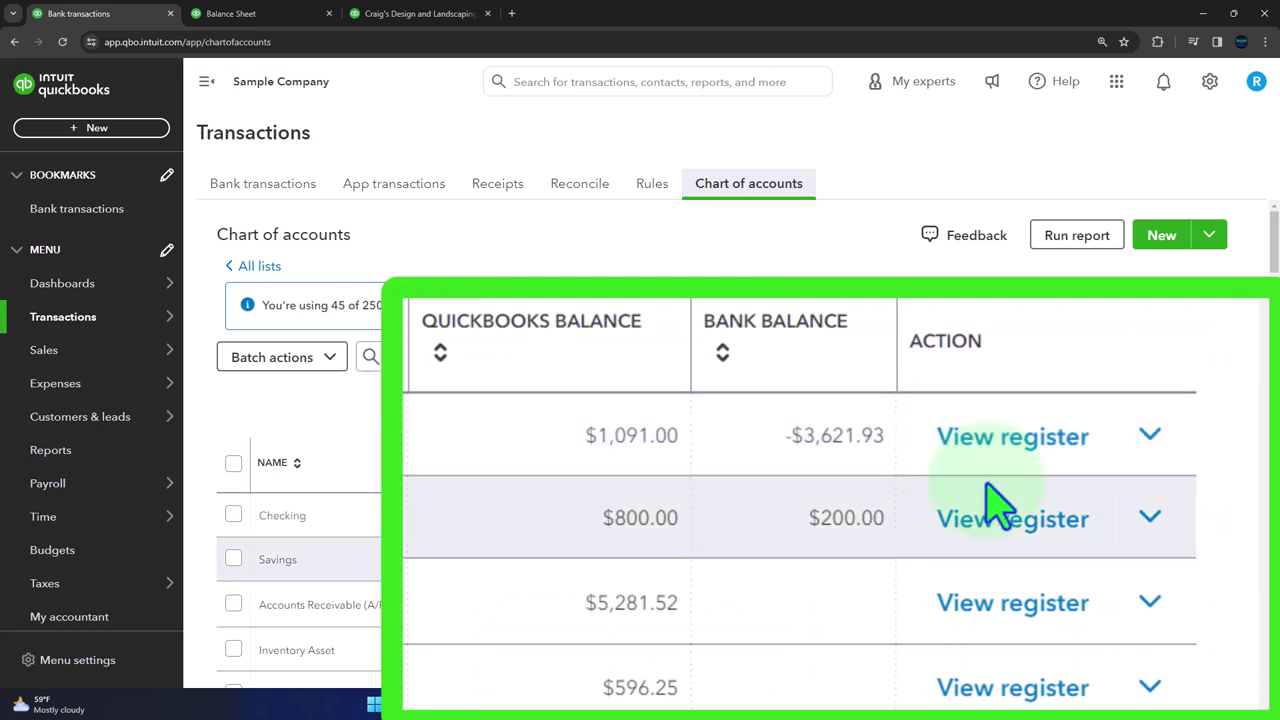
click(1131, 520)
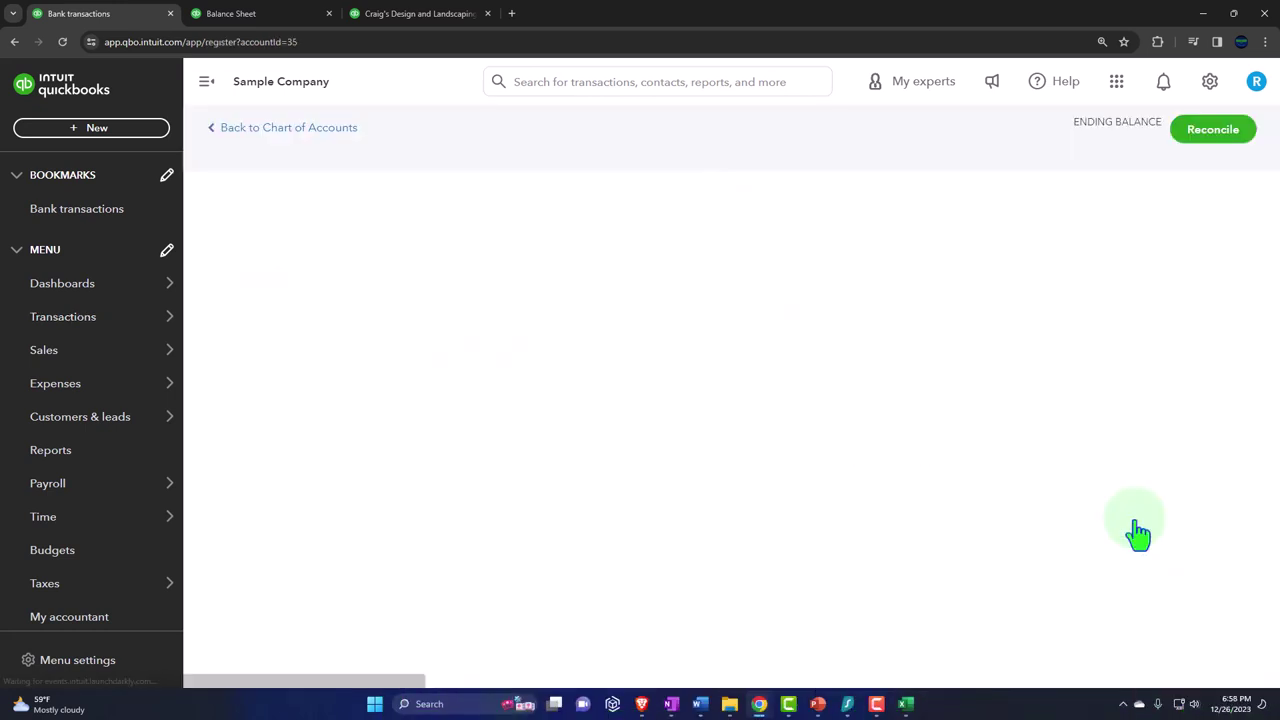
click(404, 282)
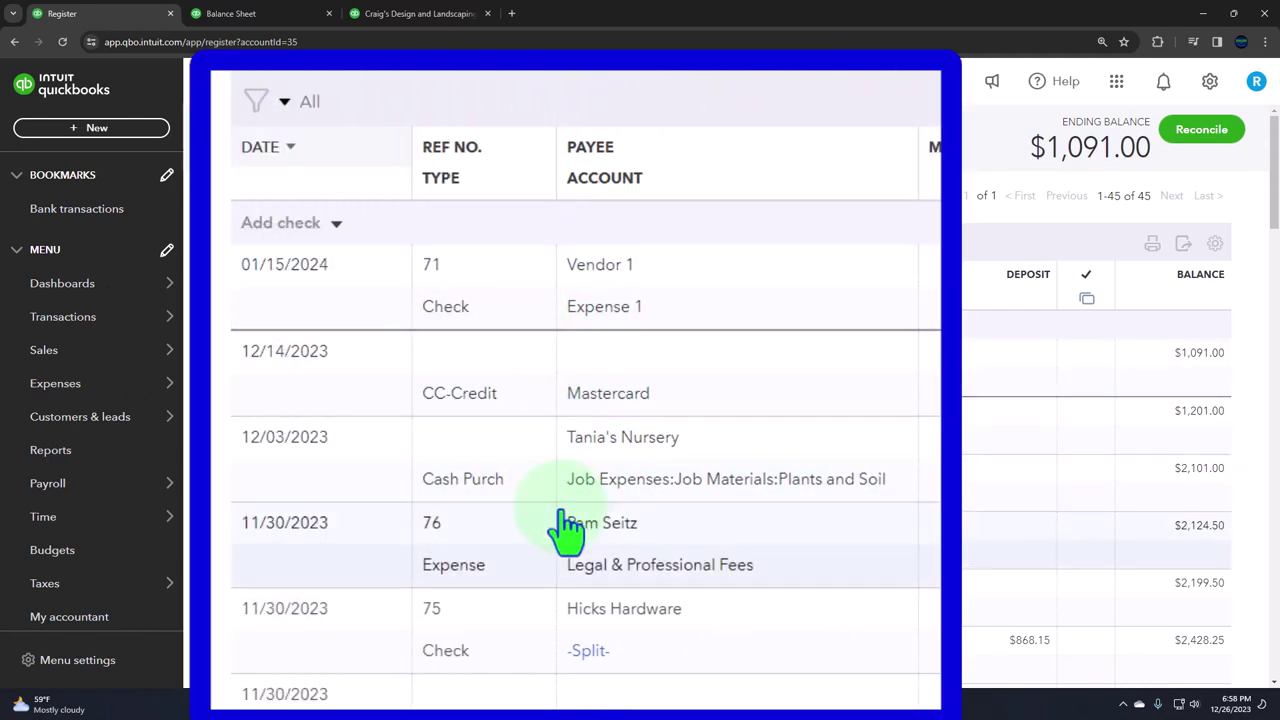
click(409, 380)
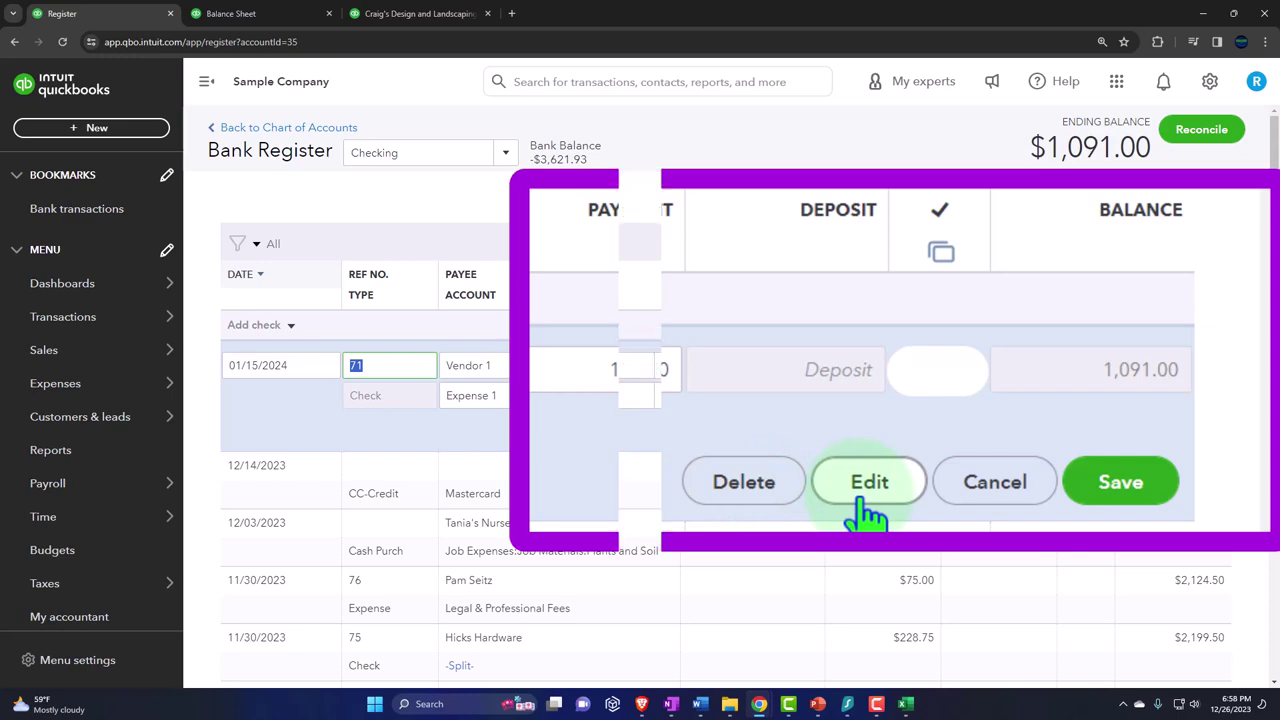
click(1040, 440)
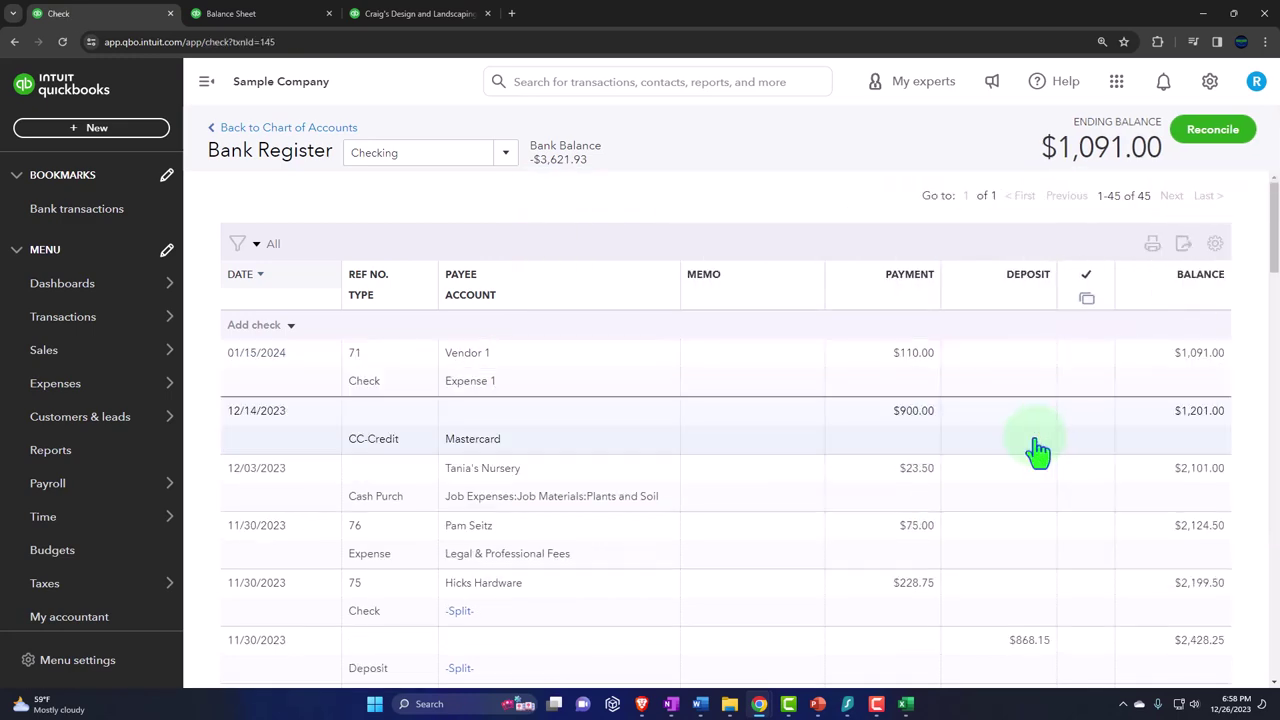
Void Check #71 through the More menu and confirm, leaving it at $0.00.
scroll(900, 452, down, 1)
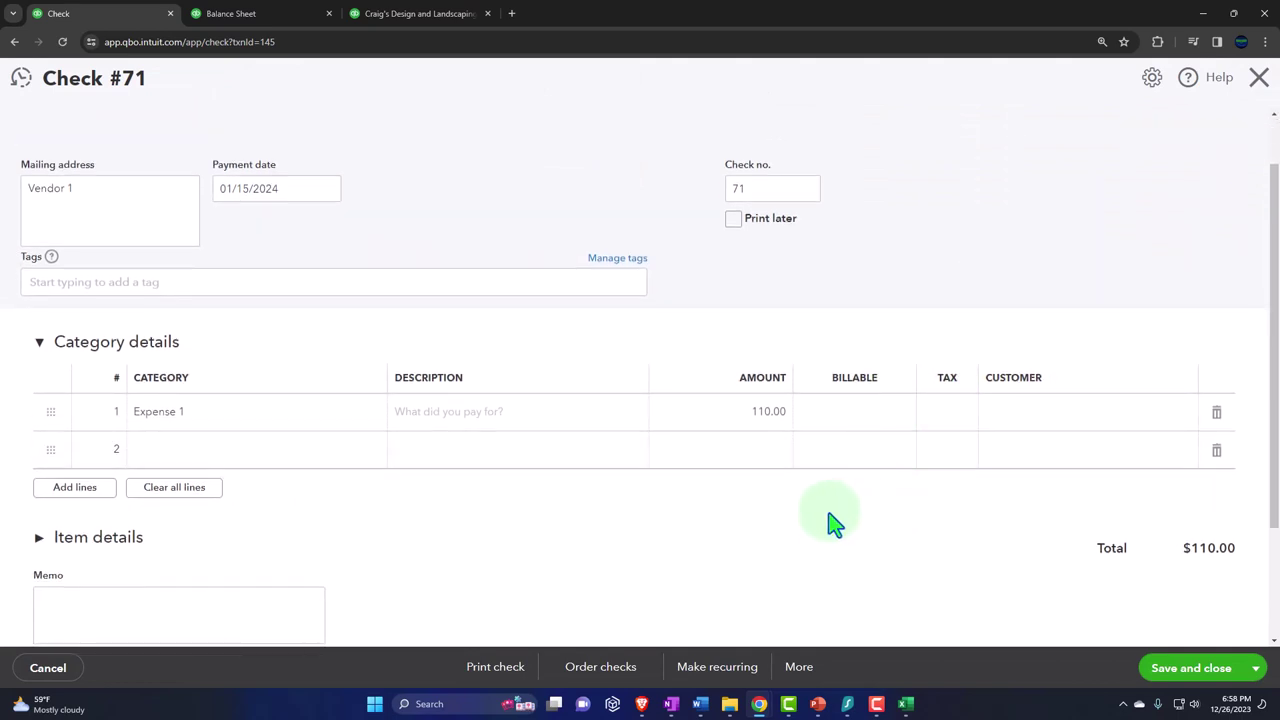
scroll(828, 524, down, 3)
click(799, 666)
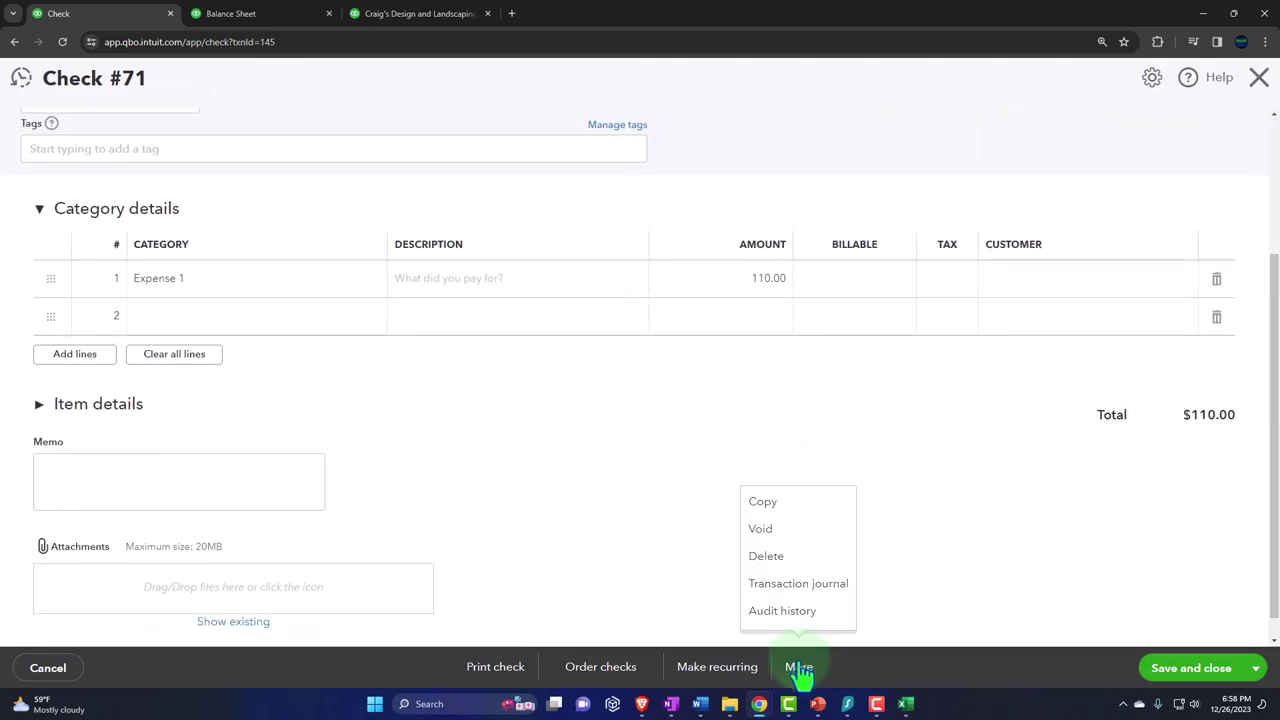
click(784, 538)
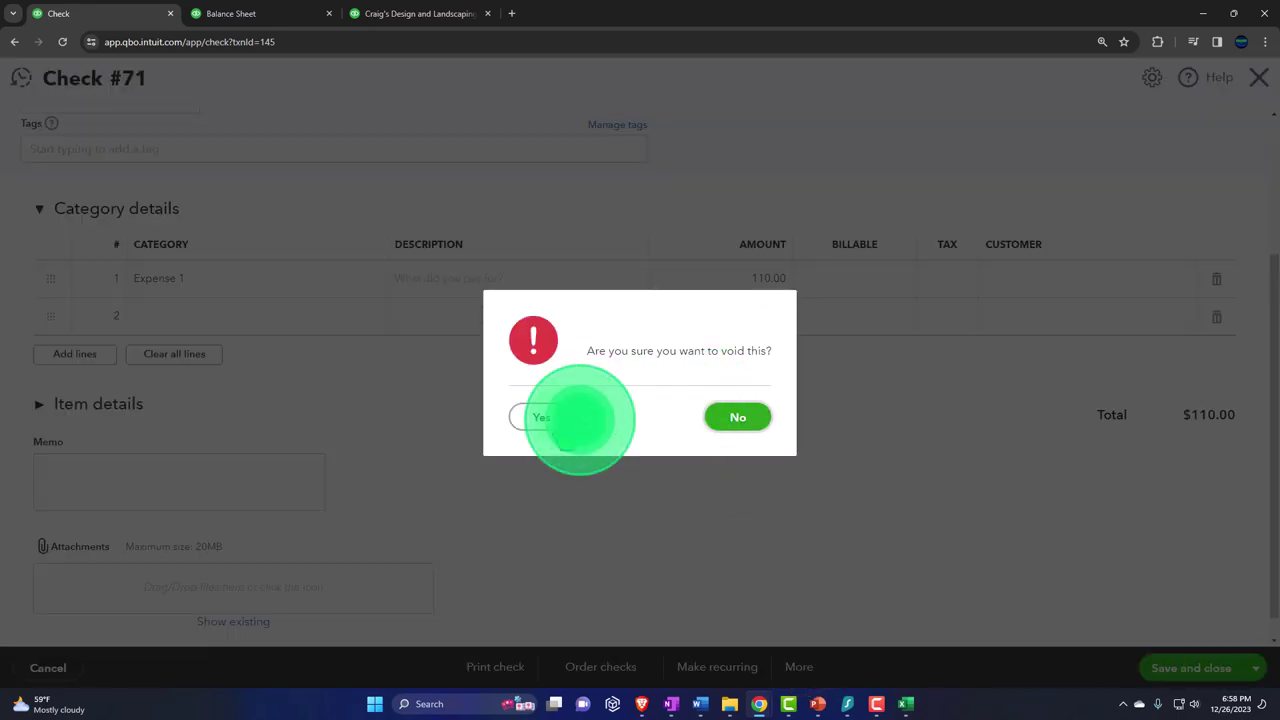
click(548, 420)
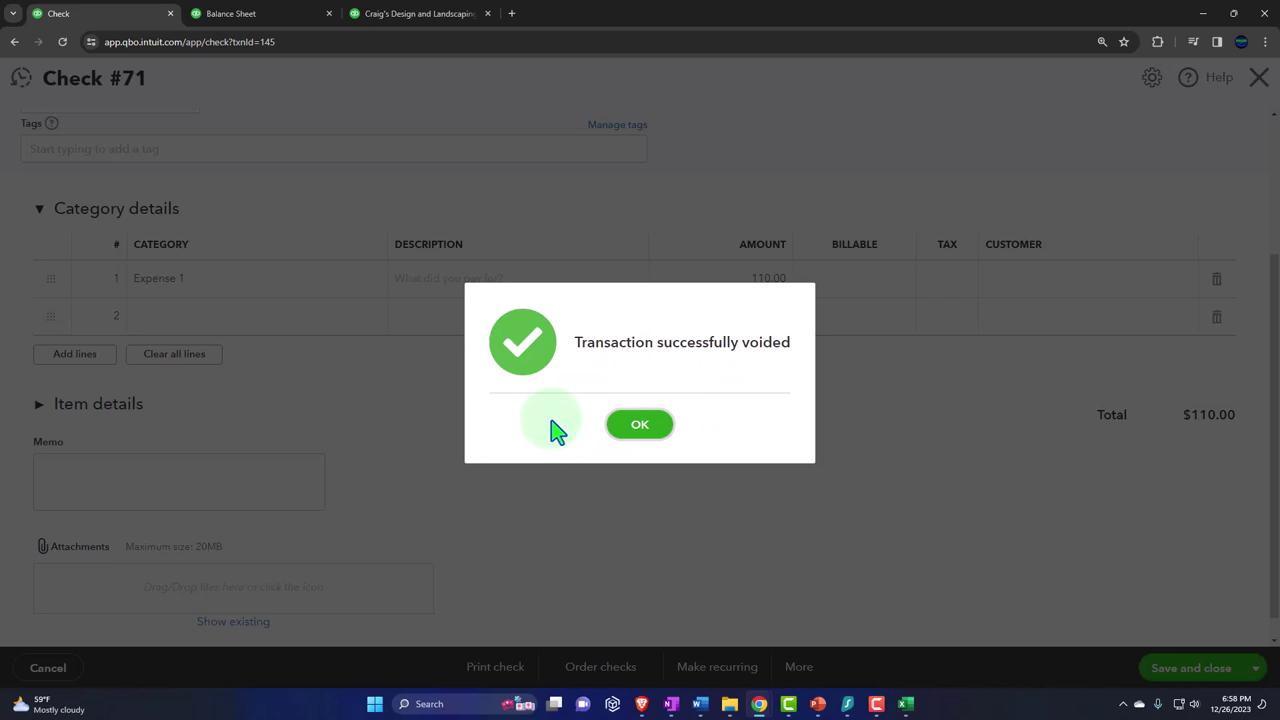
click(657, 428)
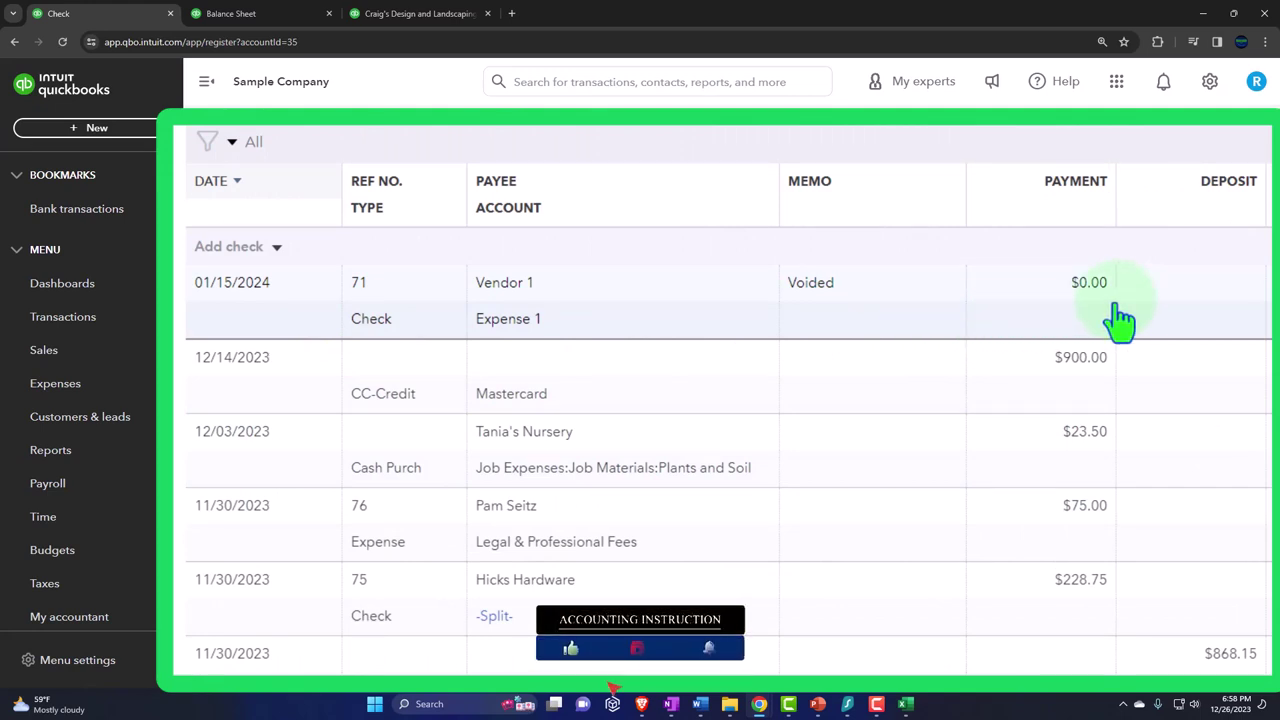
Rerun the Profit and Loss and drill into Expense 1 at 0.00, then return to the Checking register.
click(262, 16)
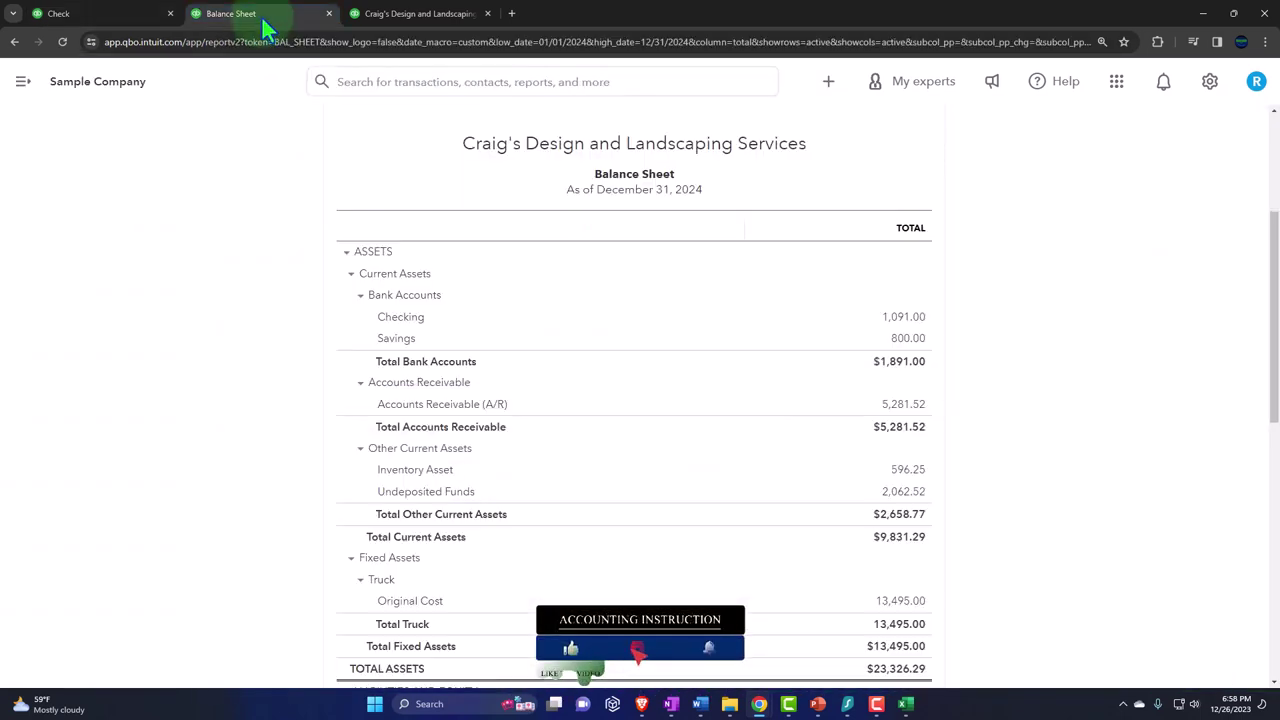
click(433, 22)
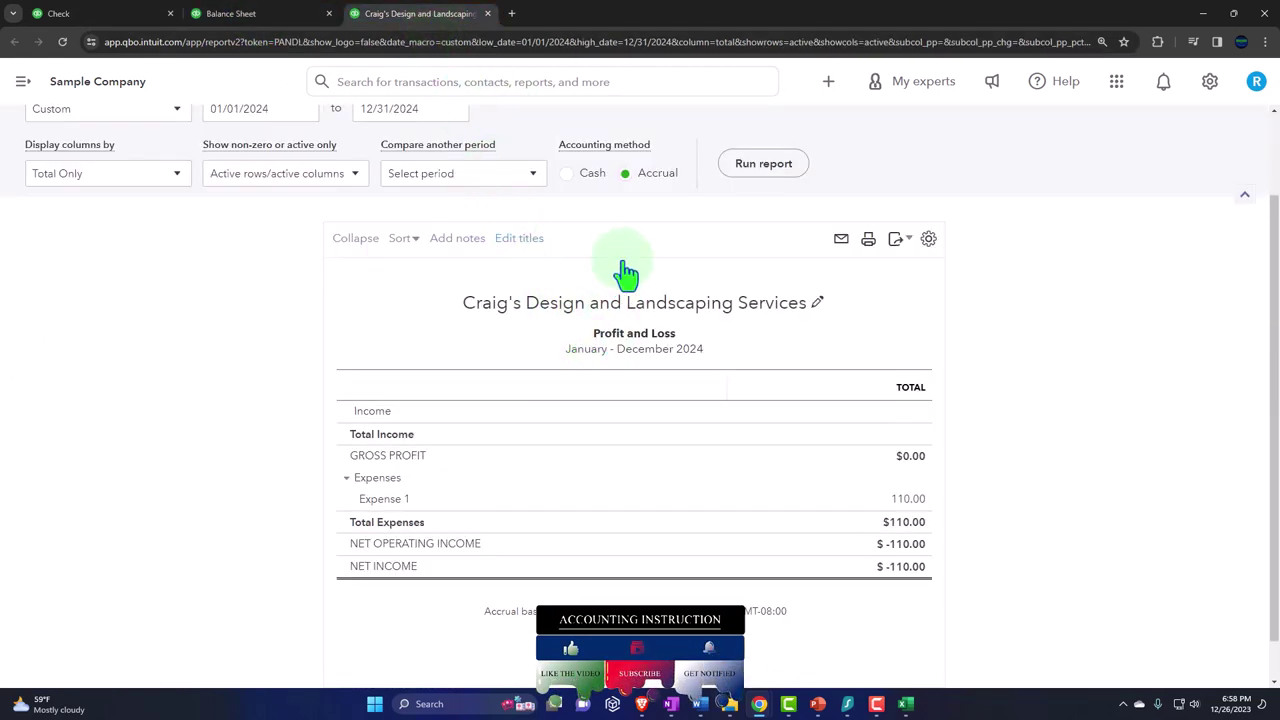
click(760, 166)
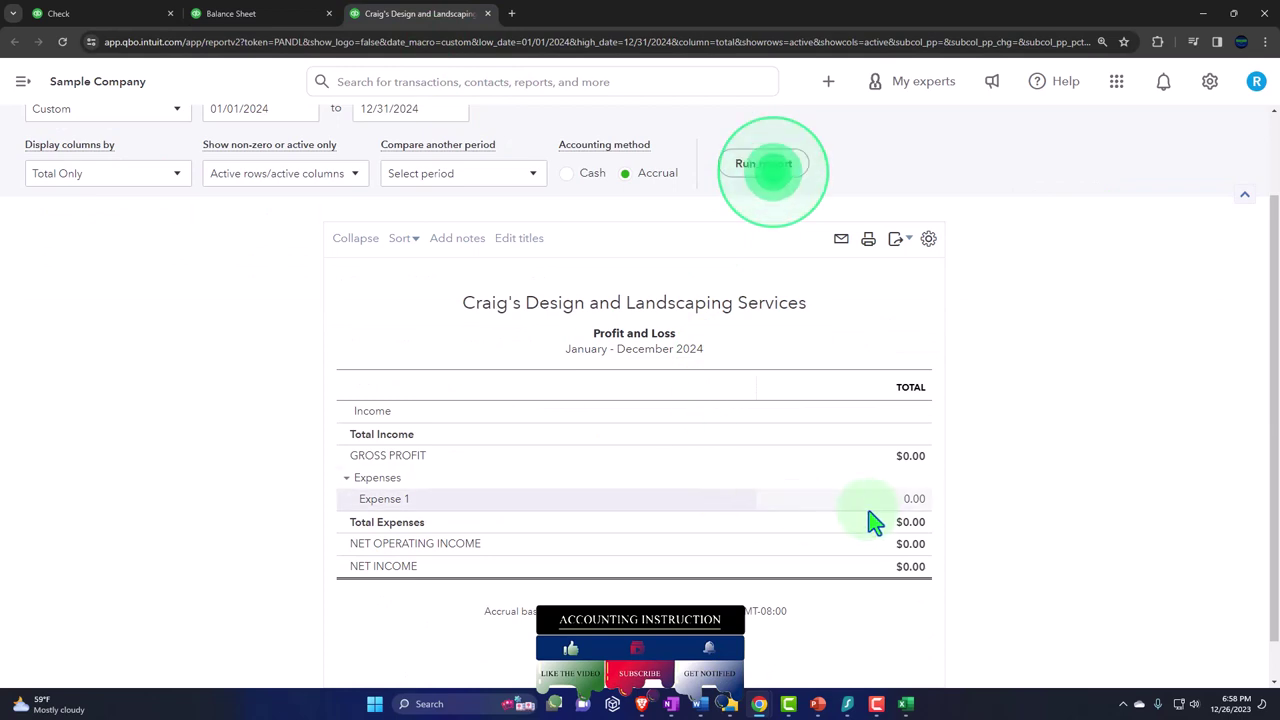
click(913, 505)
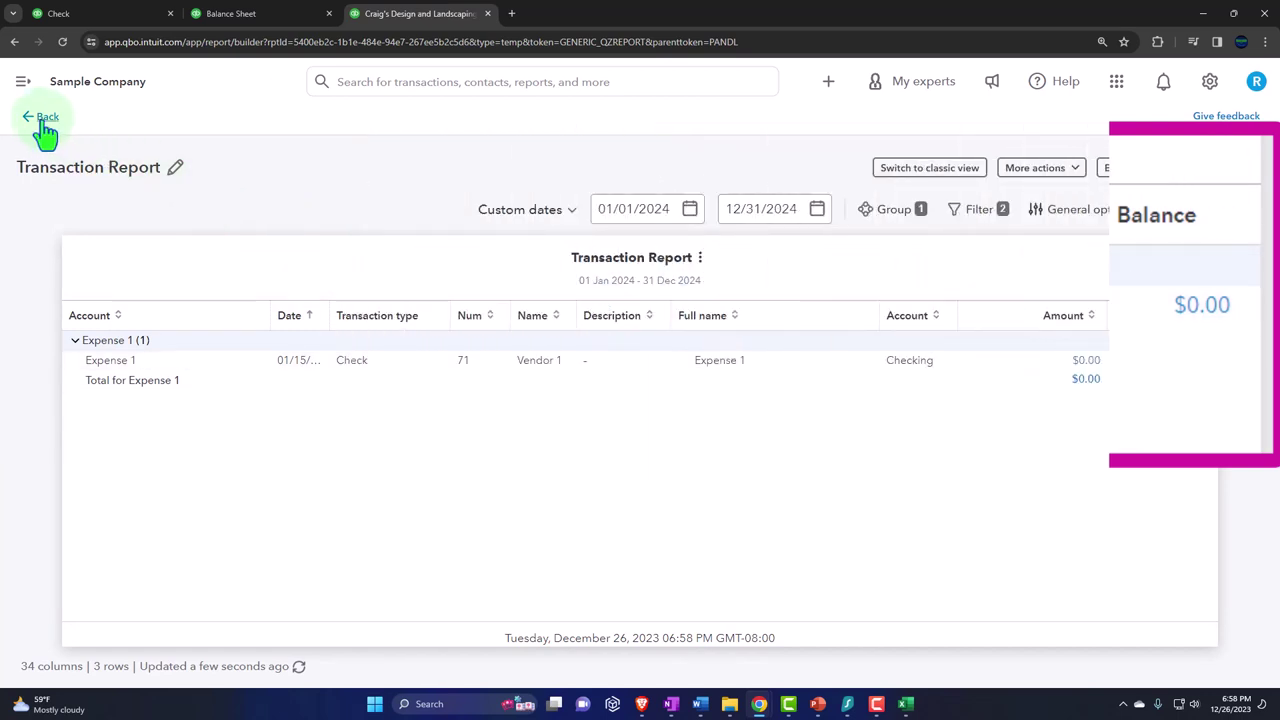
click(44, 120)
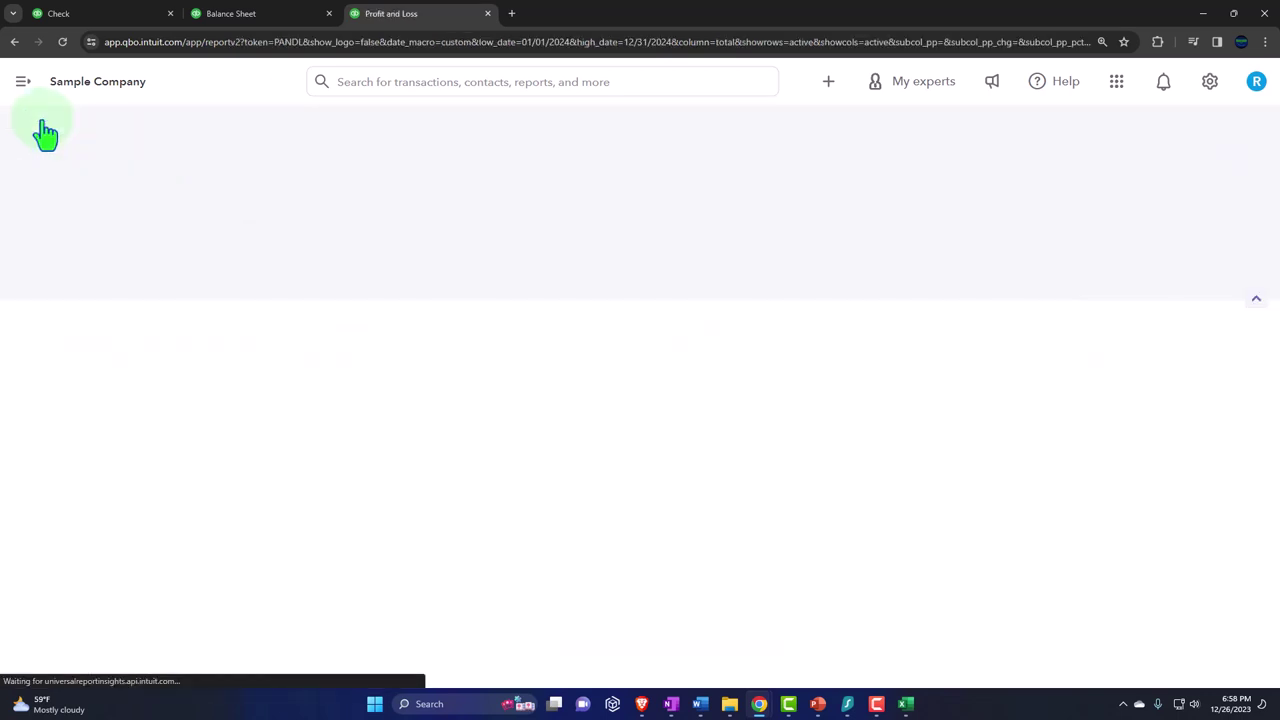
click(115, 16)
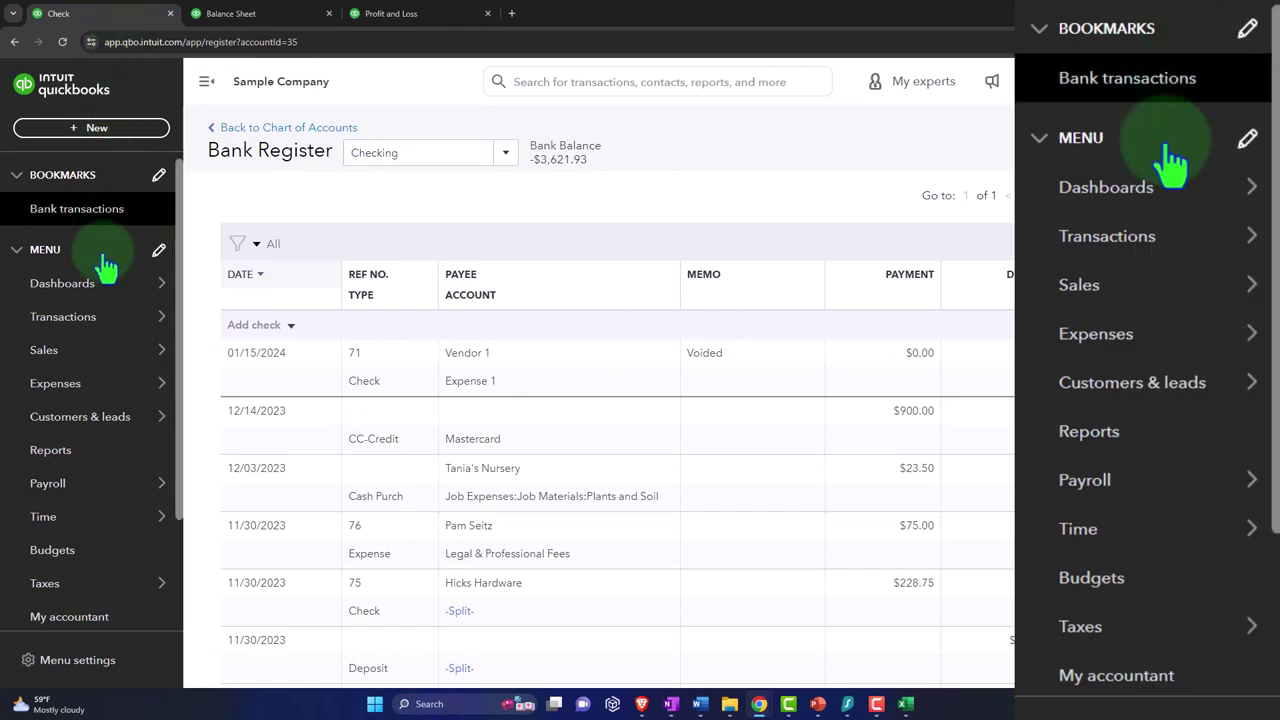
Filter the Expenses list to show only checks.
click(73, 397)
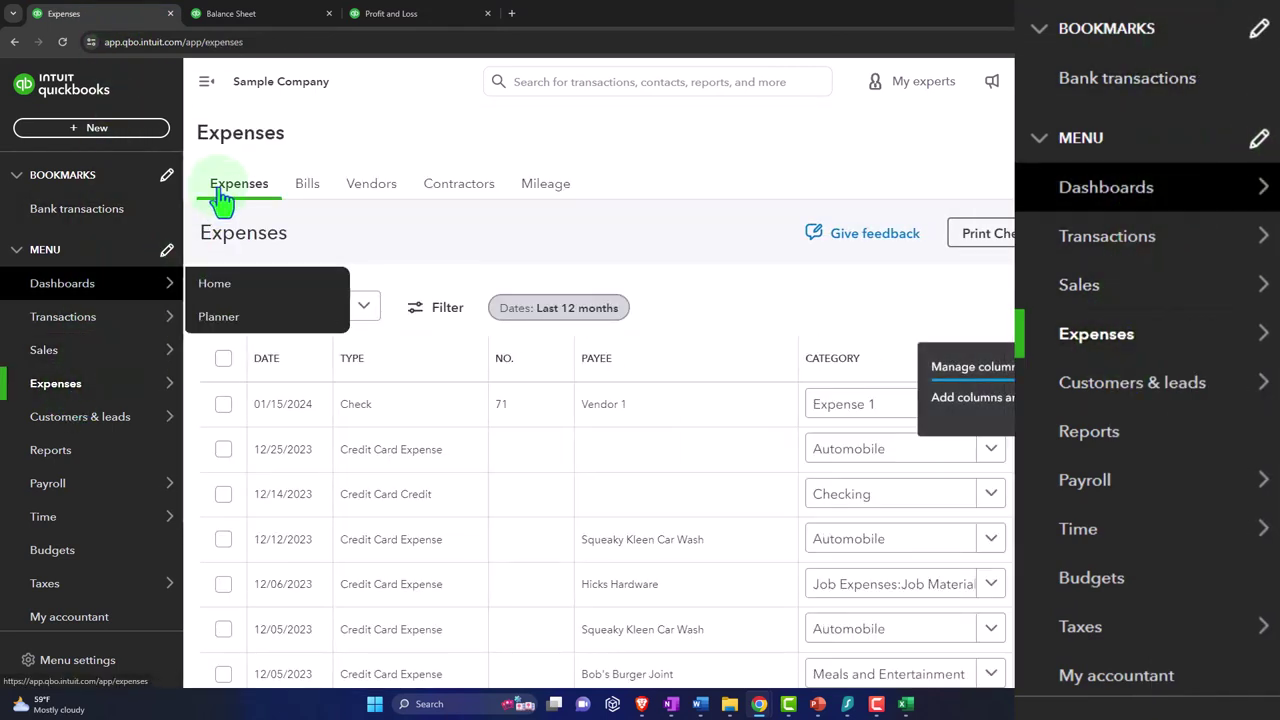
click(350, 310)
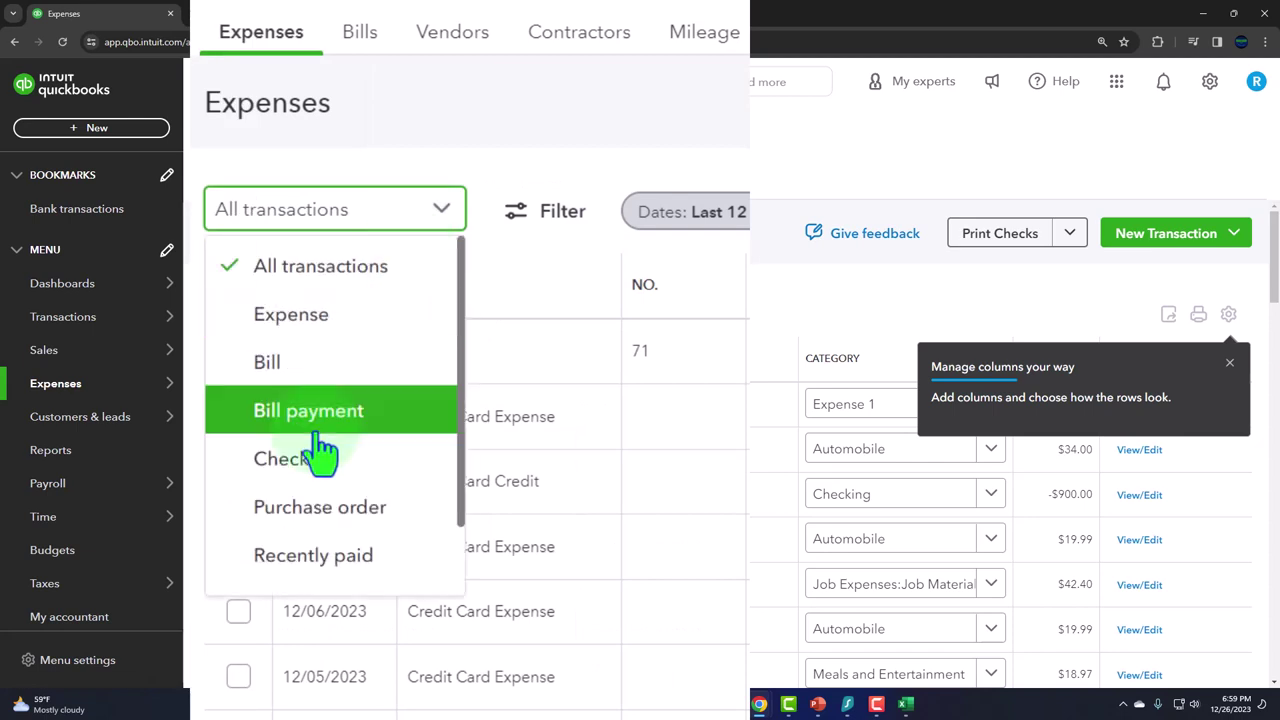
click(268, 495)
Browse the status and delivery filter options, dismiss the column tip, and open the Vendors list.
click(437, 308)
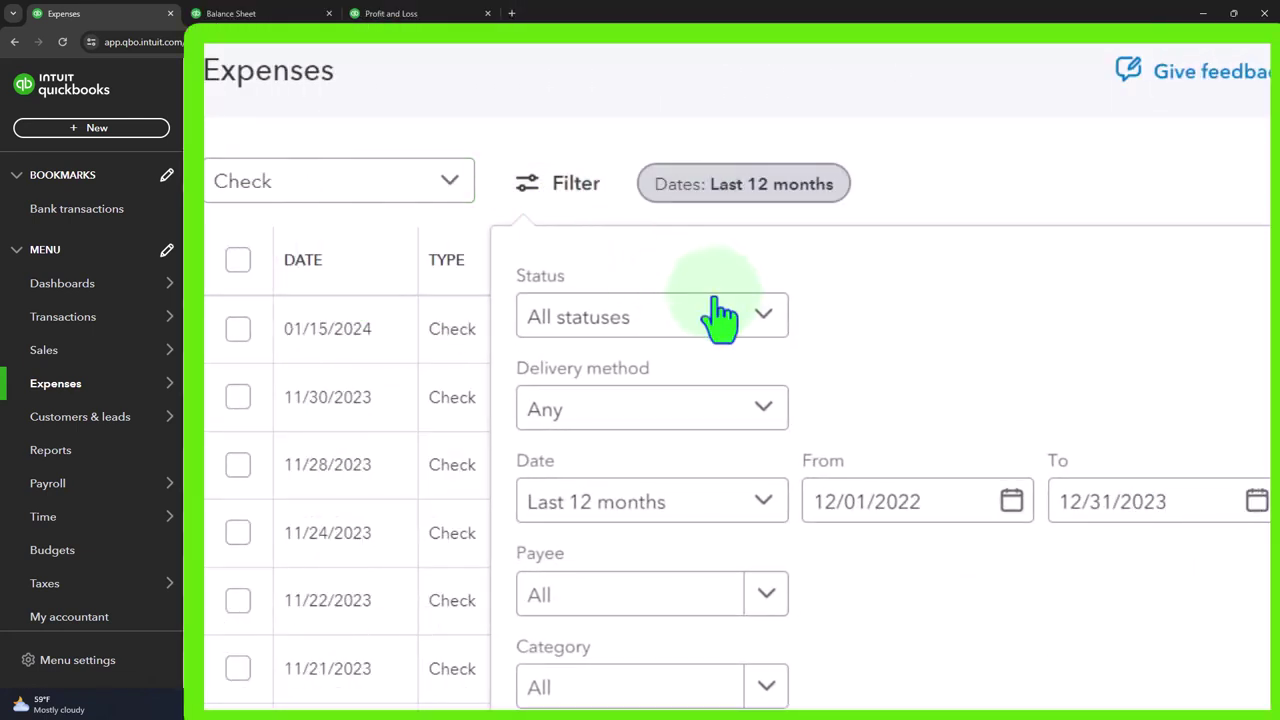
click(756, 318)
click(757, 322)
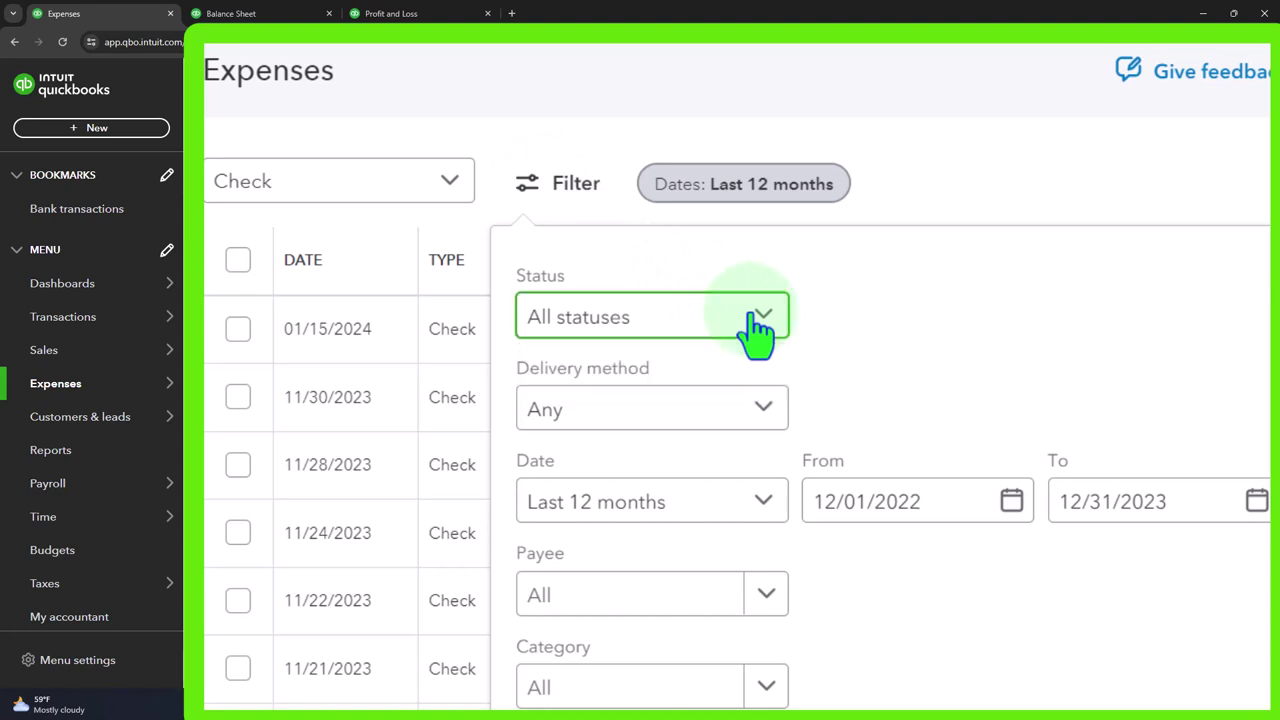
click(750, 422)
click(848, 380)
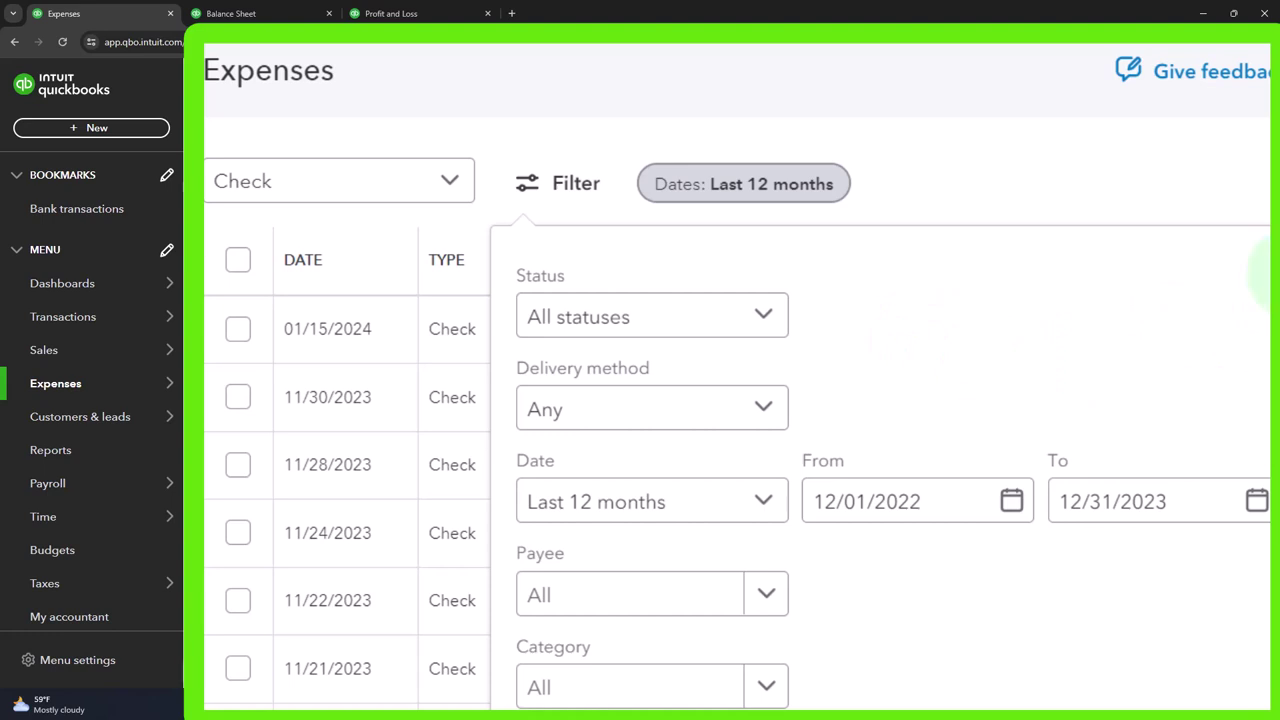
click(1266, 330)
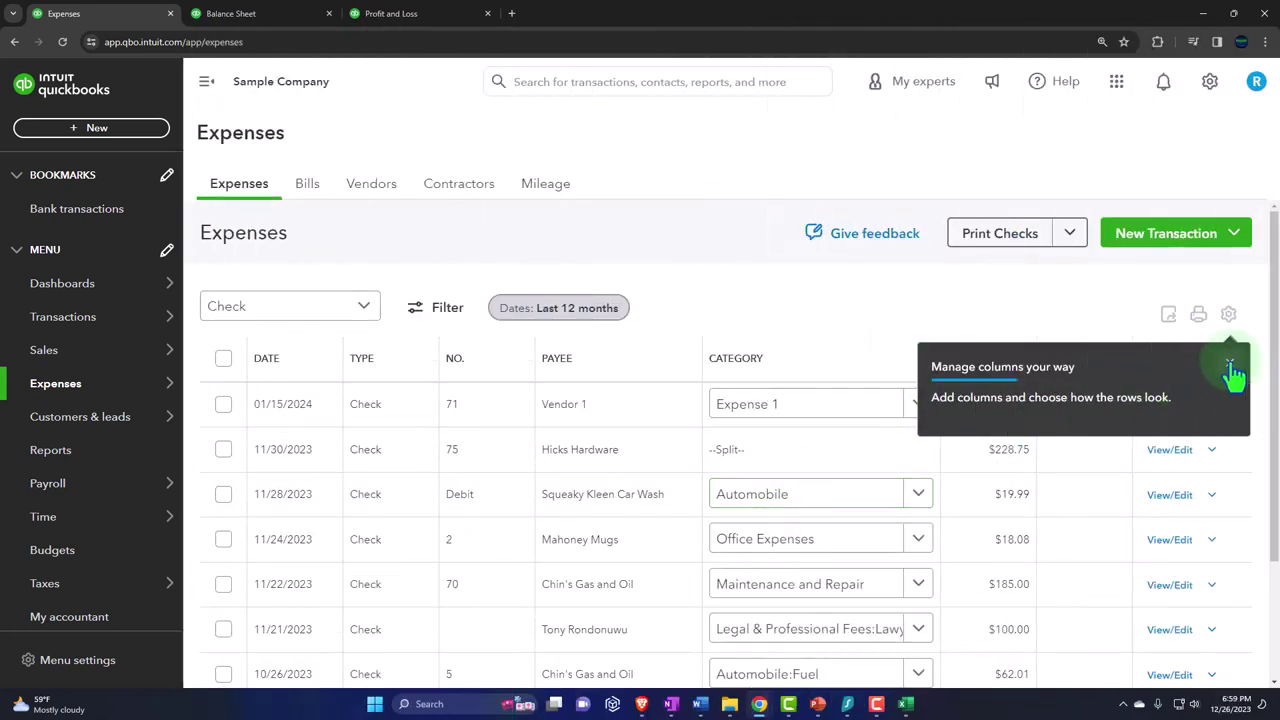
click(1231, 366)
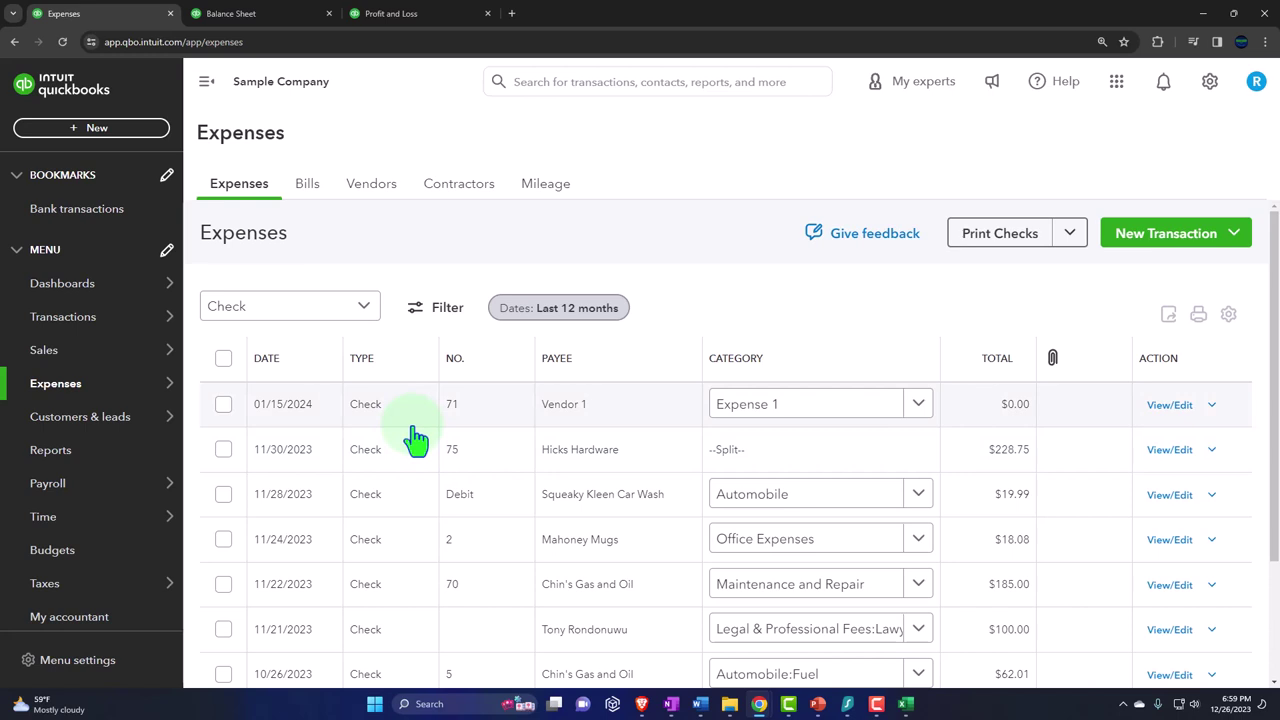
click(371, 188)
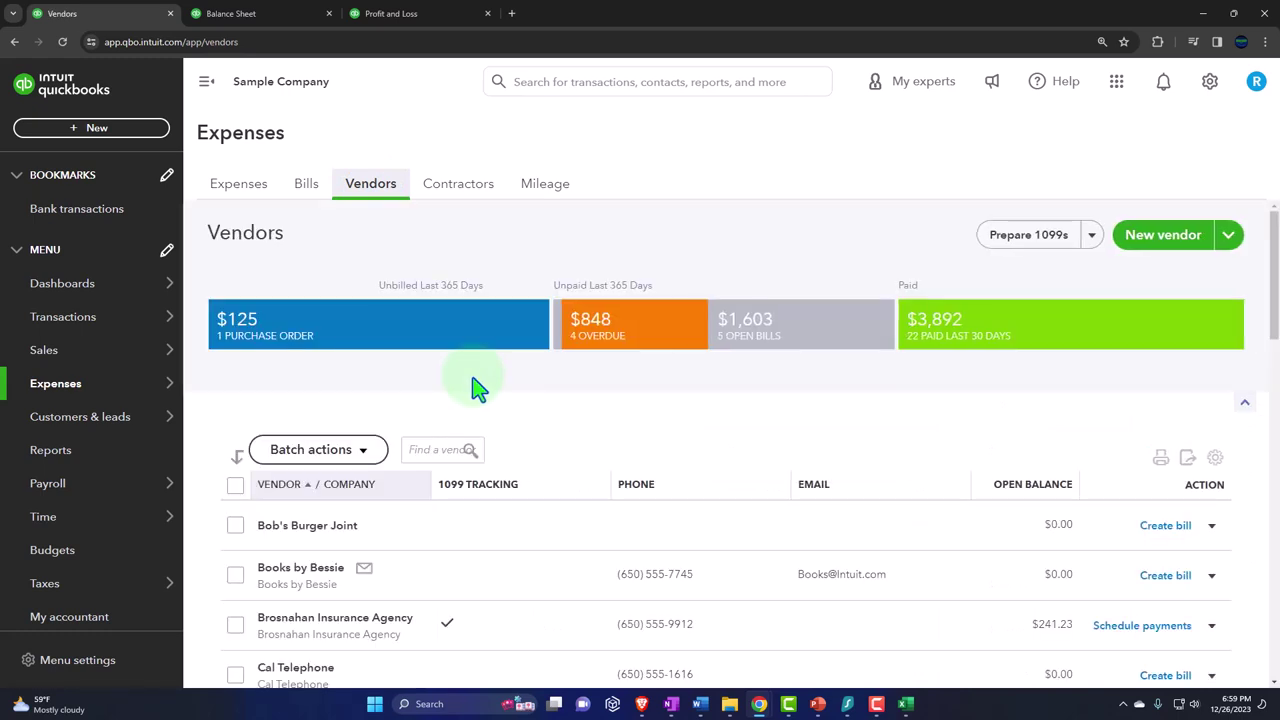
Open Vendor 1 to see voided Check #71 at $0.00, then go to the Chart of accounts.
scroll(476, 385, down, 3)
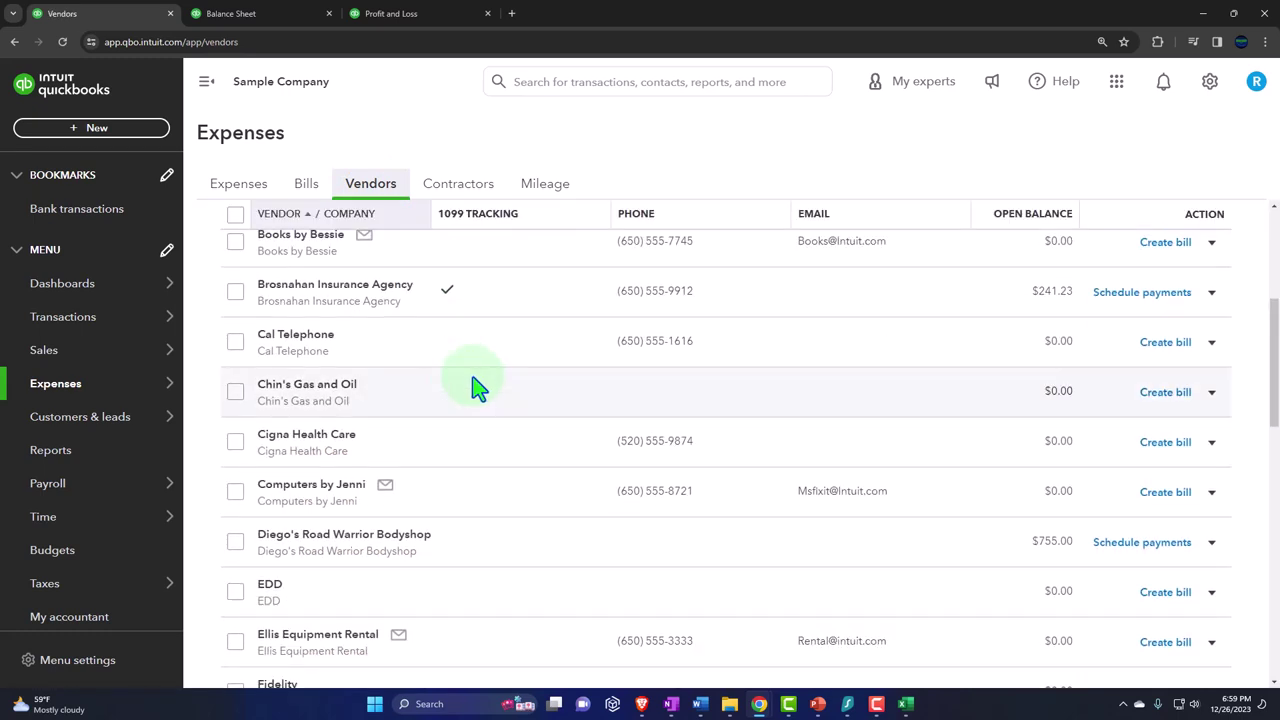
scroll(476, 385, up, 3)
scroll(476, 385, down, 3)
scroll(476, 385, down, 9)
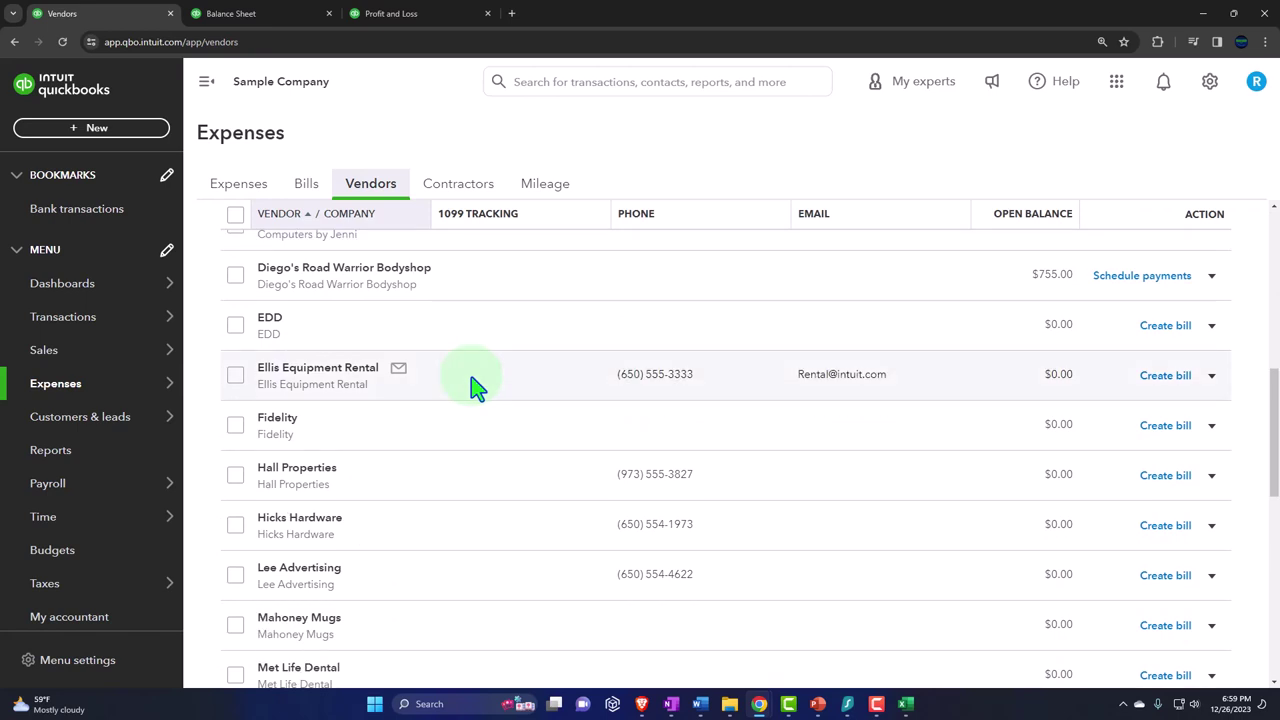
scroll(476, 385, down, 2)
click(281, 542)
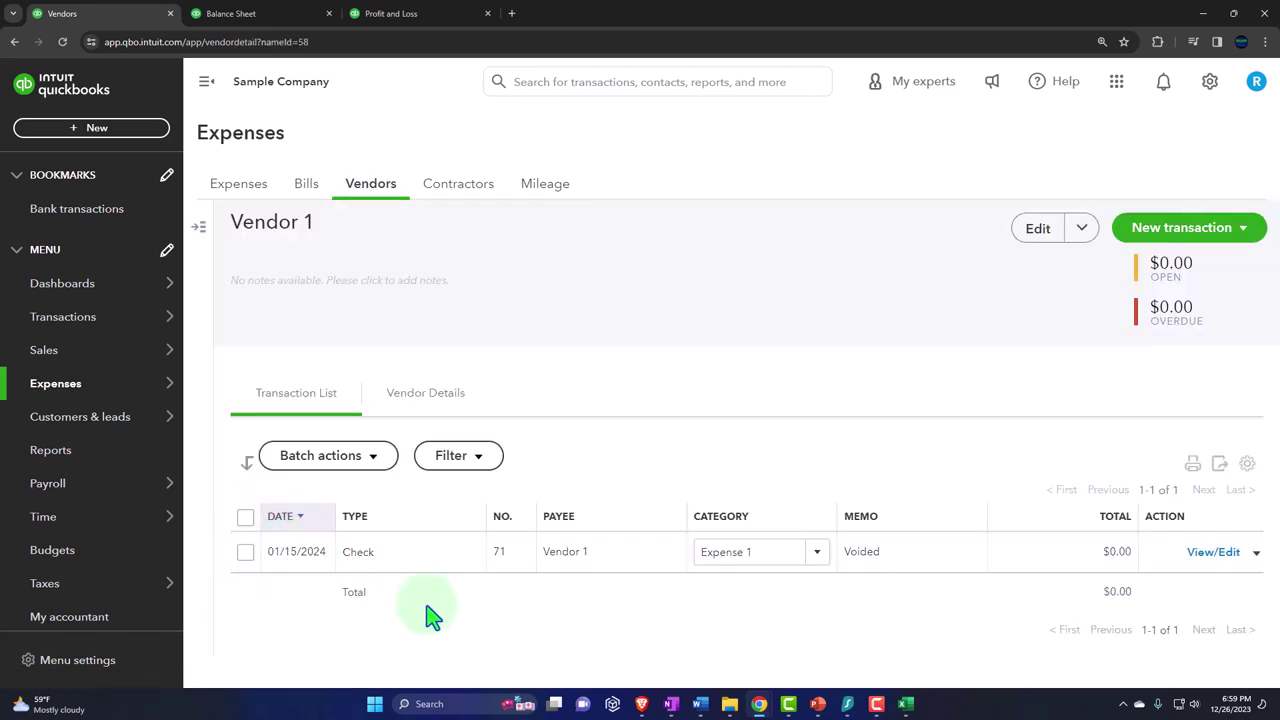
click(1100, 575)
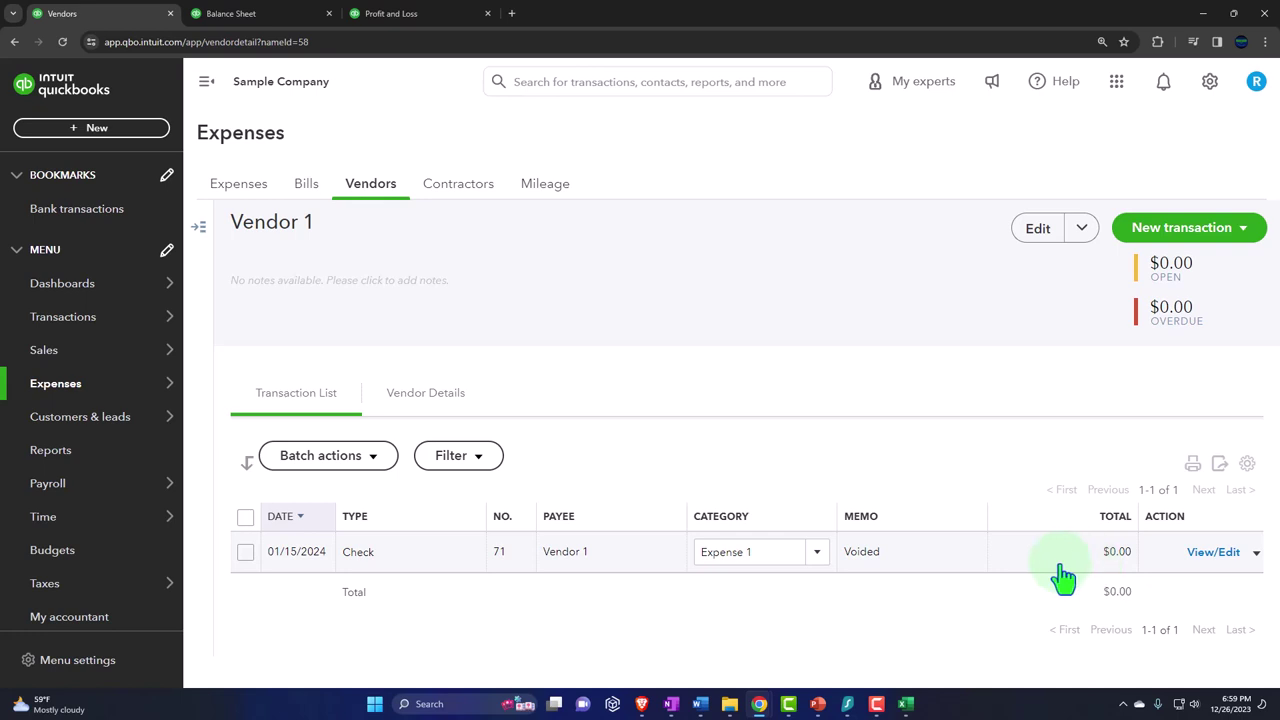
click(75, 340)
click(60, 325)
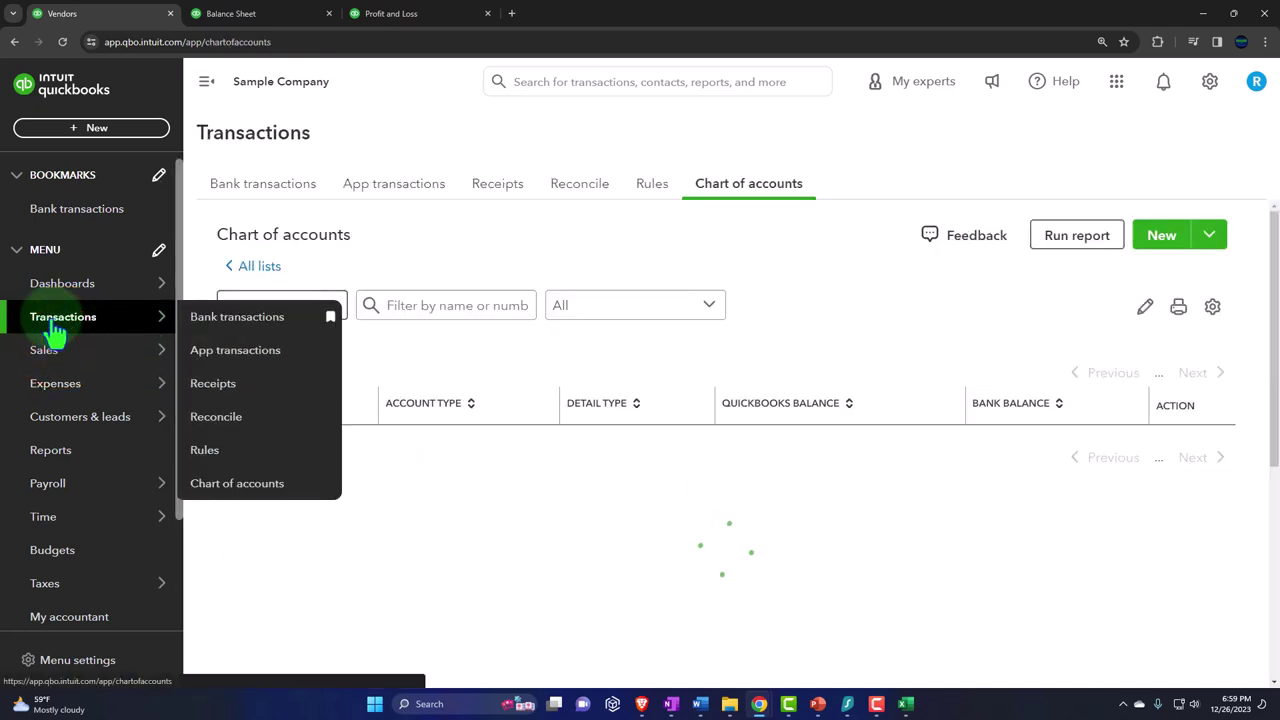
Reload the Chart of accounts and view the Checking register, dismissing its tour.
click(741, 205)
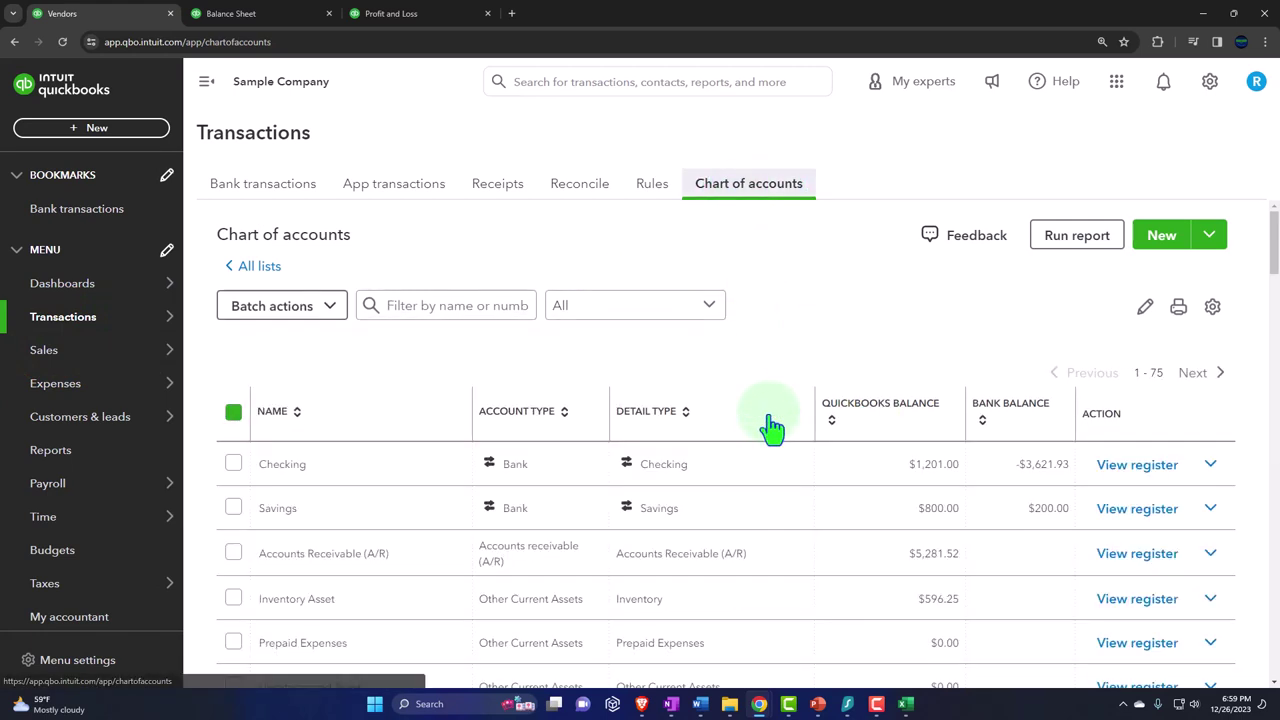
click(1135, 522)
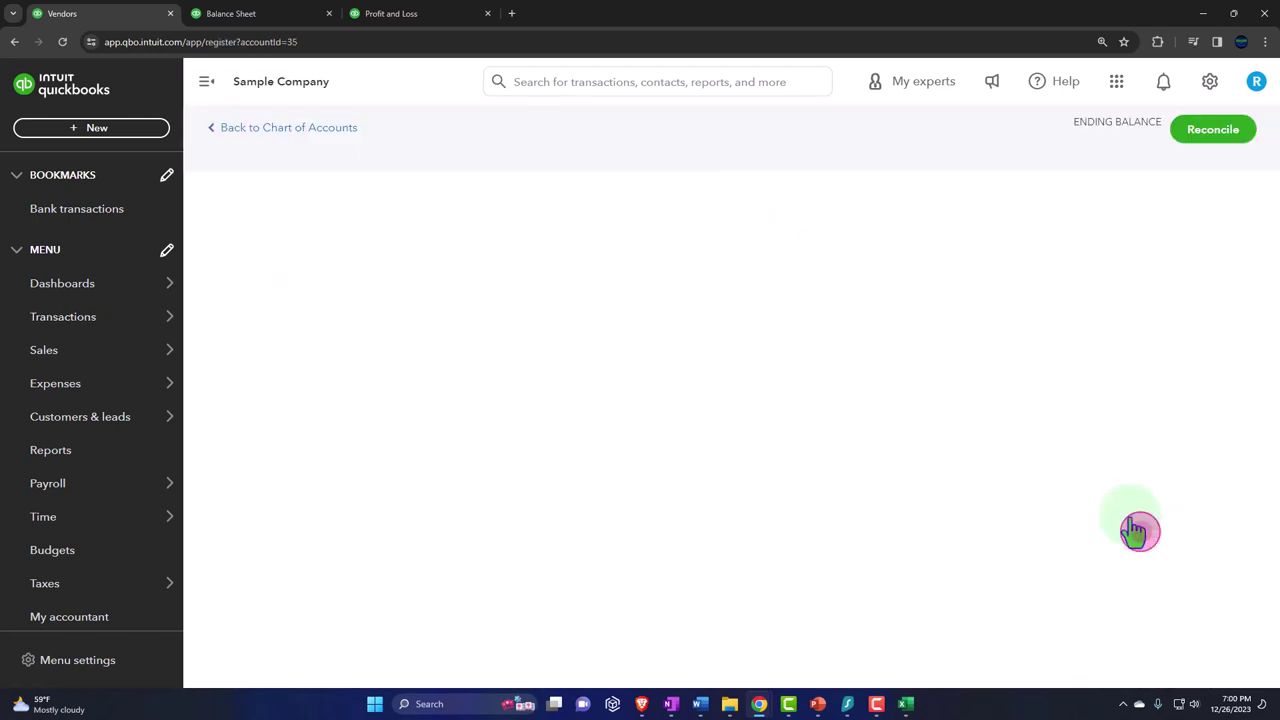
click(412, 298)
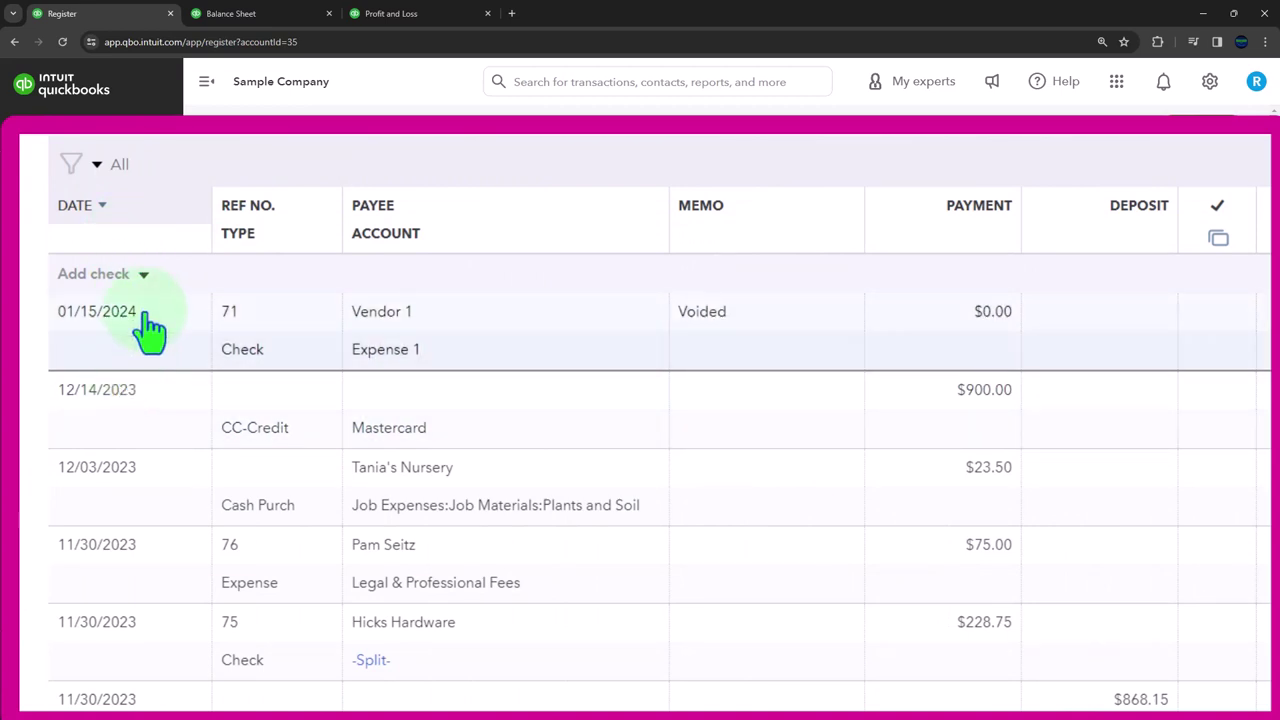
Add and save Check 72 dated 01/01/2022 to Vendor 1 for $200.00 against Expense 1.
click(146, 282)
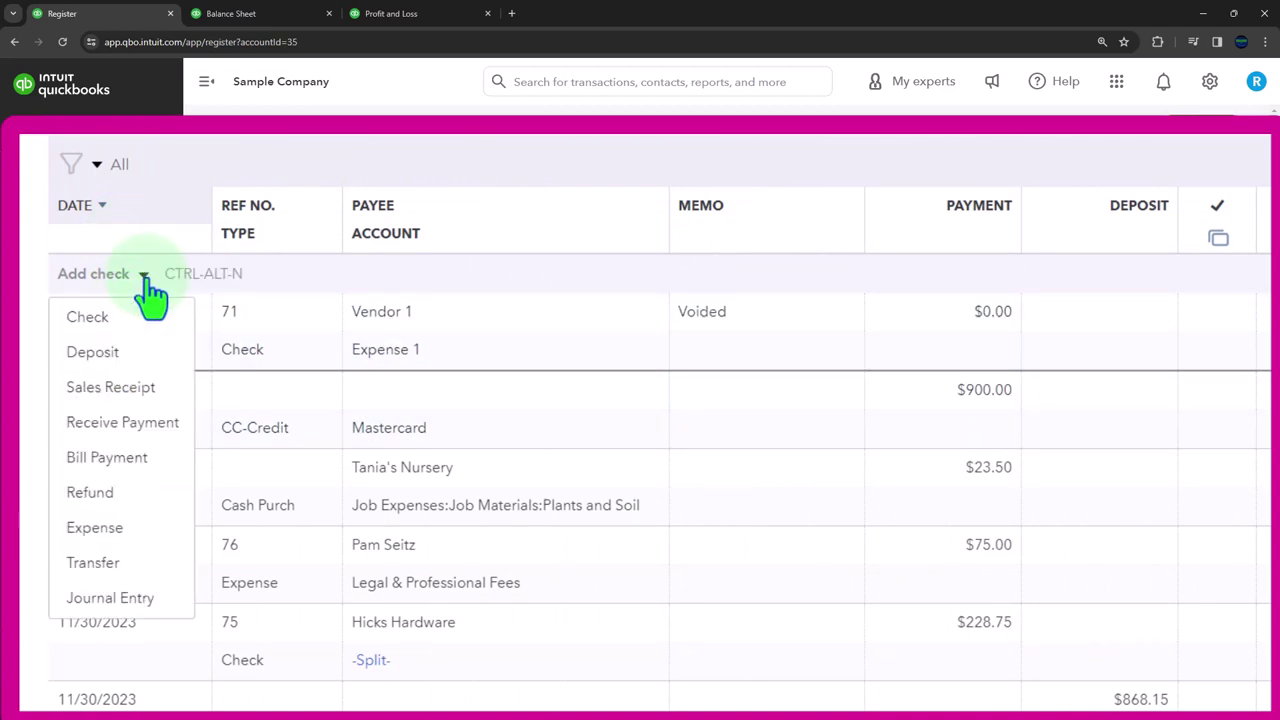
click(96, 318)
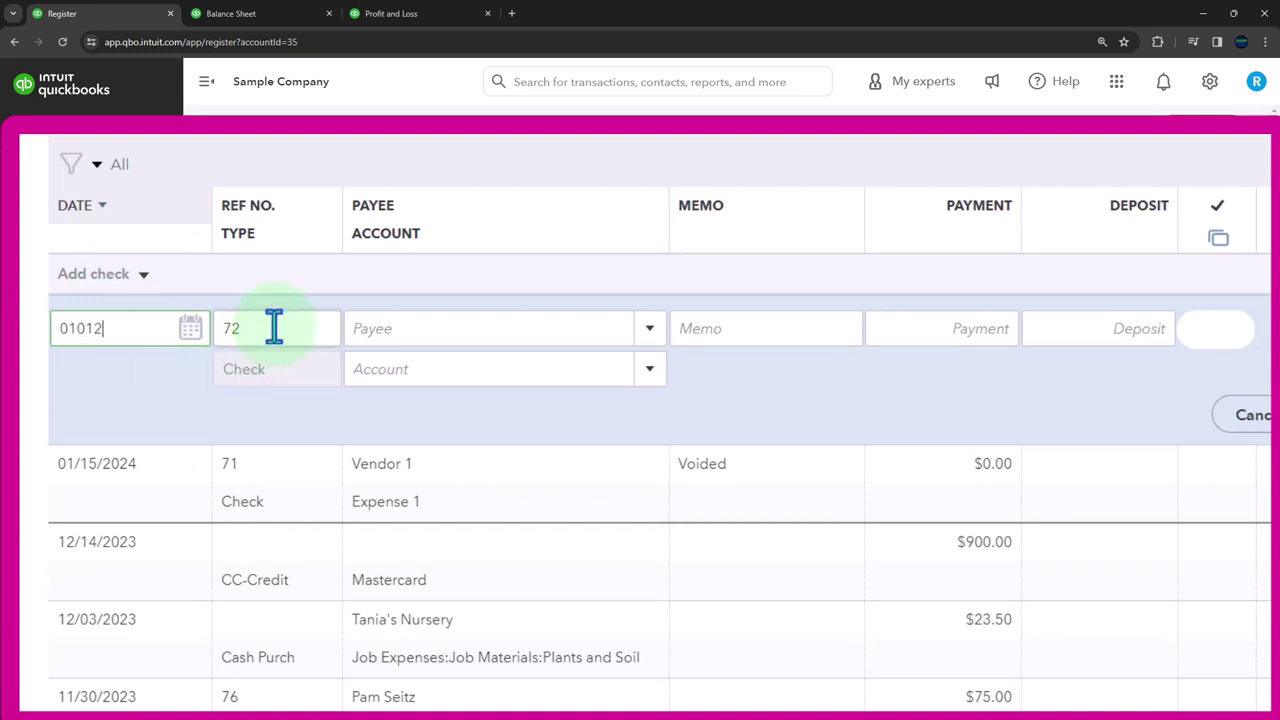
key(Tab)
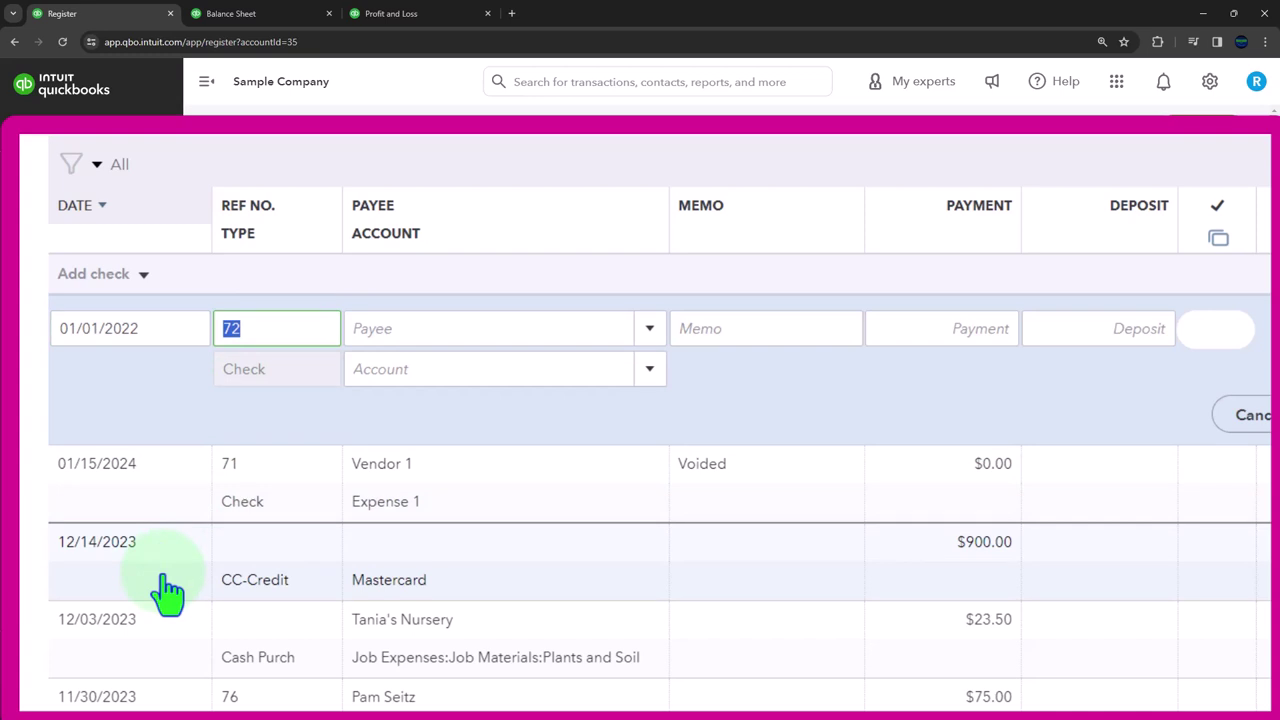
key(Tab)
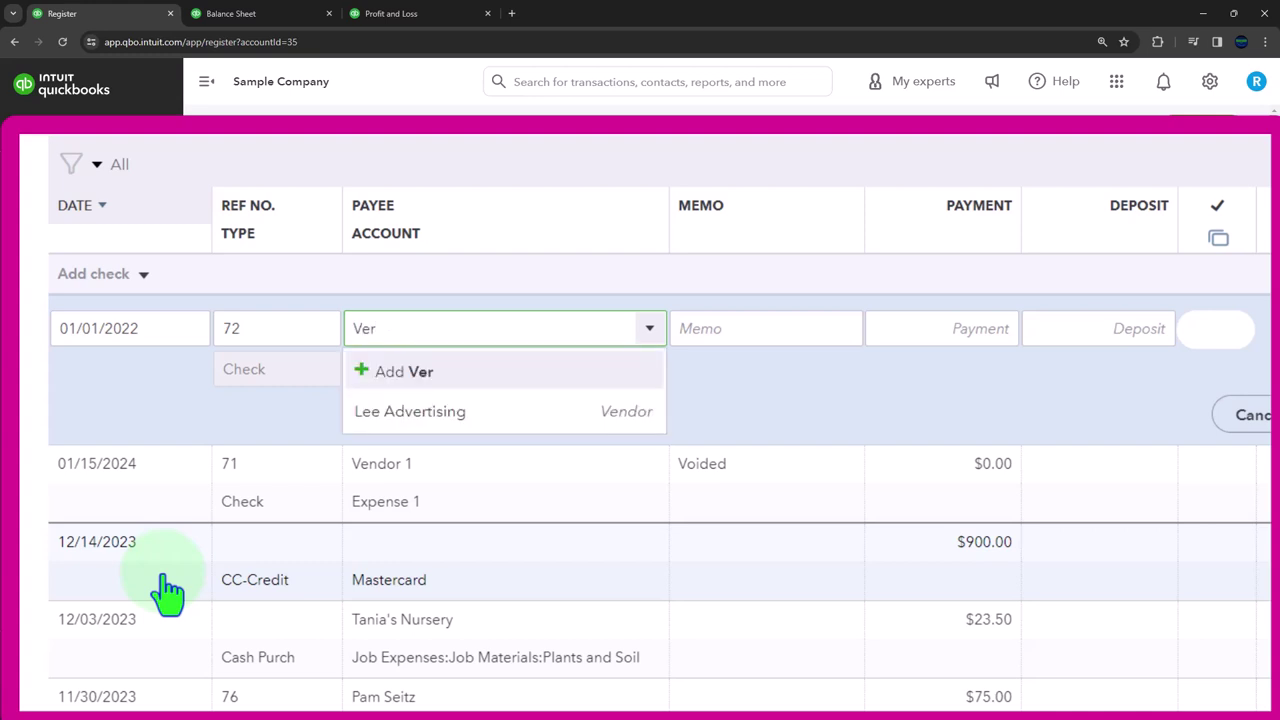
text(Ver)
key(BackSpace)
key(BackSpace)
text(endor 1)
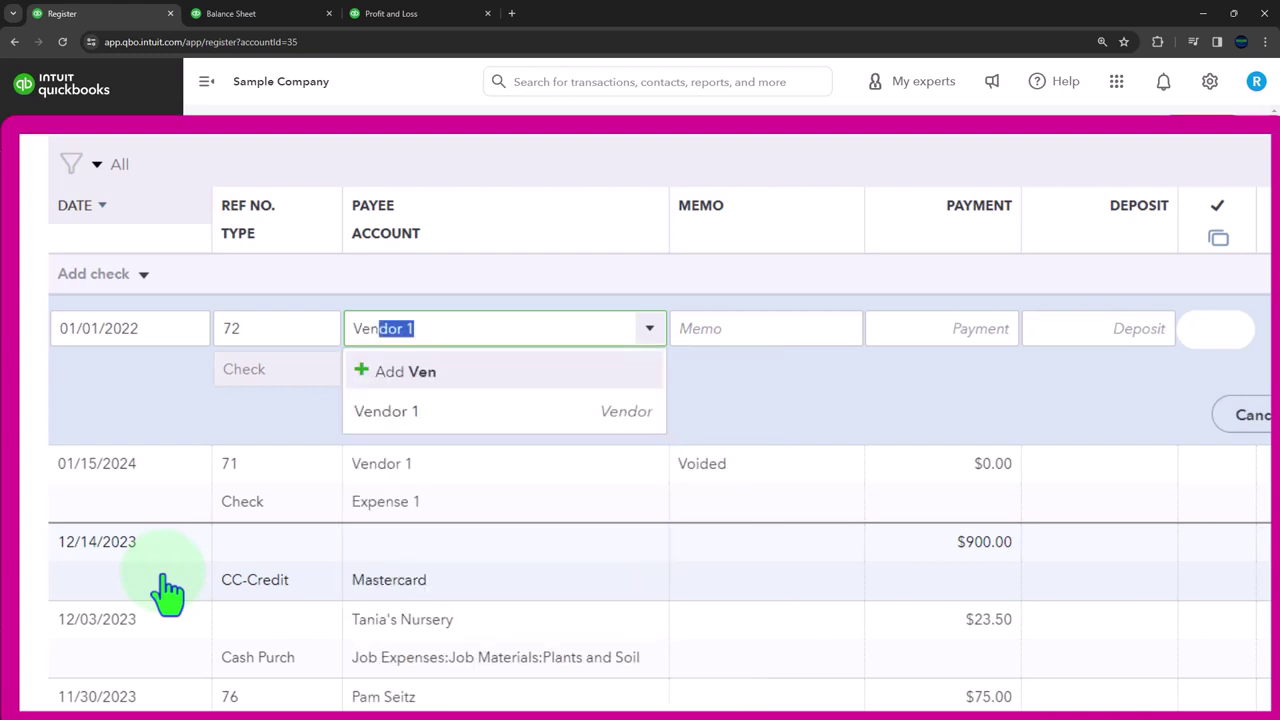
key(Tab)
key(Tab)
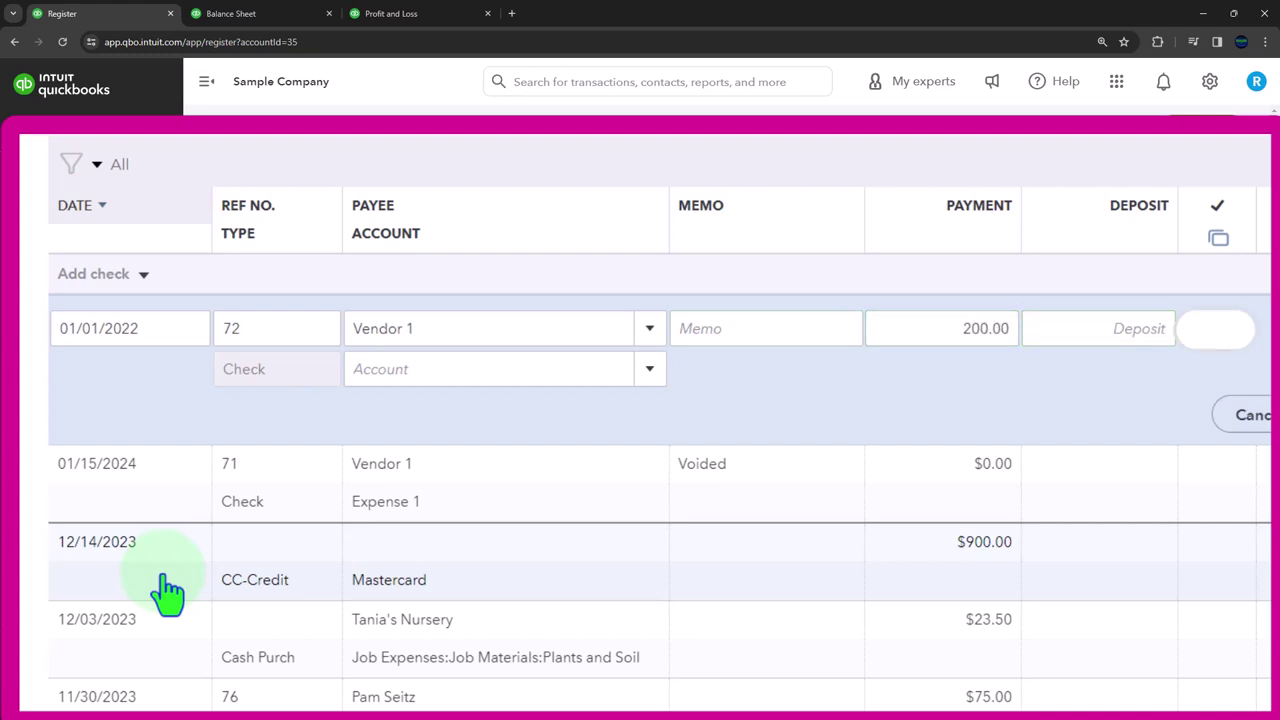
key(Tab)
text(ex)
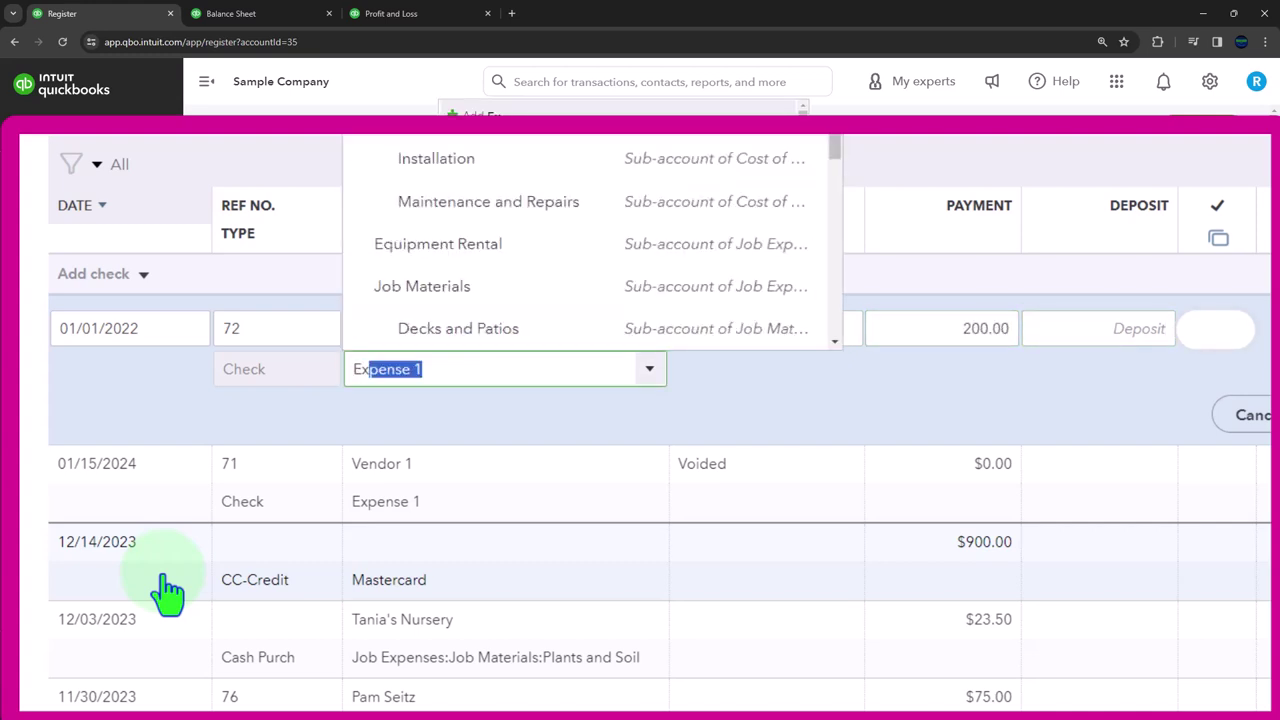
key(Tab)
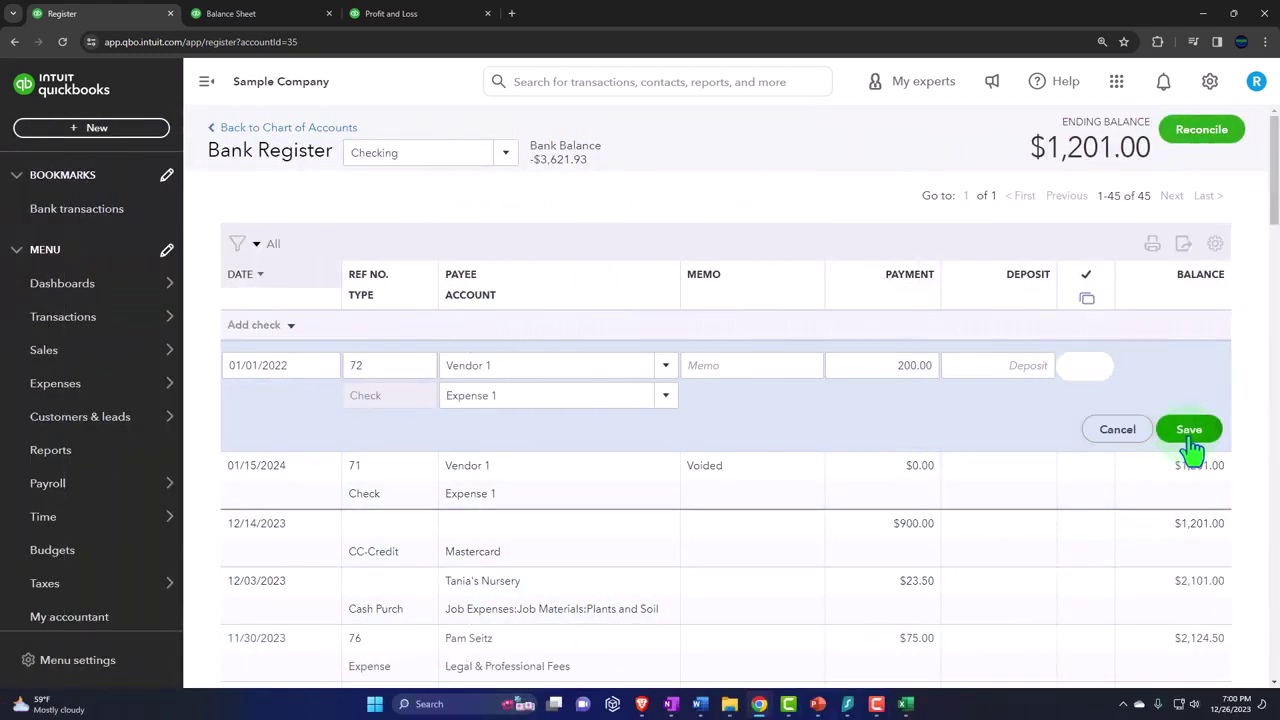
click(1191, 438)
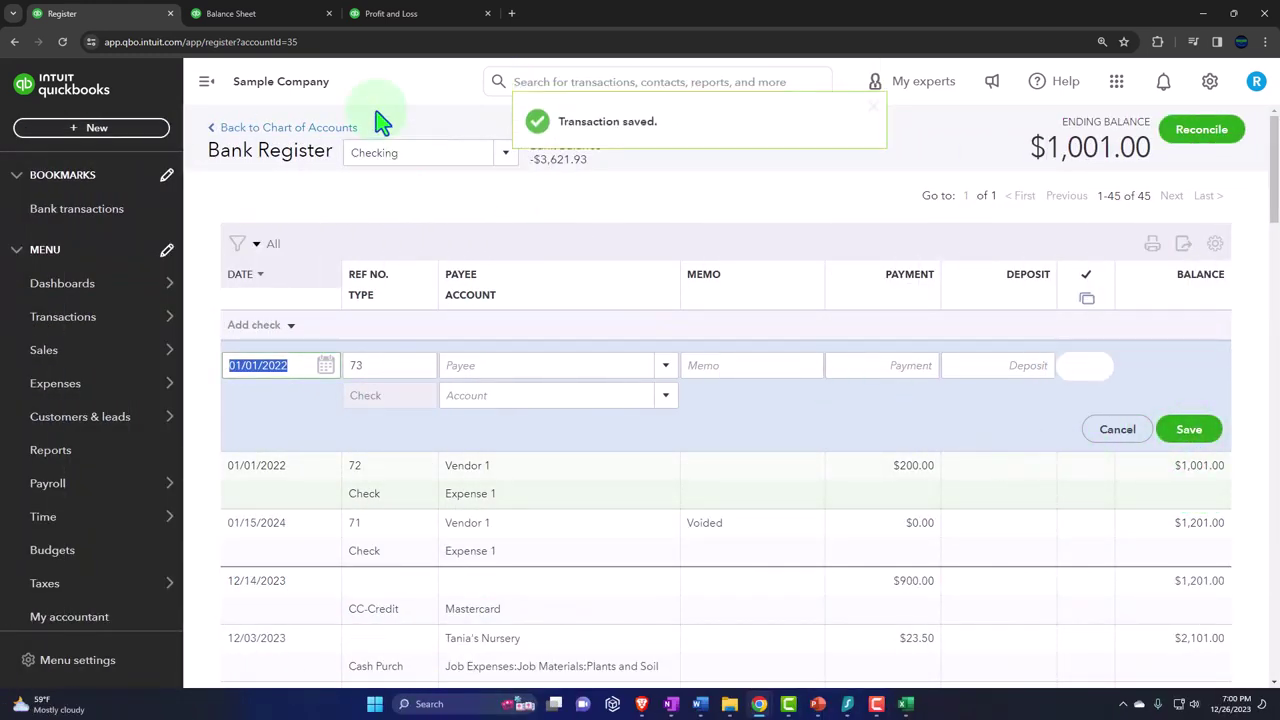
Rerun the Profit and Loss for 01/01/2022–12/31/2022, then return to the Balance Sheet.
click(275, 14)
click(425, 14)
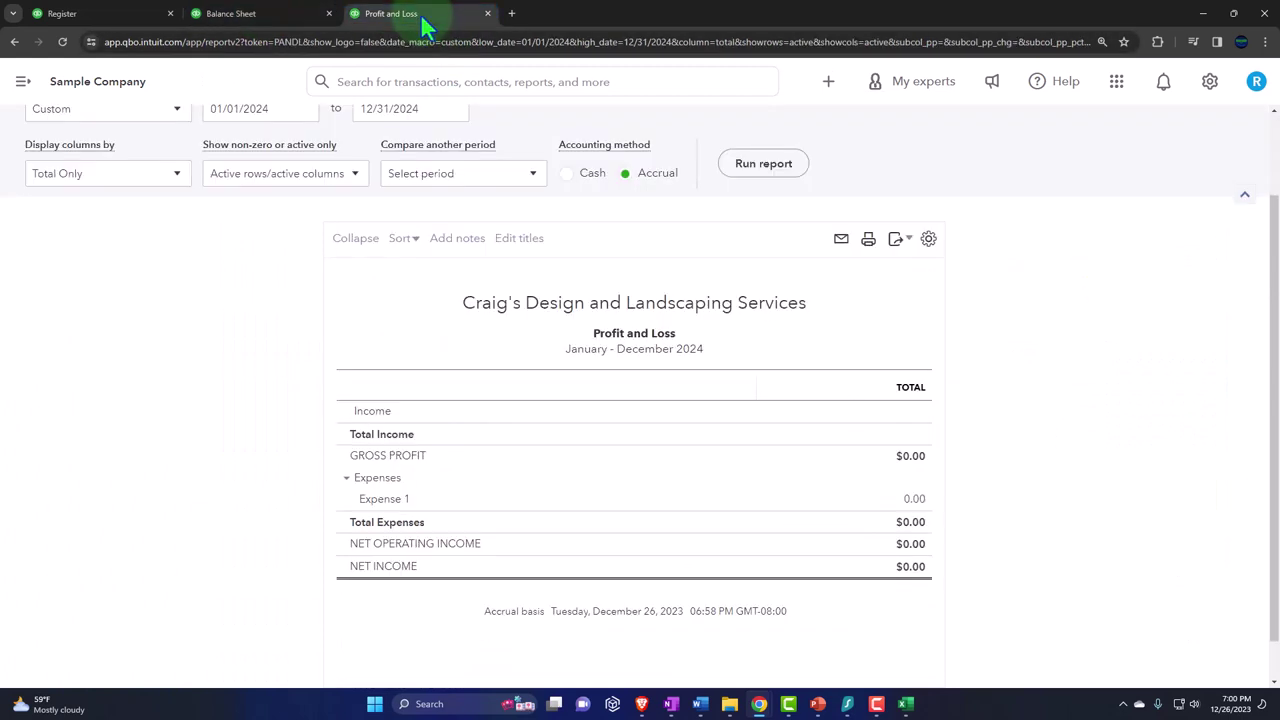
click(277, 213)
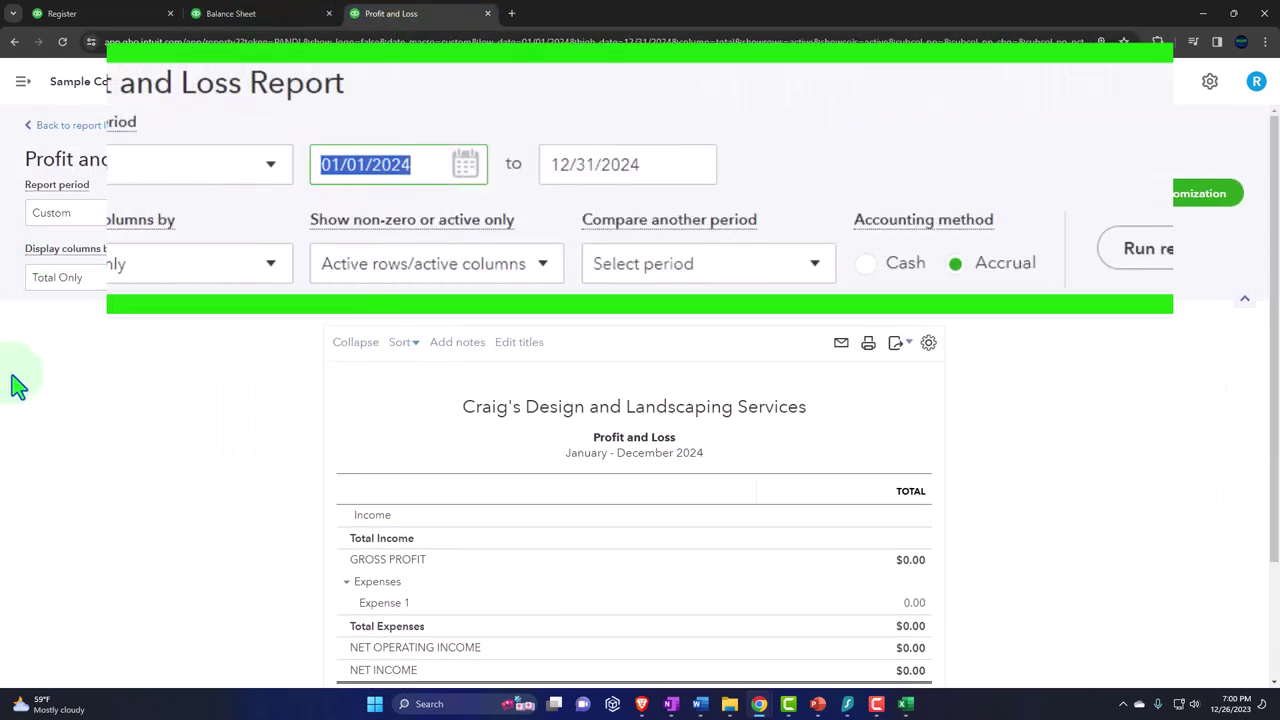
text(01/01/202)
key(Tab)
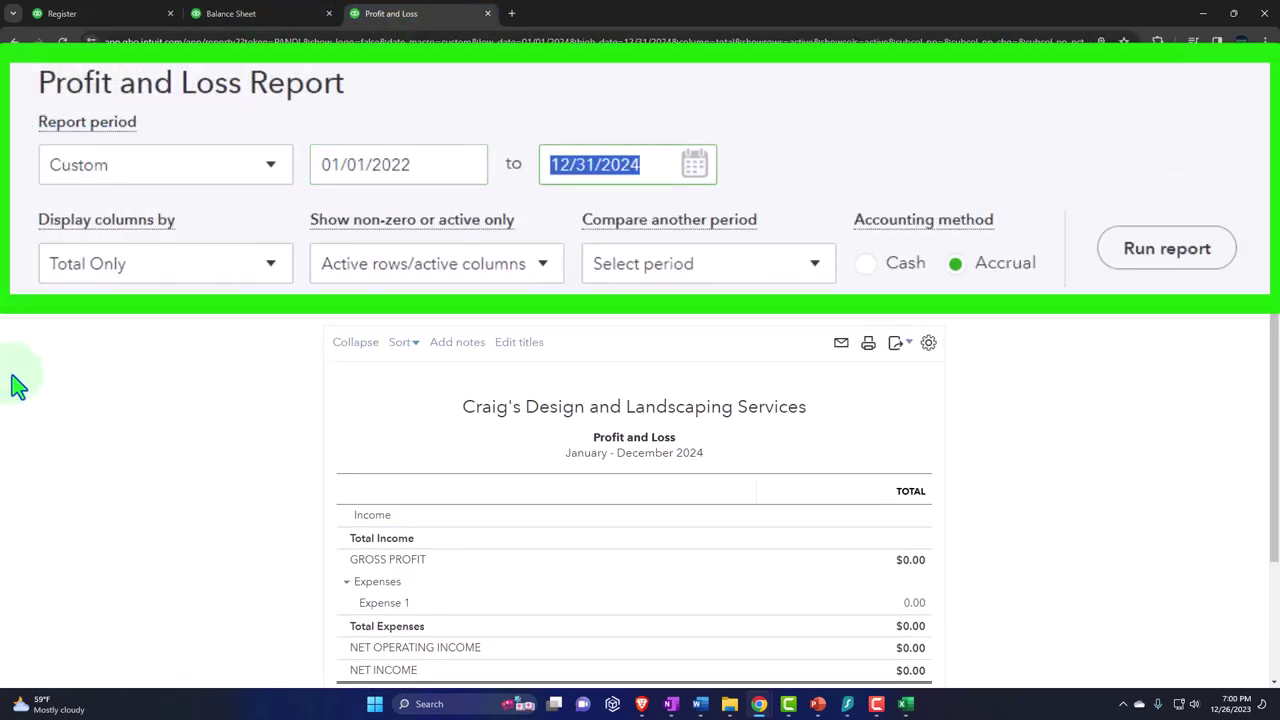
text(12/31/2022)
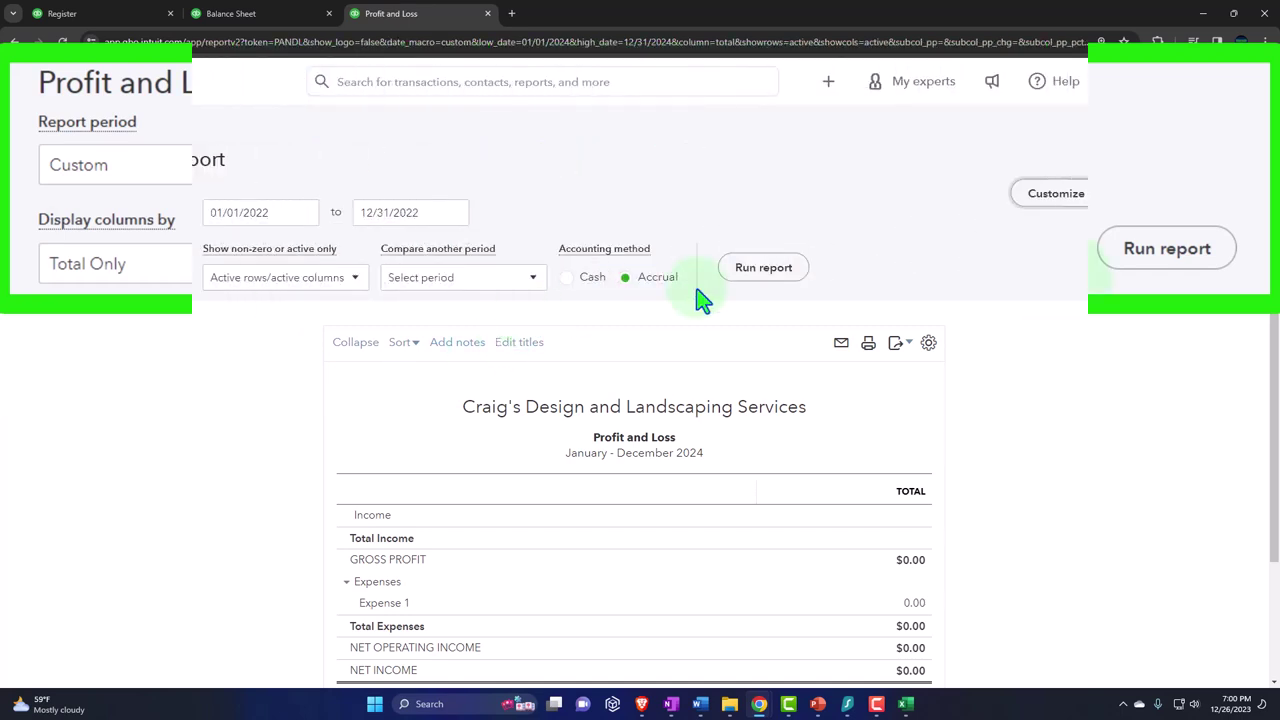
click(757, 272)
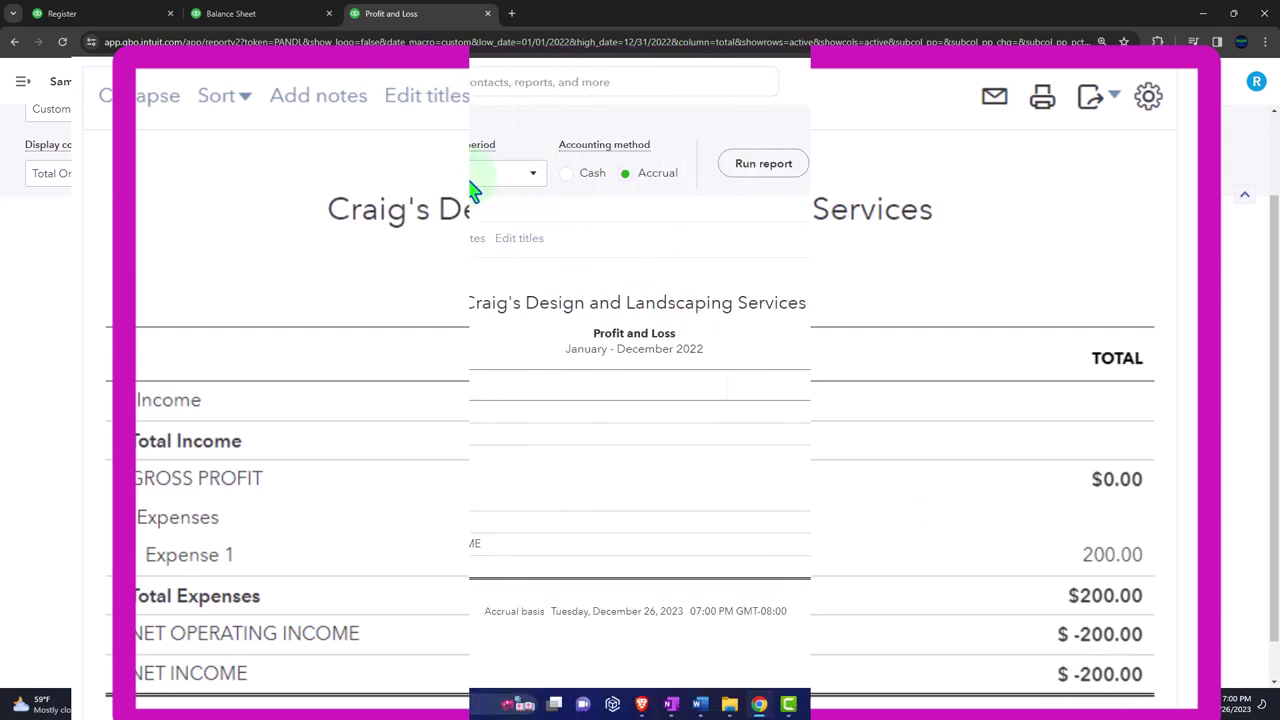
click(257, 15)
scroll(277, 283, up, 3)
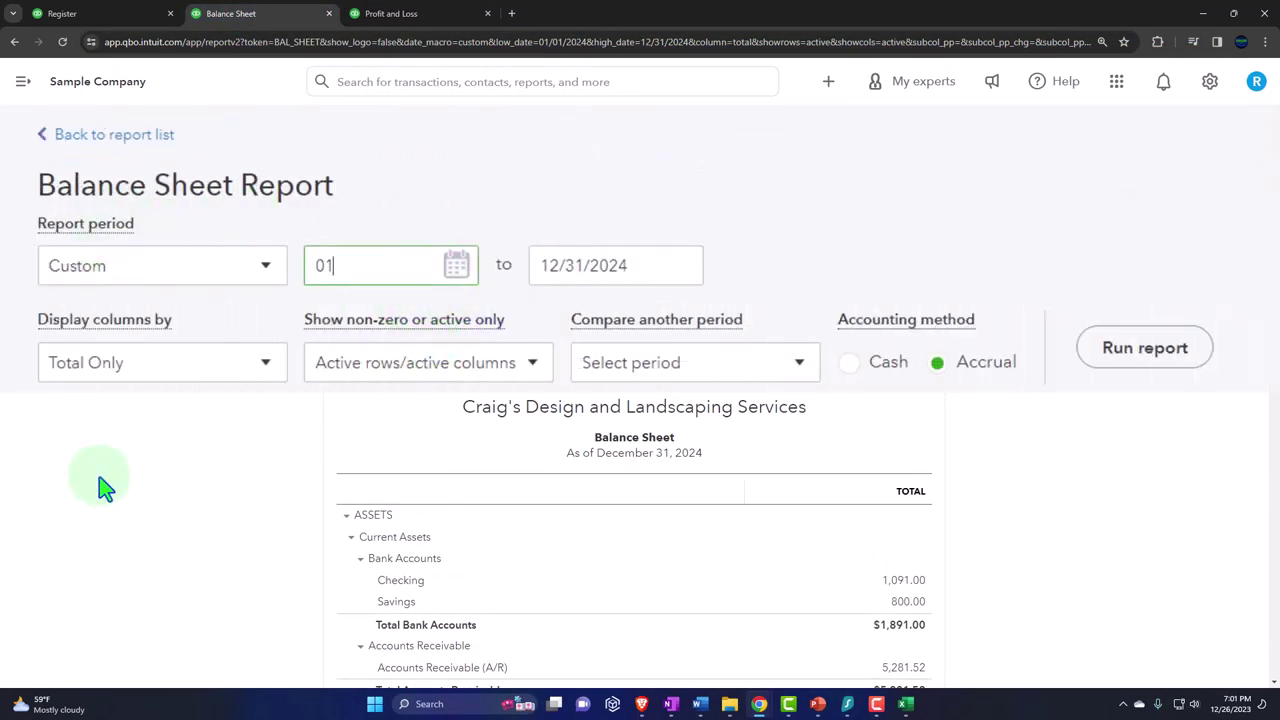
Run the Balance Sheet for 01/01/2022–12/31/2022 and review the results.
text(2022)
key(Tab)
text(12)
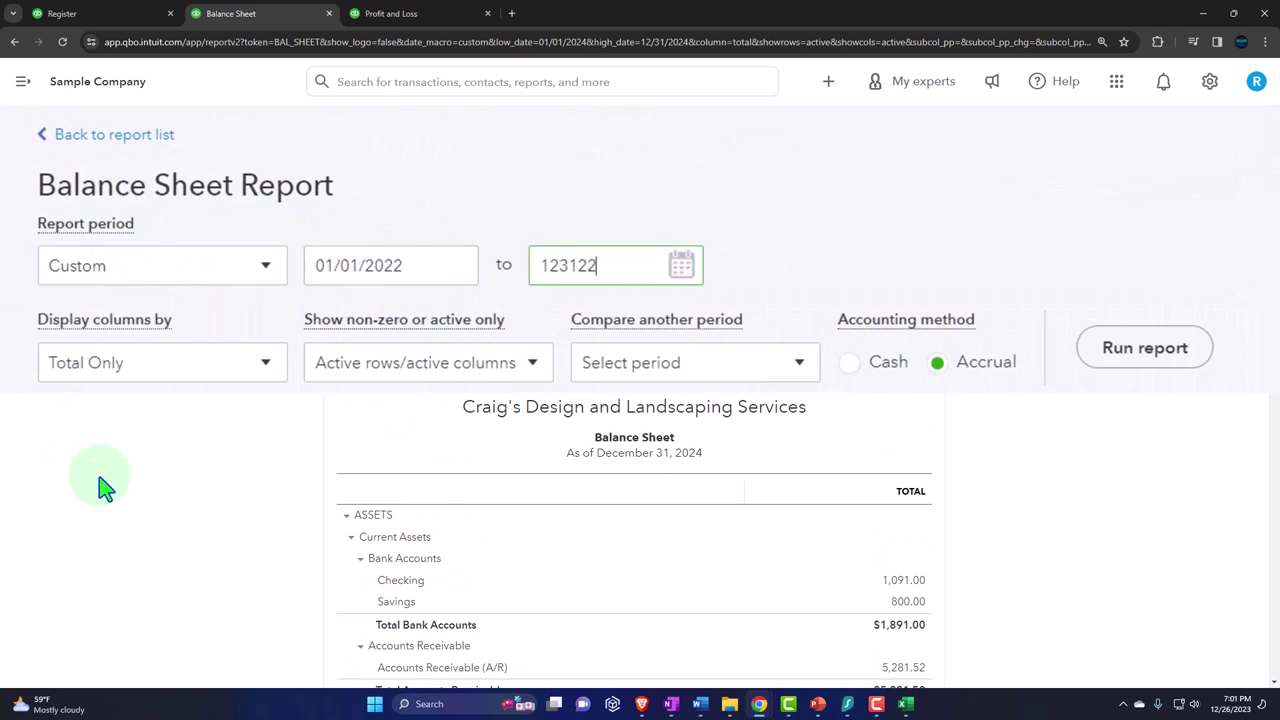
click(764, 290)
scroll(766, 370, down, 2)
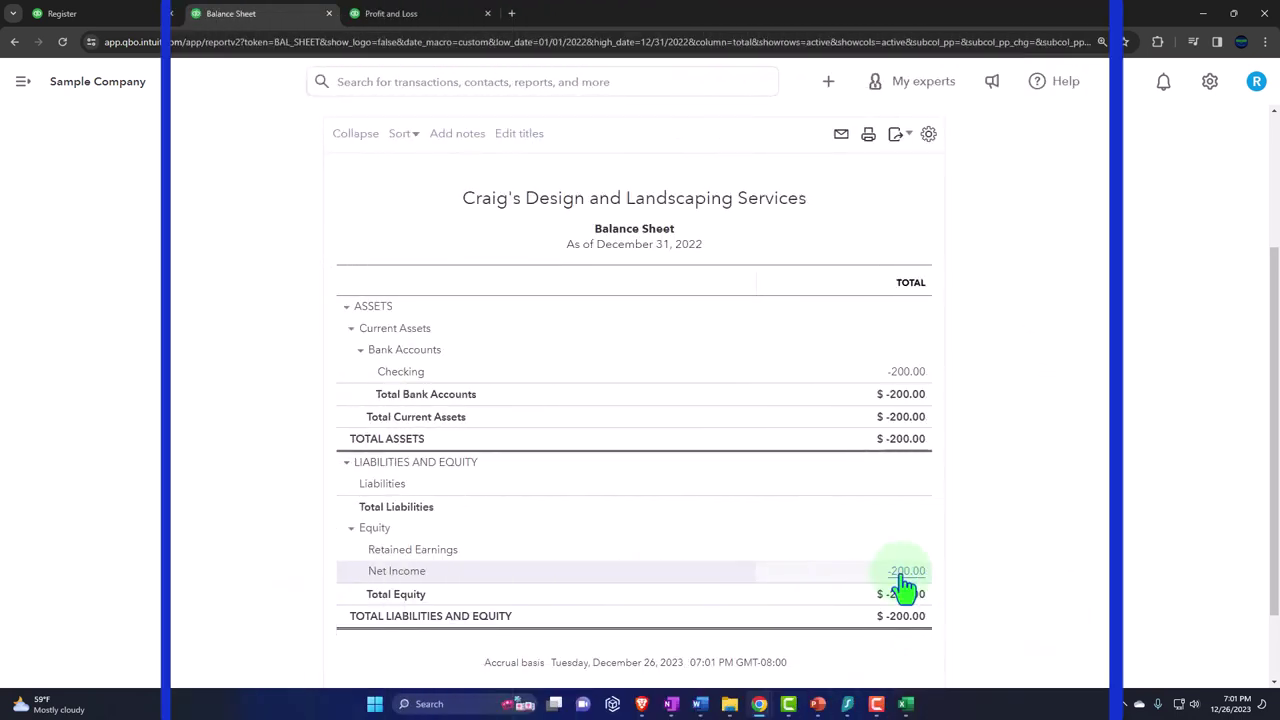
scroll(905, 588, up, 3)
Rerun the Balance Sheet through 12/31/2023 and scroll to Retained Earnings at -200.00.
click(277, 213)
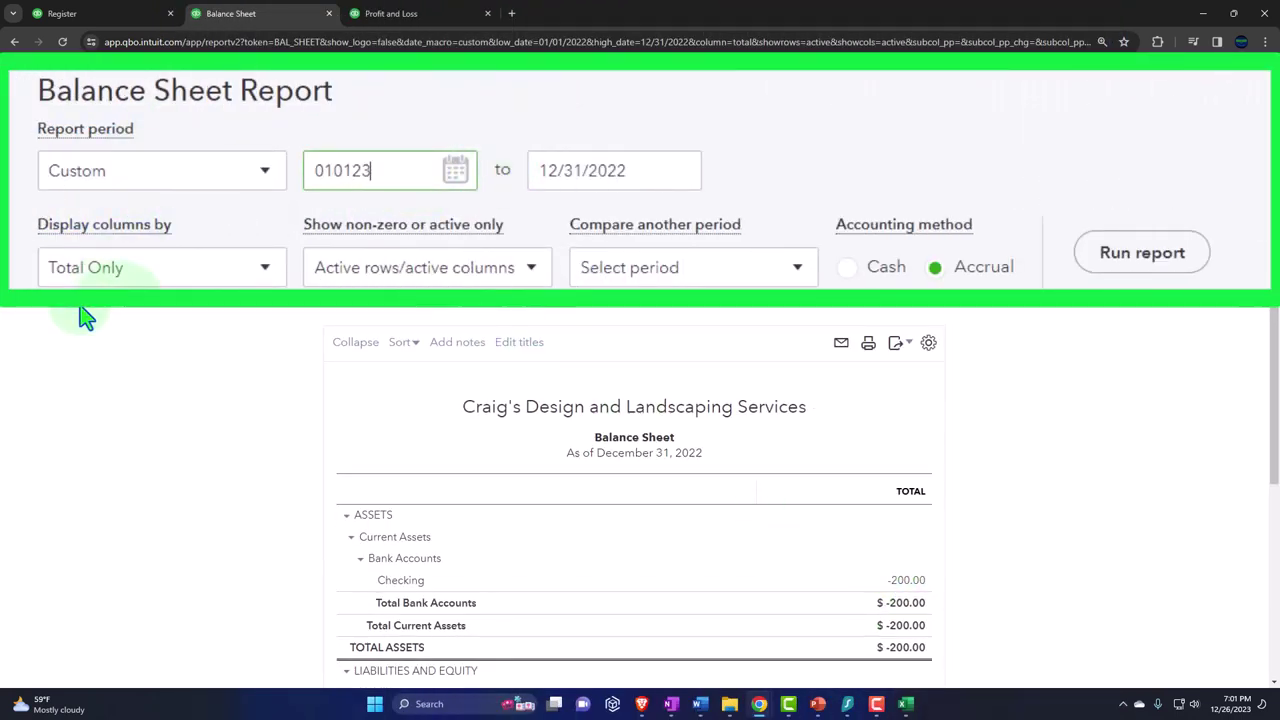
key(Tab)
text(12312023)
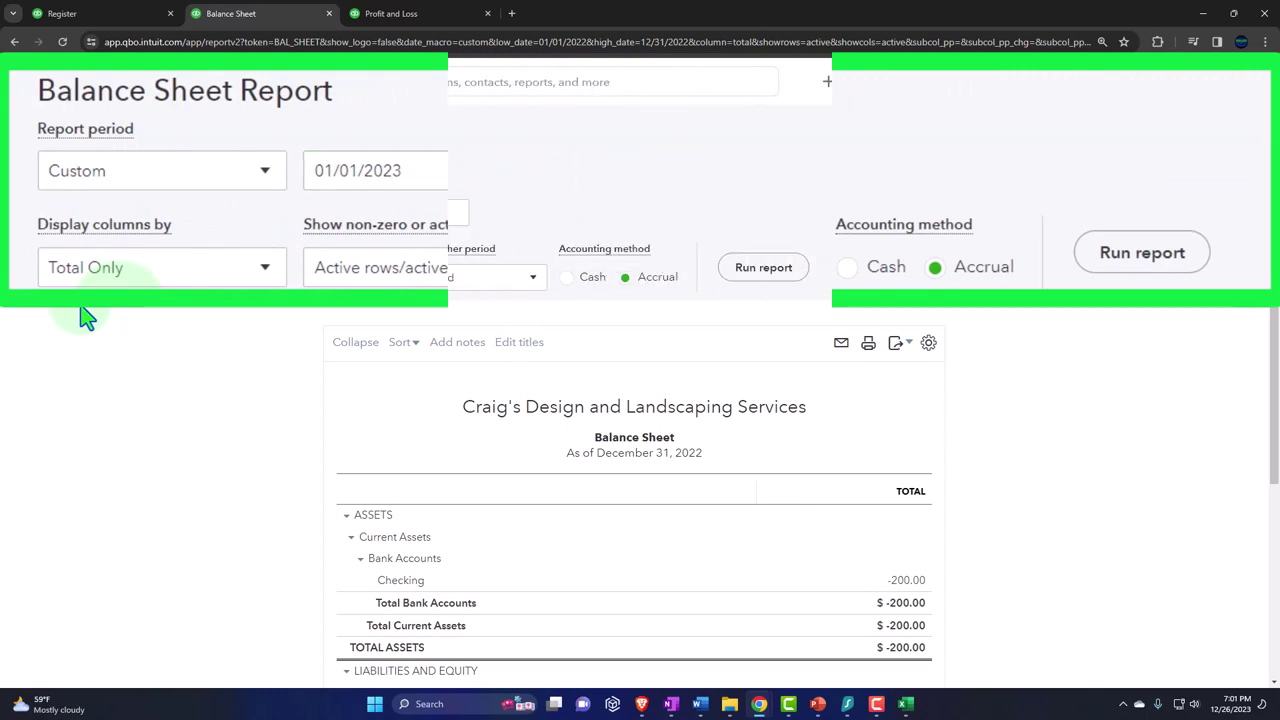
click(783, 271)
scroll(790, 300, down, 10)
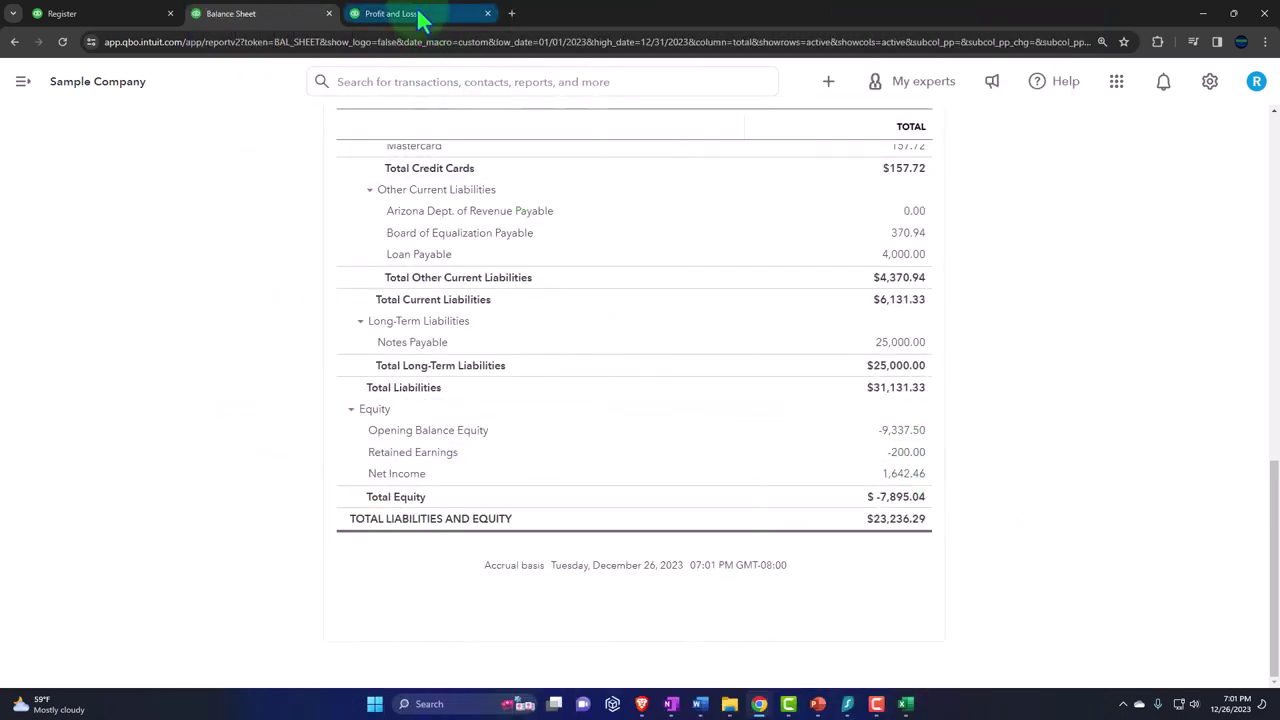
Look over the Profit and Loss report again, then return to the Checking register showing Check #72.
click(420, 18)
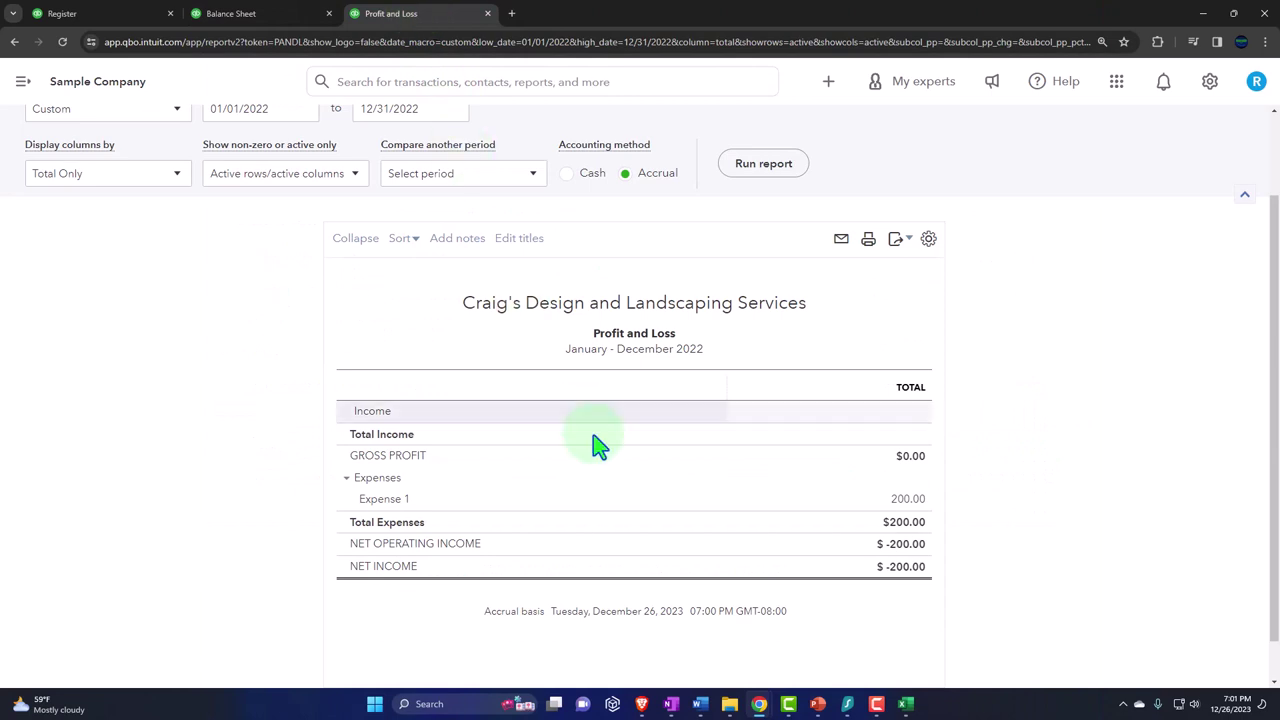
click(900, 499)
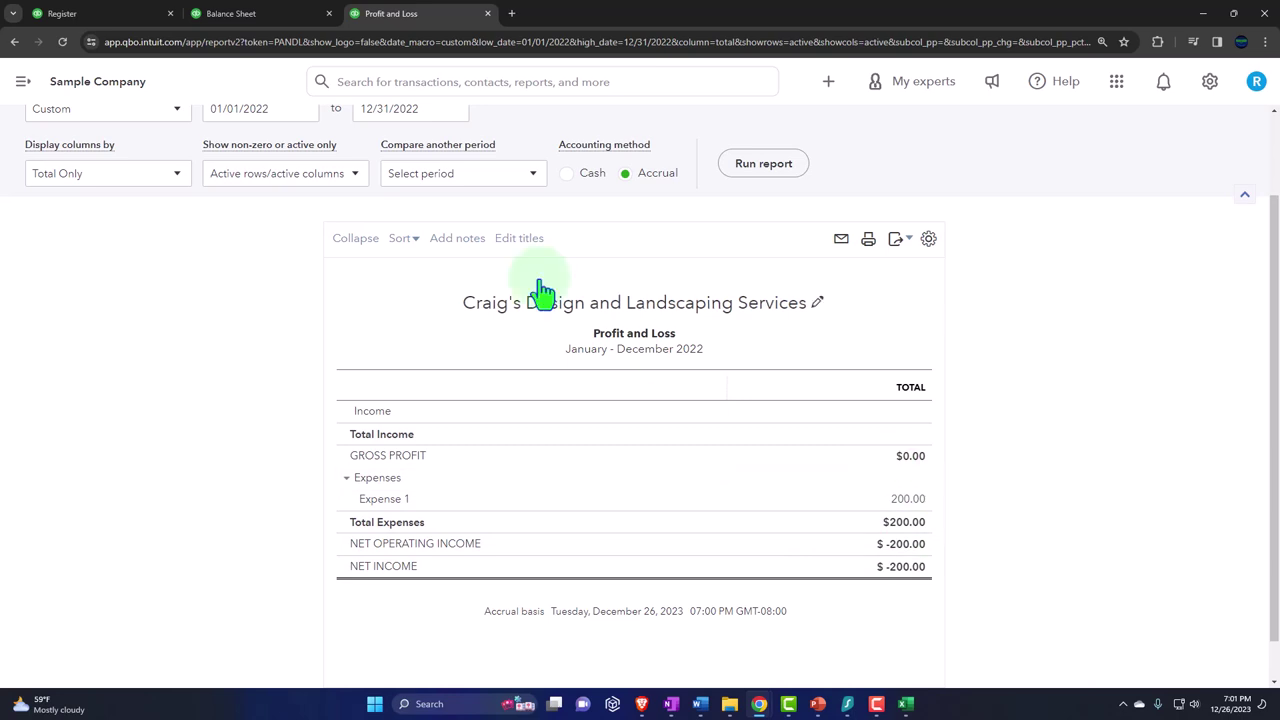
click(105, 14)
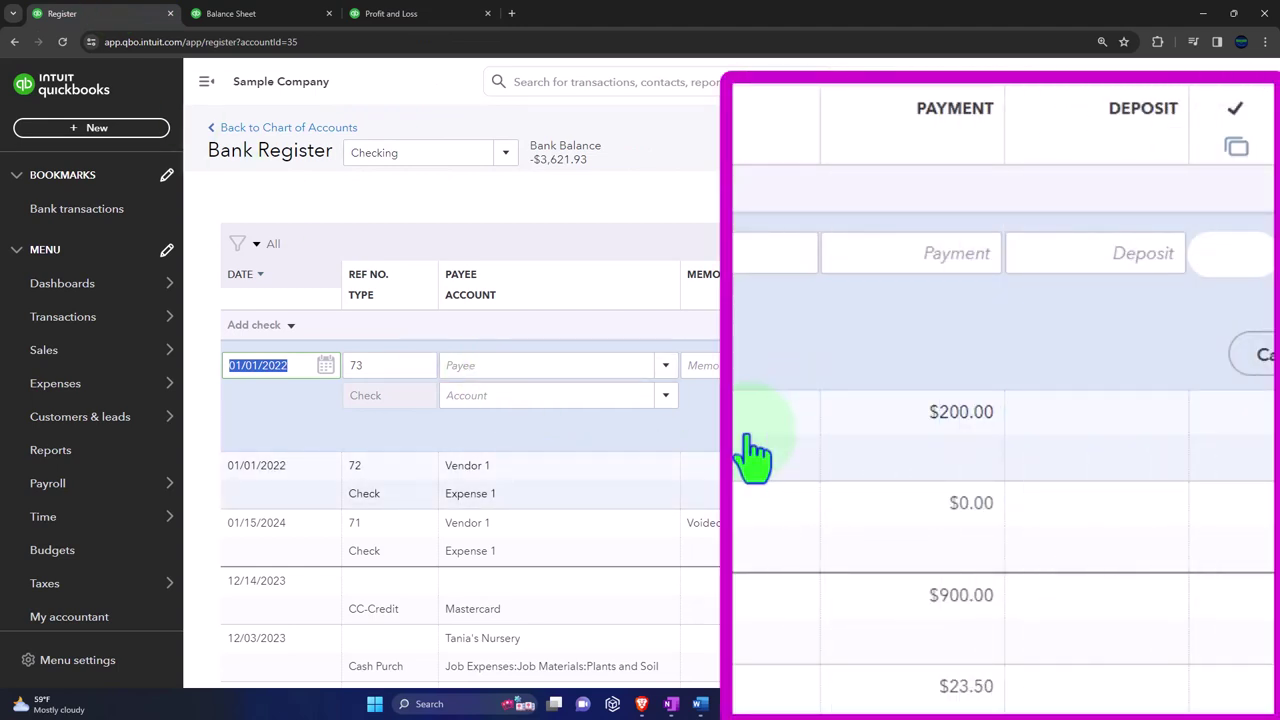
Show the January–December 2022 Profit and Loss with Expense 1 at 200.00 and net income -$200.00.
click(409, 14)
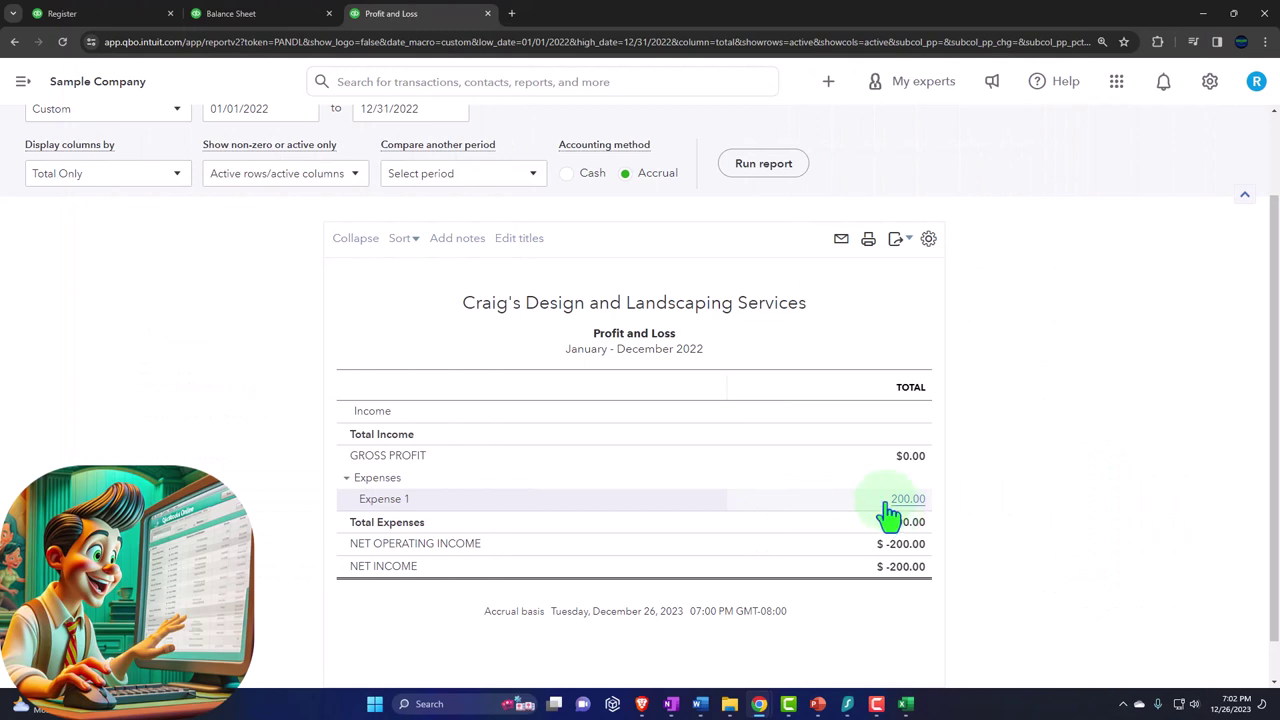
Check Retained Earnings of -200 on the 2023 Balance Sheet, then return to the Checking register.
click(272, 18)
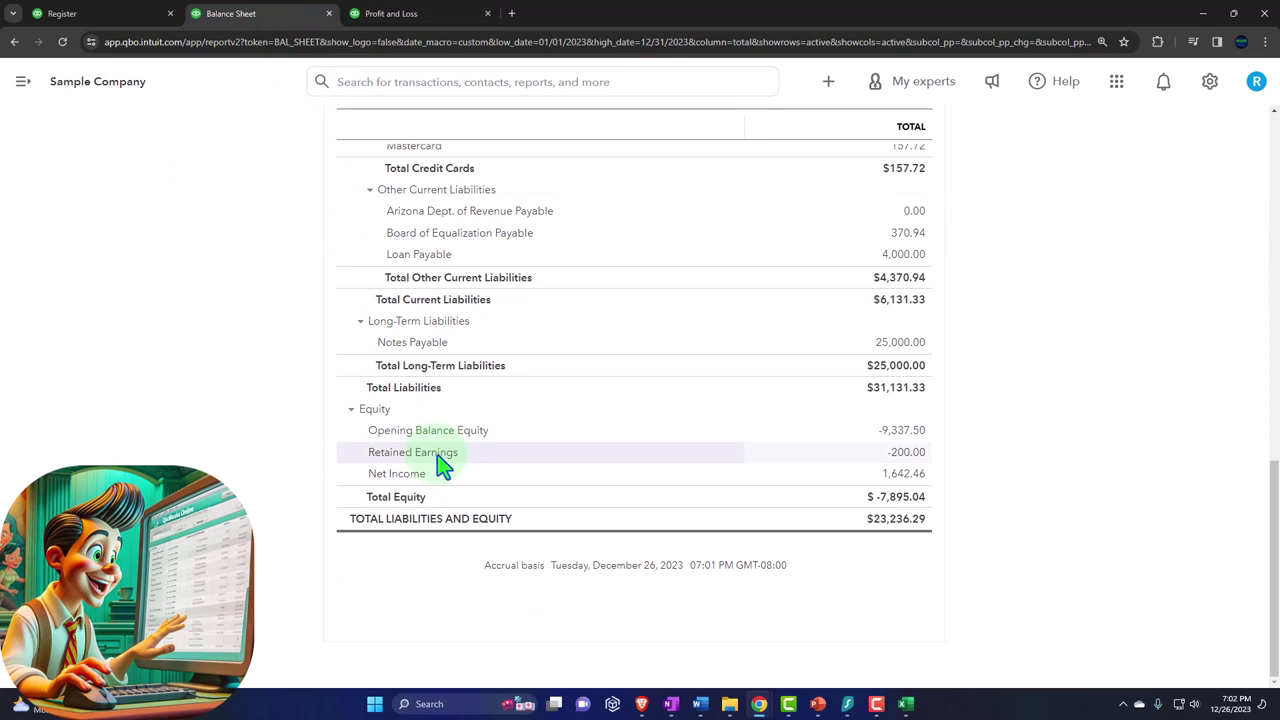
click(883, 462)
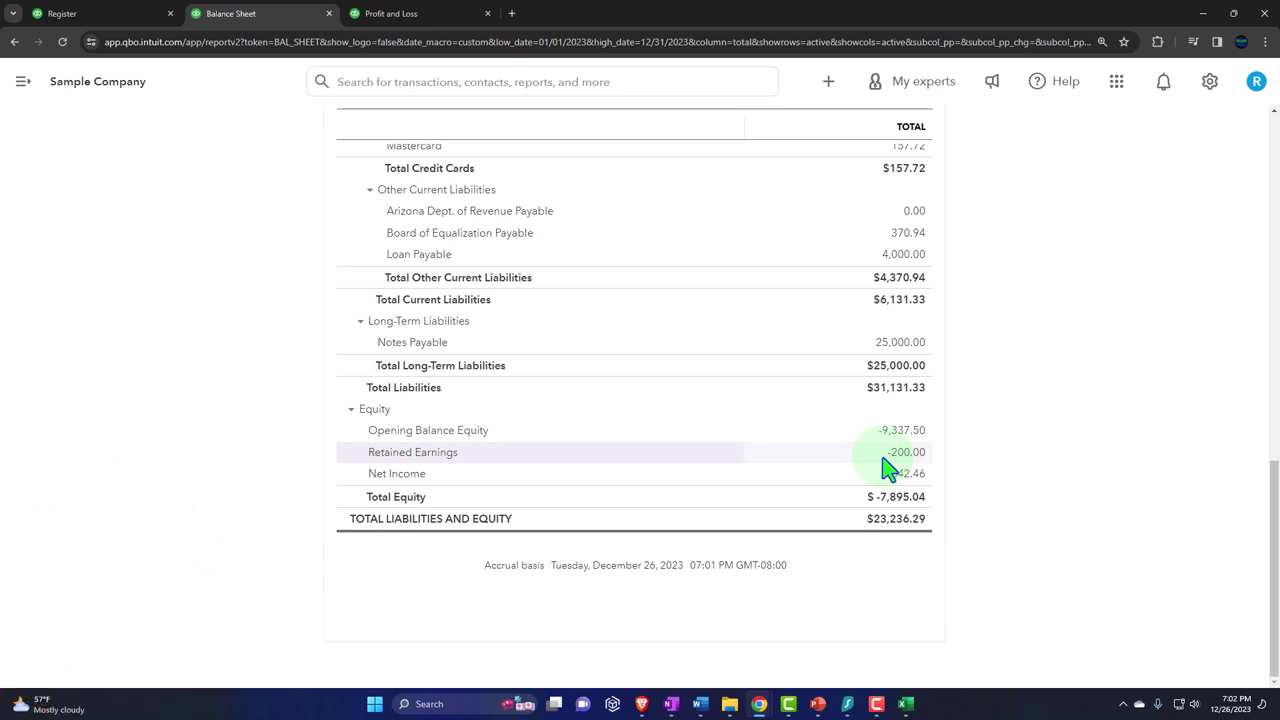
click(105, 16)
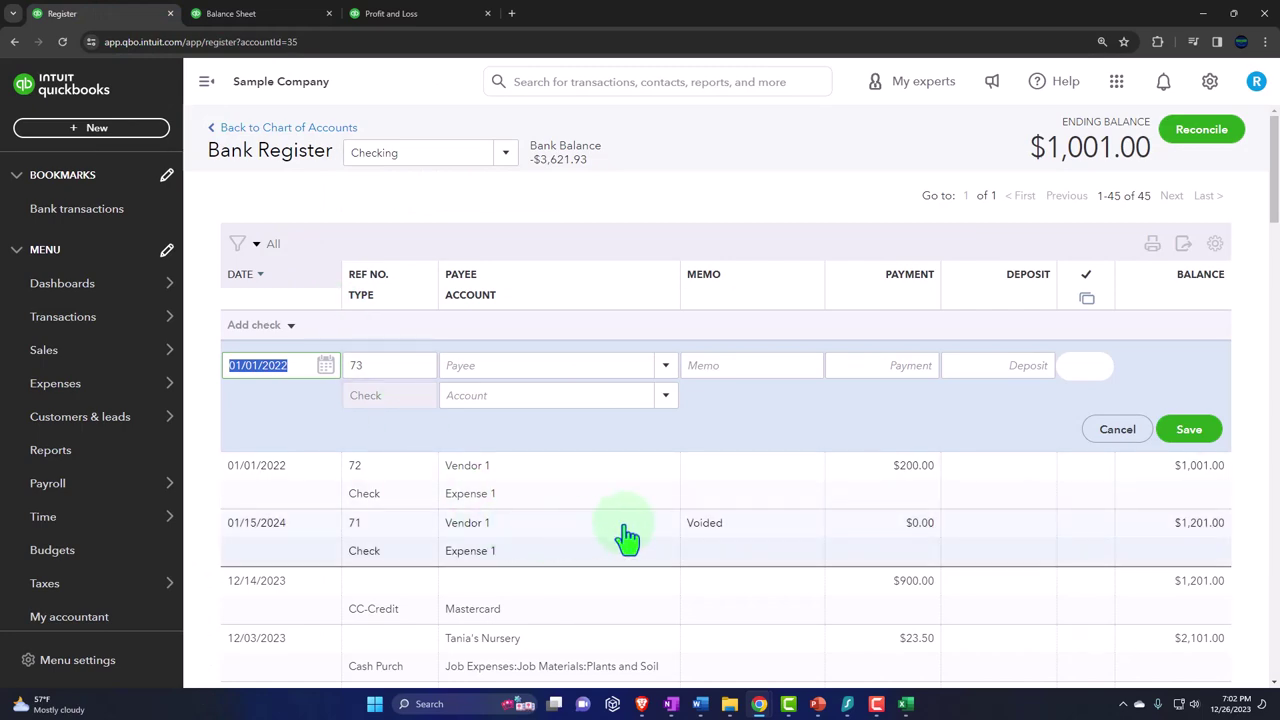
In the void-check workbook, set the check amount in C3 to 200 and check the H9:H12 sum.
click(905, 704)
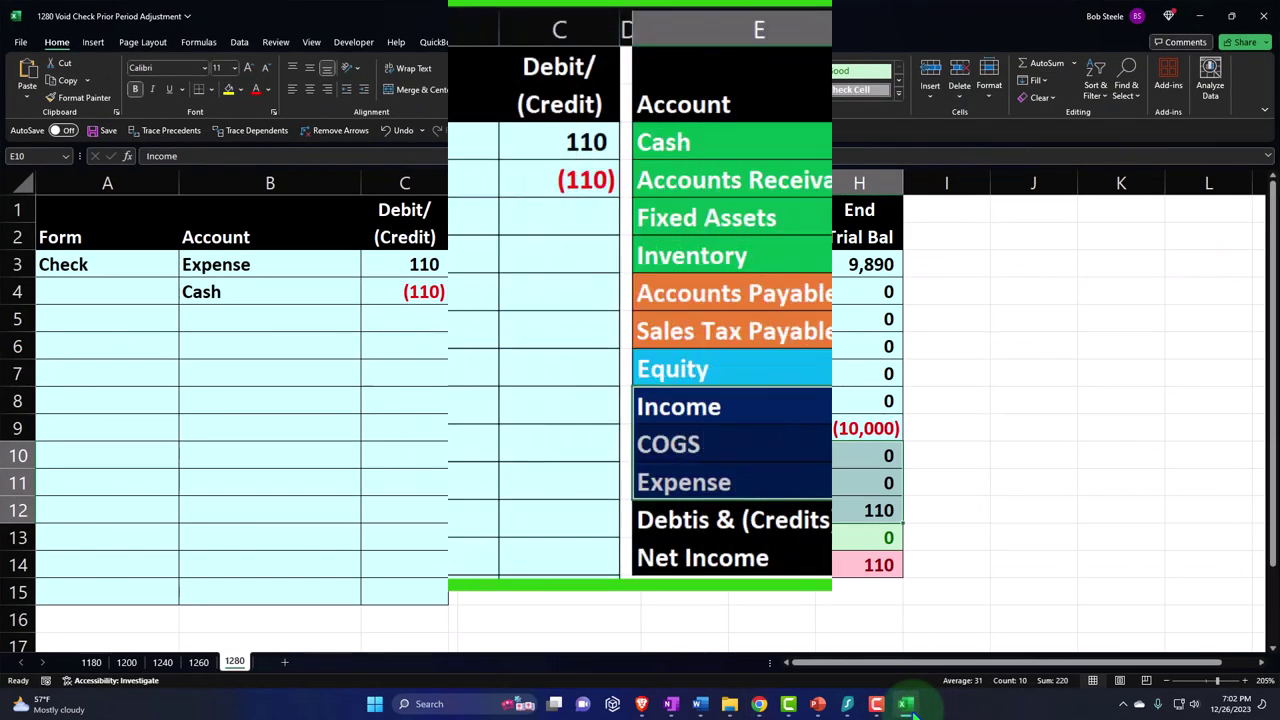
click(806, 482)
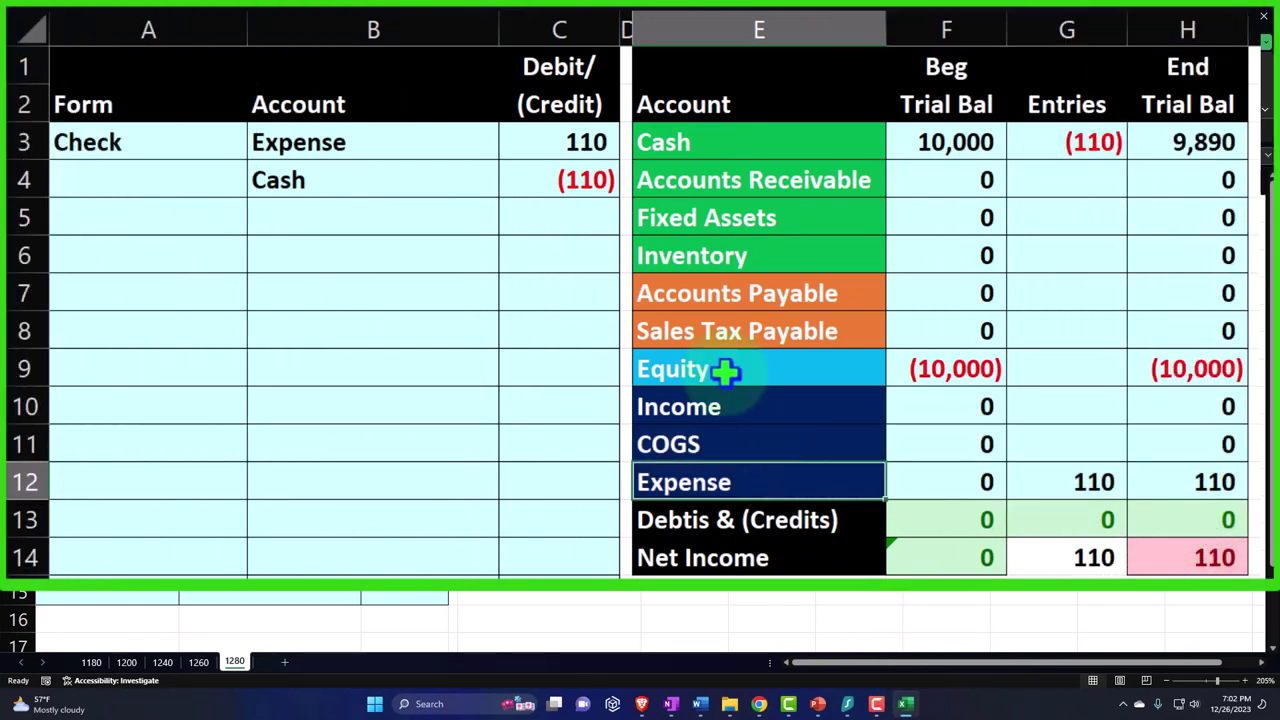
click(585, 147)
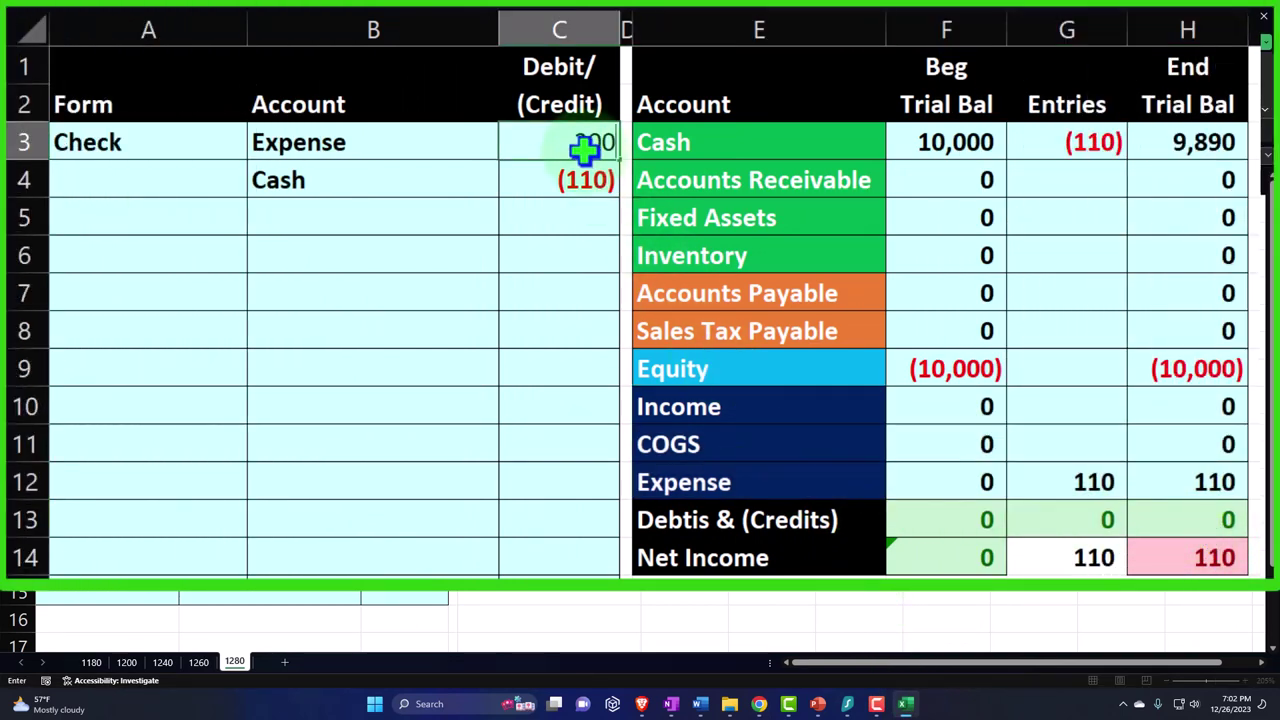
text(200)
key(Return)
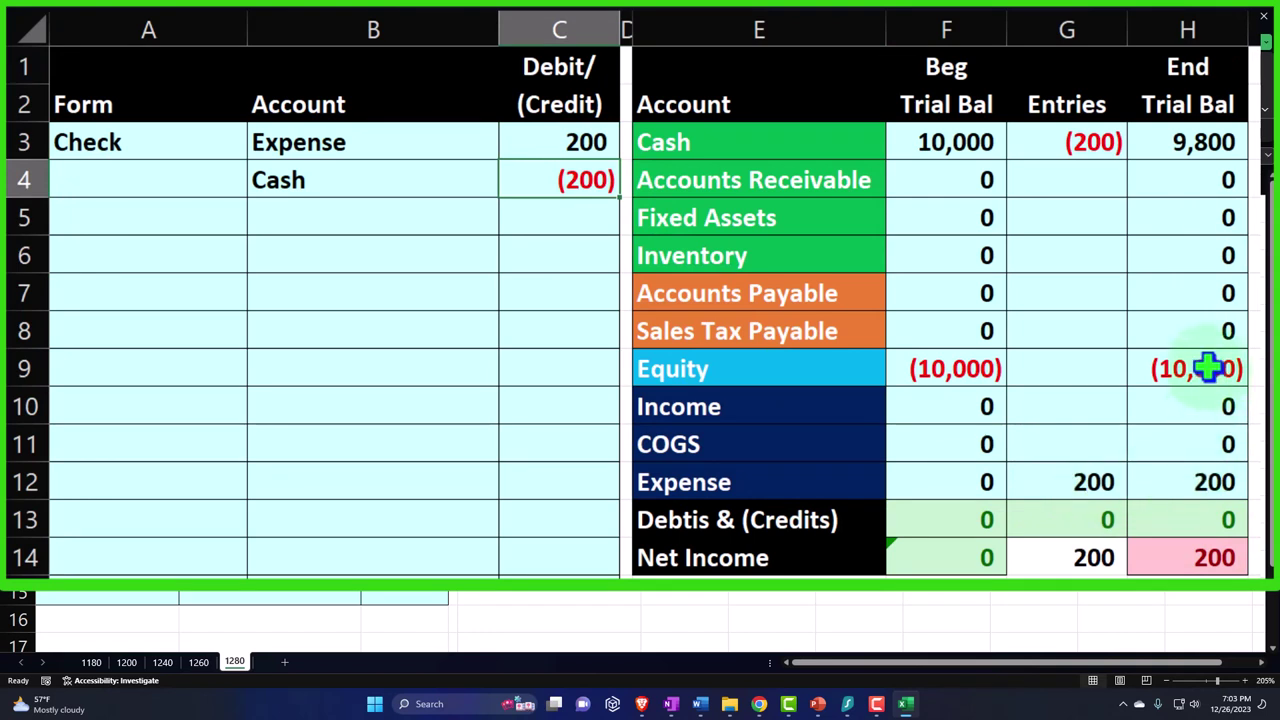
drag(1211, 365, 1206, 481)
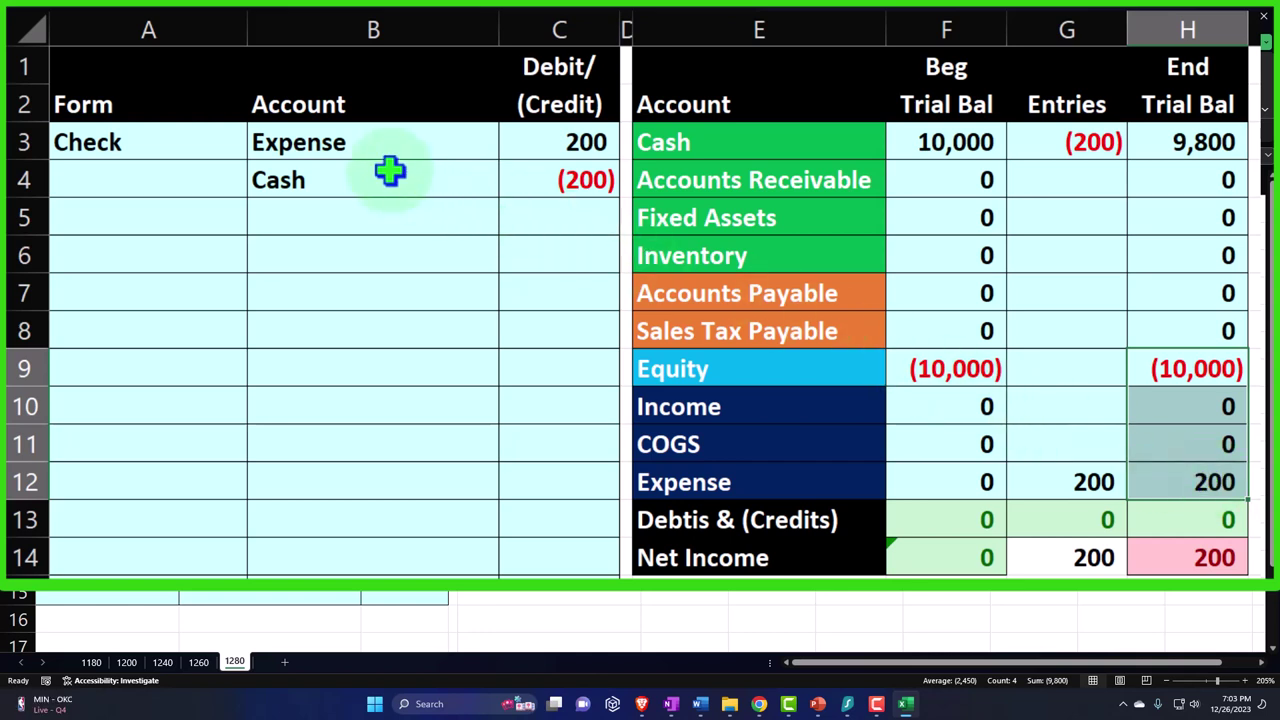
Make Equity (=E9) the check's debit account in B3.
click(340, 150)
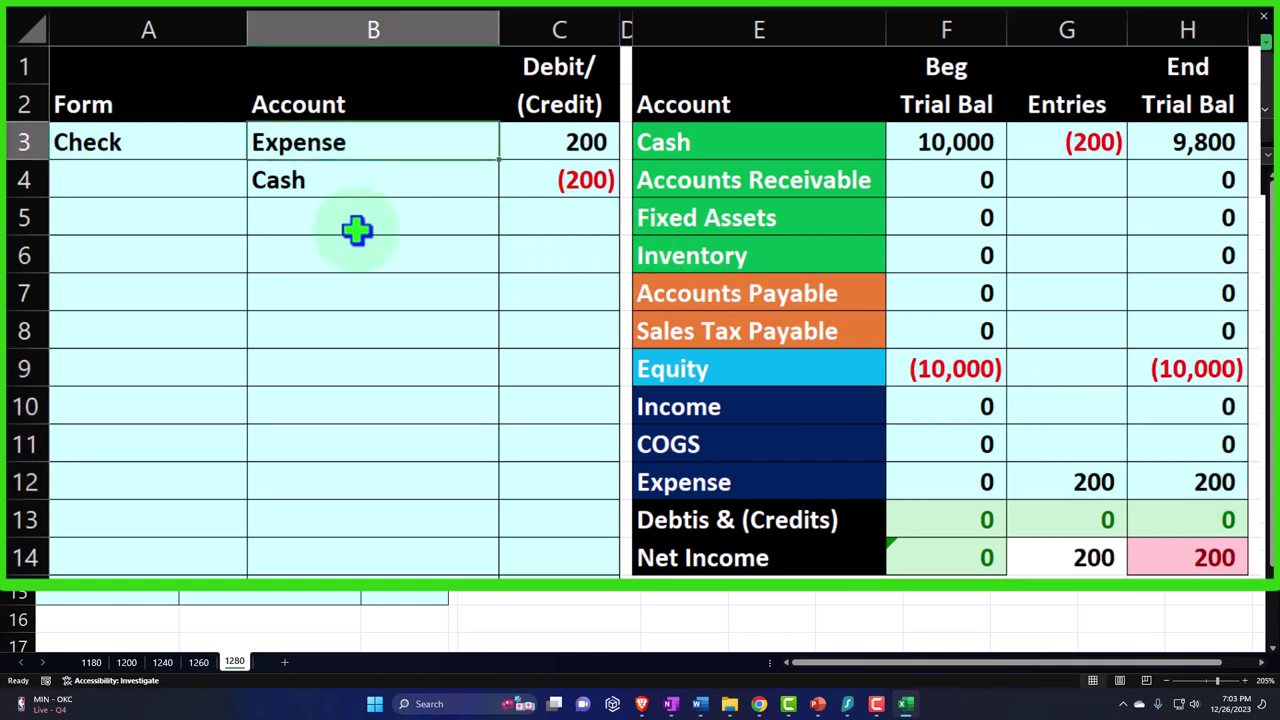
text(=)
key(Down)
Clear the Expense entry in G12 and post the 200 to Equity in G9 with =C3.
key(Down)
key(Down)
key(Down)
key(Down)
key(Down)
key(Right)
key(Right)
key(Right)
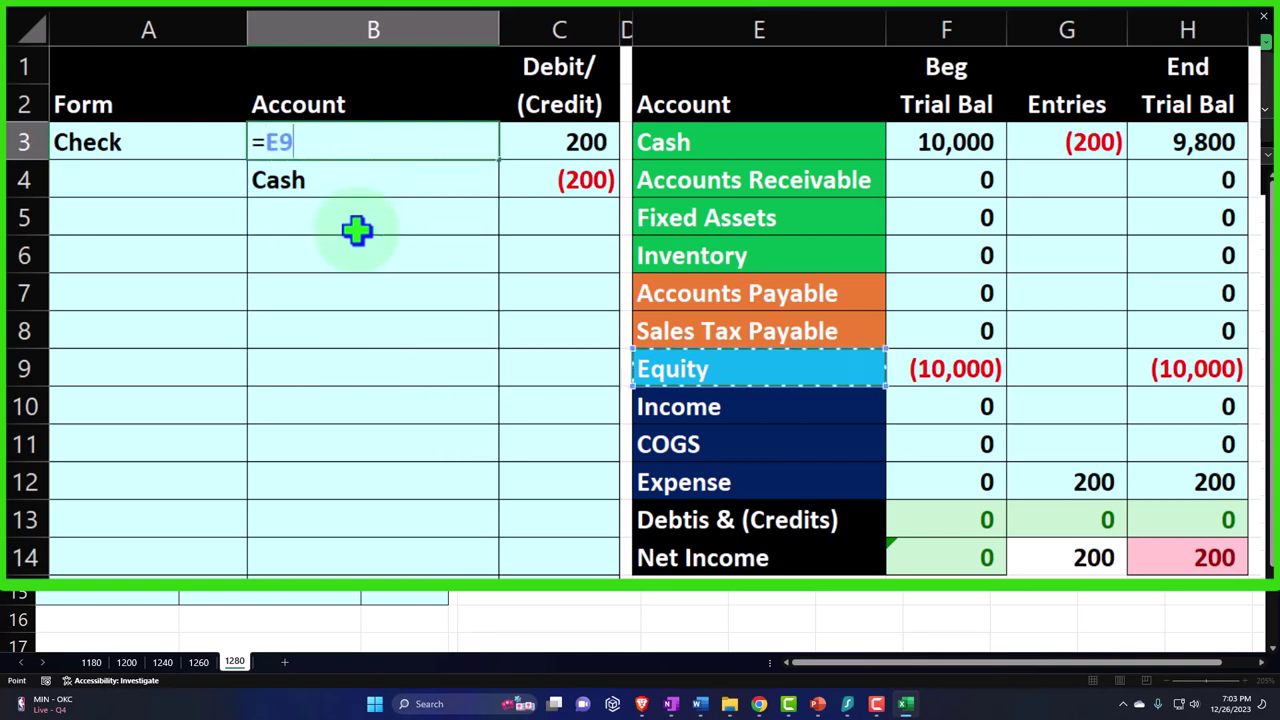
key(Return)
key(Right)
key(Right)
key(Right)
key(Right)
key(Down)
key(Down)
key(Down)
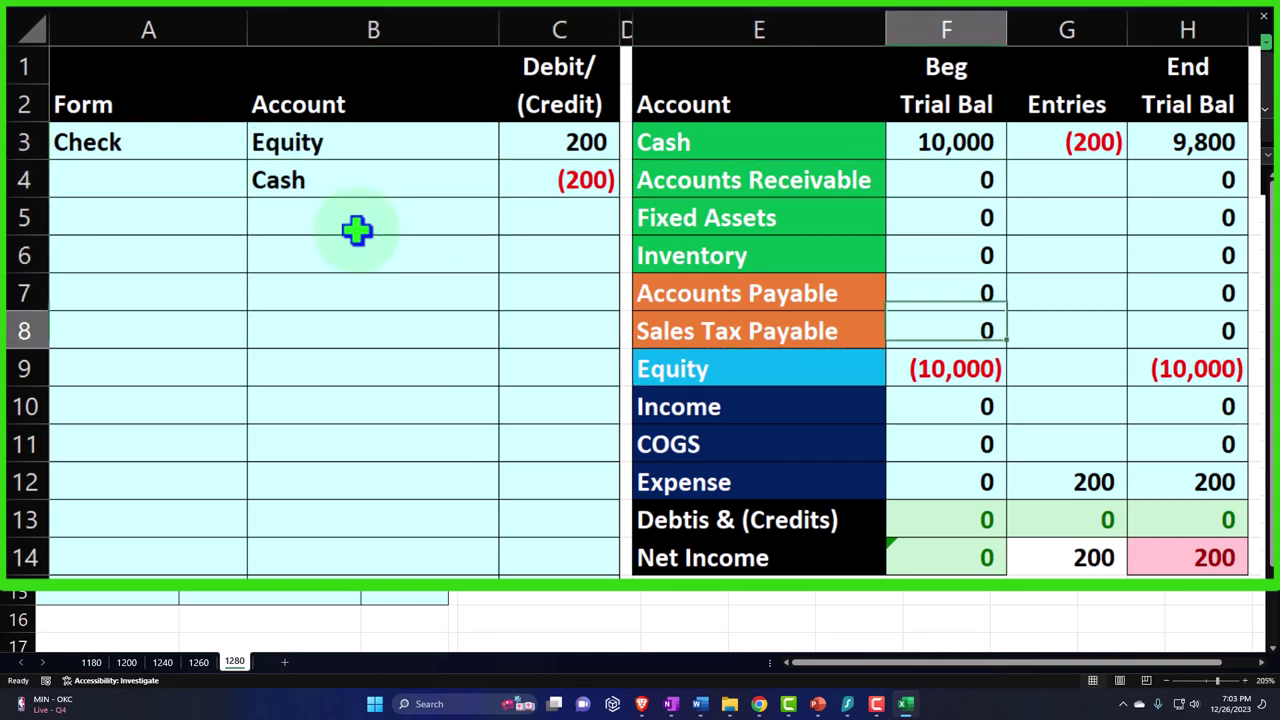
key(Down)
key(Down)
key(Down)
key(Down)
key(Down)
key(Right)
key(Delete)
key(Up)
key(Up)
key(Up)
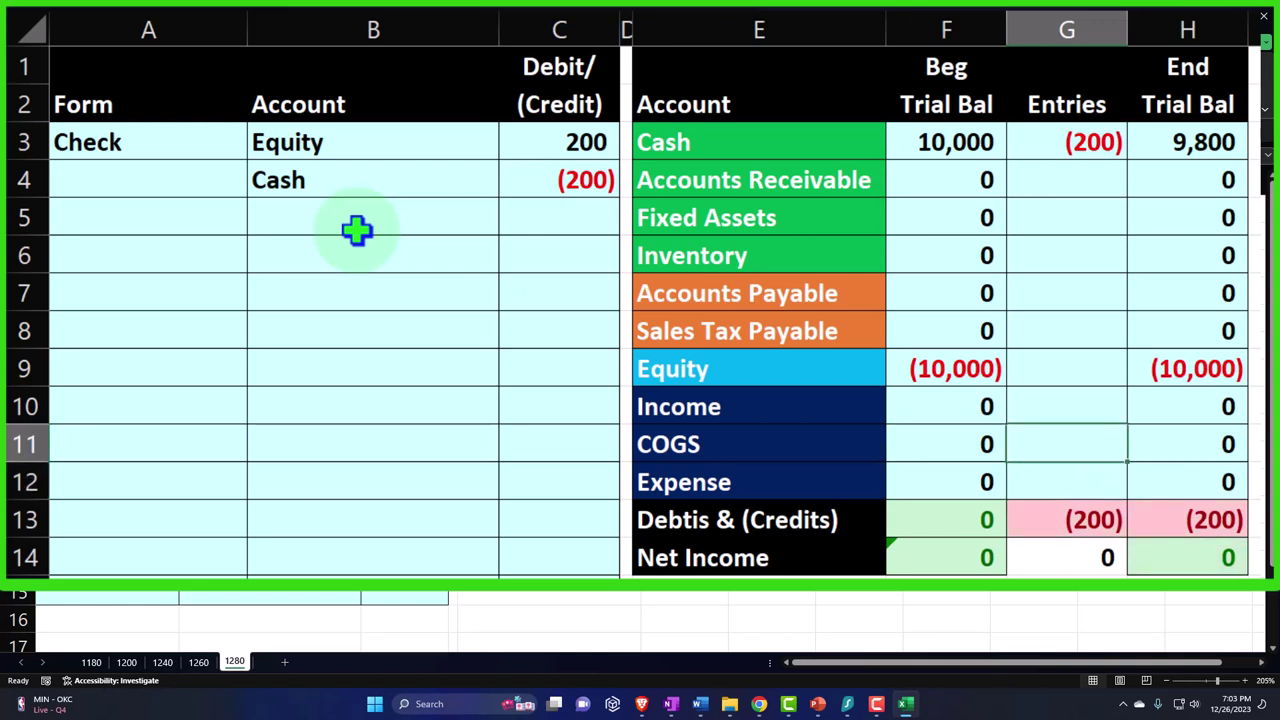
text(=)
key(Left)
key(Left)
key(Left)
key(Left)
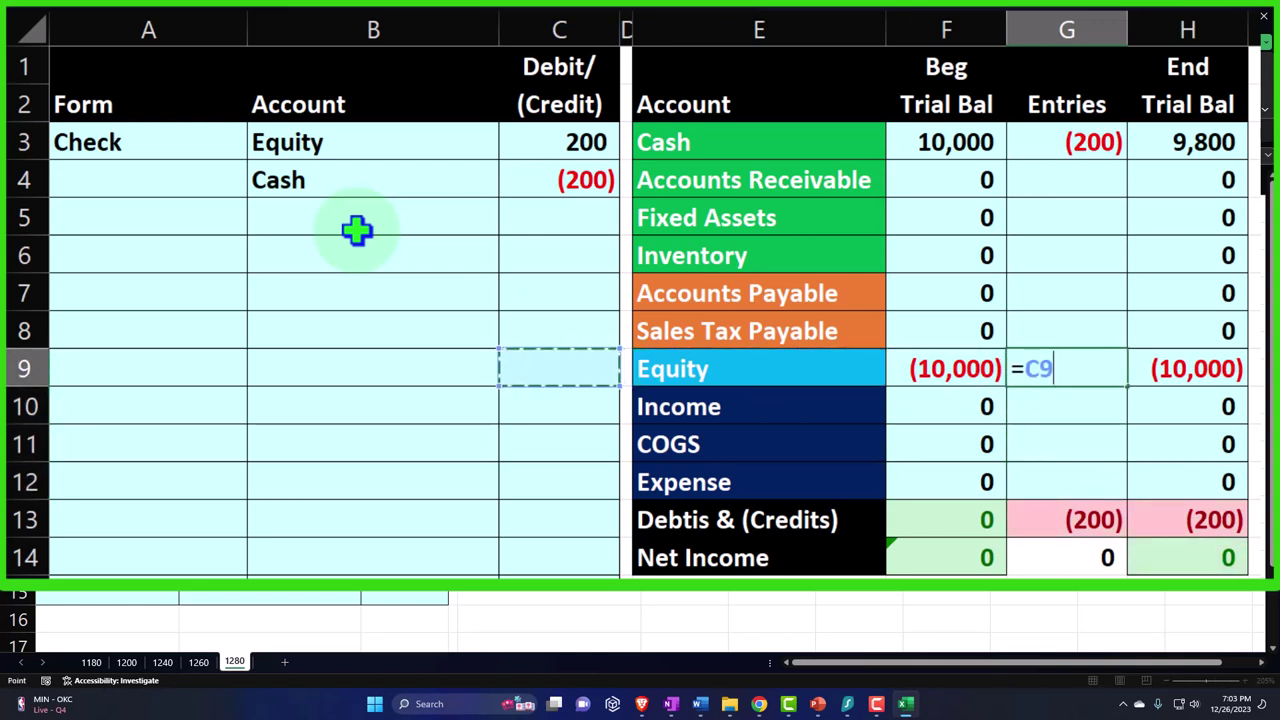
key(Up)
key(Up)
key(Up)
key(Up)
key(Up)
key(Up)
key(Return)
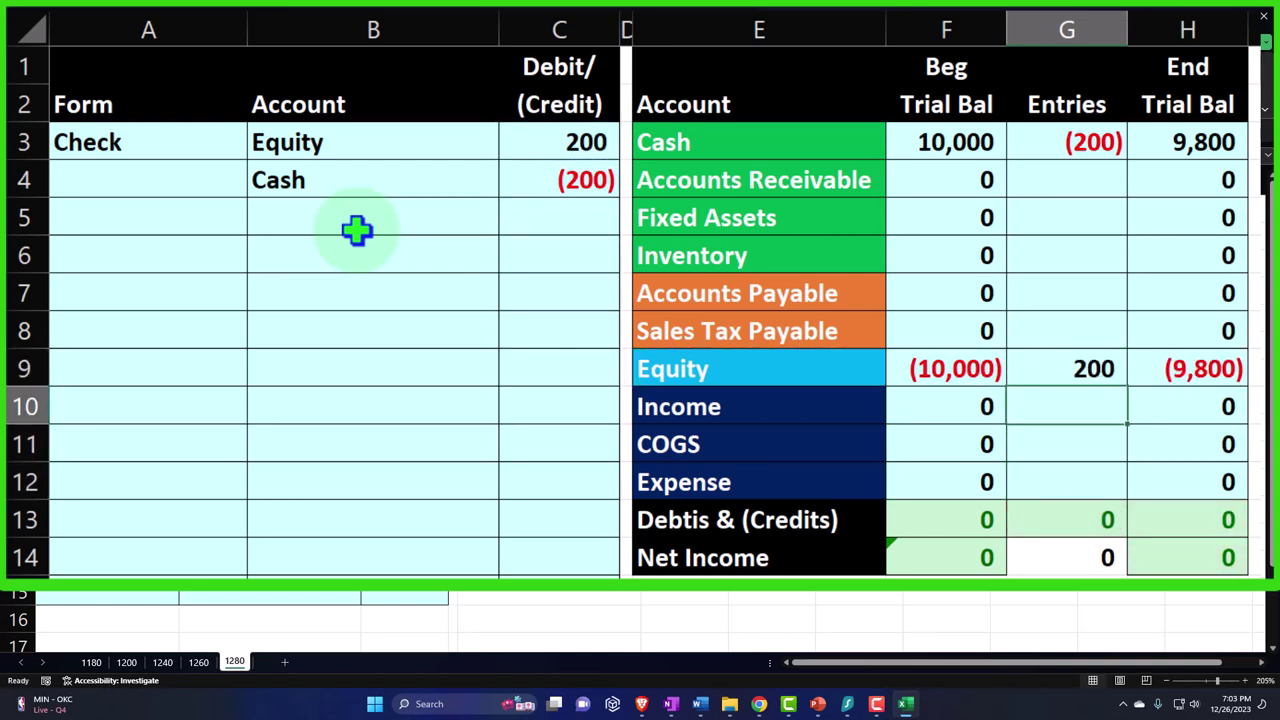
Relabel the entry in A3 as 'Check - PY'.
double_click(183, 140)
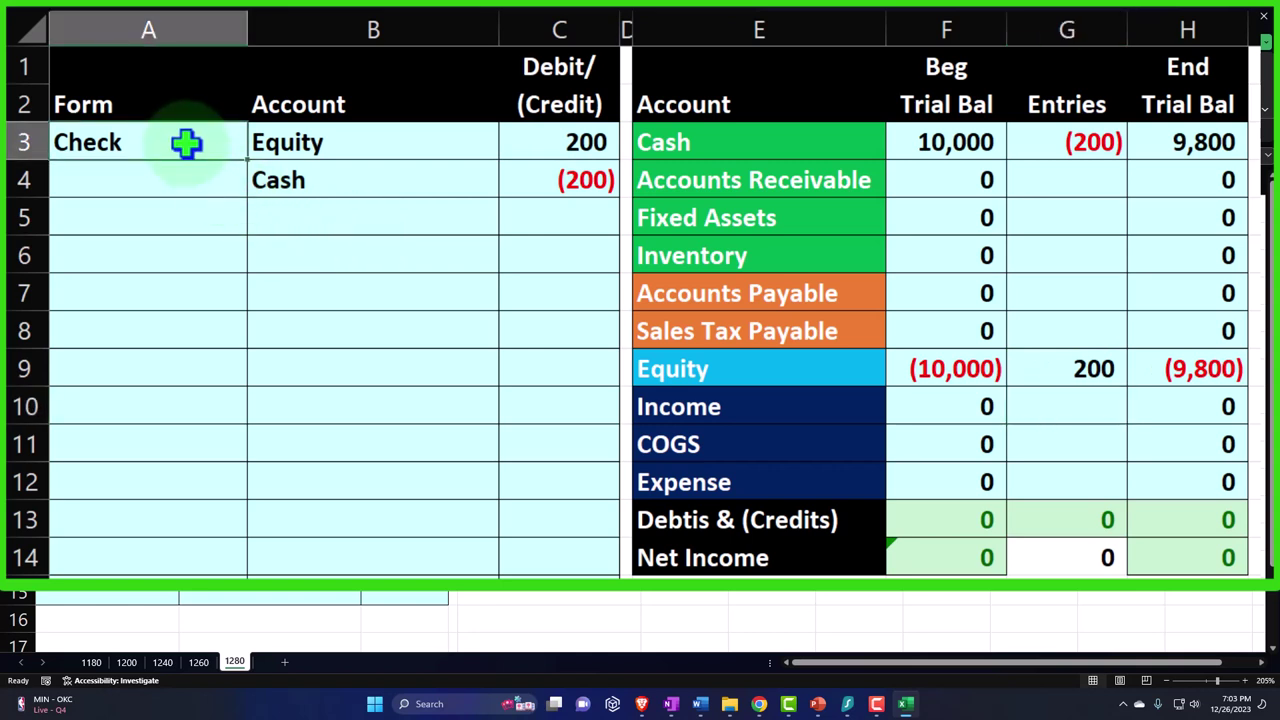
text(- PY)
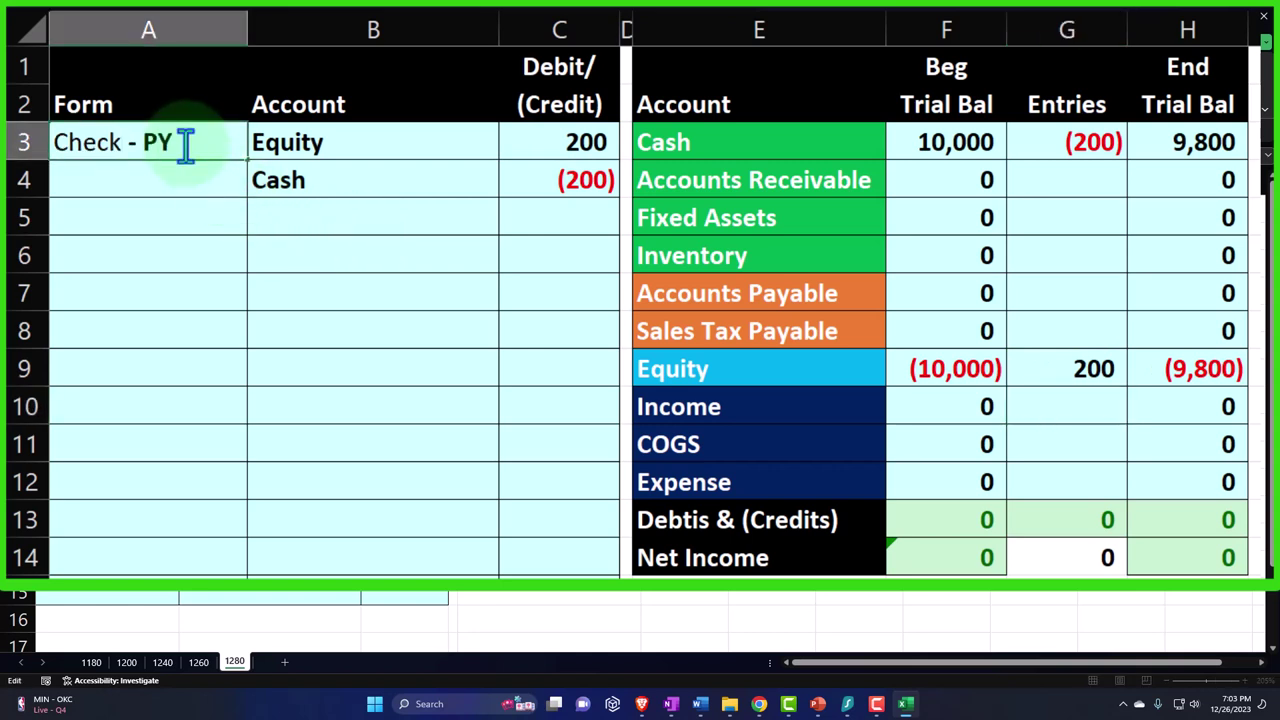
key(Return)
key(Return)
key(Return)
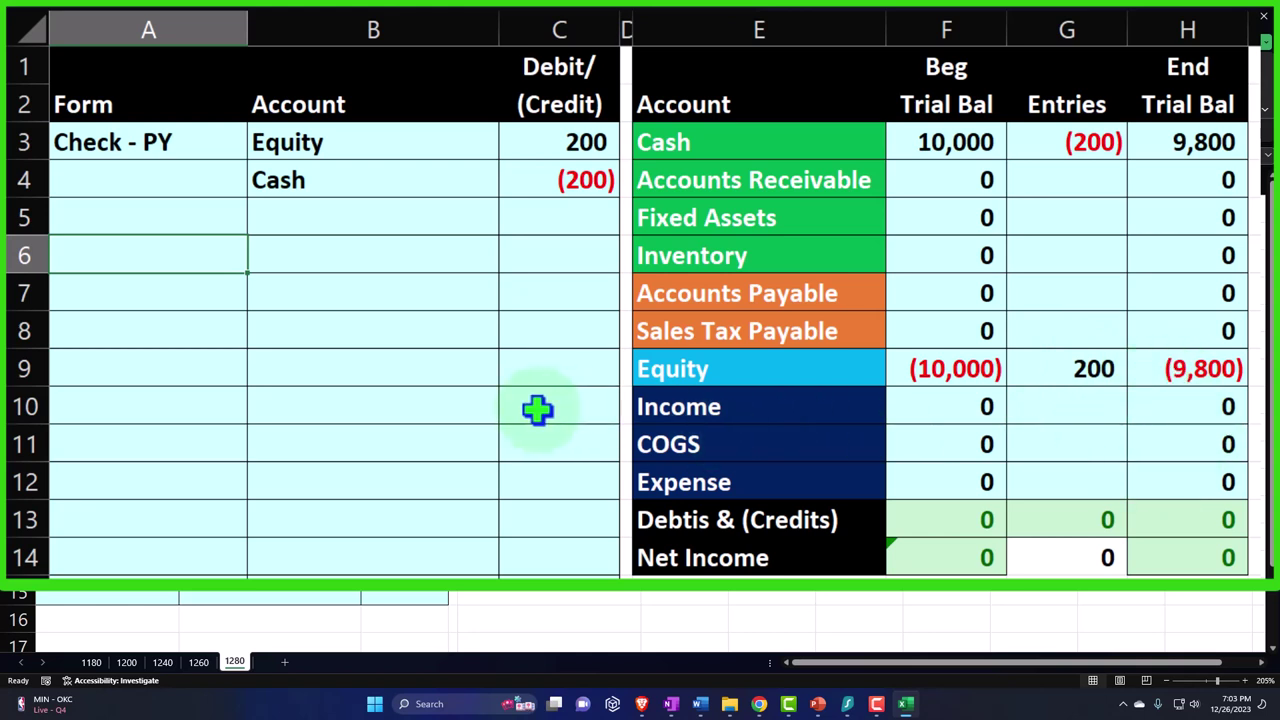
Add a second entry labelled Cash (=B4), debiting Cash for 200 with =C3 in C6.
text(=)
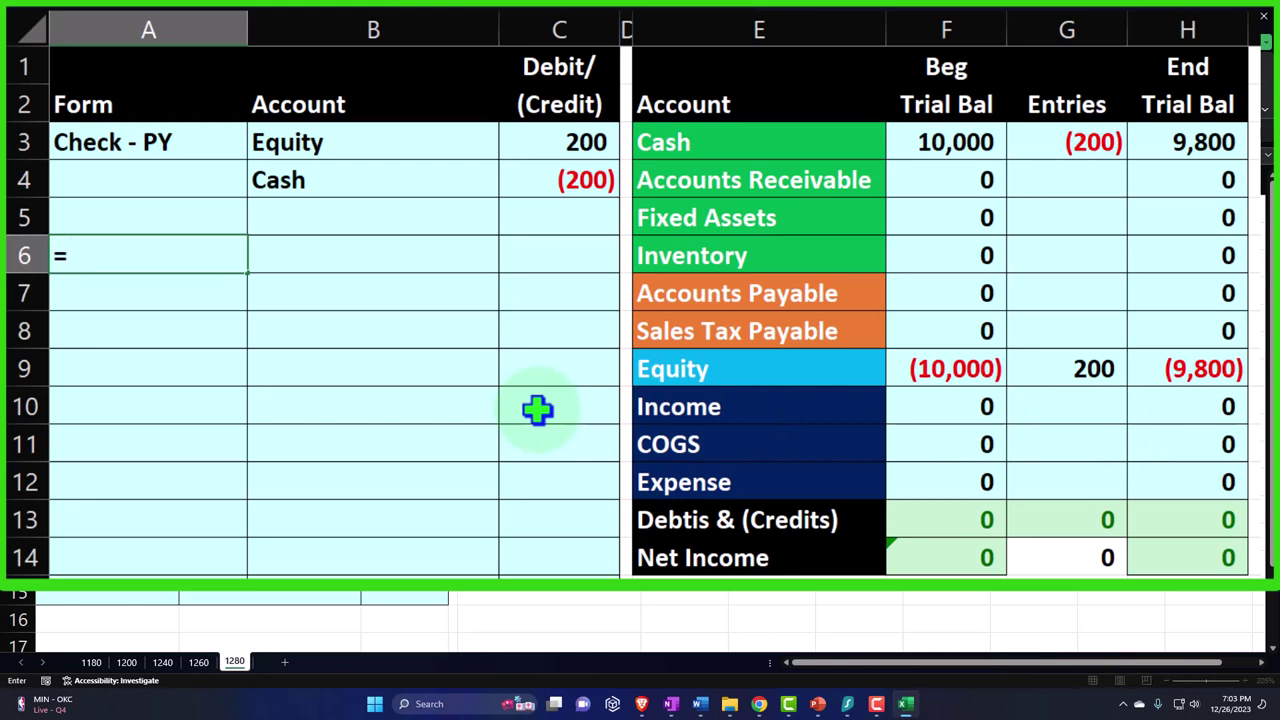
key(Right)
key(Right)
key(Up)
key(Up)
key(Left)
key(Tab)
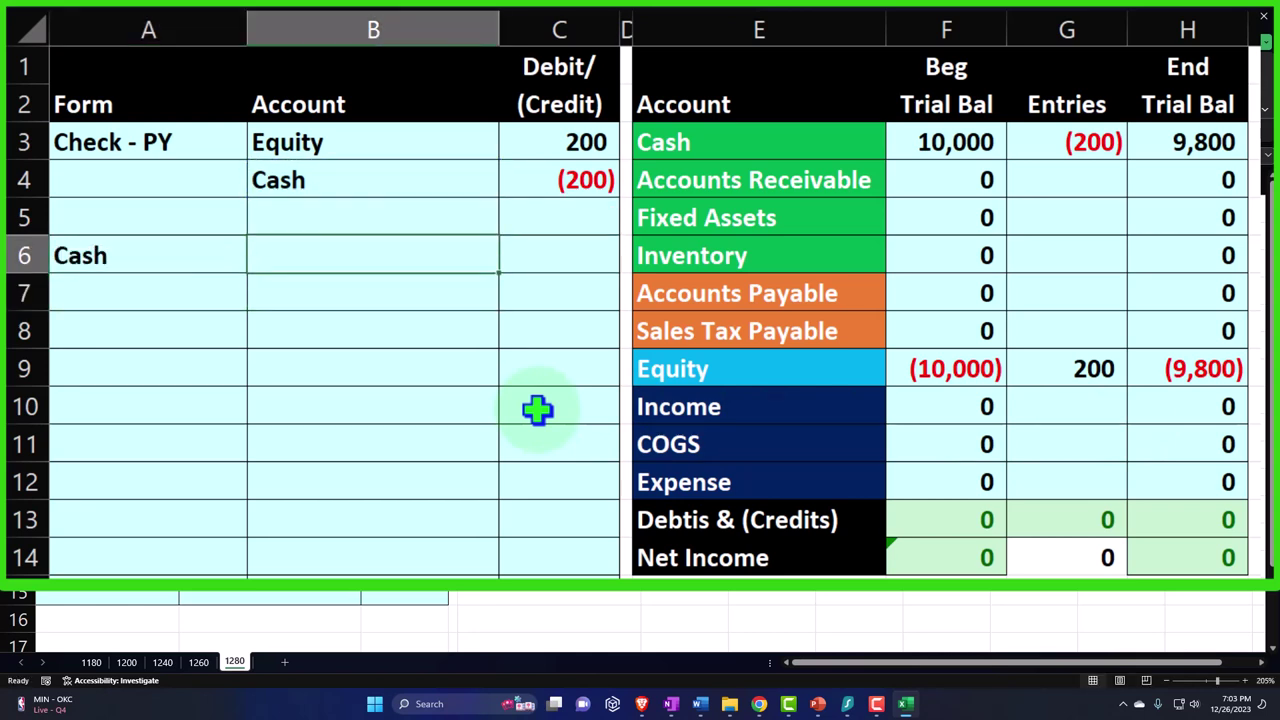
text(=)
key(Up)
key(Up)
key(Tab)
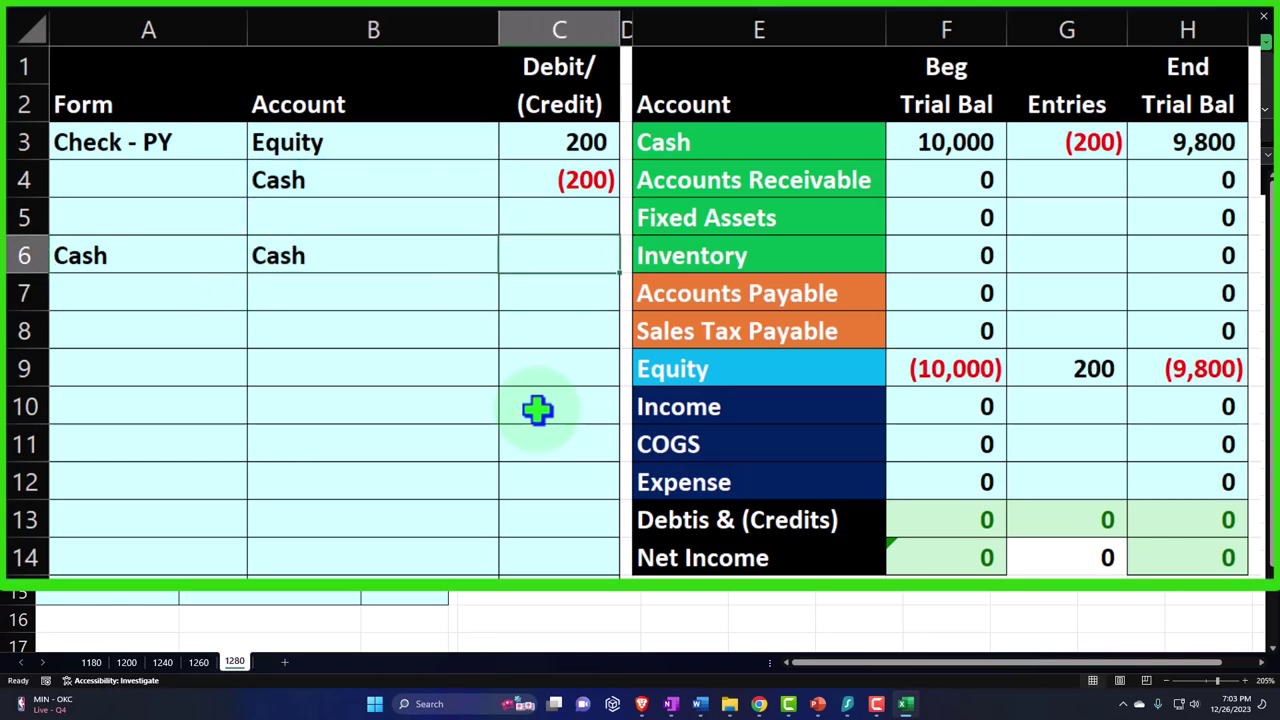
text(=)
key(Up)
key(Up)
key(Up)
key(Return)
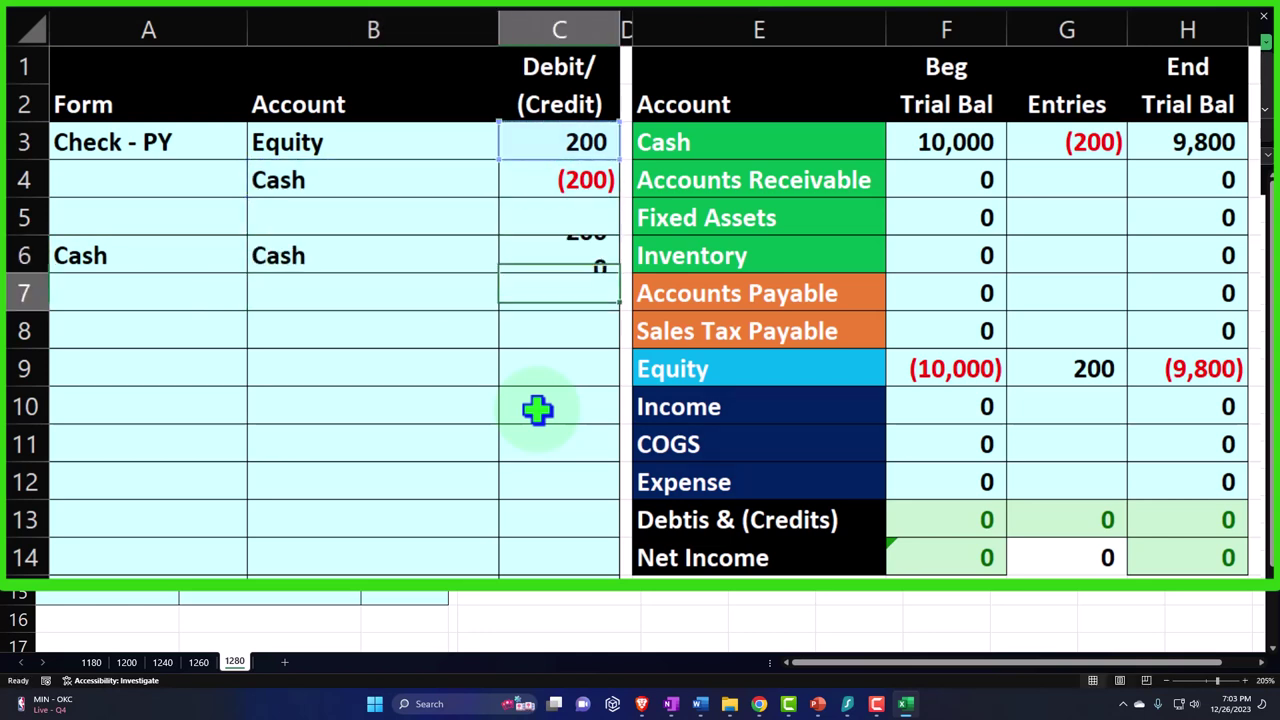
Credit Expense (=E12) in B7 for (200) using =-C6 in C7.
key(Left)
text(=)
key(Right)
key(Right)
key(Right)
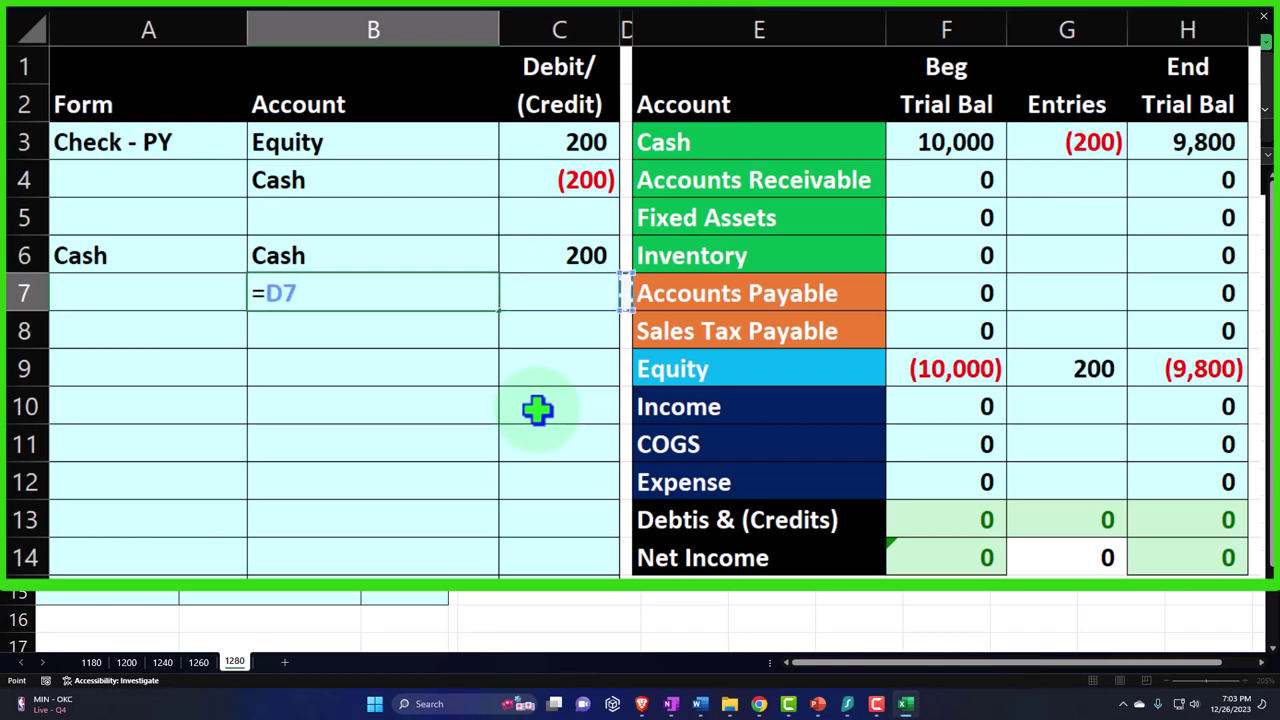
key(Down)
key(Down)
key(Down)
key(Down)
key(Down)
key(Return)
key(Right)
key(Up)
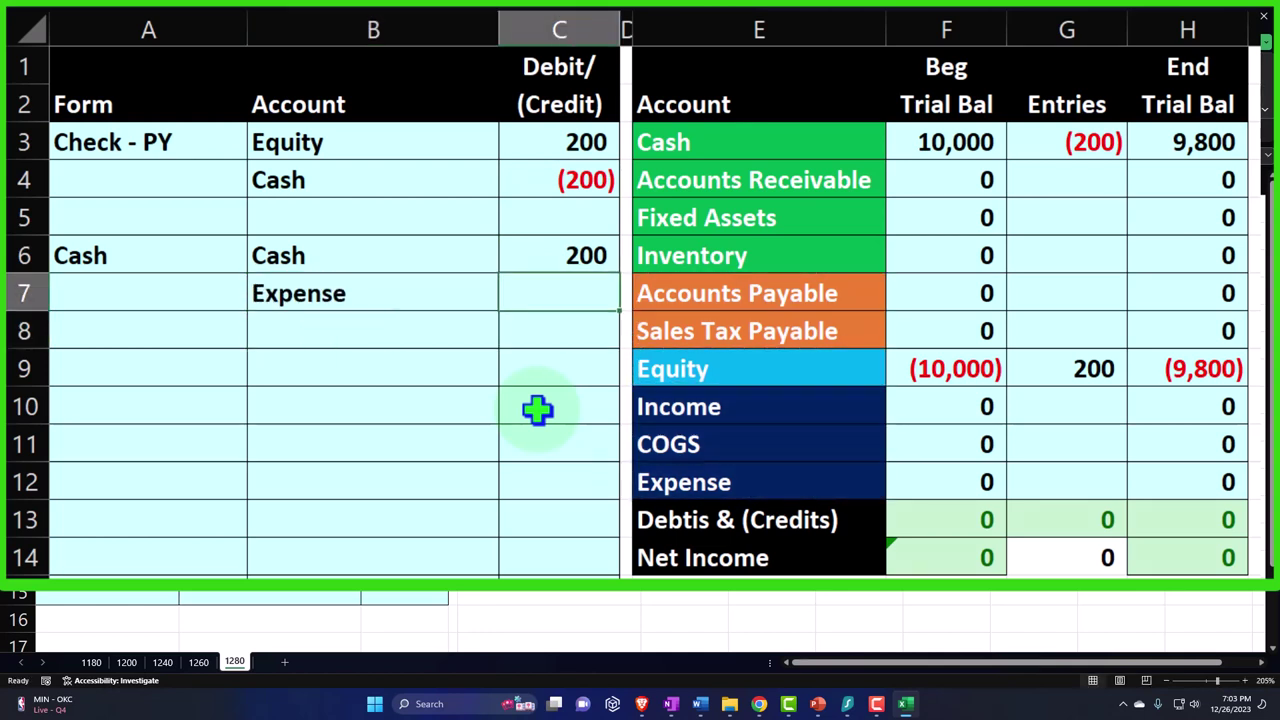
text(=-)
key(Up)
key(Return)
Carry the (200) credit into the Expense trial-balance entry G12 with =C7.
key(Right)
key(Right)
key(Right)
key(Right)
key(Down)
key(Down)
key(Down)
key(Down)
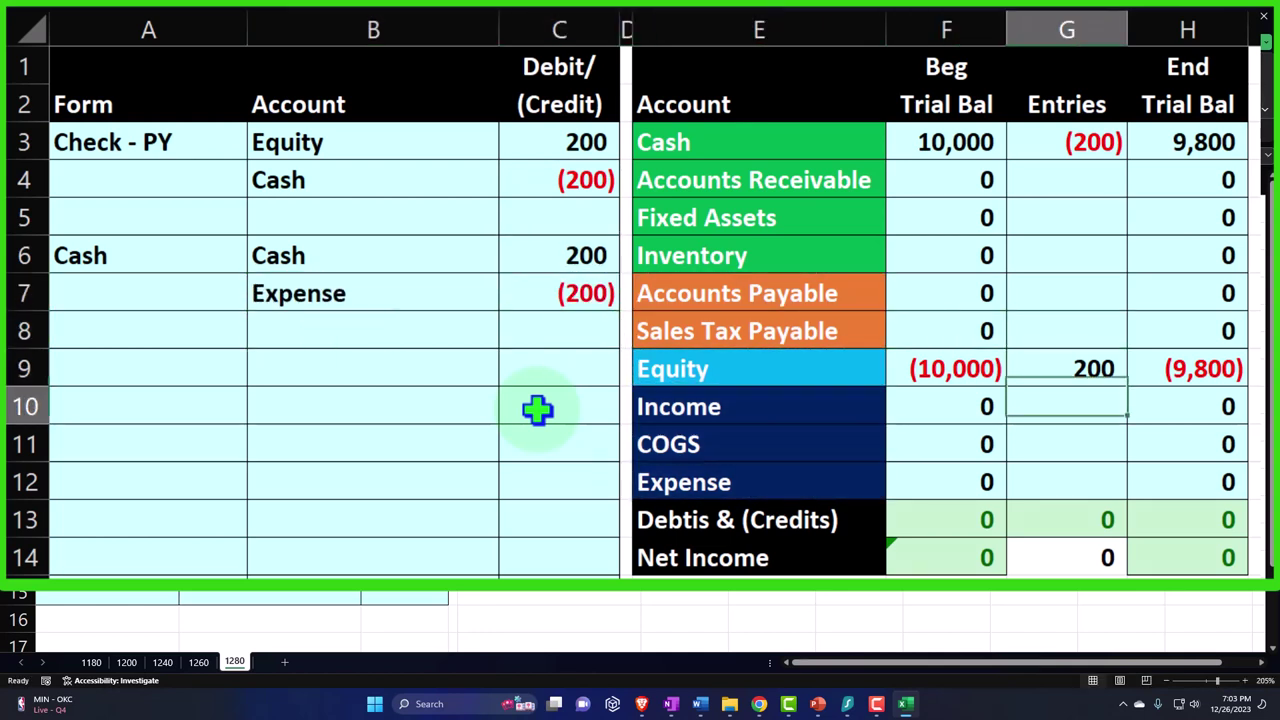
key(F2)
text(=)
key(Left)
key(Left)
key(Left)
key(Left)
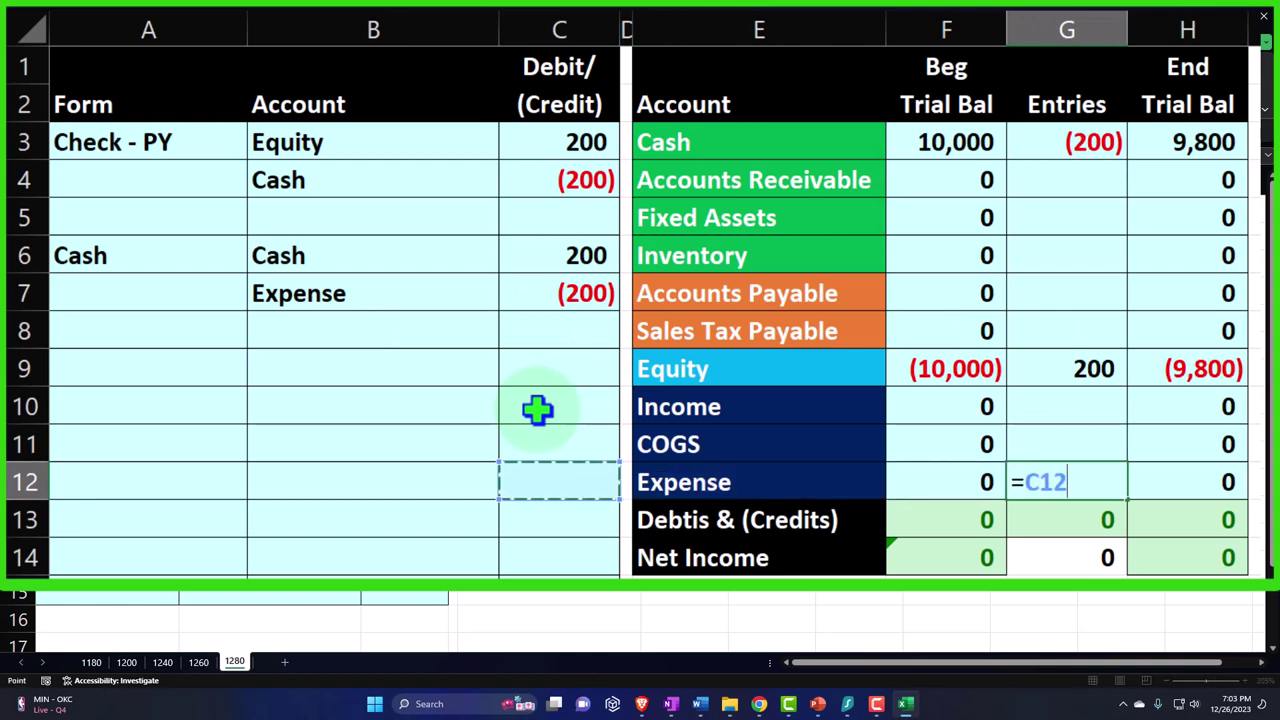
key(Up)
key(Up)
key(Up)
key(Up)
key(Up)
key(Return)
key(Up)
key(Right)
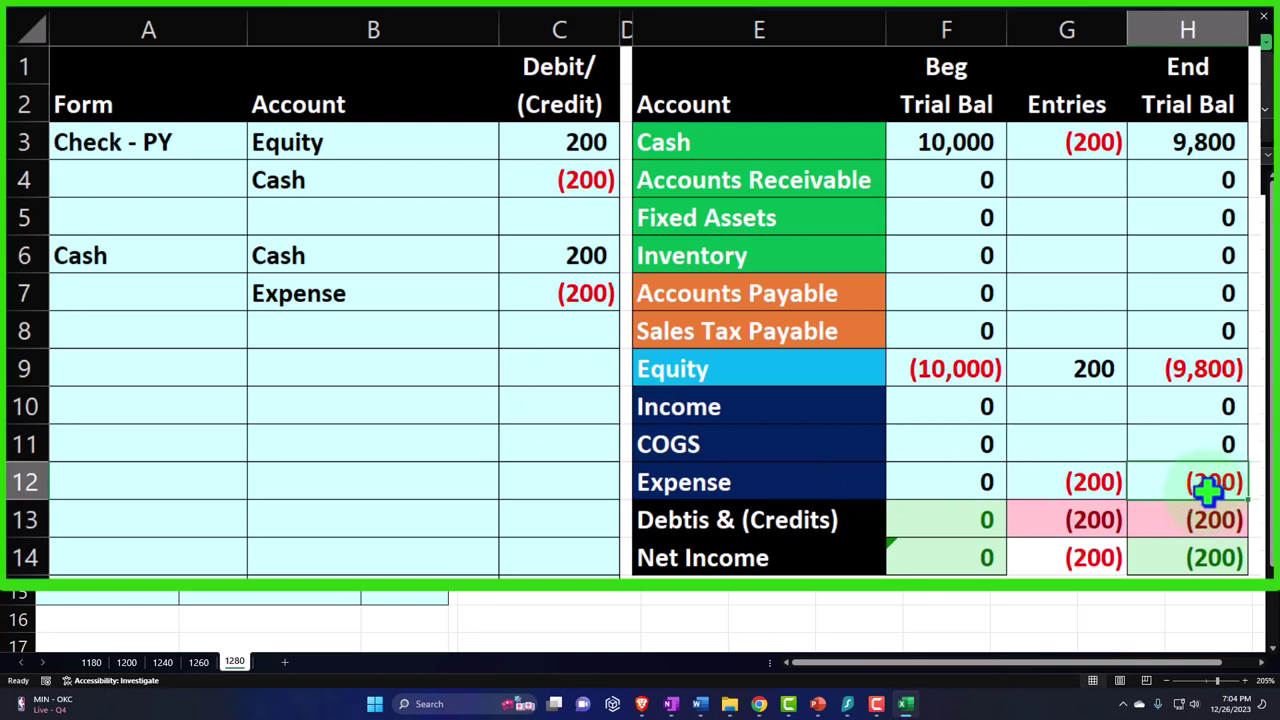
Set ending Net Income in H14 to =SUM(H10:H12).
click(1207, 558)
text(=SUM(H10:H12)
key(Return)
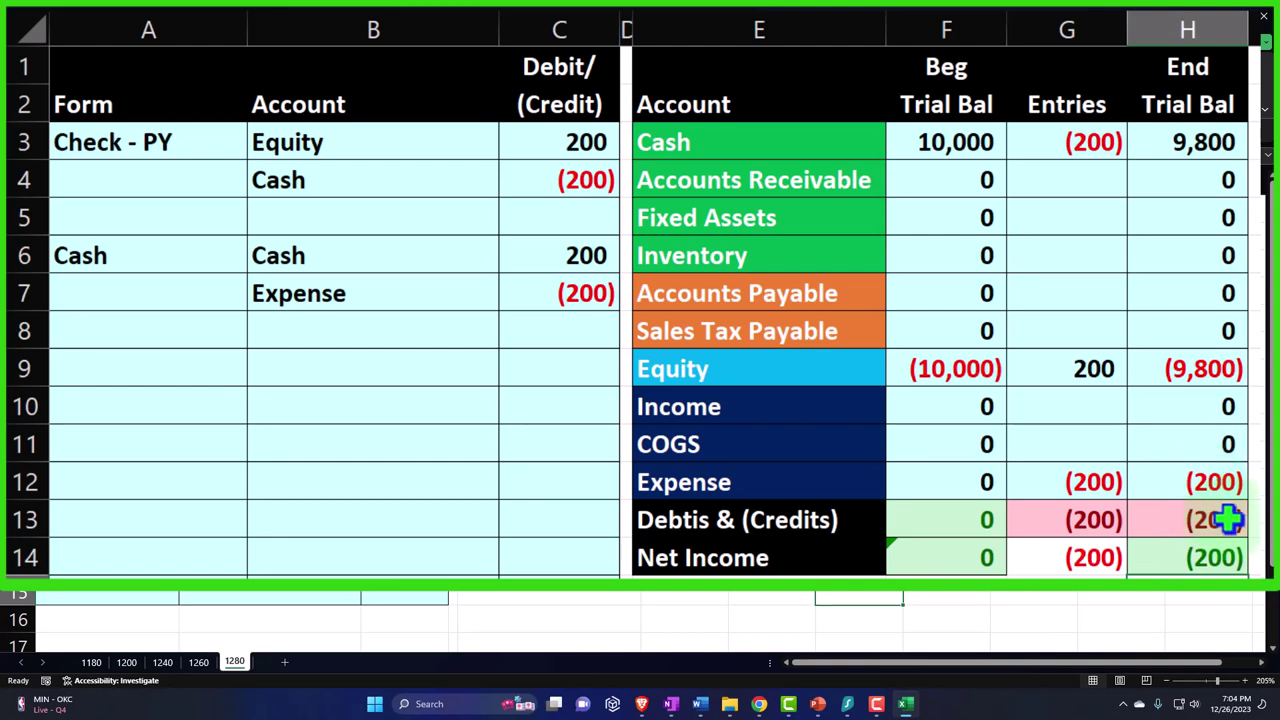
click(905, 704)
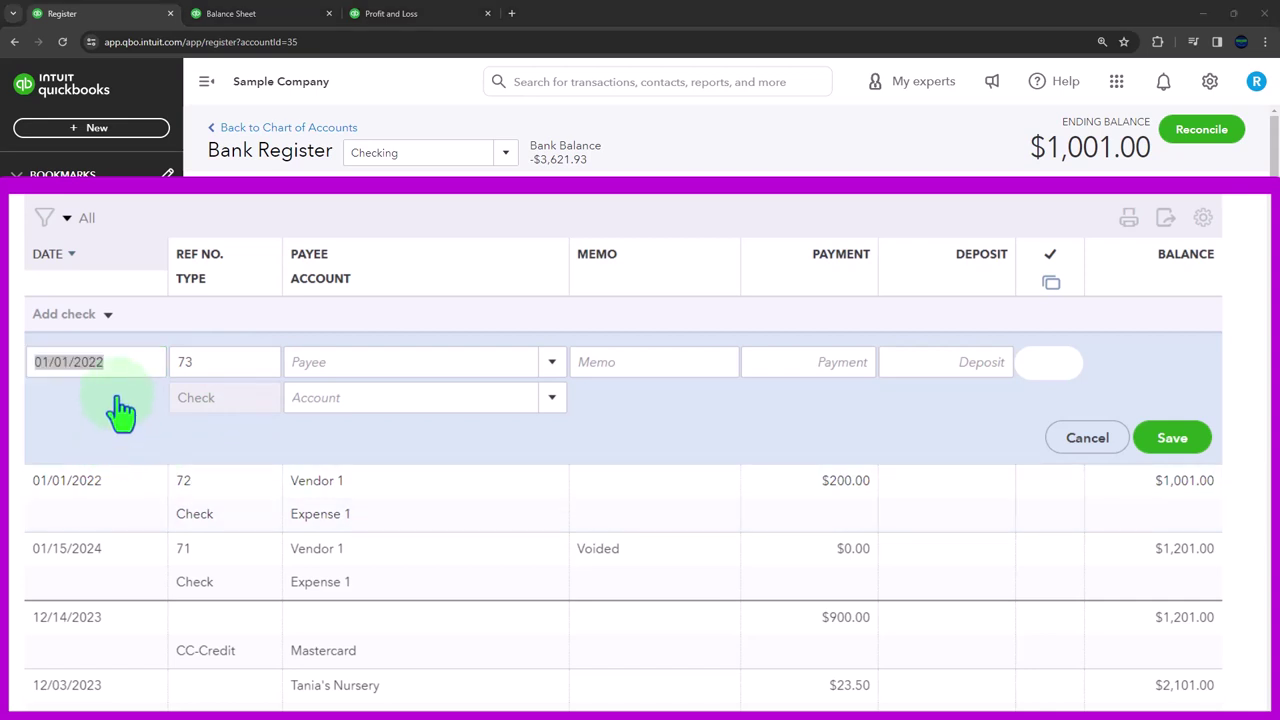
Save a 01/01/2022 journal entry Void 72 for Vendor 1, $200.00 payment to Expense 1.
click(108, 316)
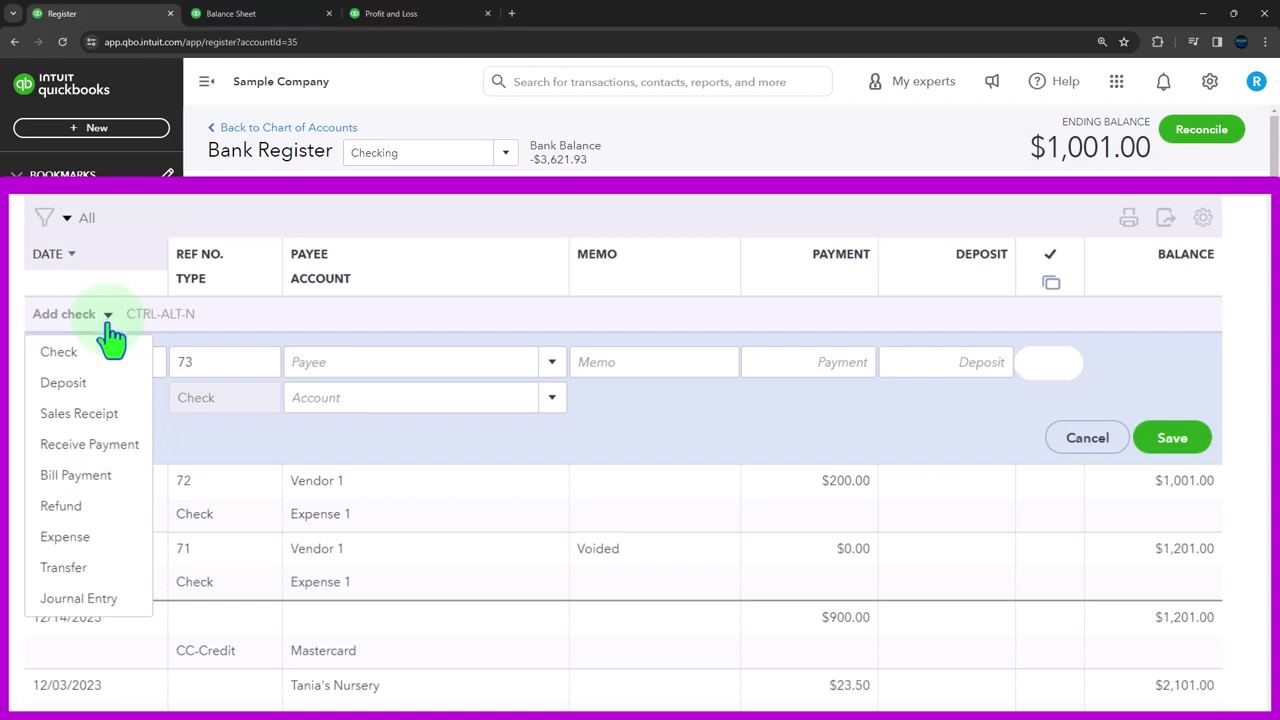
click(86, 600)
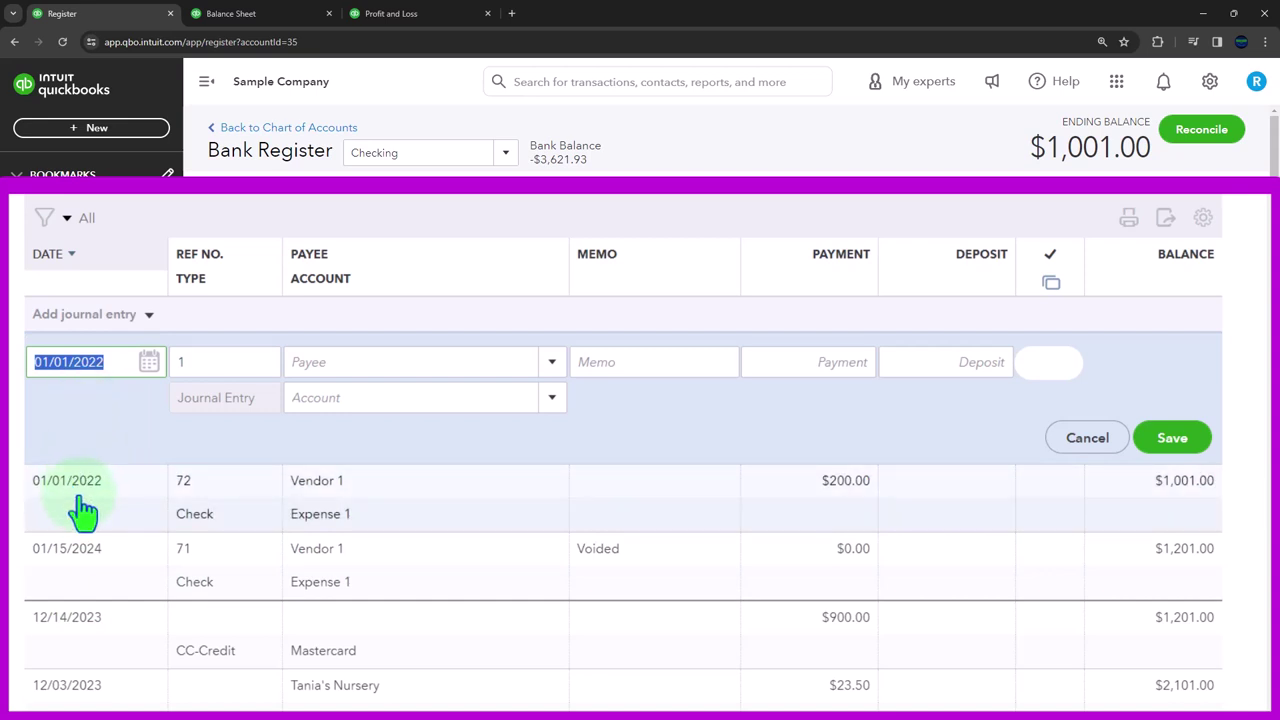
text(0101)
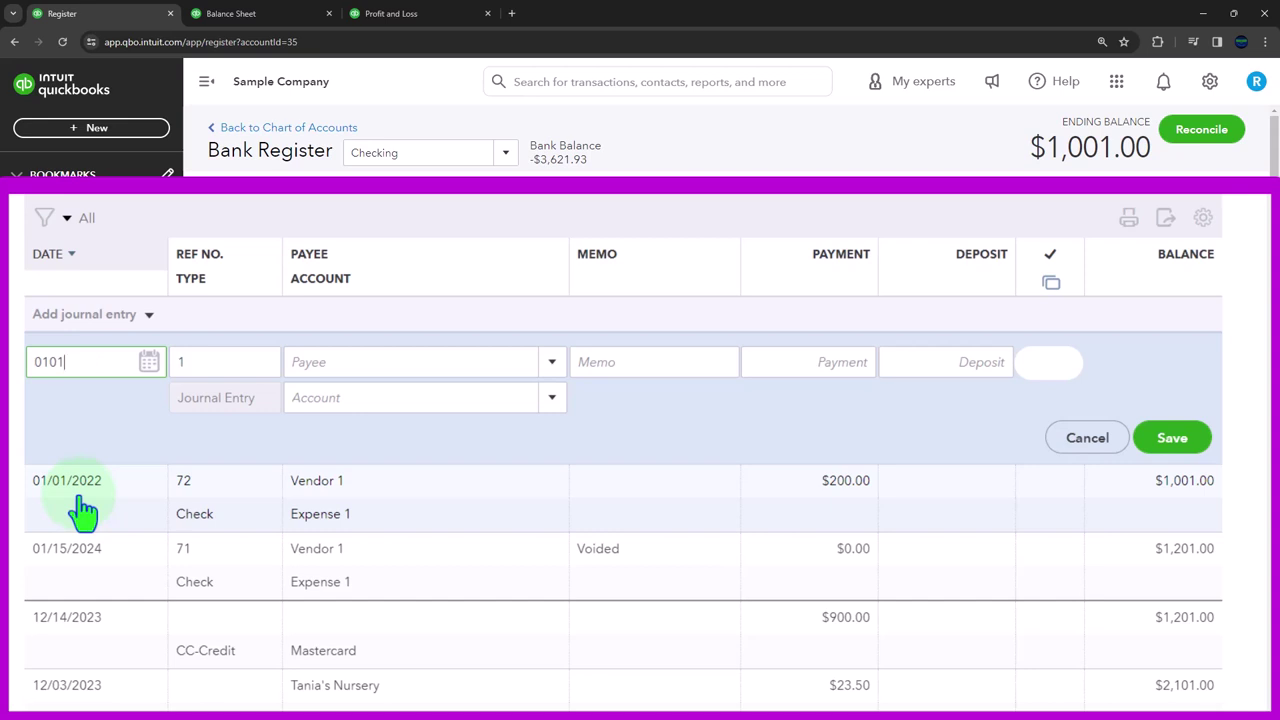
key(Tab)
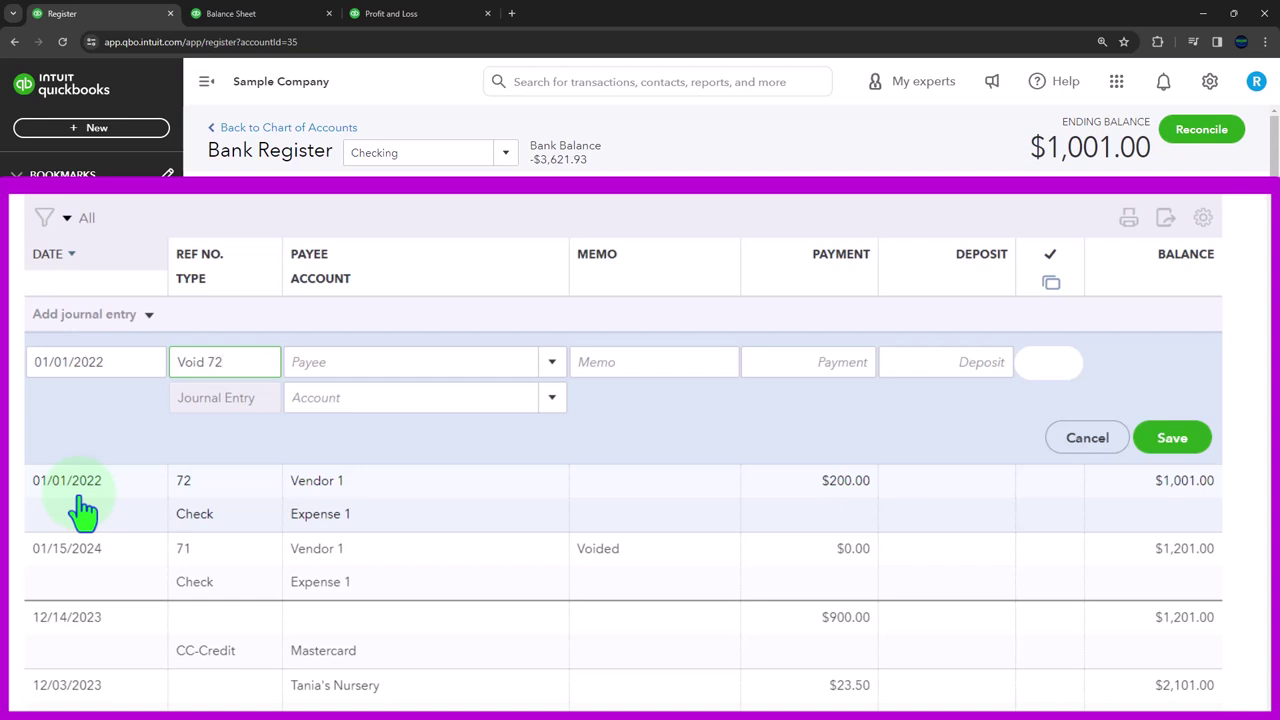
key(Tab)
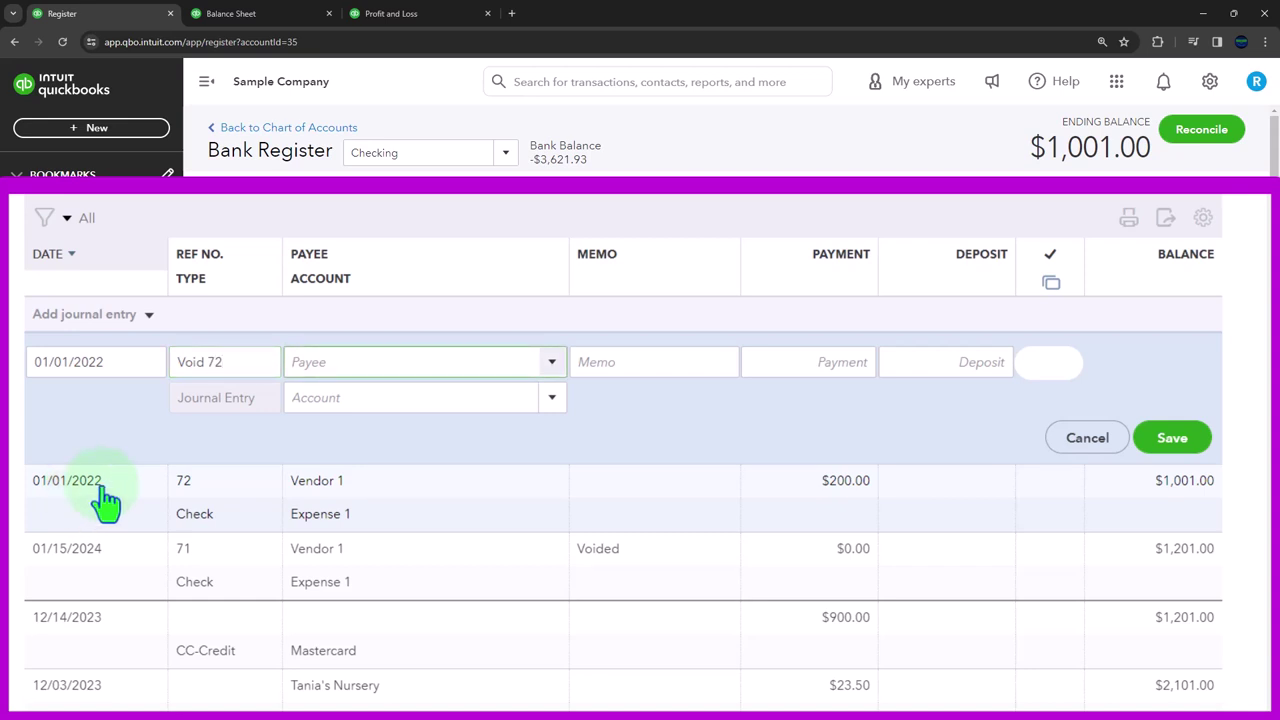
text(Vendor 1)
key(Tab)
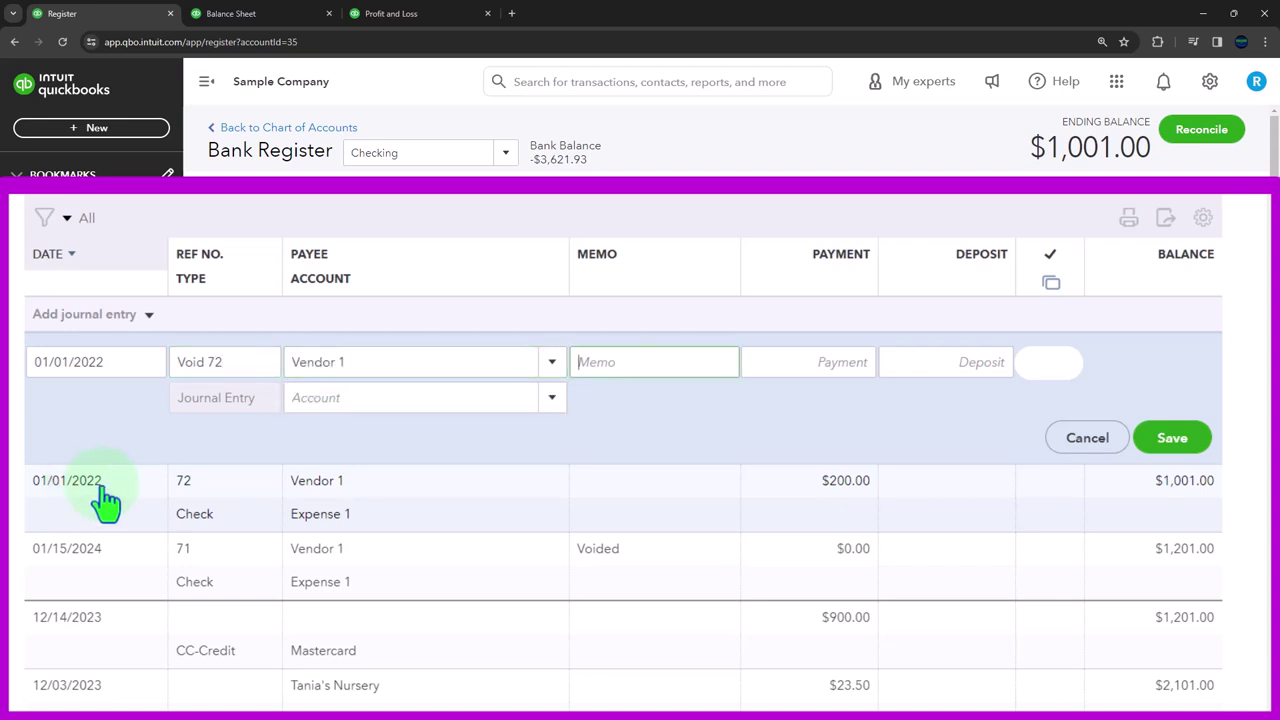
text(Void Check 72)
key(Tab)
text(2)
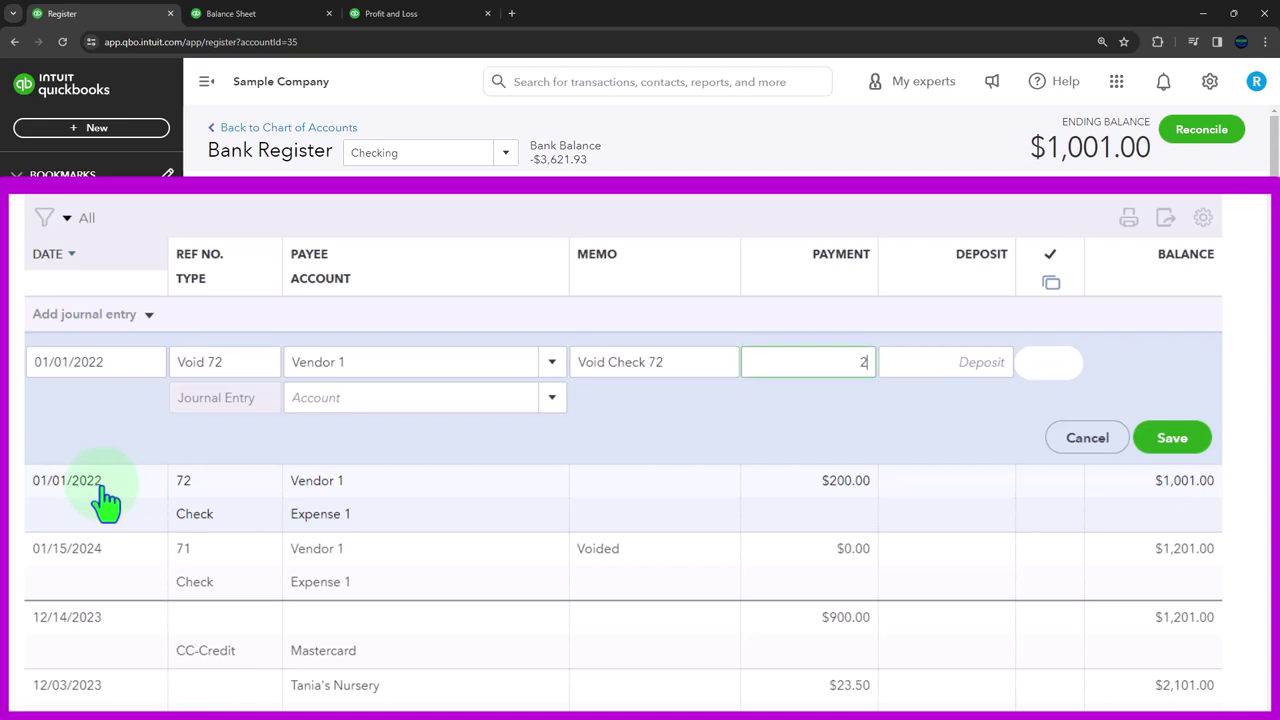
key(Tab)
key(Tab)
key(Tab)
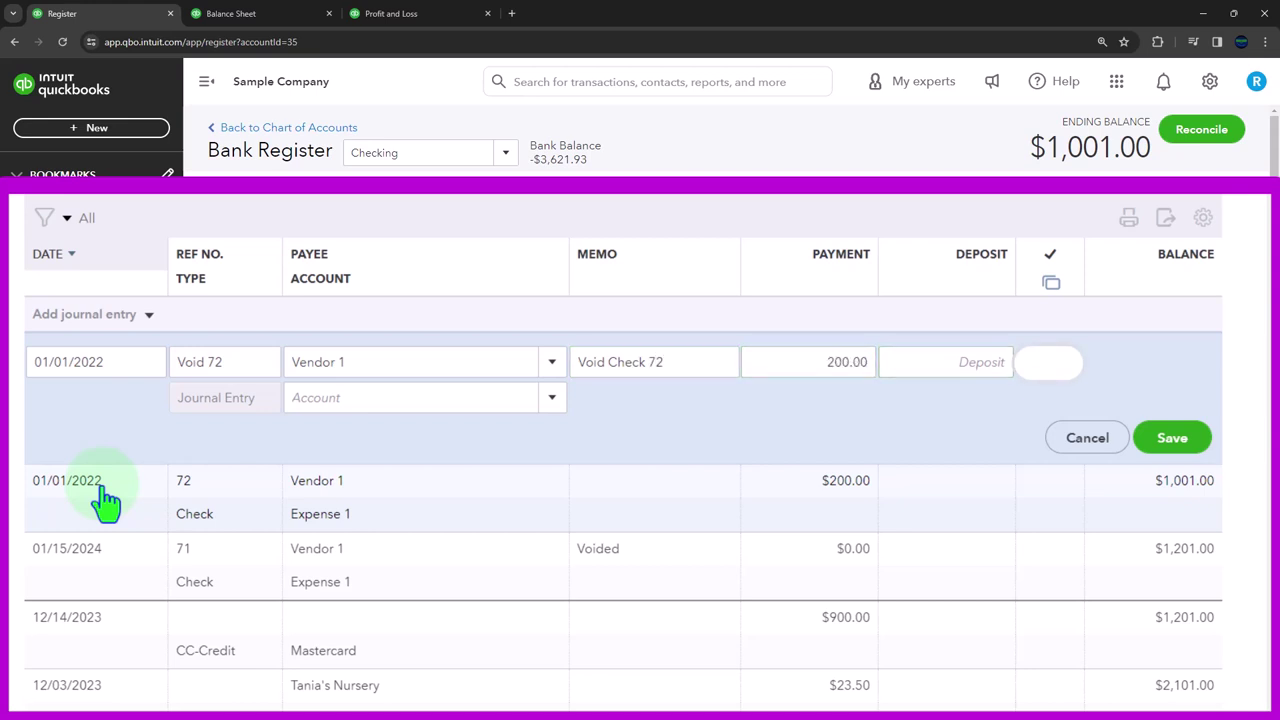
text(Expense 1)
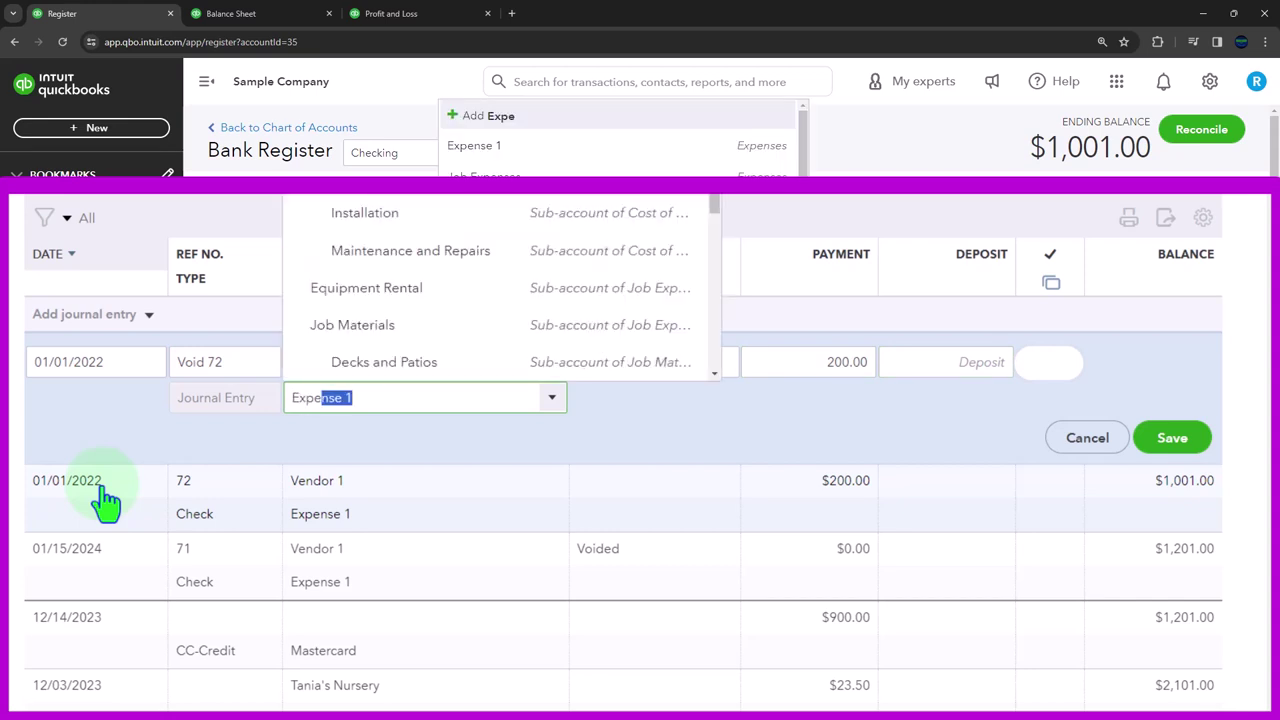
key(Tab)
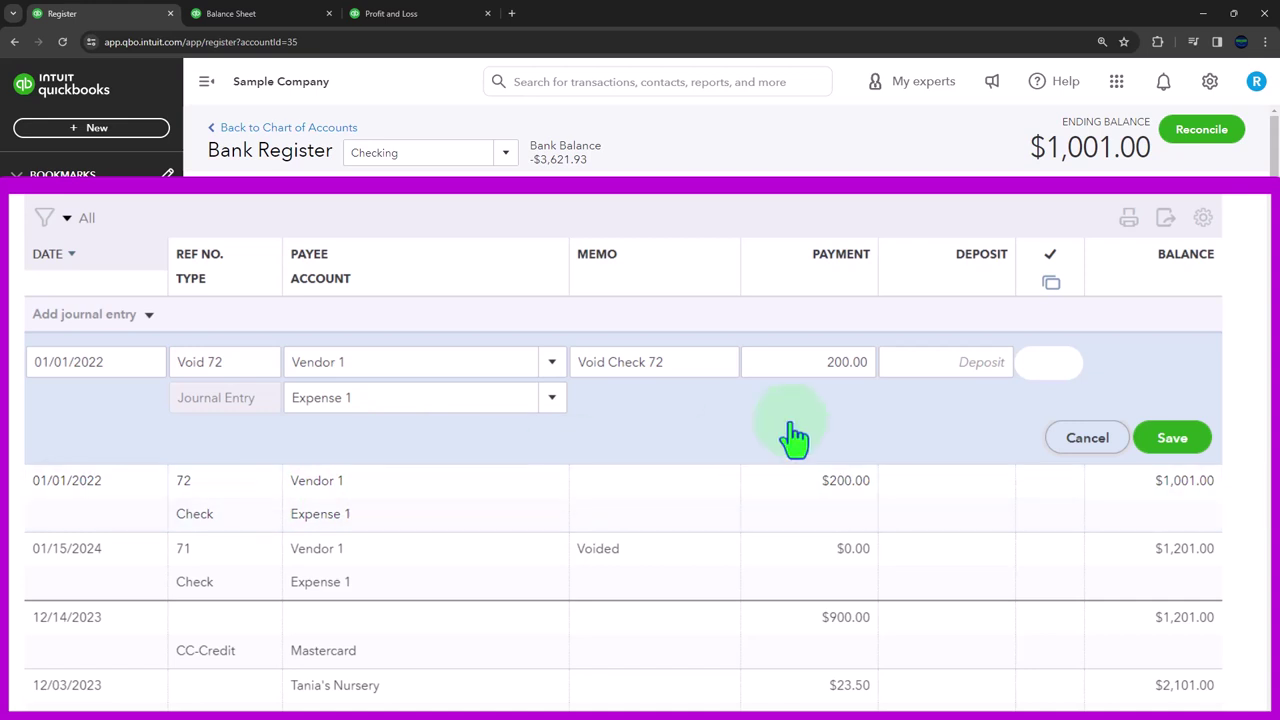
click(1188, 432)
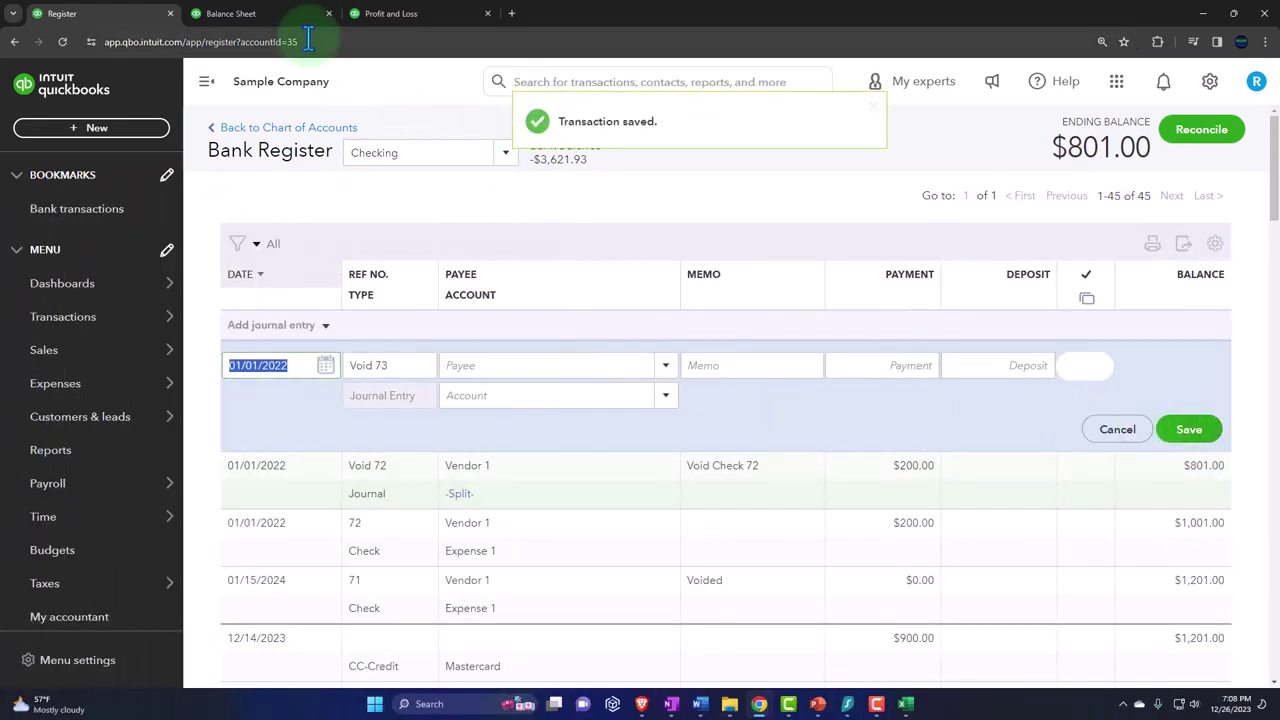
Rerun the Profit and Loss report, then return to the Checking register.
click(390, 13)
click(755, 166)
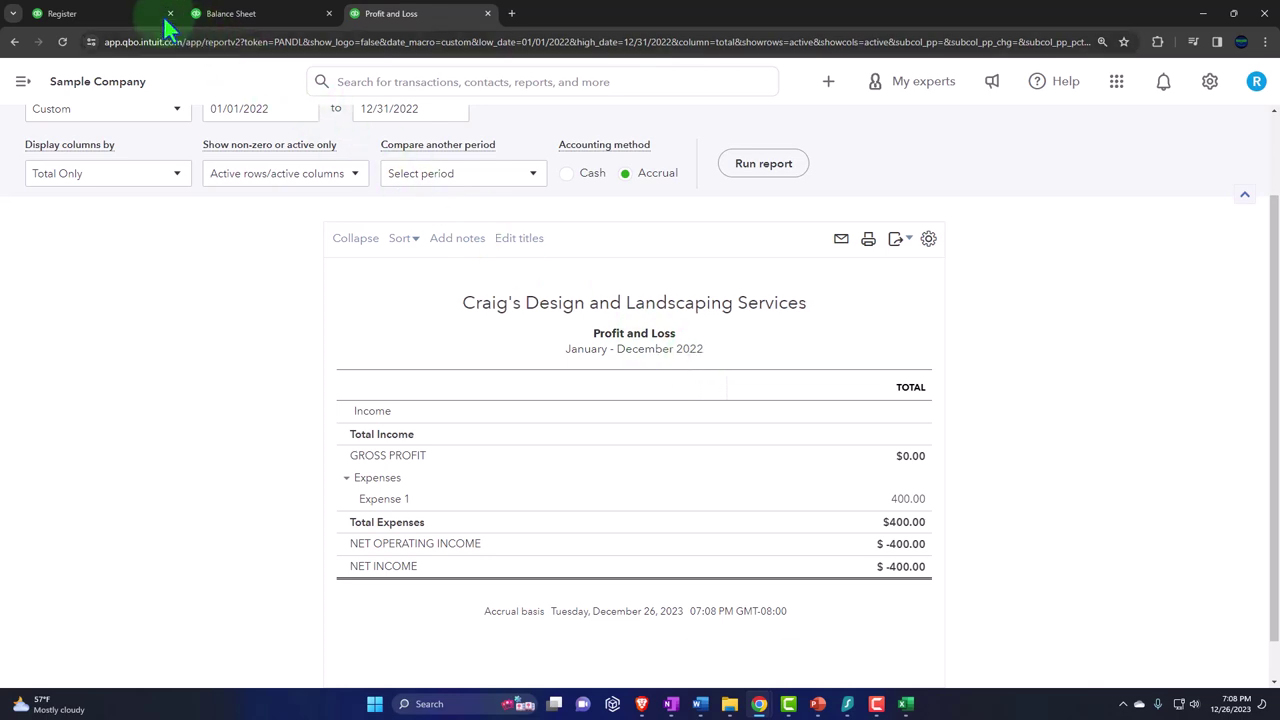
click(137, 14)
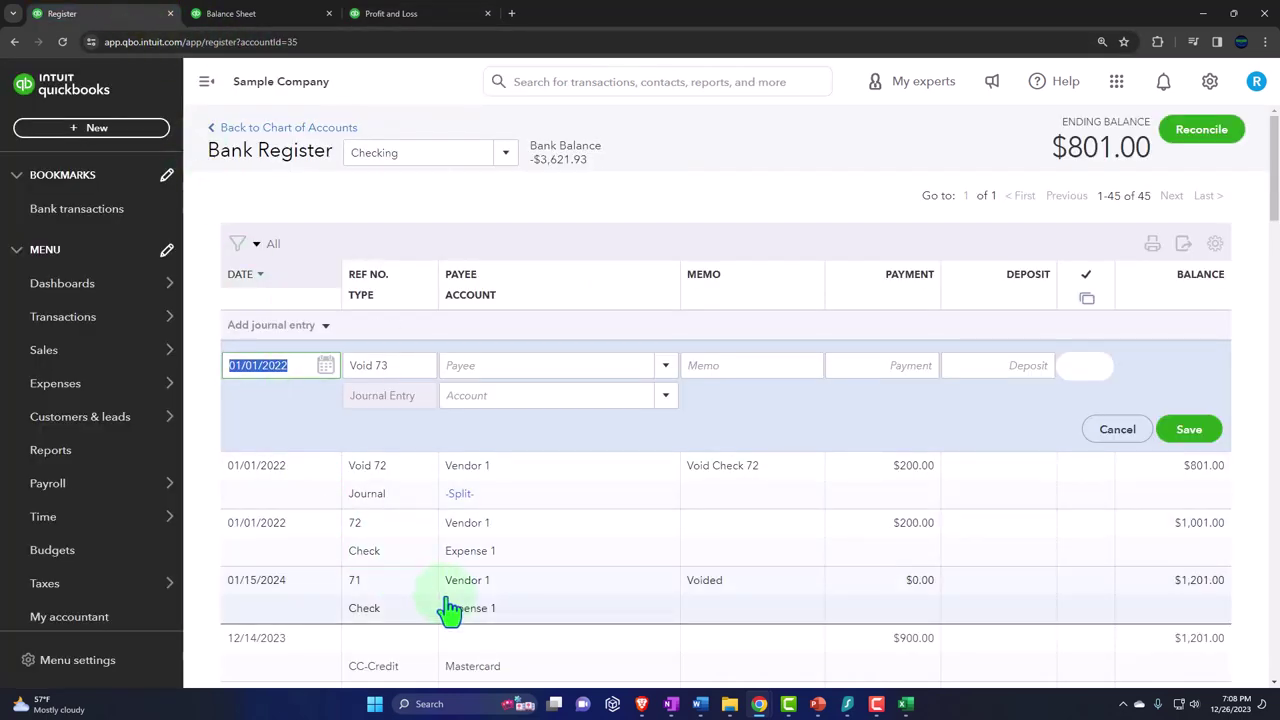
click(540, 553)
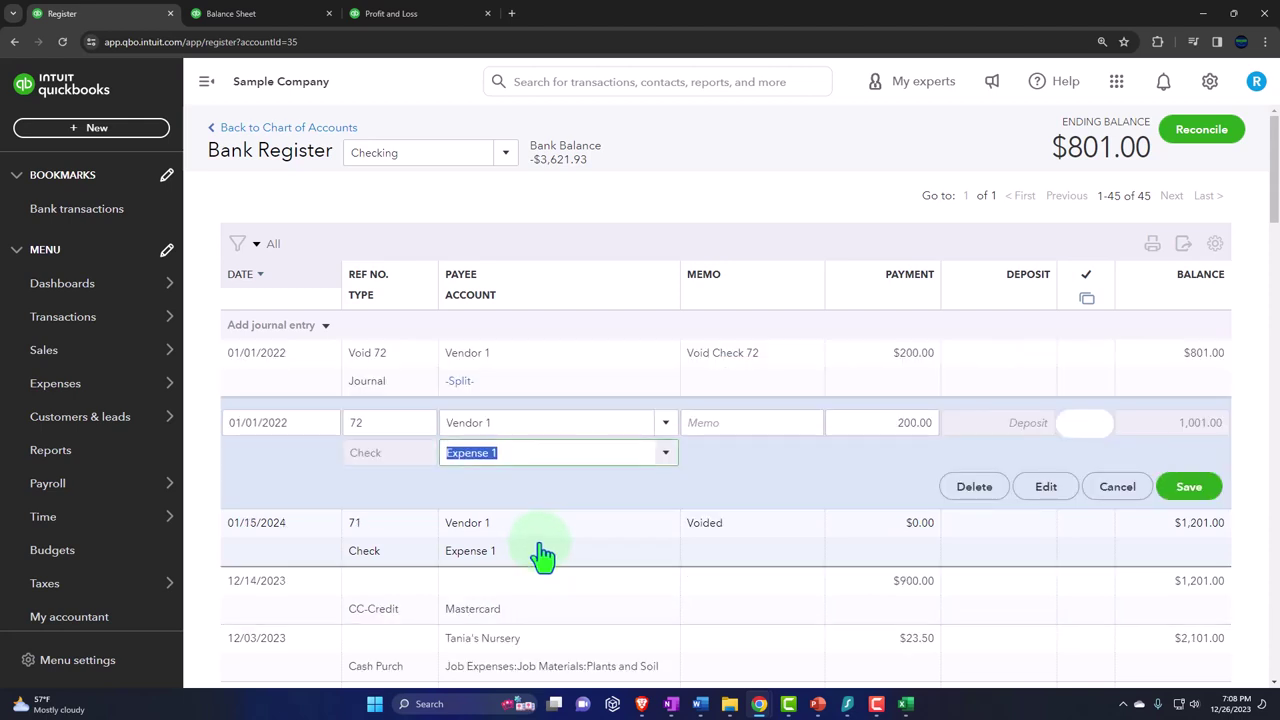
Void check 72 from its full form through More > Void and confirm.
click(1045, 488)
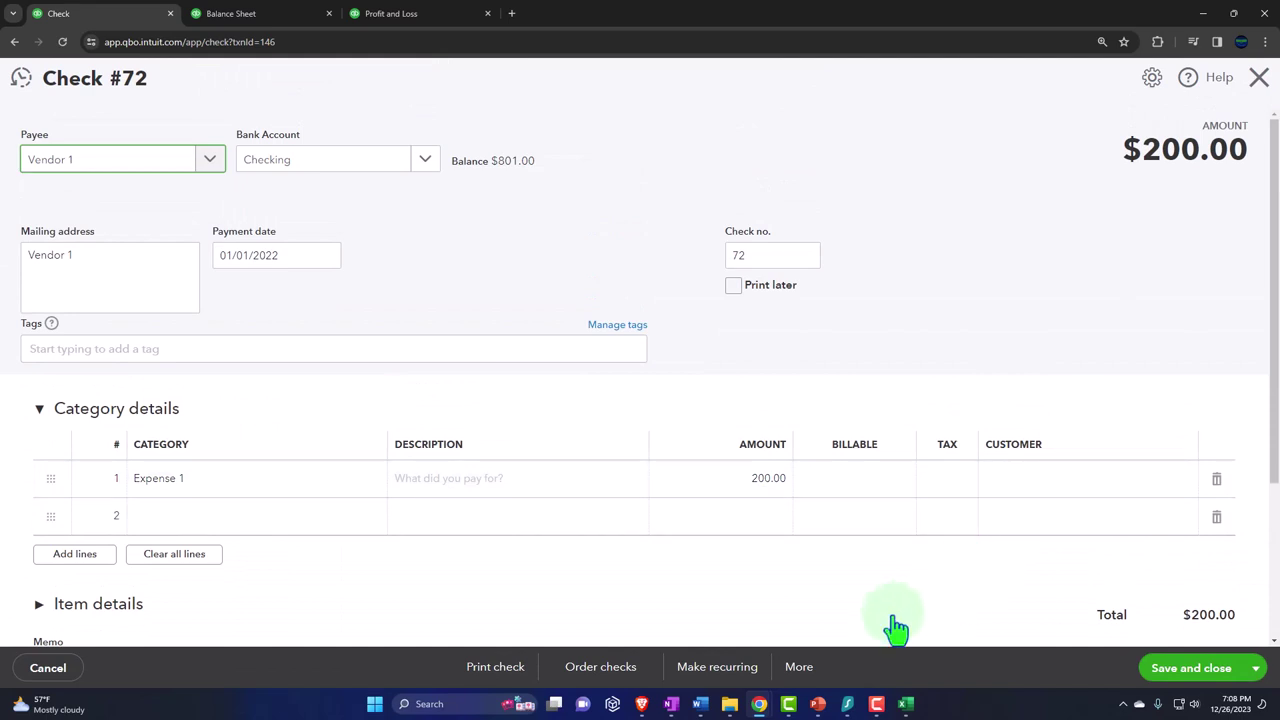
click(799, 670)
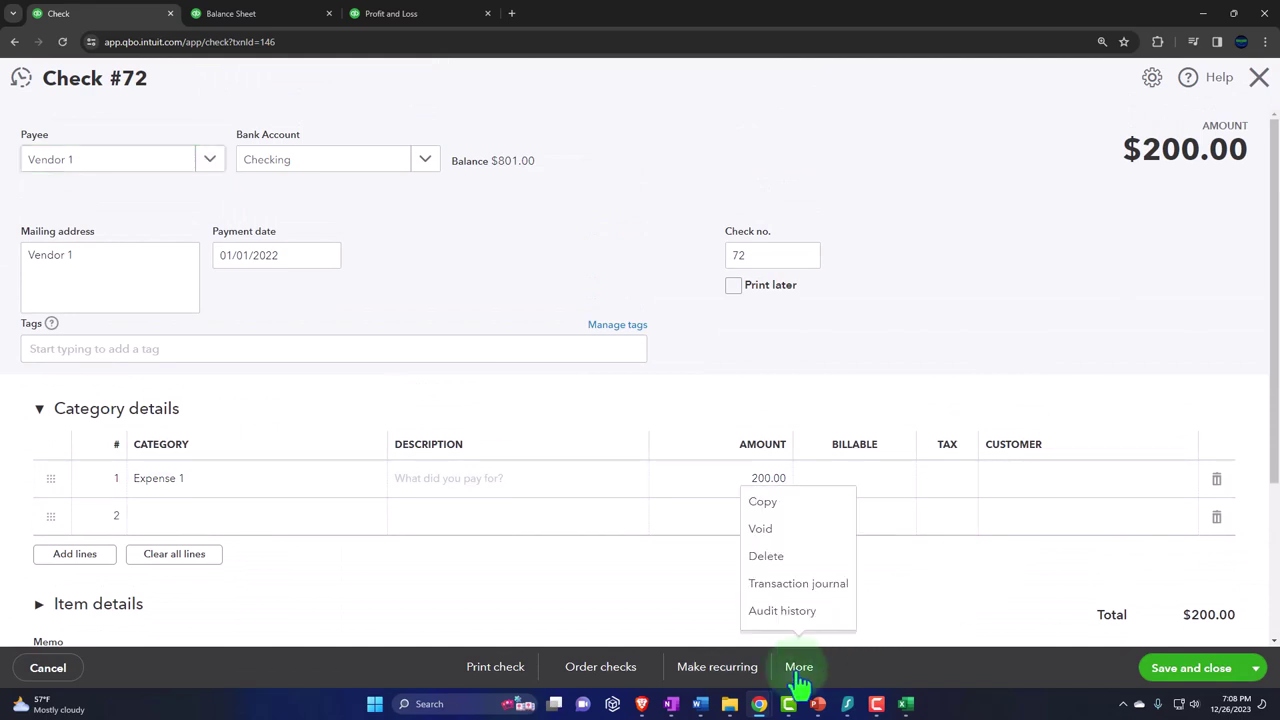
click(795, 540)
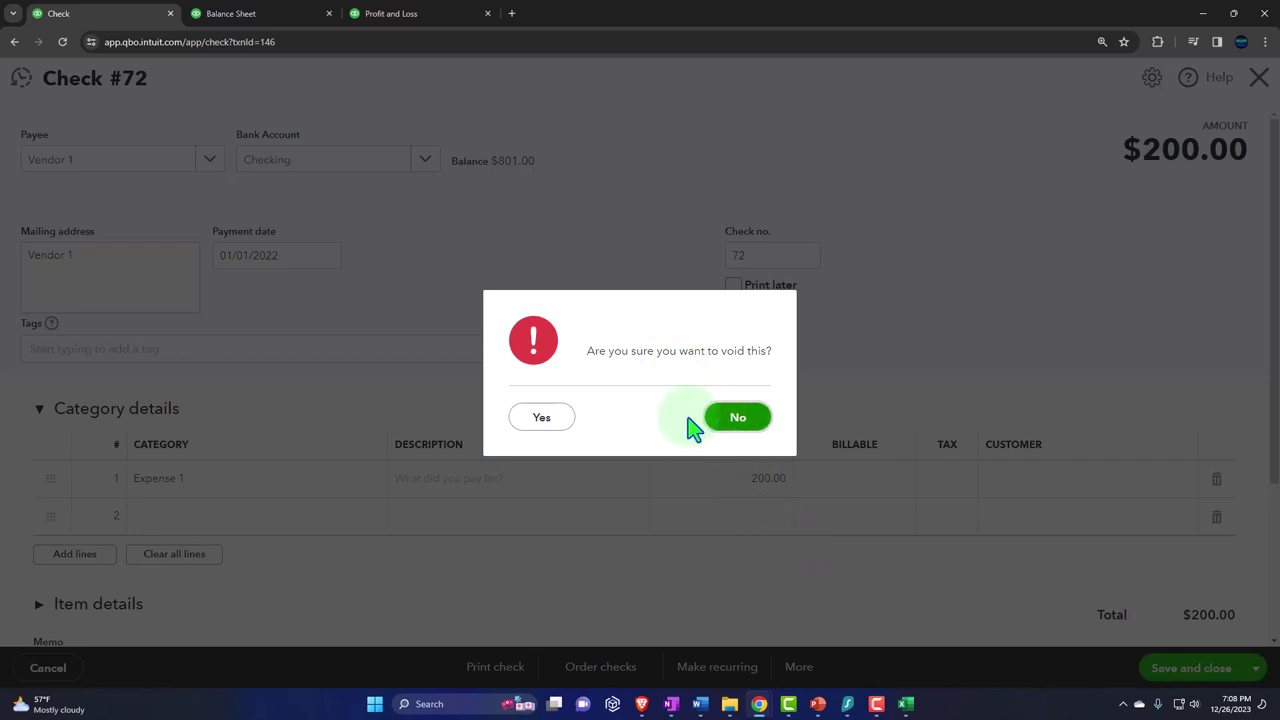
click(554, 419)
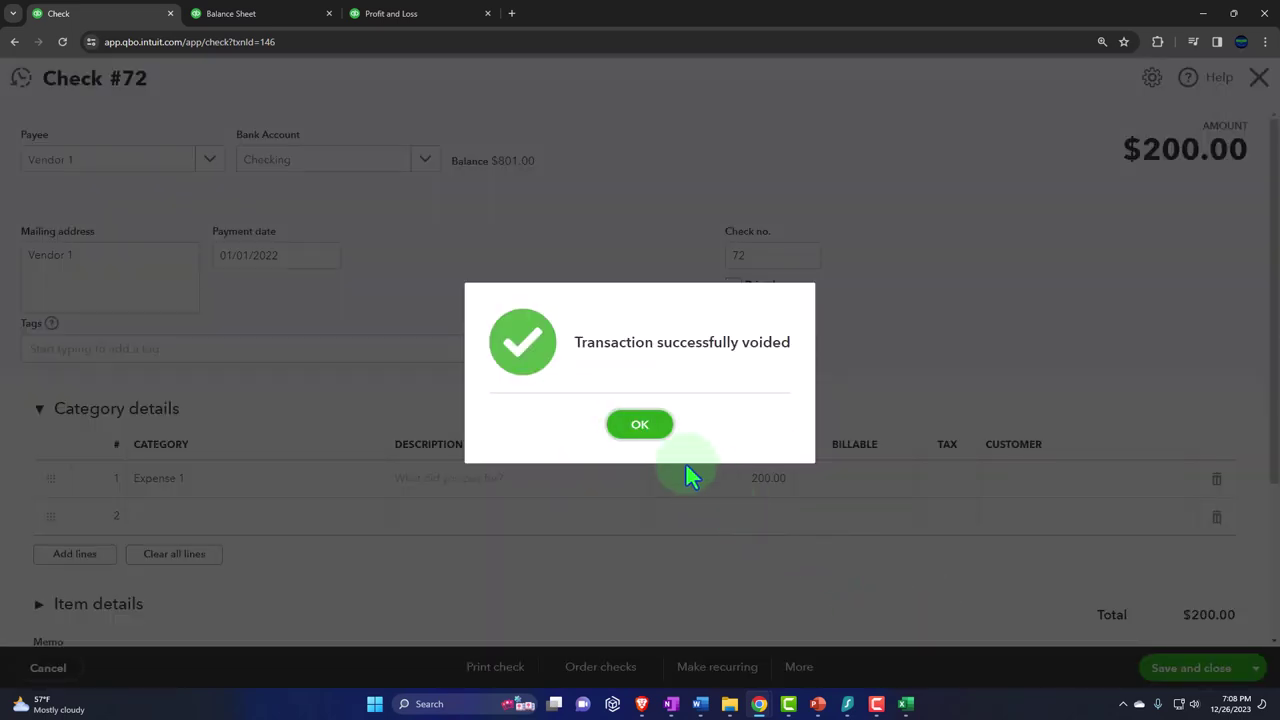
click(638, 428)
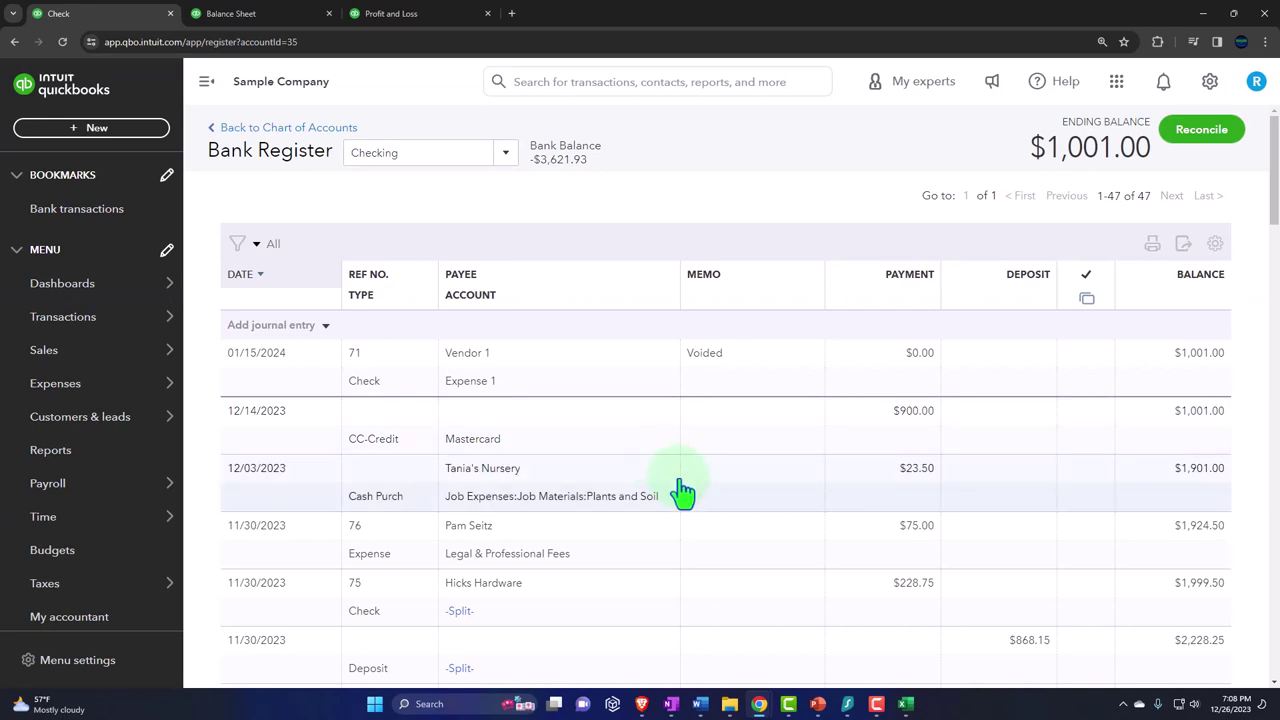
Rerun the 2022 Profit and Loss, review Expense 1's transaction report, and go back.
click(385, 14)
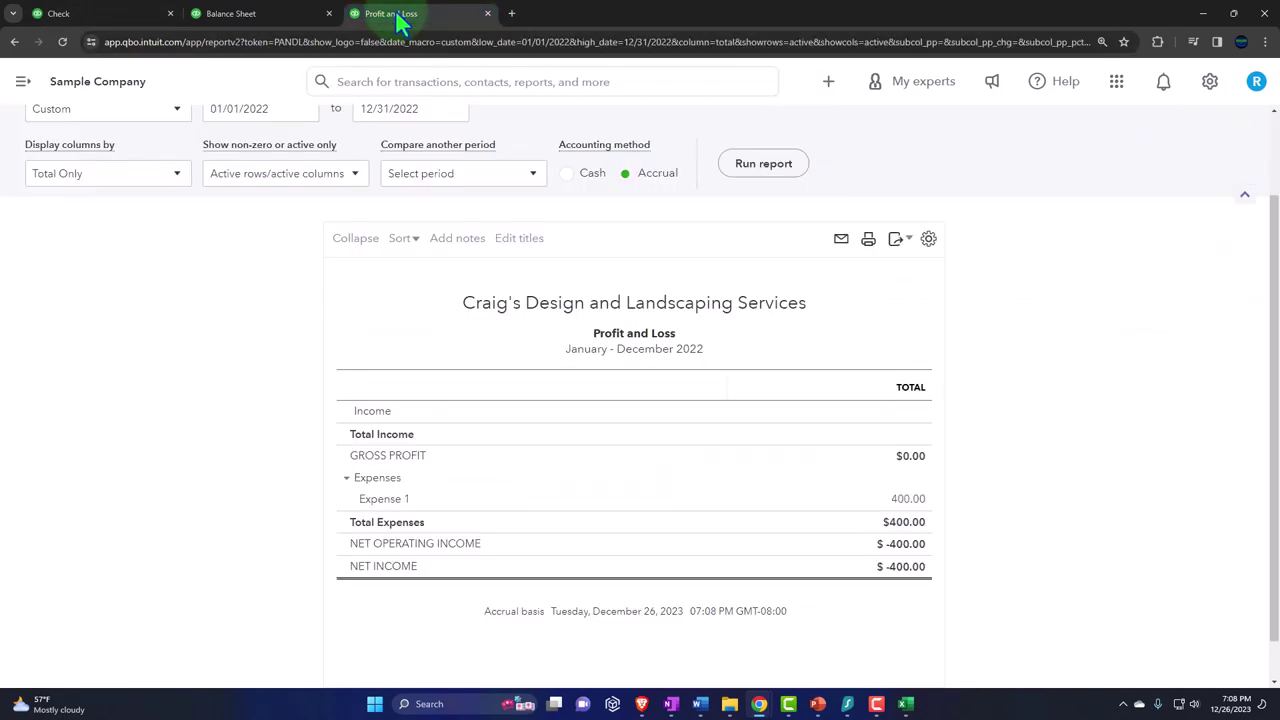
click(765, 170)
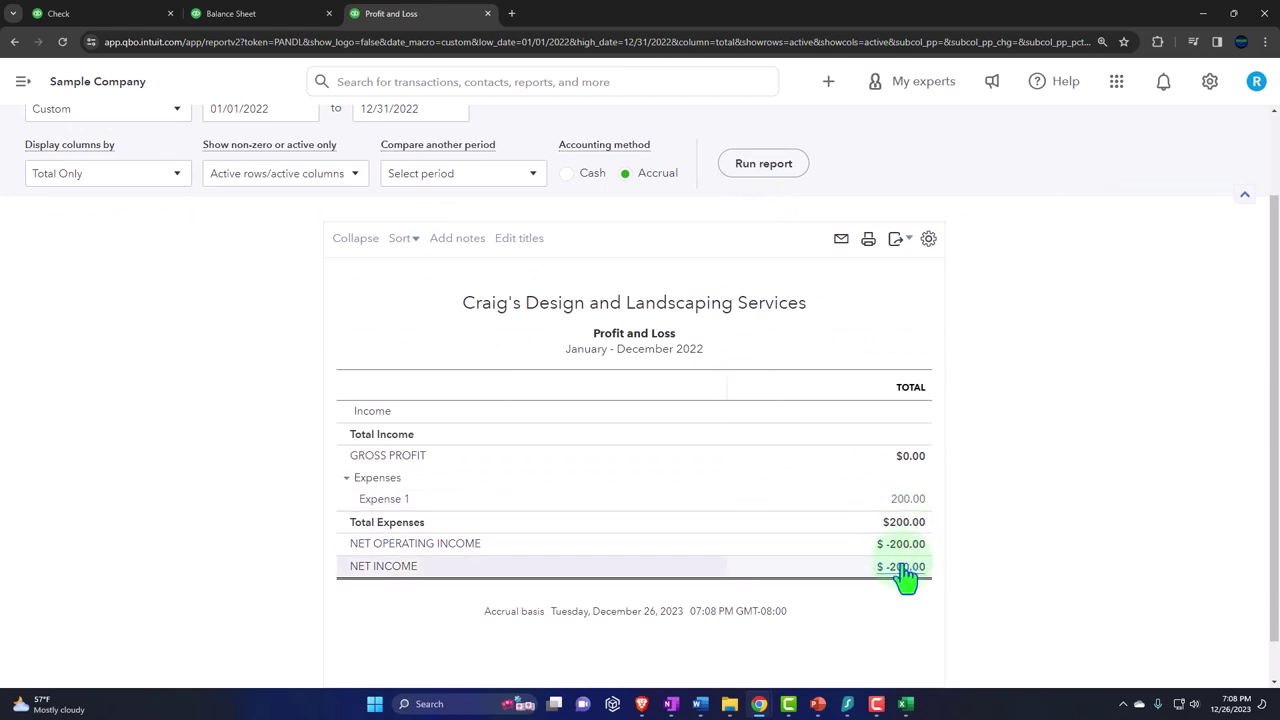
click(908, 500)
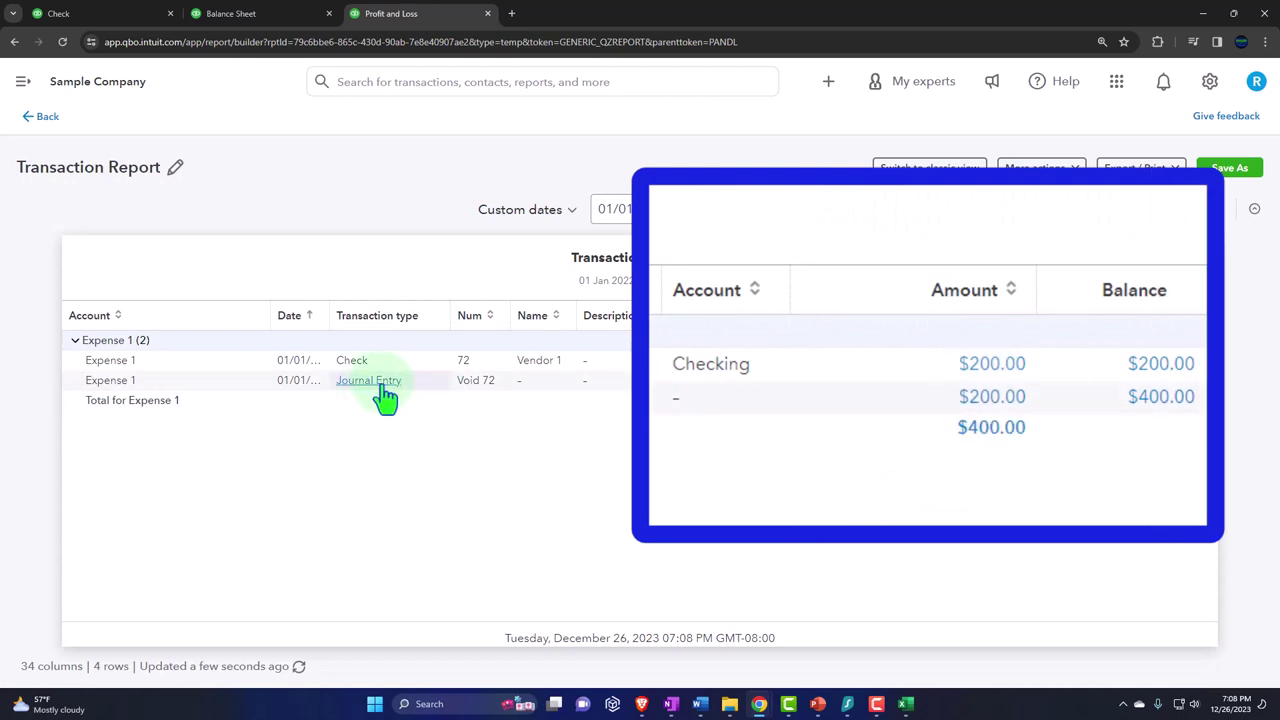
click(455, 398)
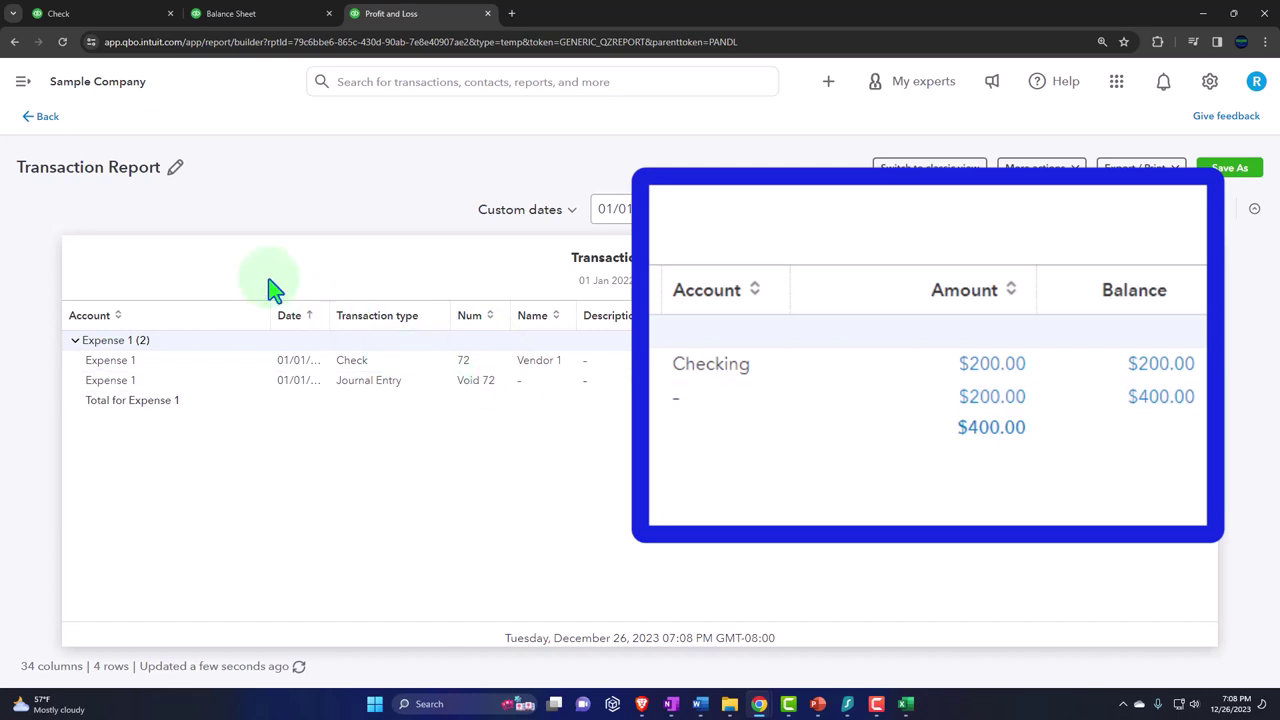
click(47, 118)
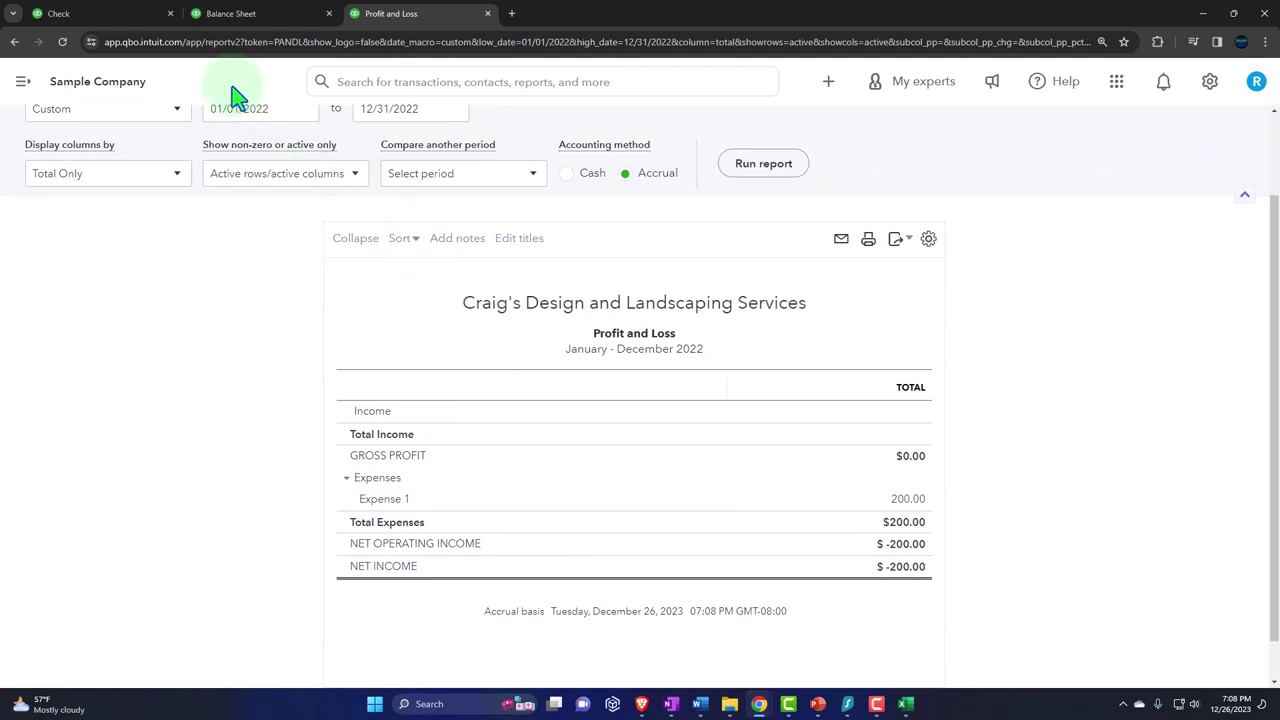
Start a 01/05/2024 register journal entry for Vendor 1 with memo 'Void Check 72'.
click(115, 14)
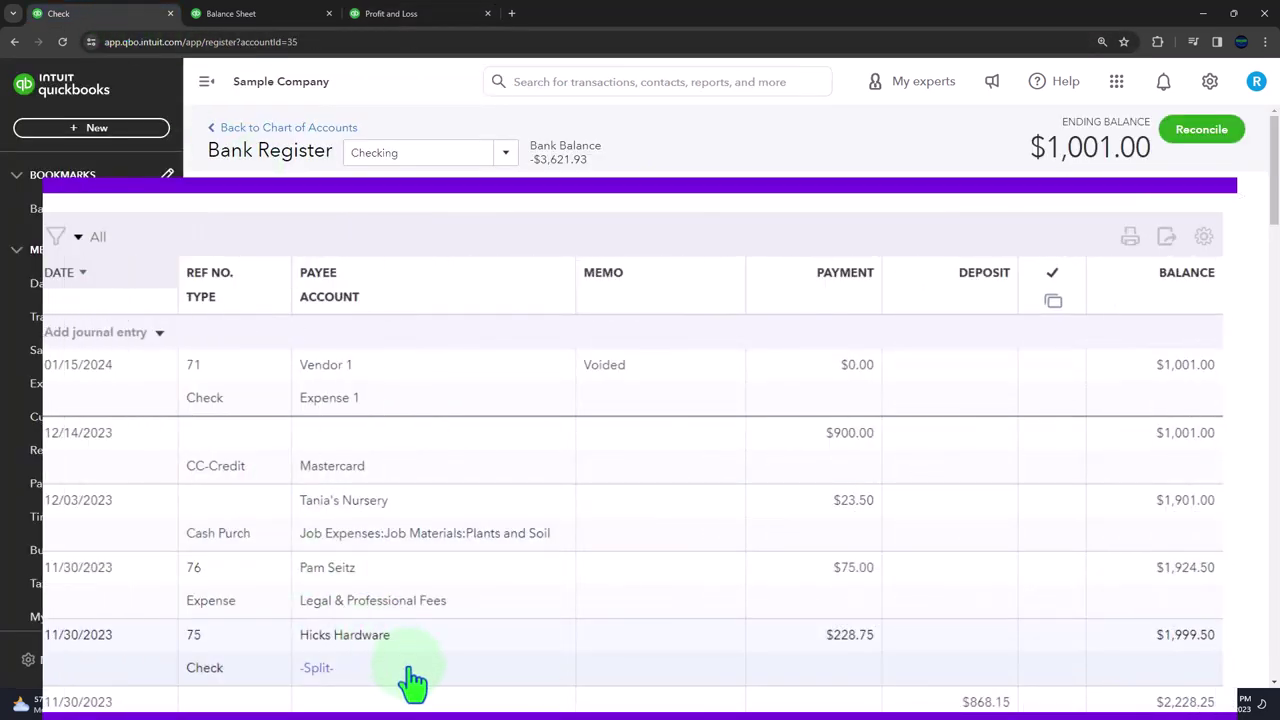
mouse_move(412, 680)
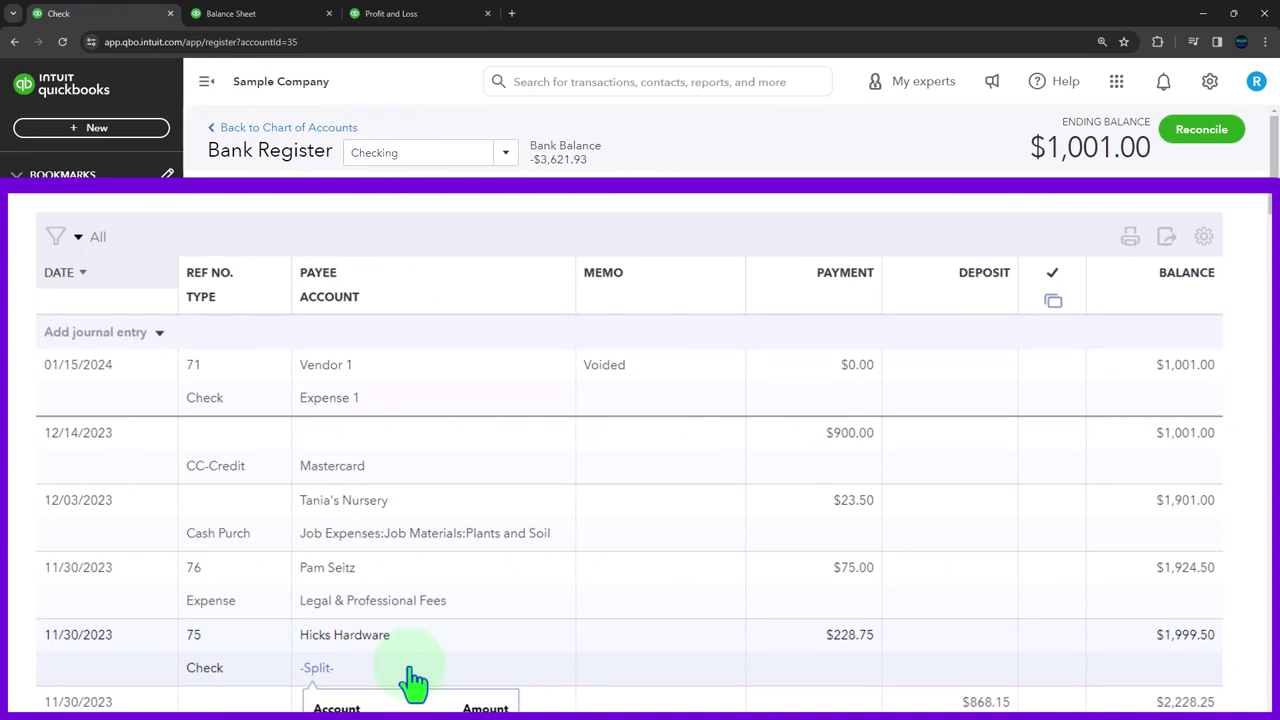
click(159, 334)
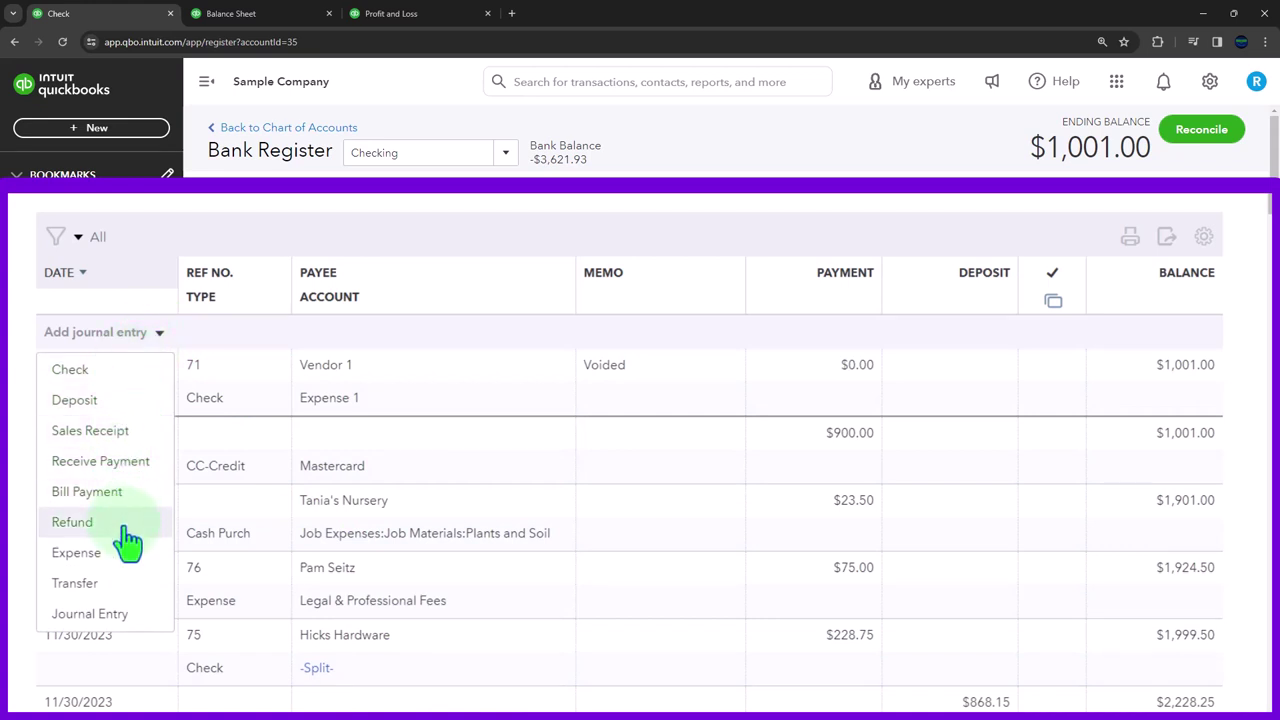
click(113, 614)
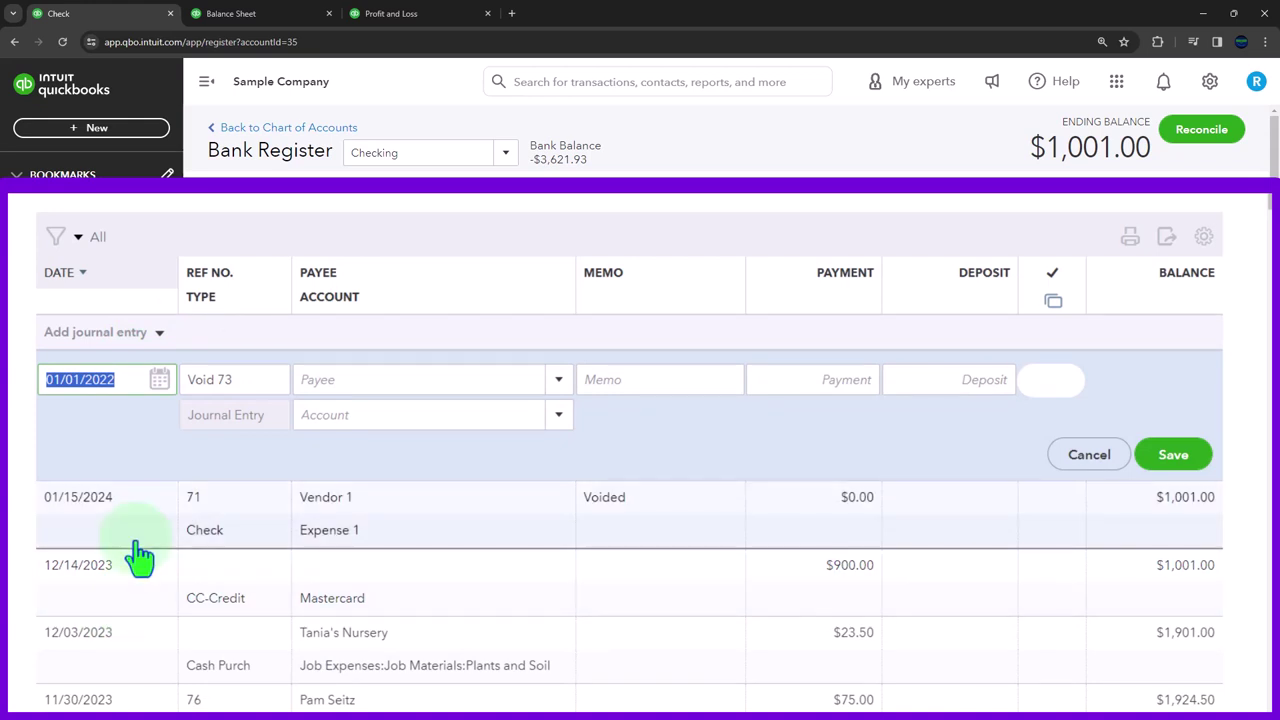
text(010524)
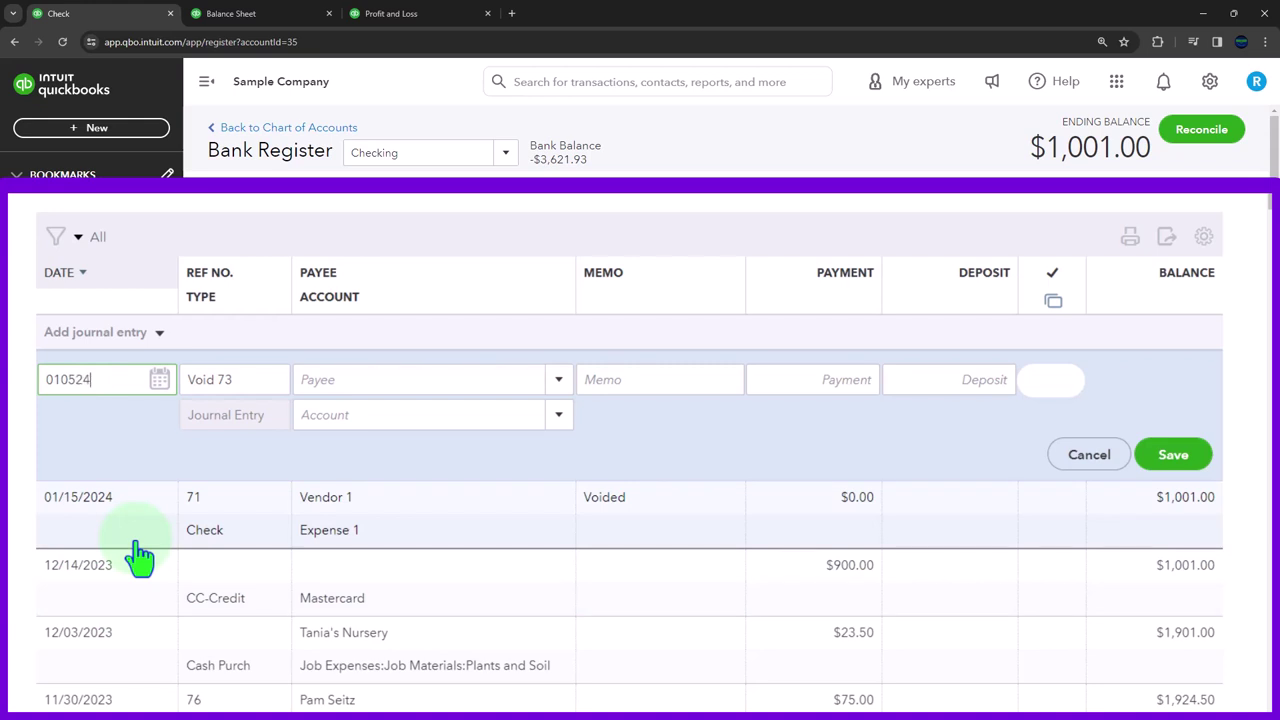
key(Tab)
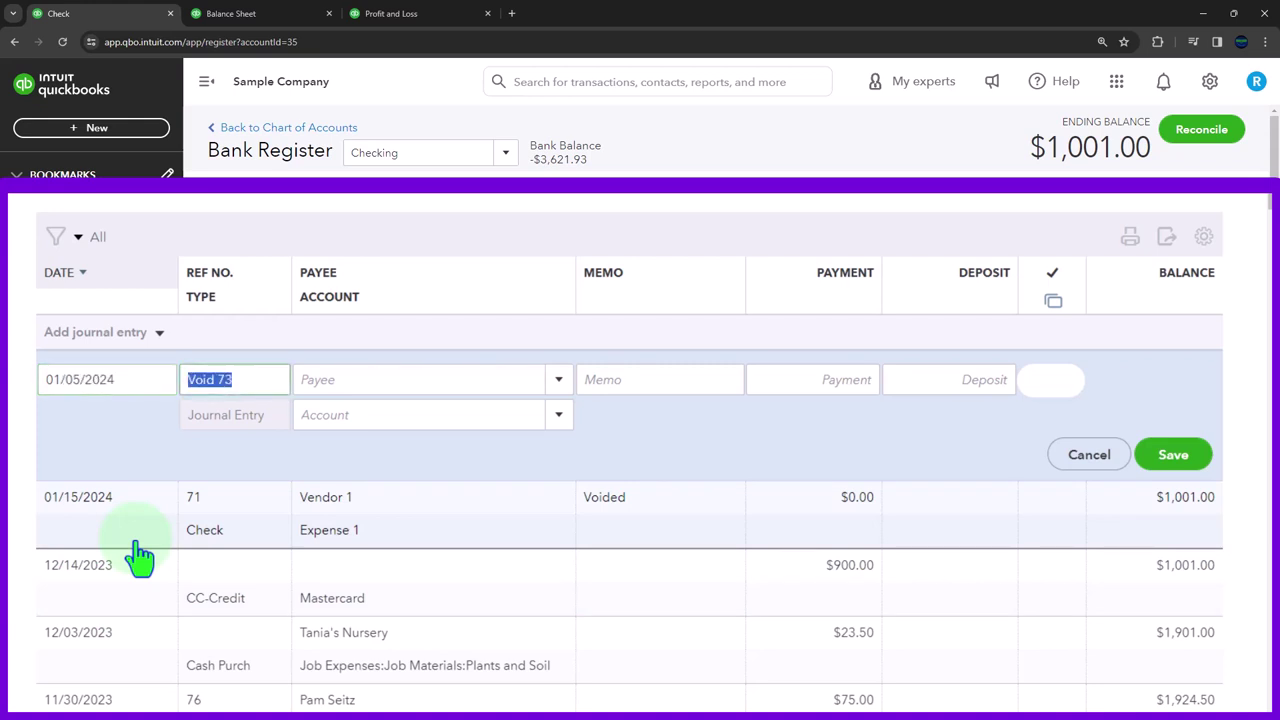
key(Tab)
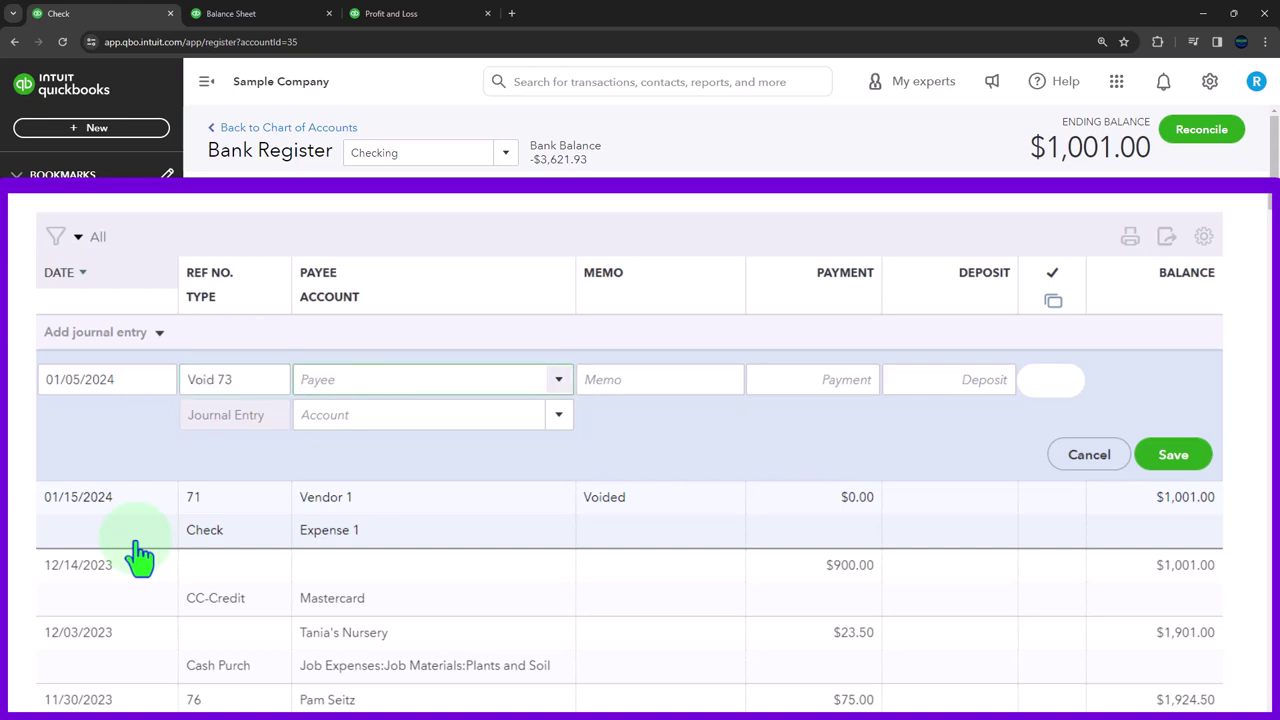
text(ven)
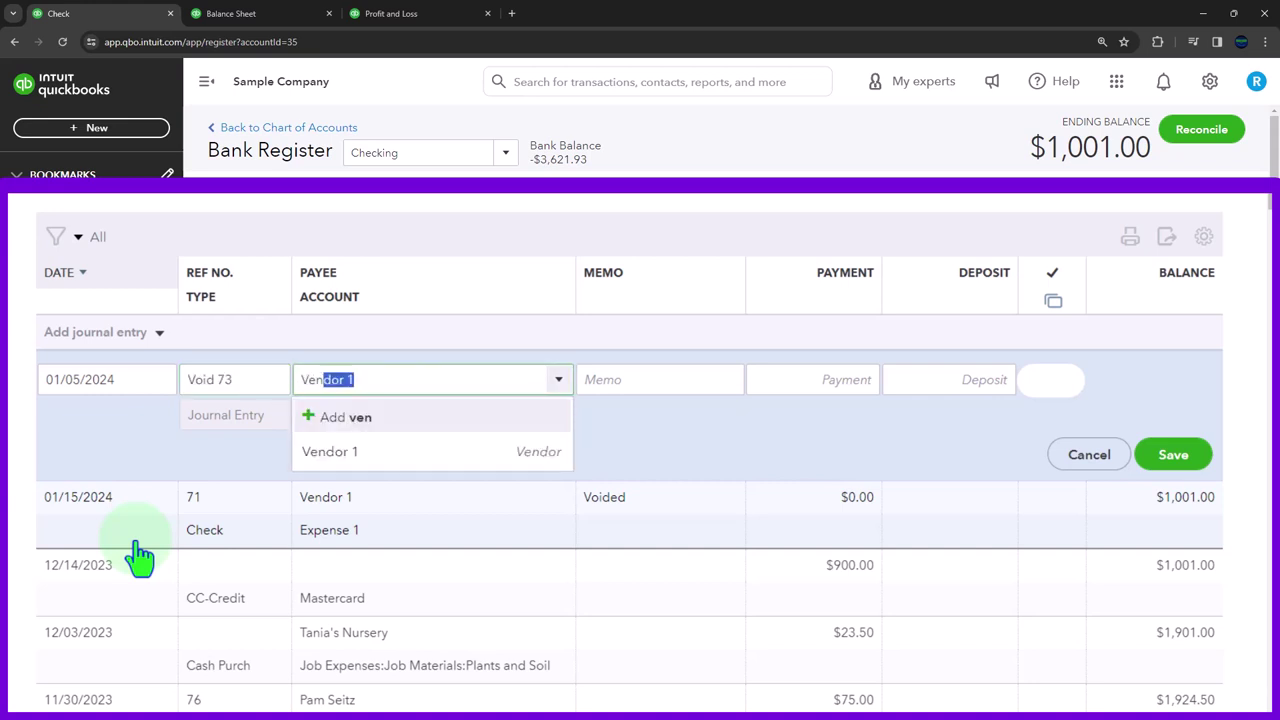
key(Tab)
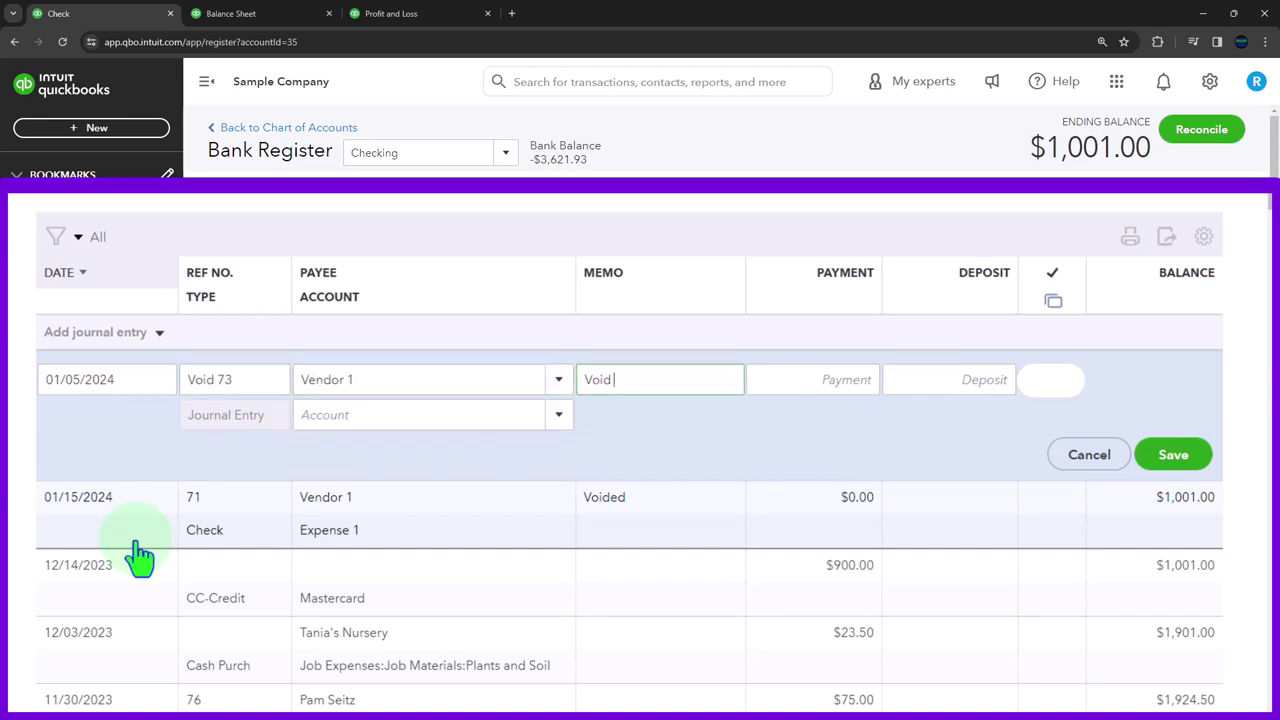
text(Void Check 72)
key(Tab)
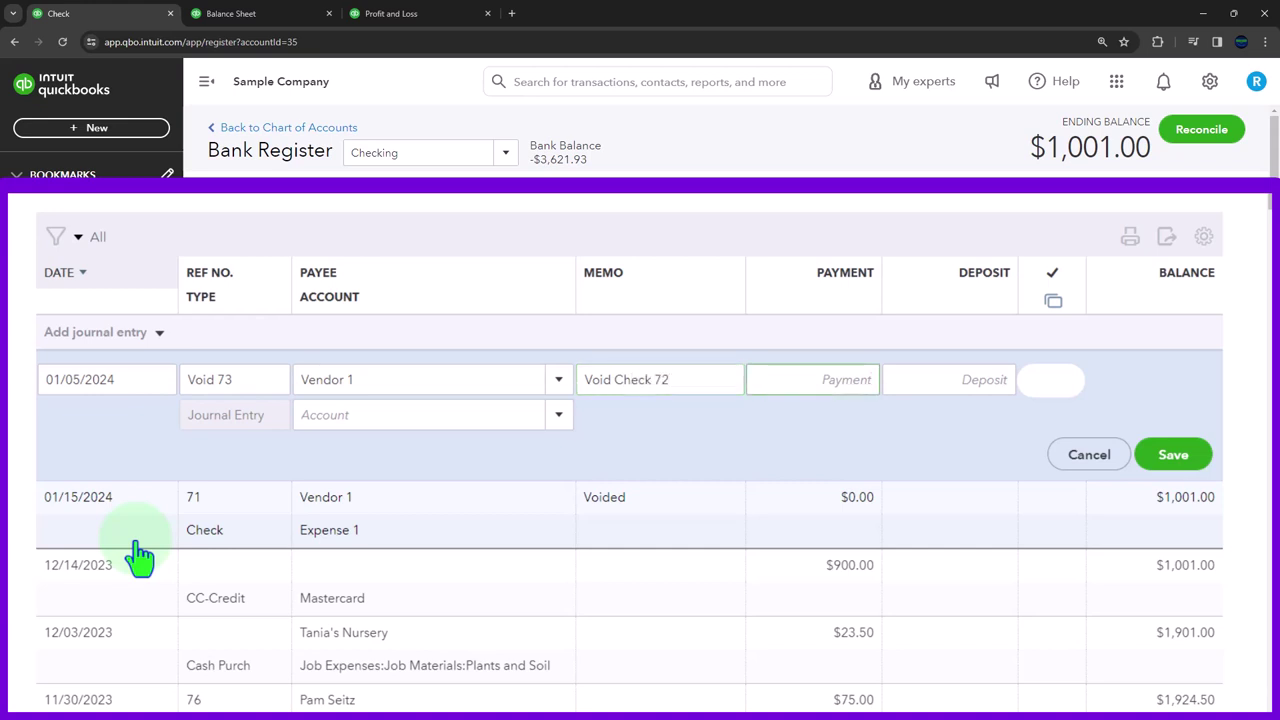
Enter a 200.00 deposit against Expense 1 and save the entry.
key(Tab)
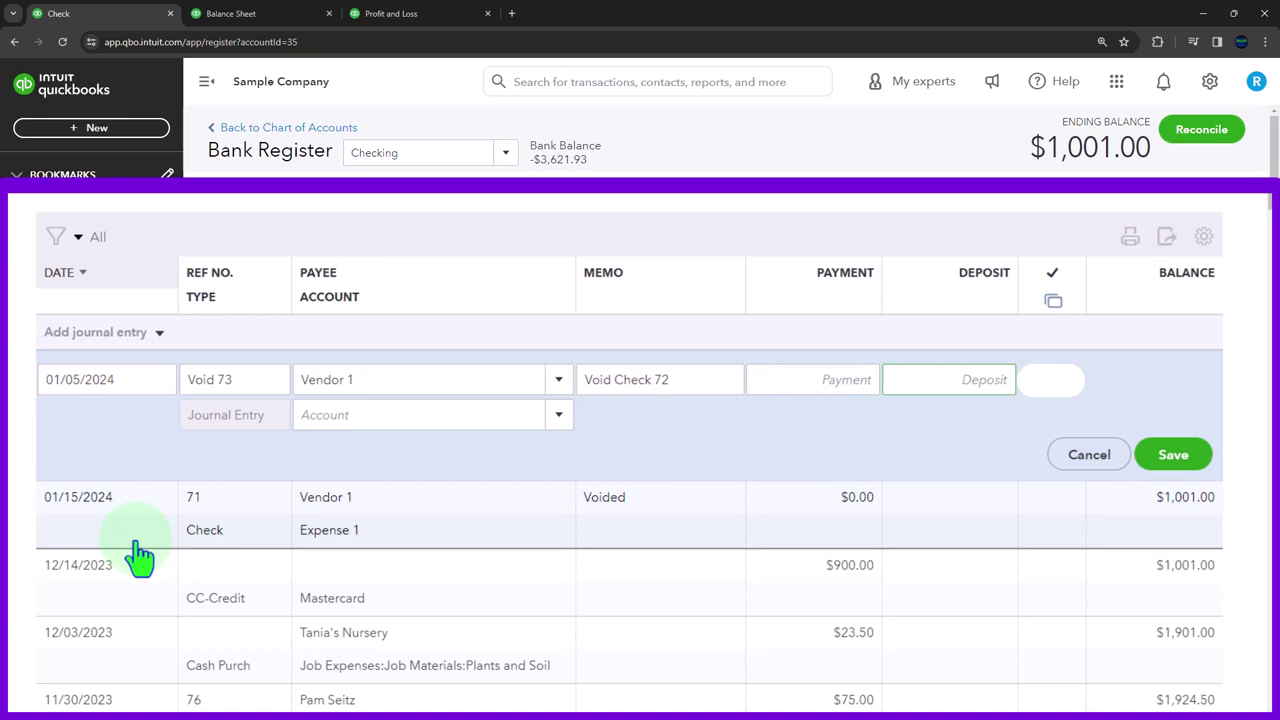
text(200)
key(Tab)
key(Tab)
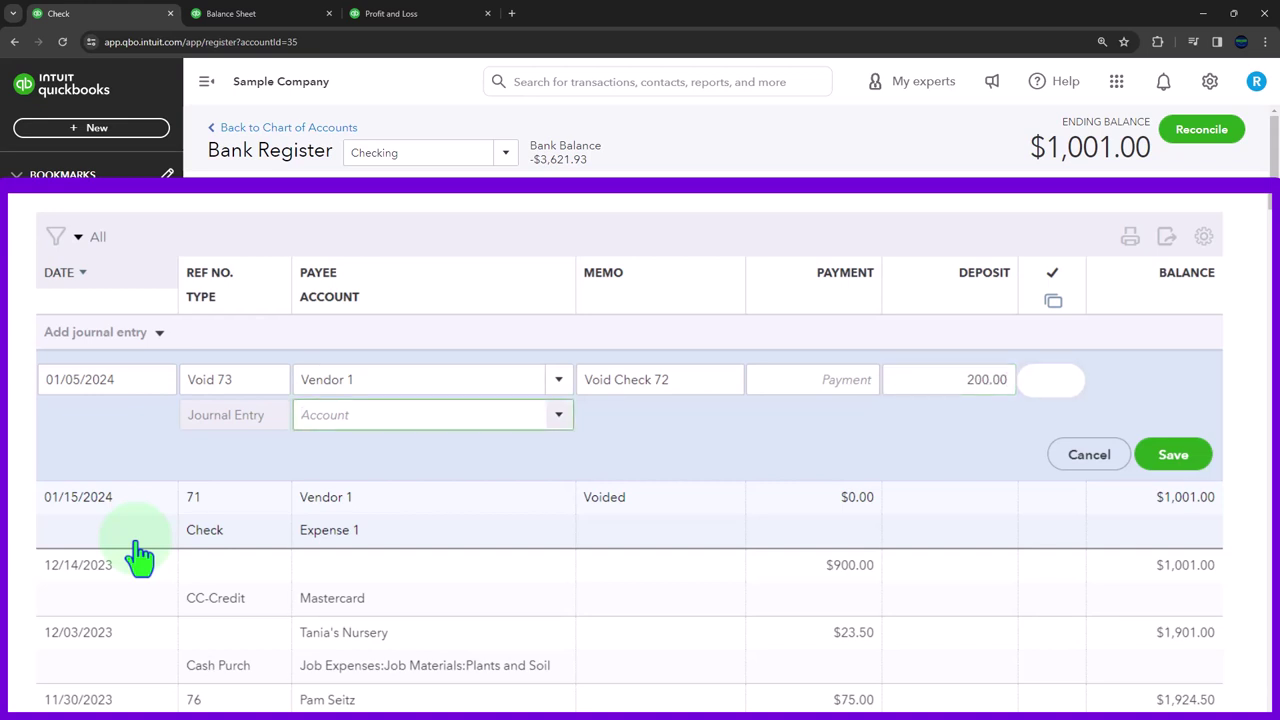
text(Expense 1)
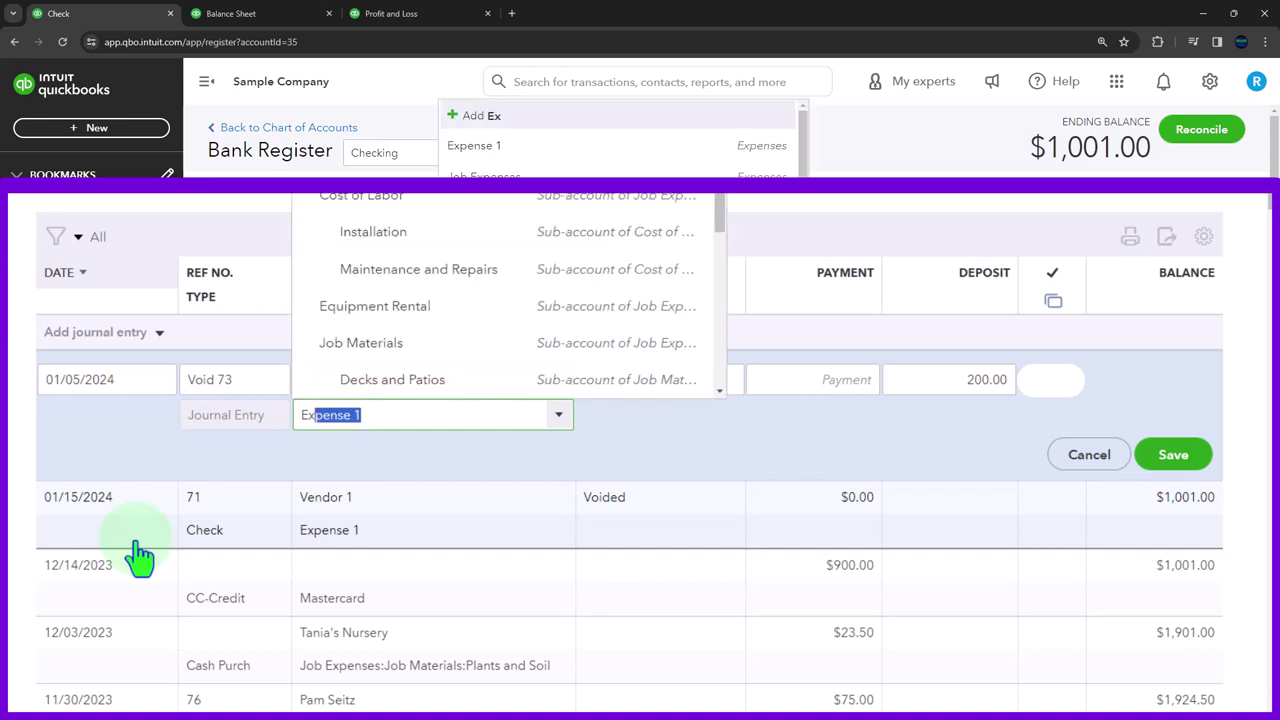
click(472, 148)
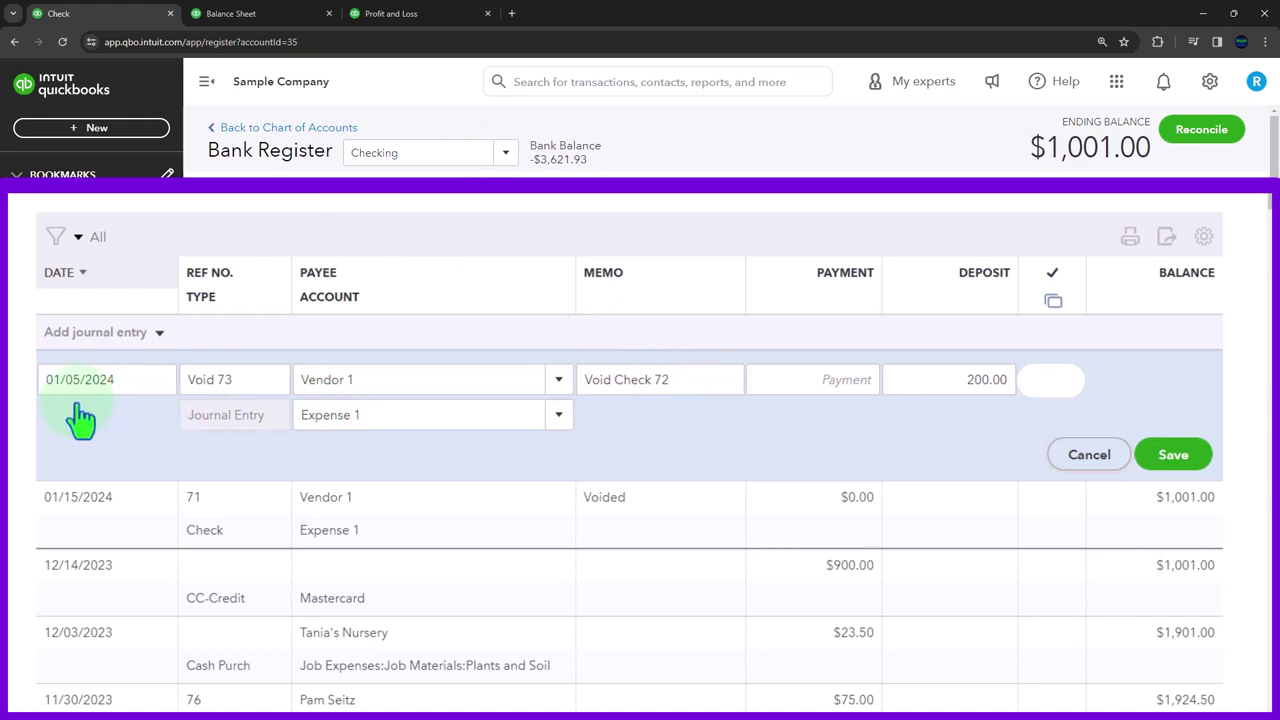
click(1173, 454)
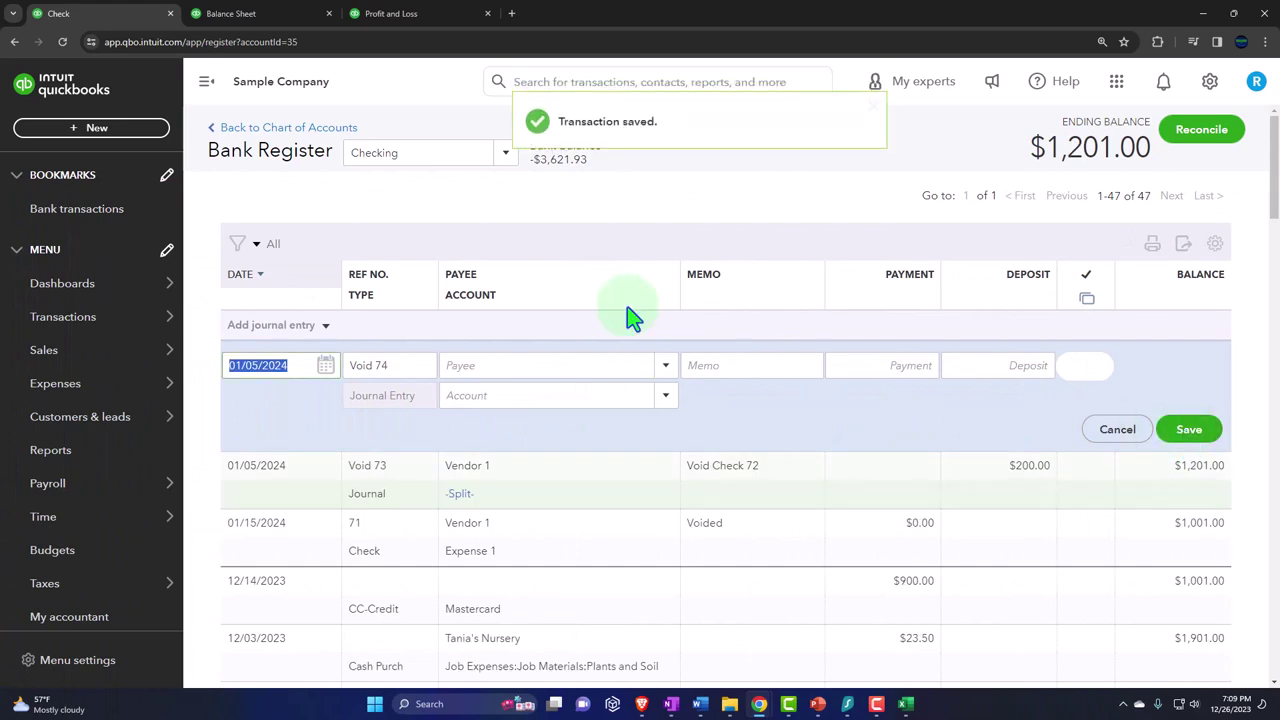
Rerun the Balance Sheet for 01/01/2024 through 12/31/2024.
click(392, 14)
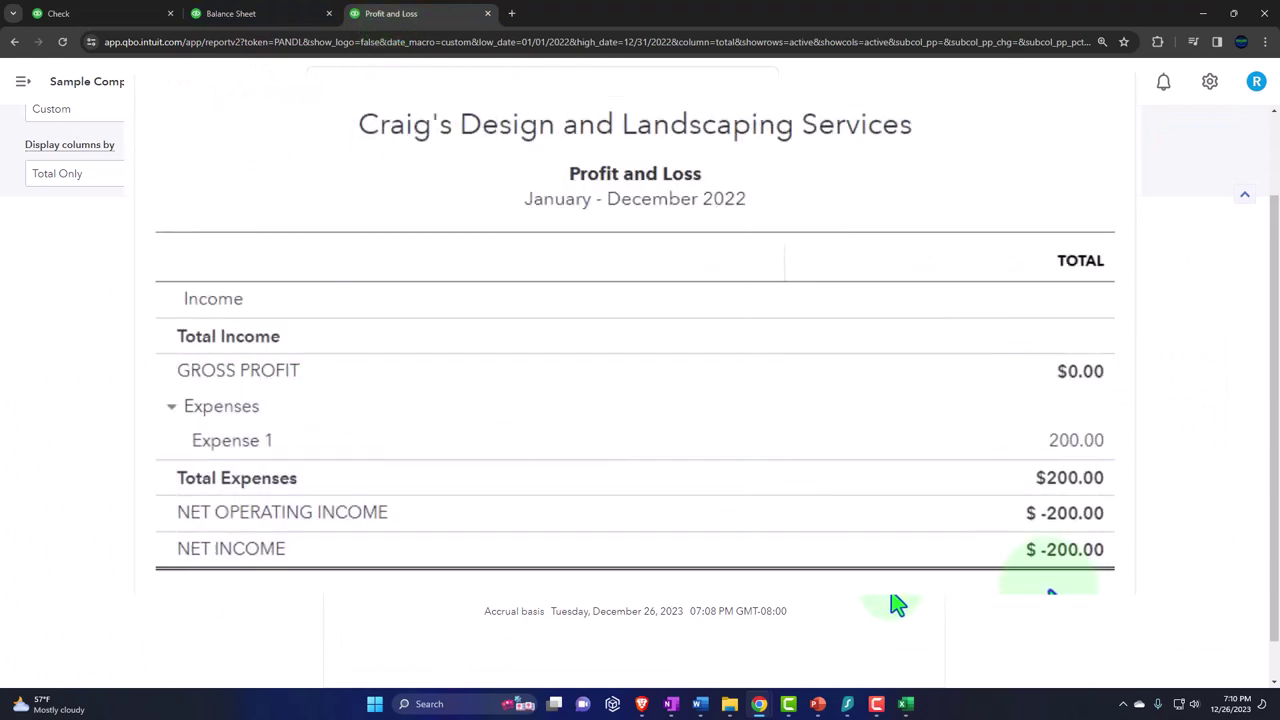
scroll(1034, 308, up, 1)
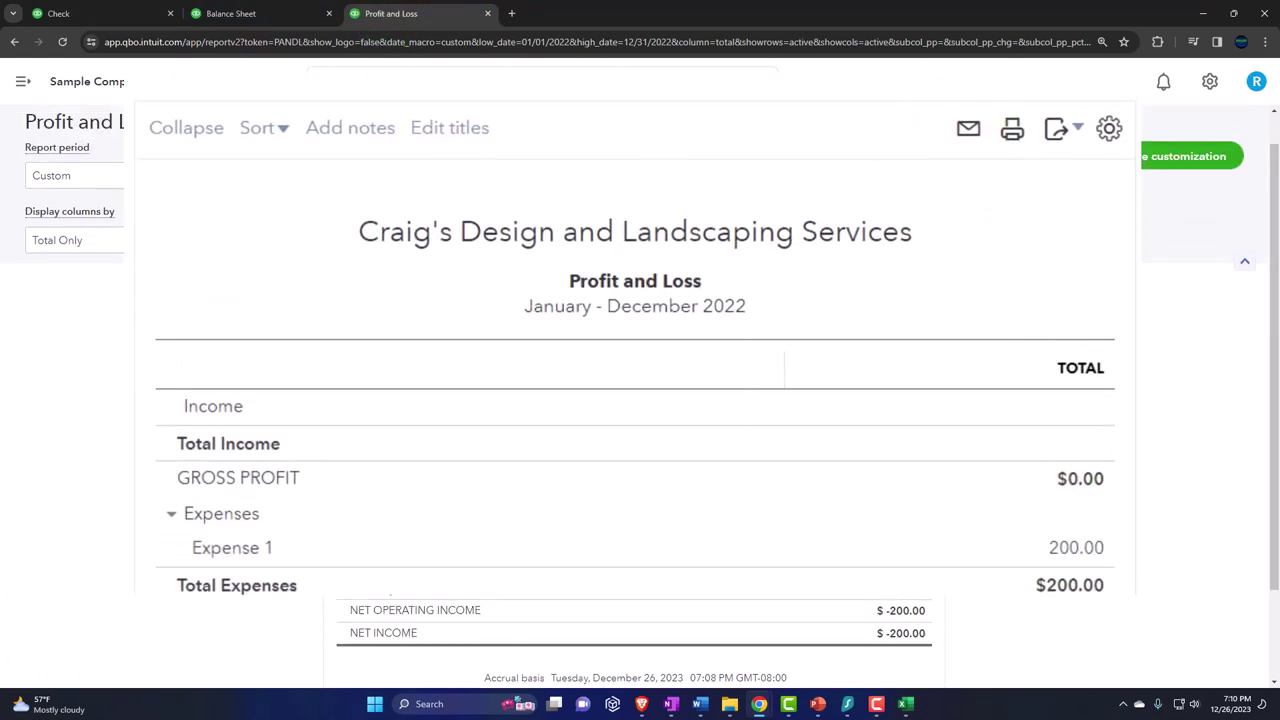
scroll(1034, 549, down, 3)
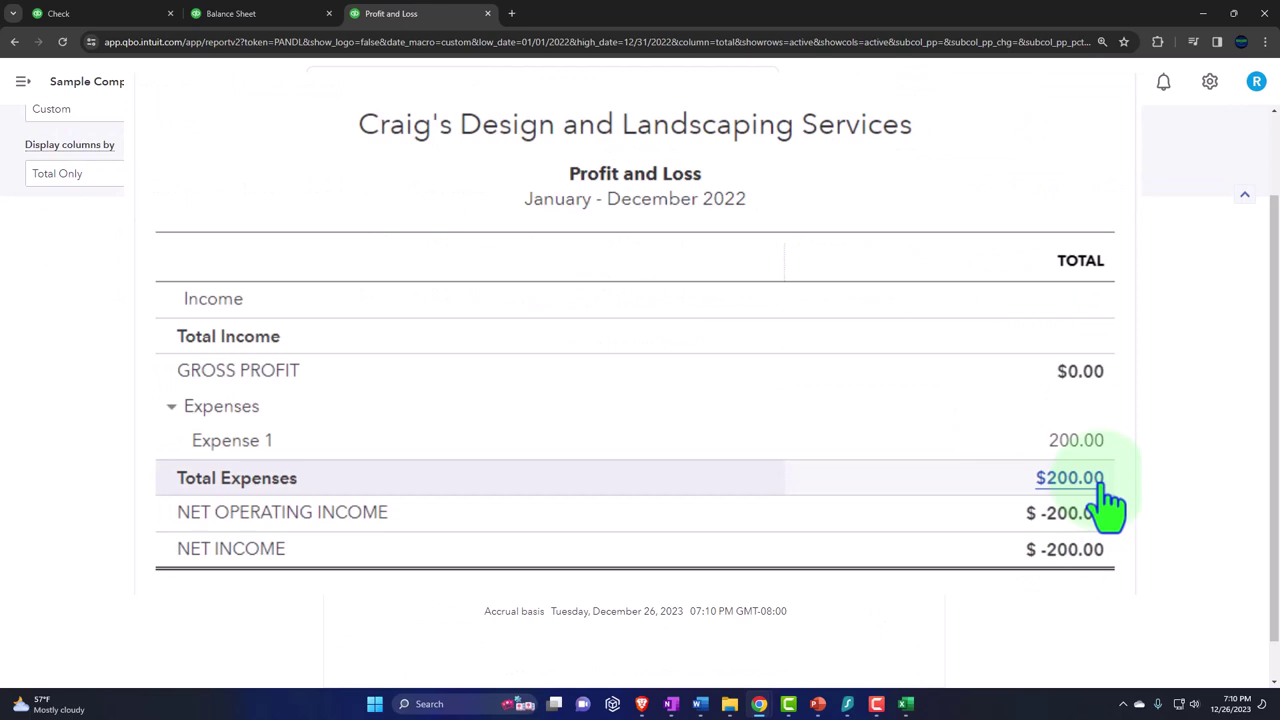
click(265, 14)
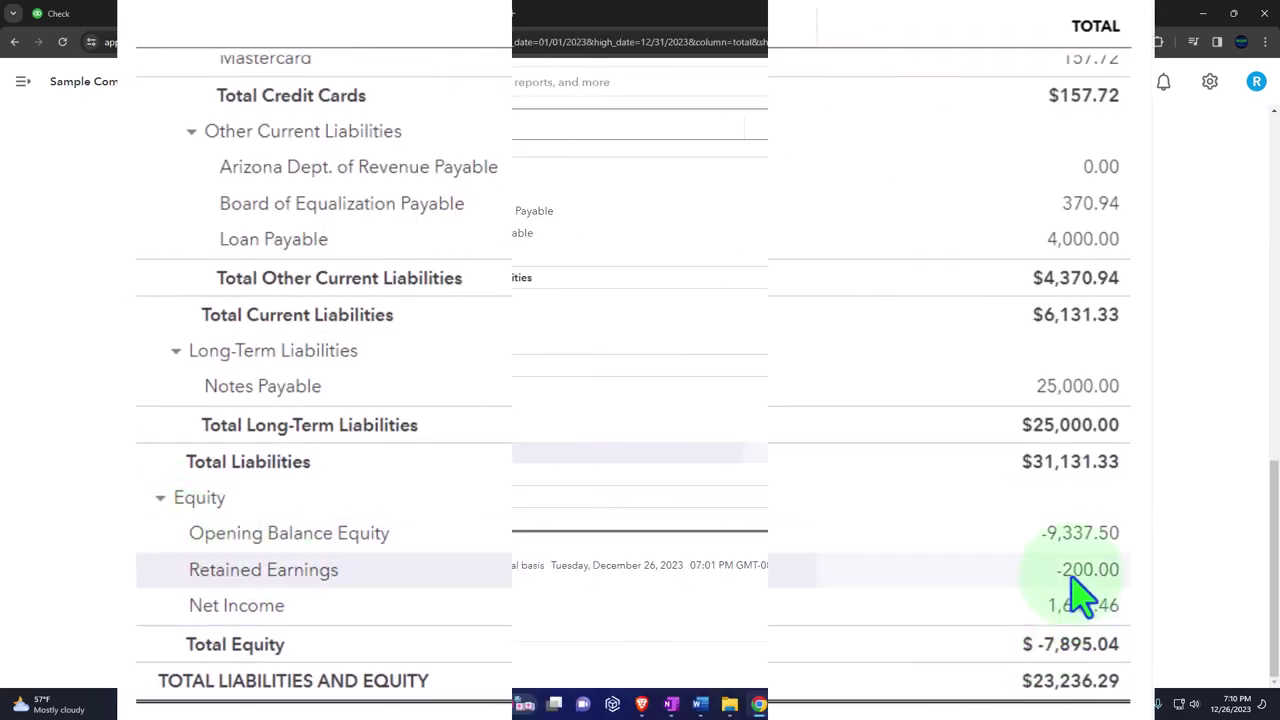
scroll(894, 463, up, 15)
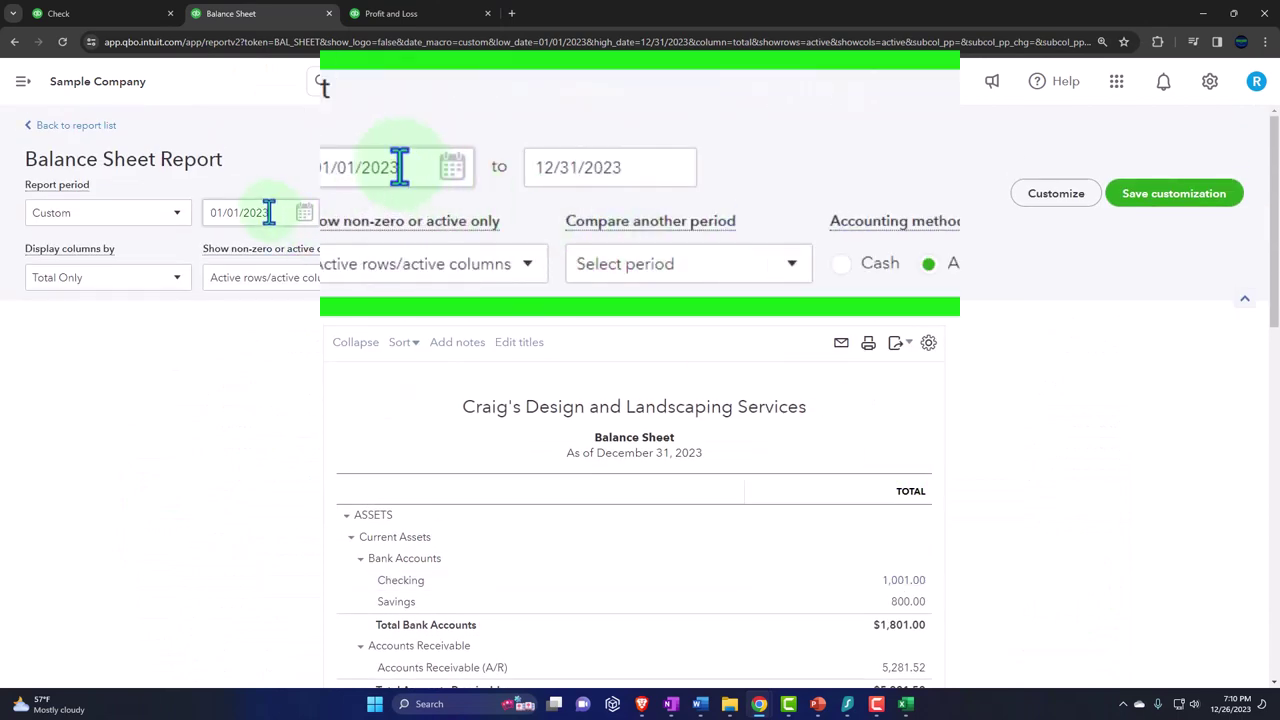
drag(269, 212, 30, 221)
text(010)
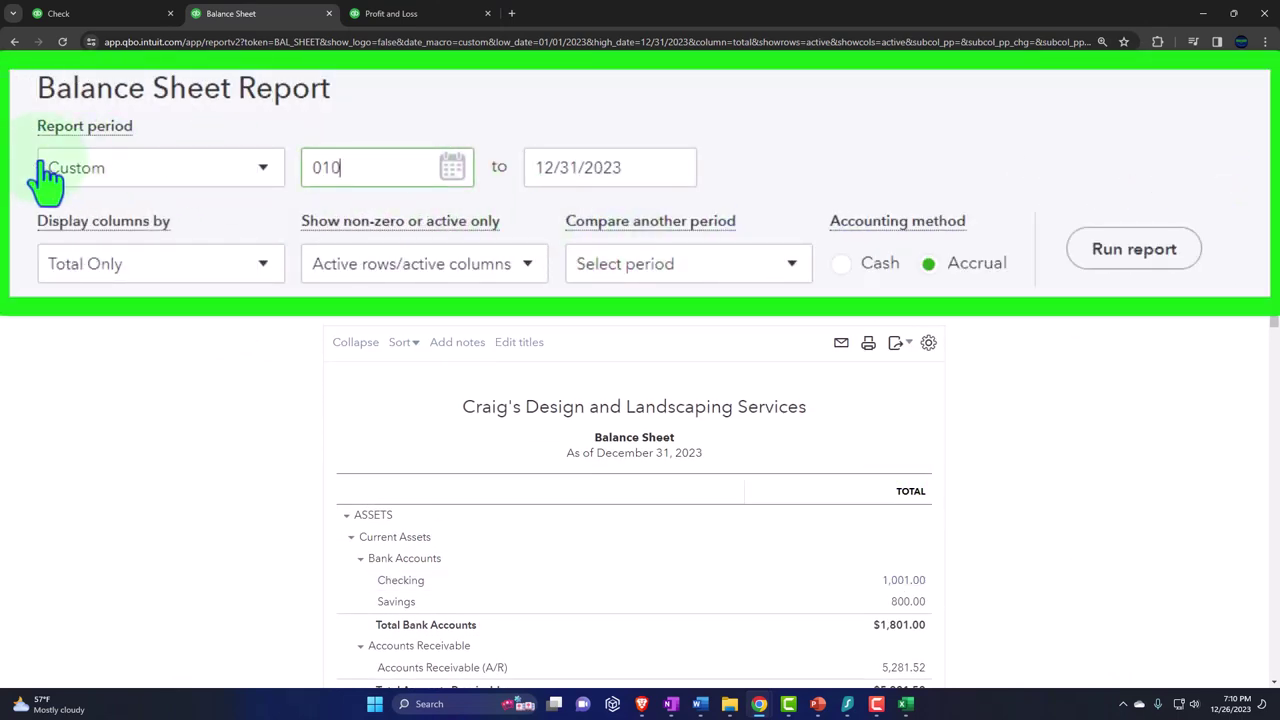
key(Tab)
text(12312)
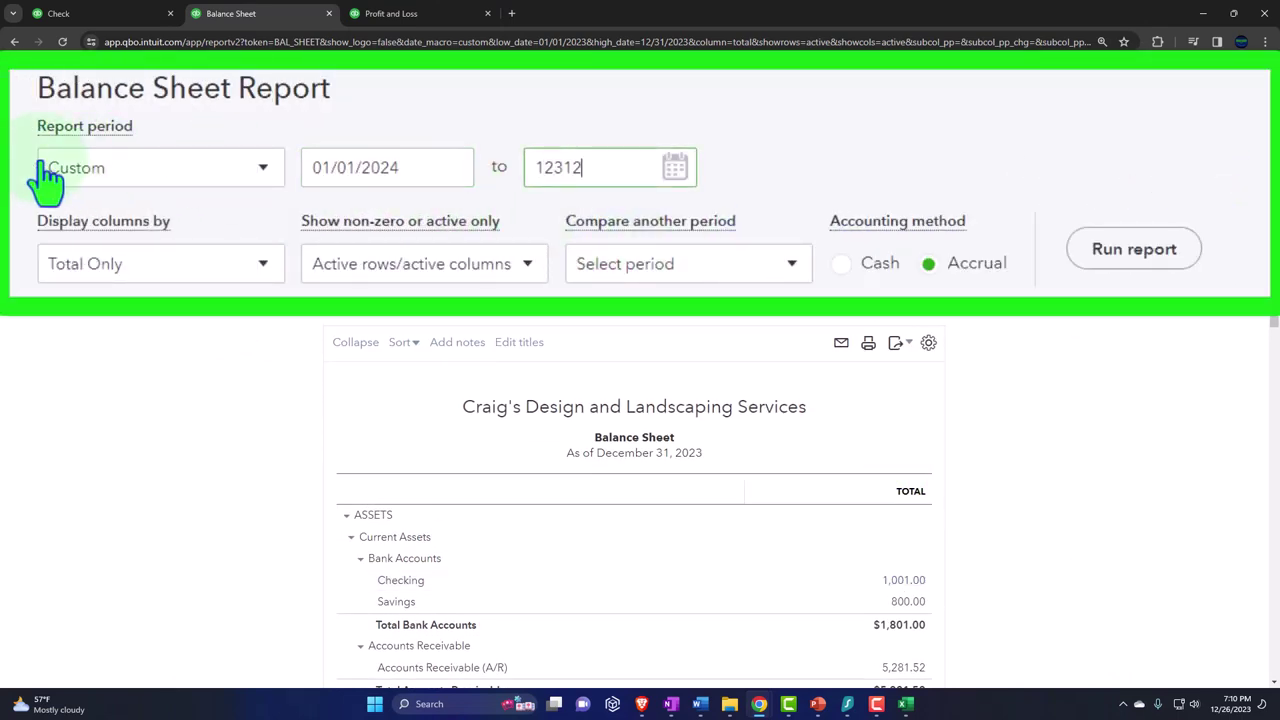
text(024)
click(757, 266)
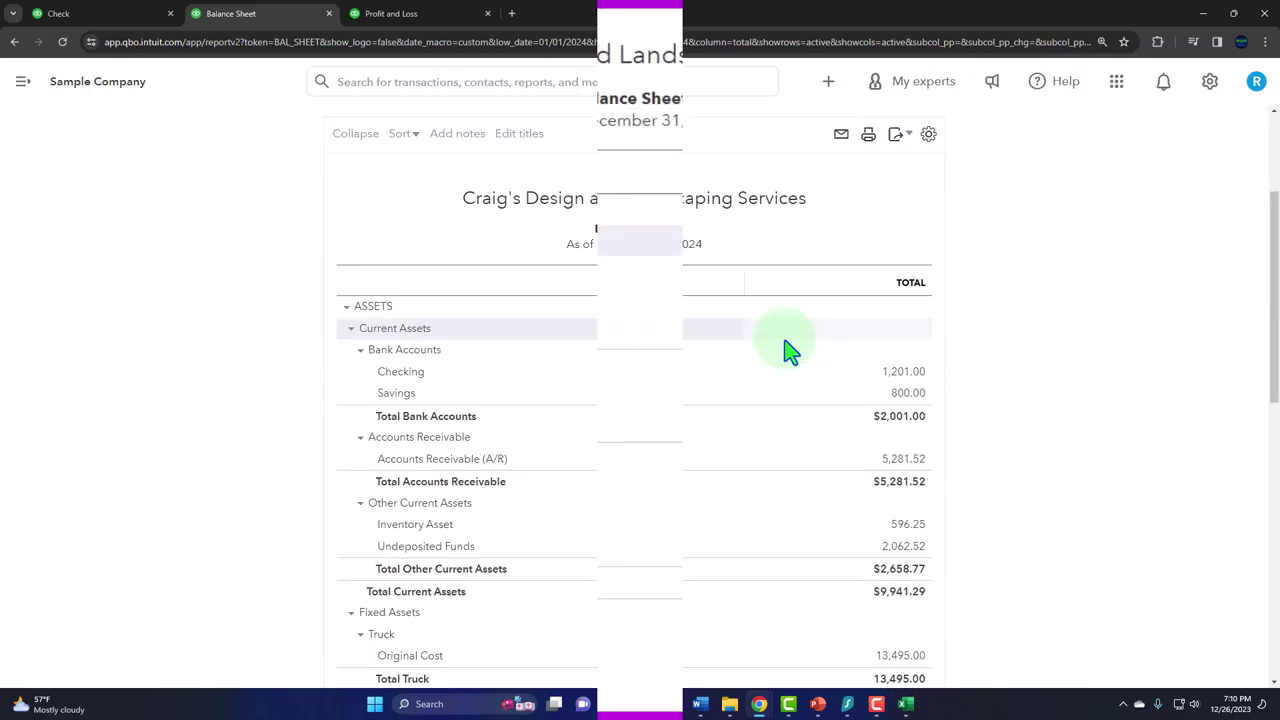
scroll(790, 350, down, 5)
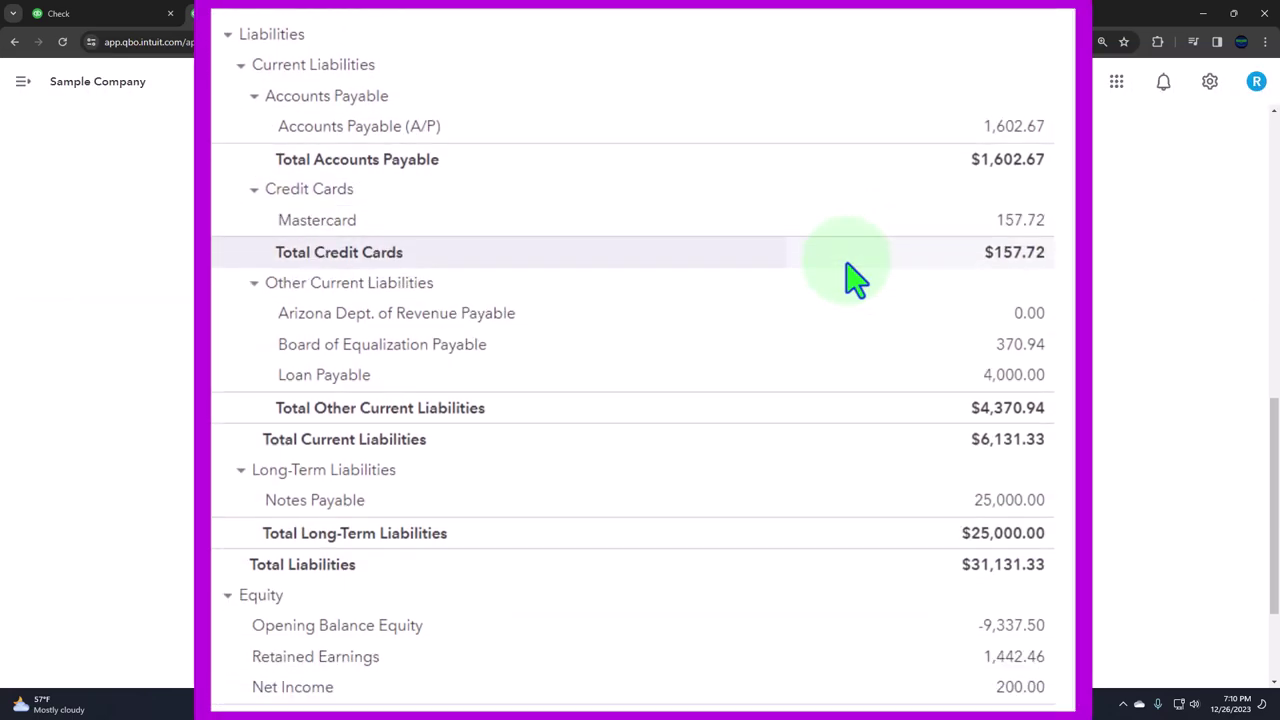
scroll(855, 280, down, 3)
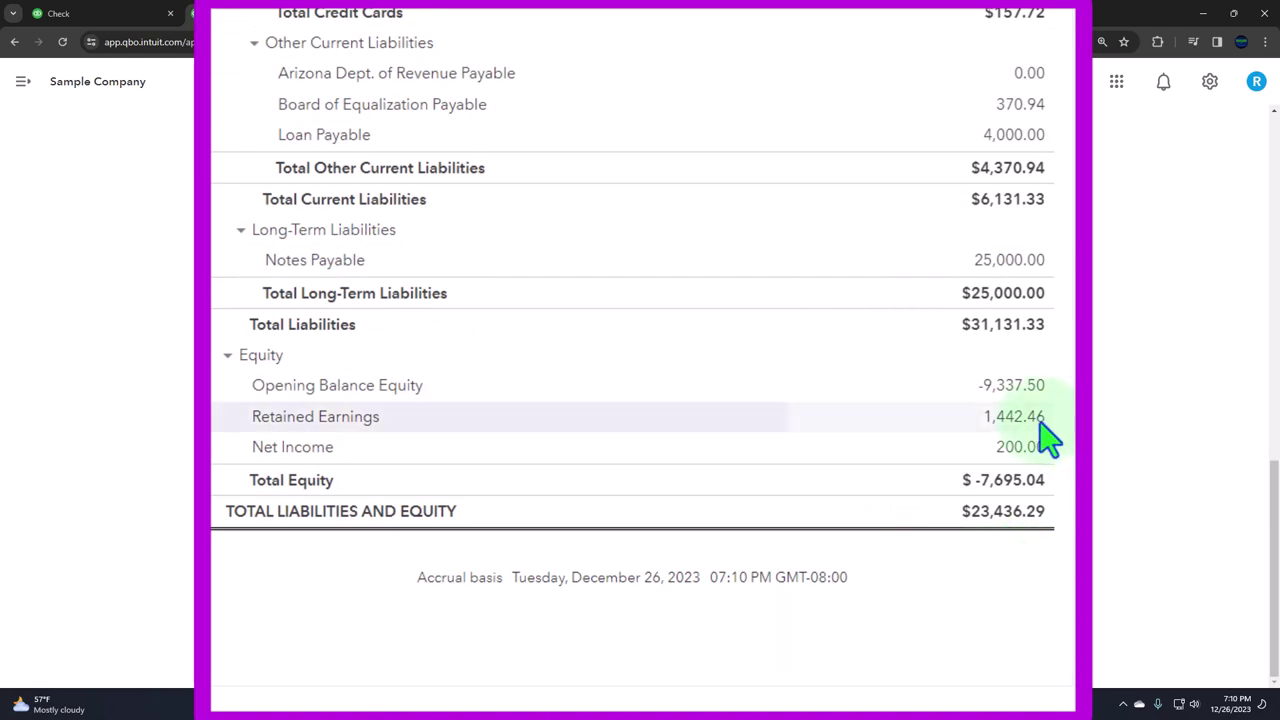
Rerun the Profit and Loss for 01/01/2024 through 12/31/2024, showing $200.00 net income.
click(413, 22)
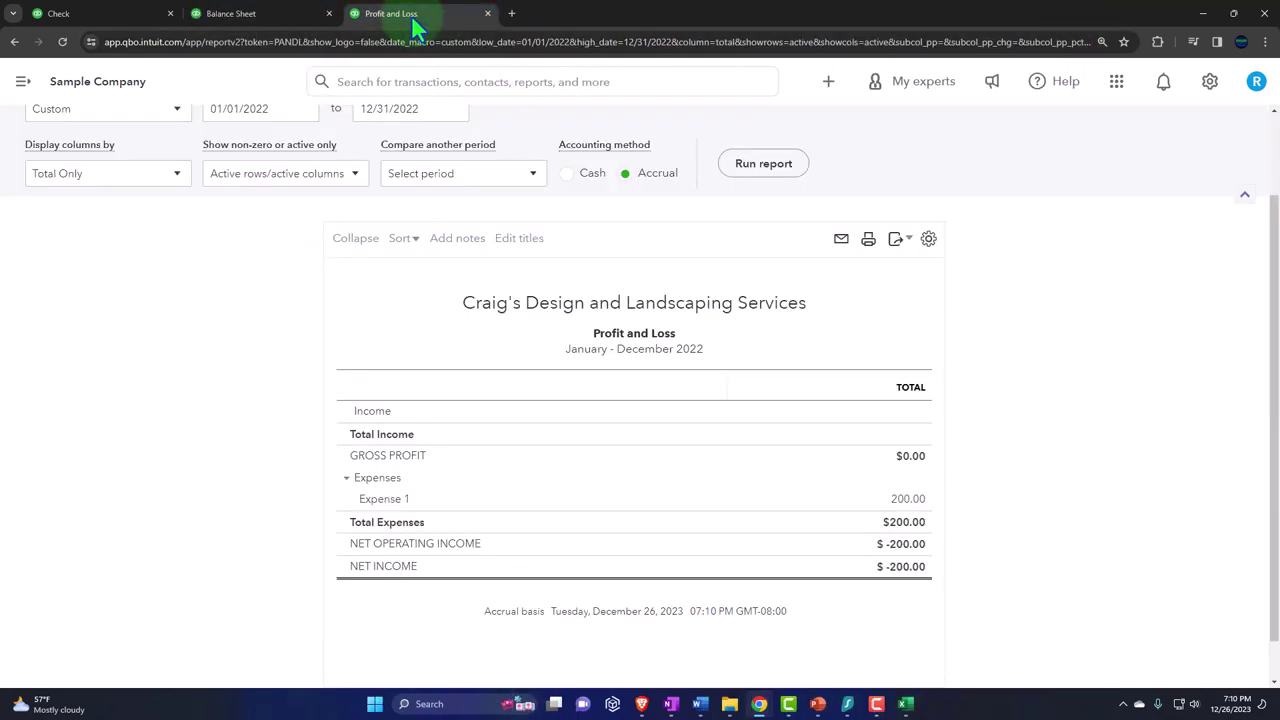
scroll(423, 229, up, 1)
click(254, 213)
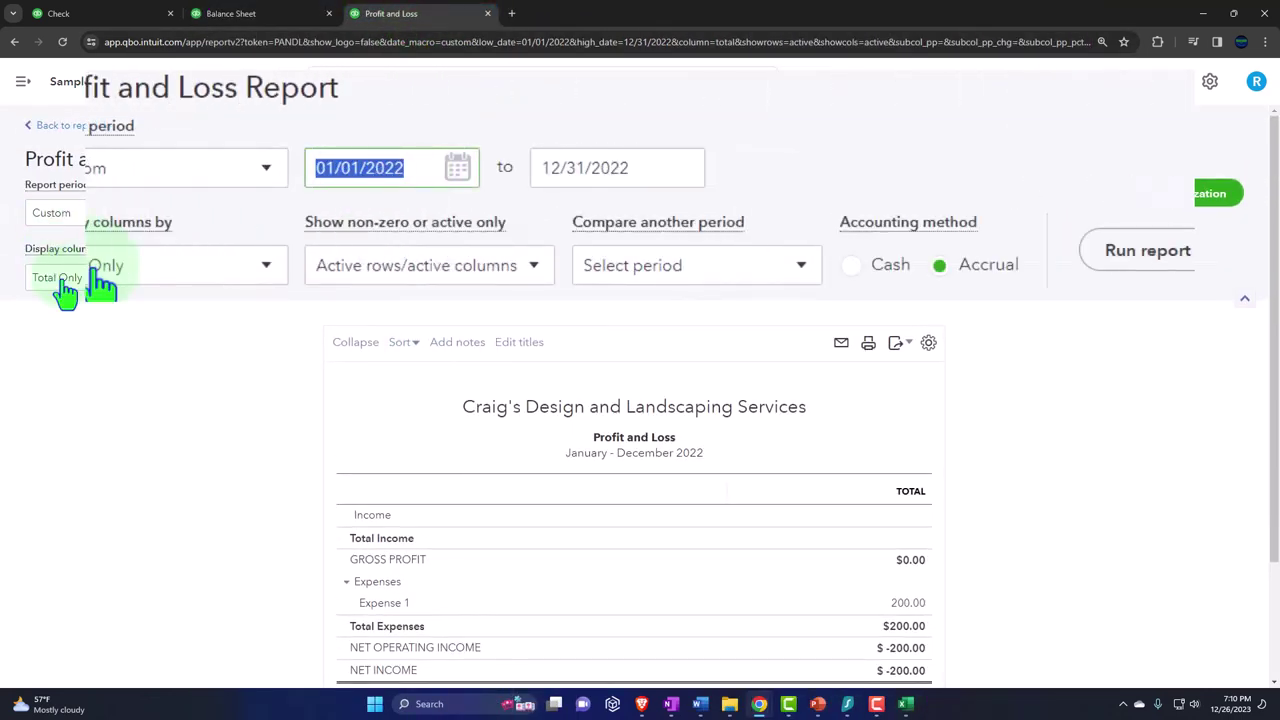
text(01/01/2024)
key(Tab)
text(12312024)
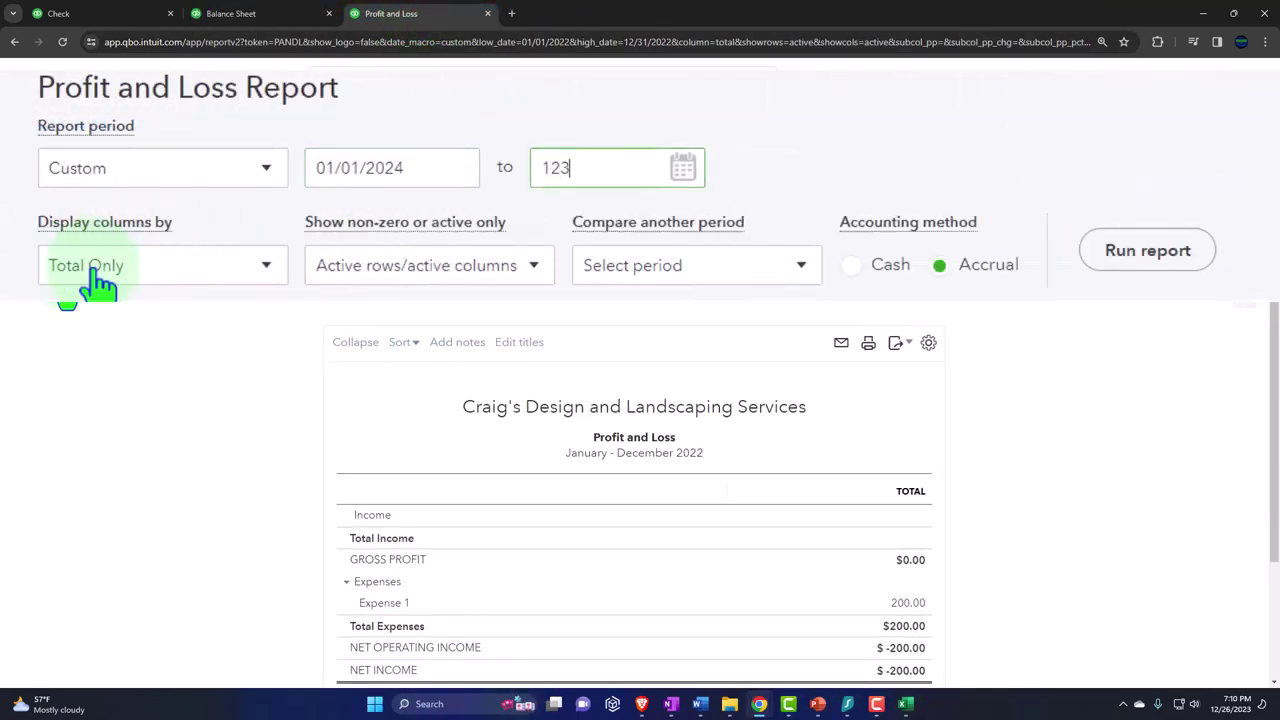
click(766, 270)
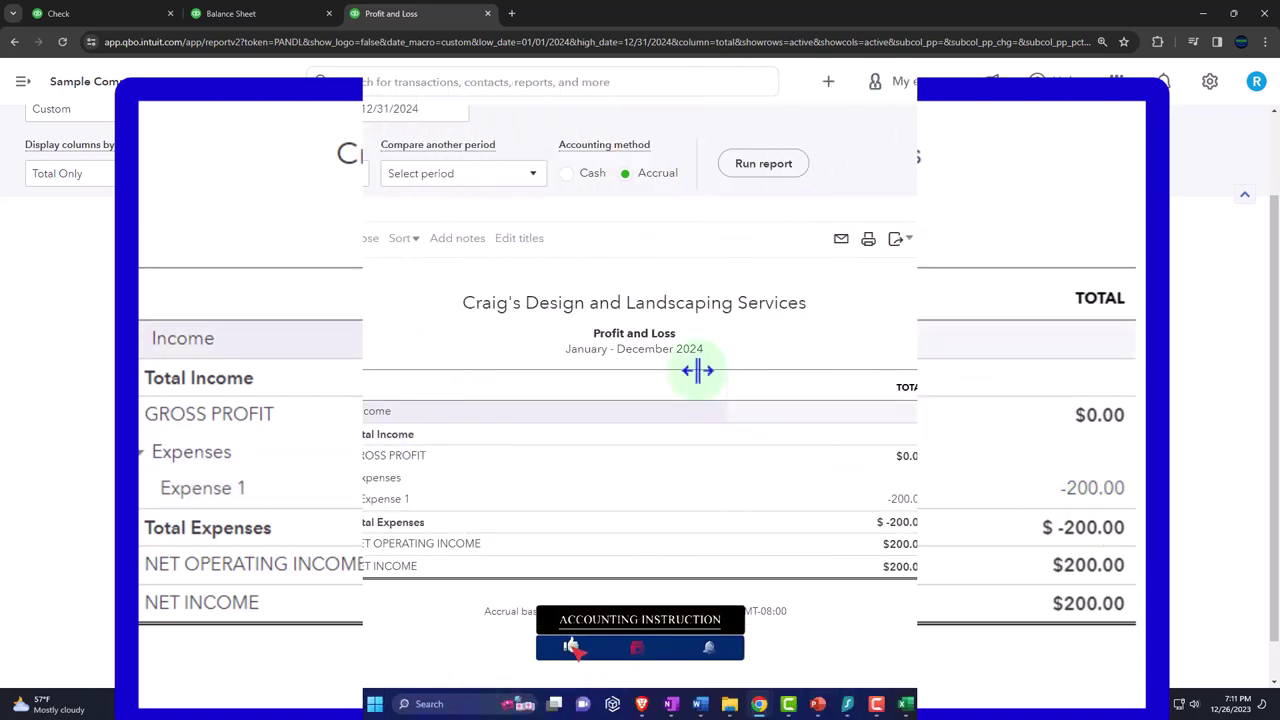
Go from the checking register to Transactions > Chart of accounts and collapse the sidebar.
click(106, 14)
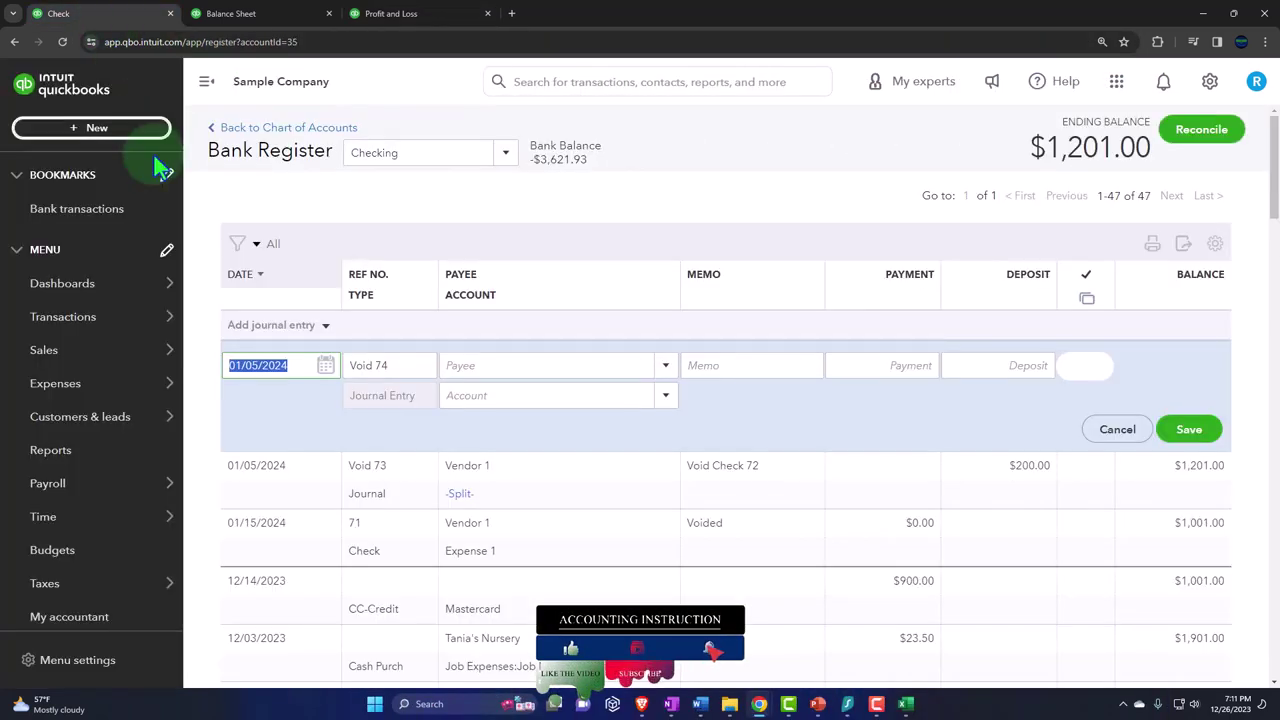
click(236, 345)
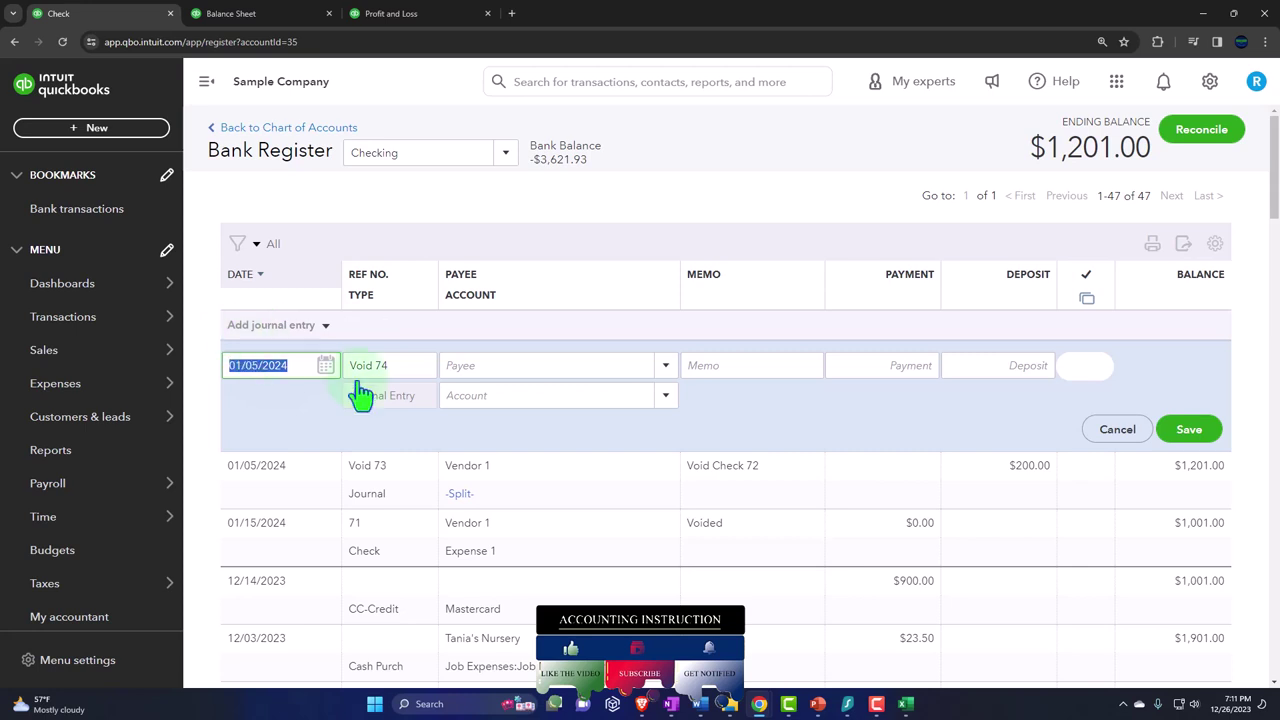
click(730, 500)
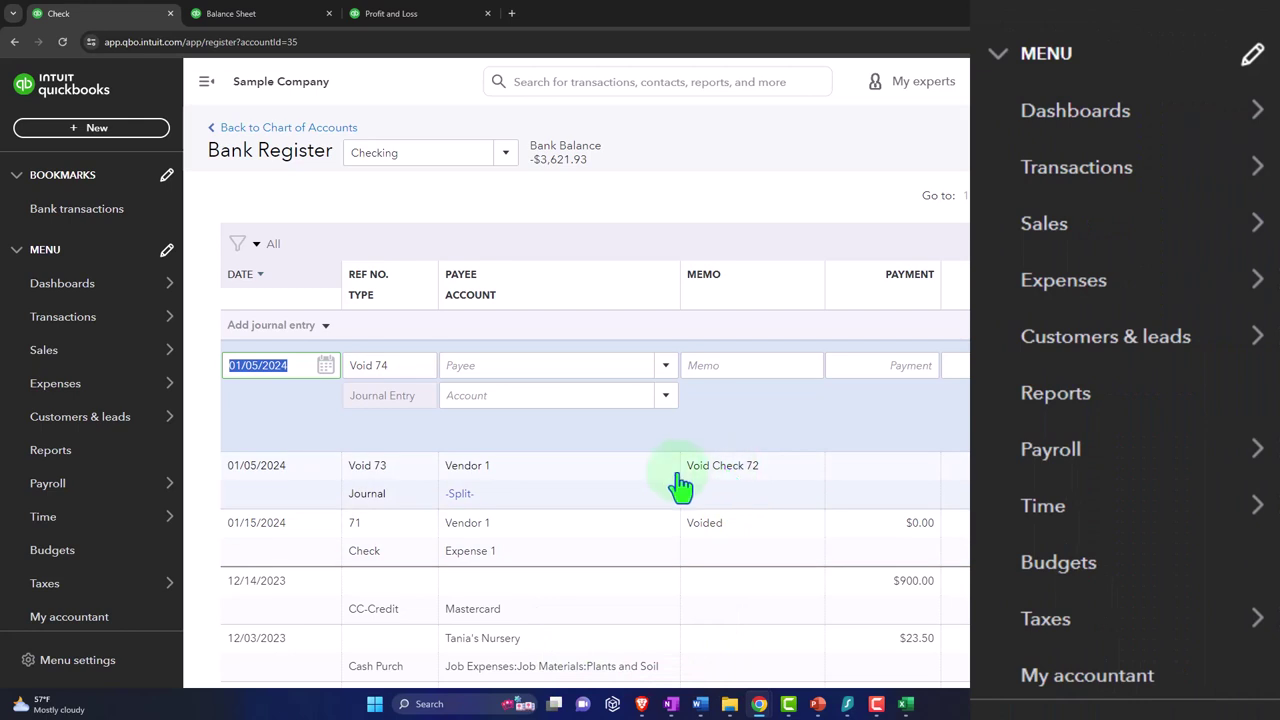
click(117, 428)
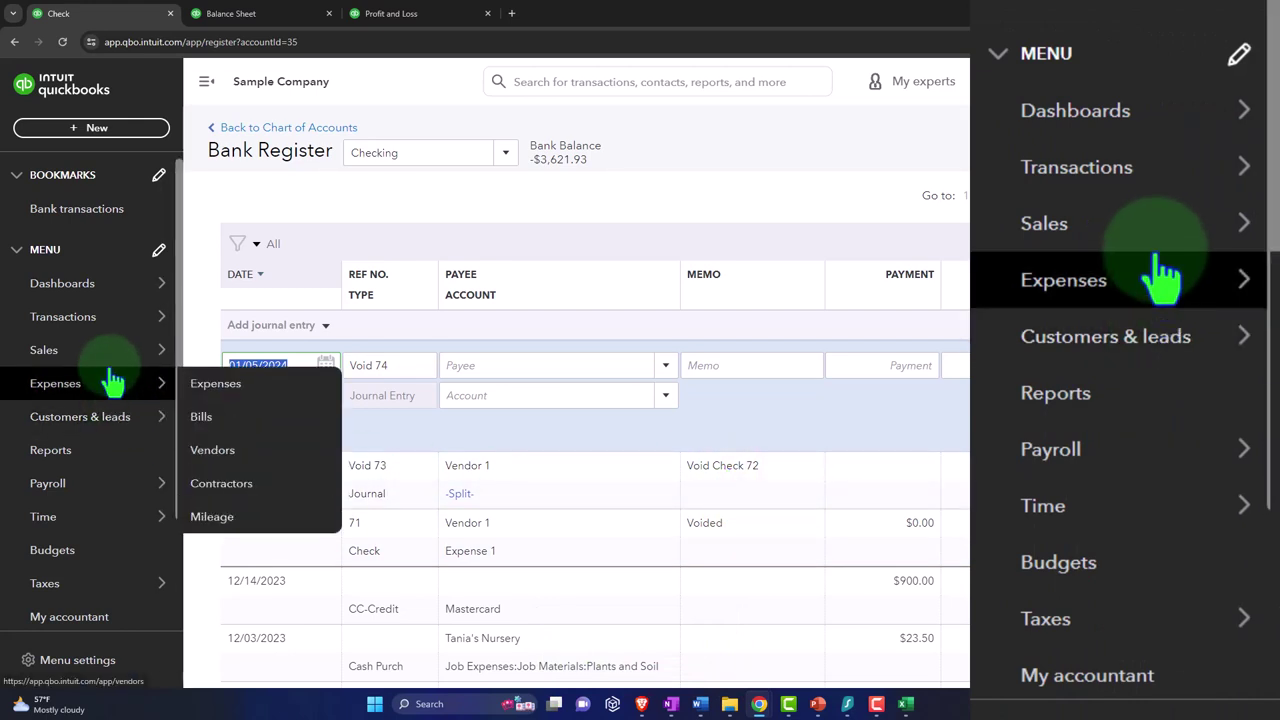
click(79, 322)
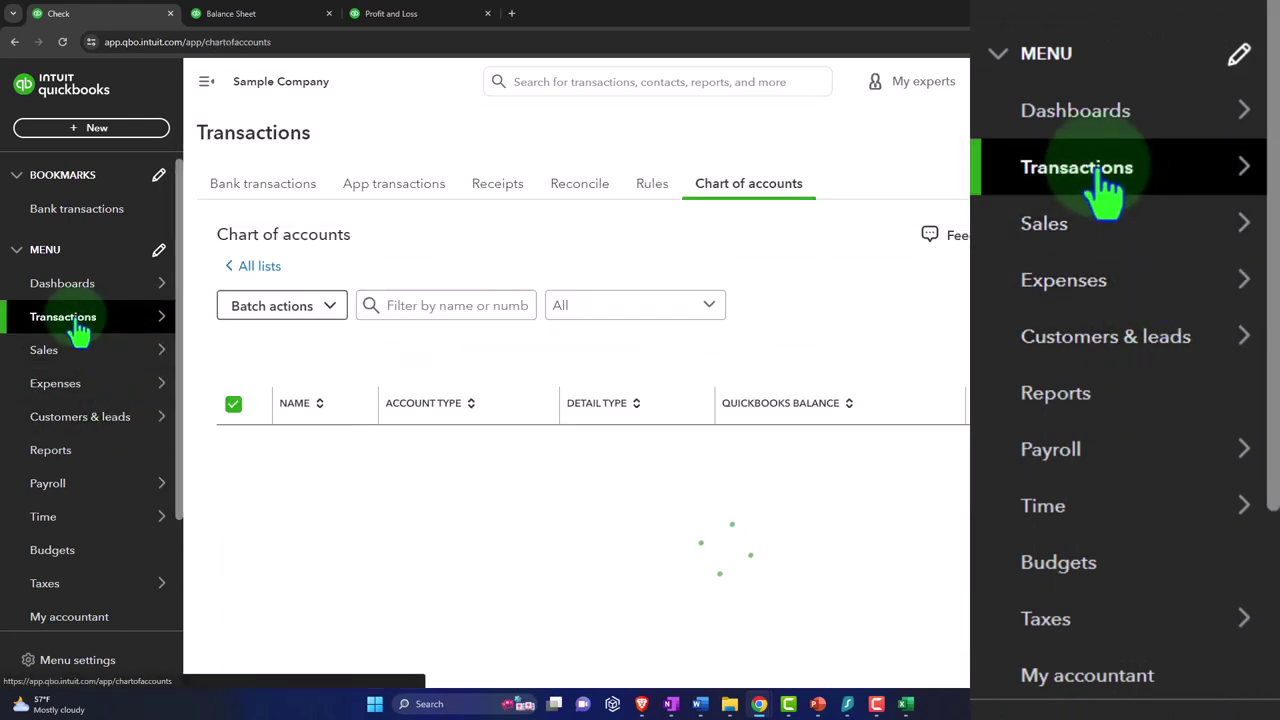
click(576, 202)
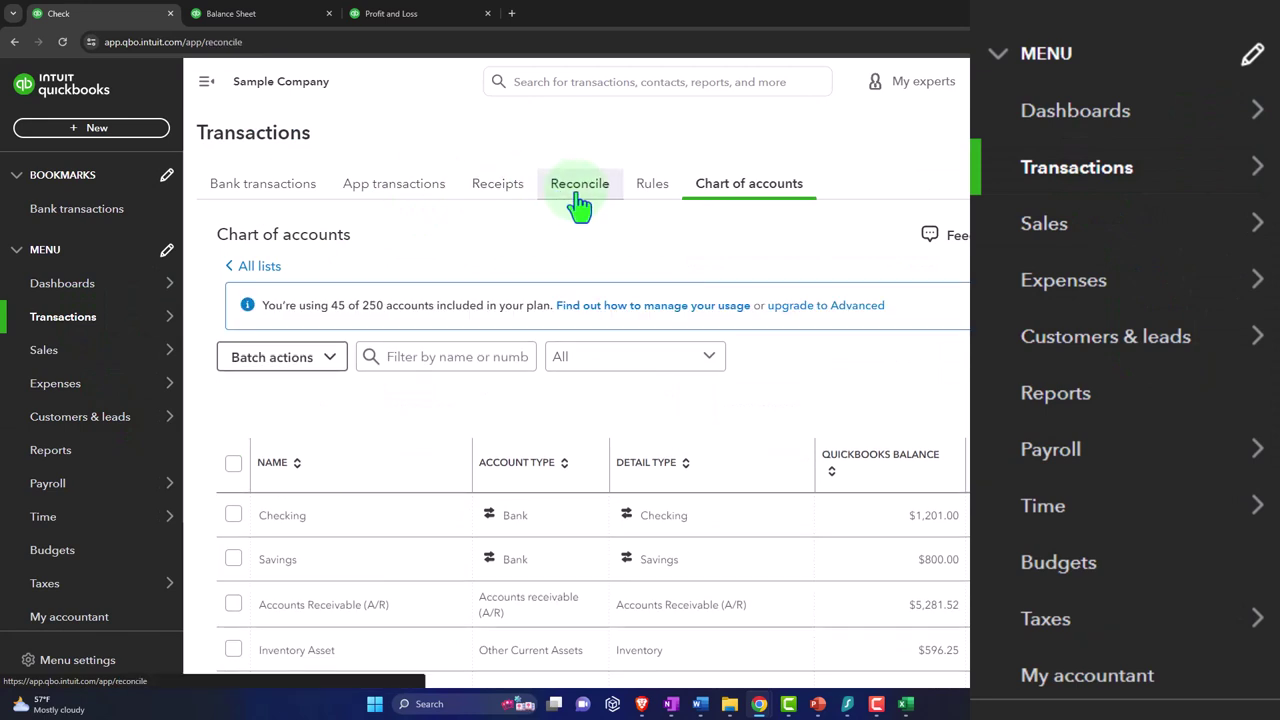
click(212, 86)
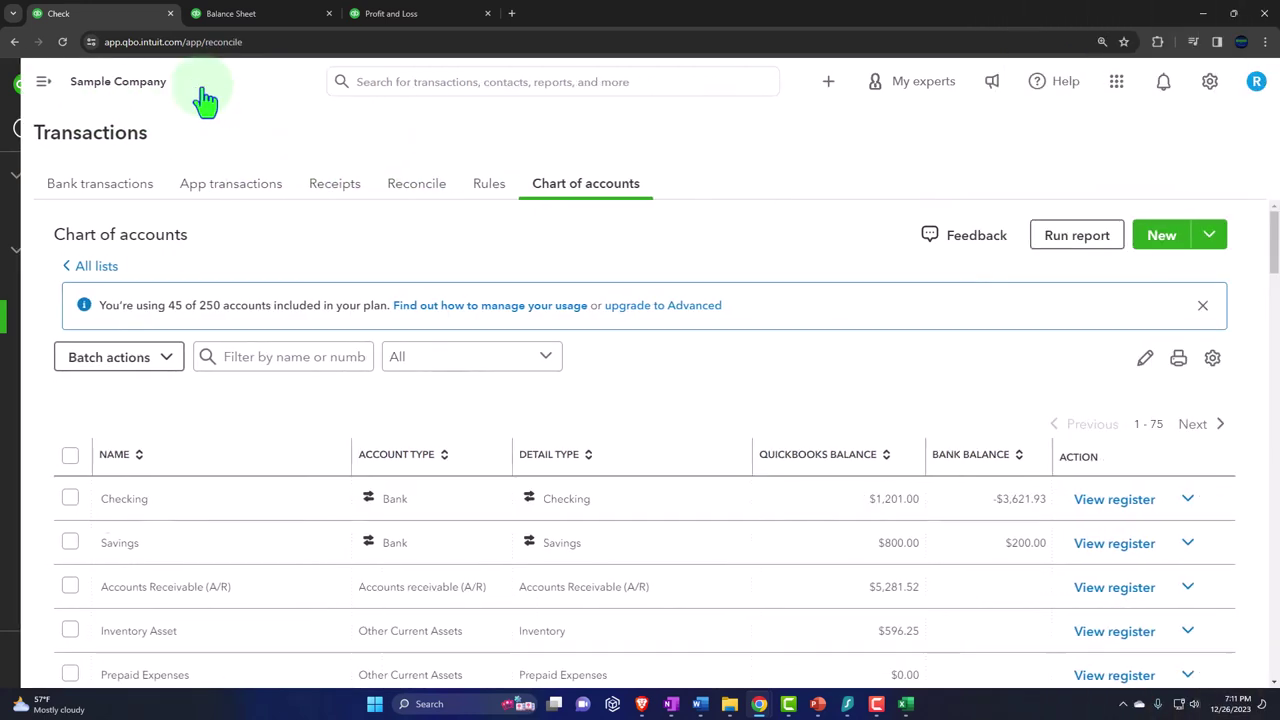
Open the reconciliation page and choose Checking as the account to reconcile.
click(390, 188)
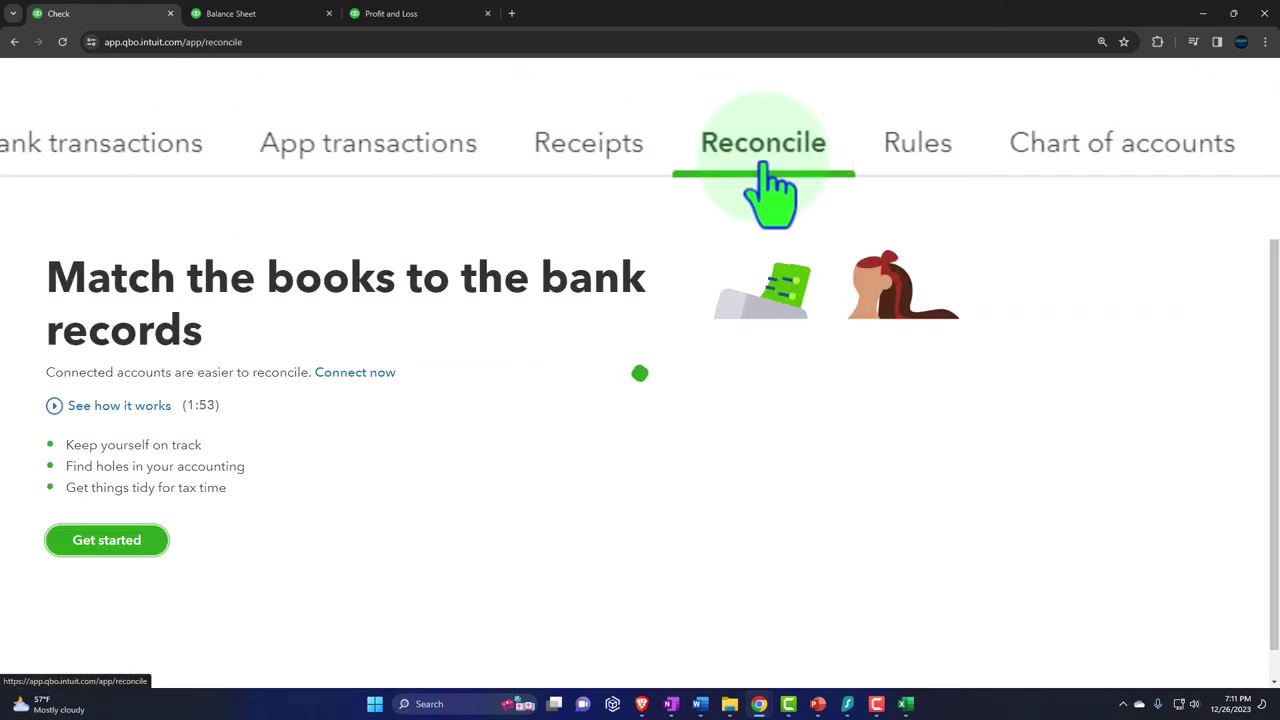
click(134, 550)
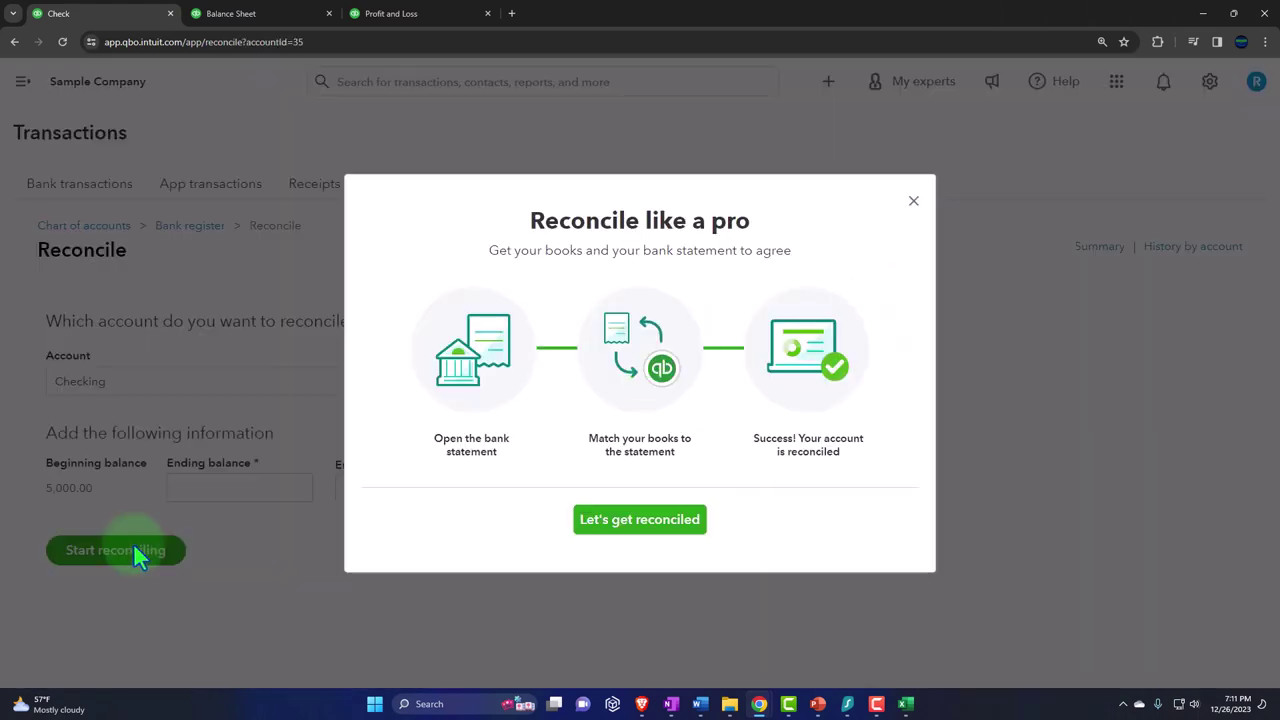
click(913, 201)
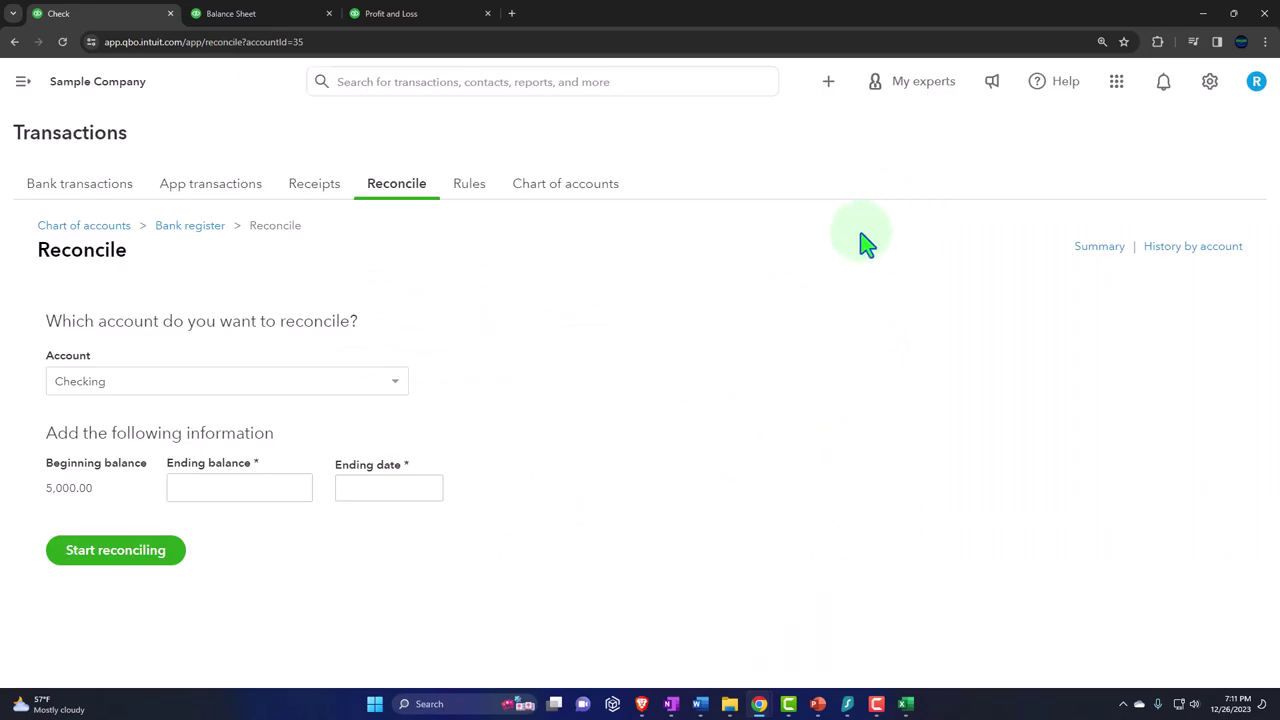
click(169, 385)
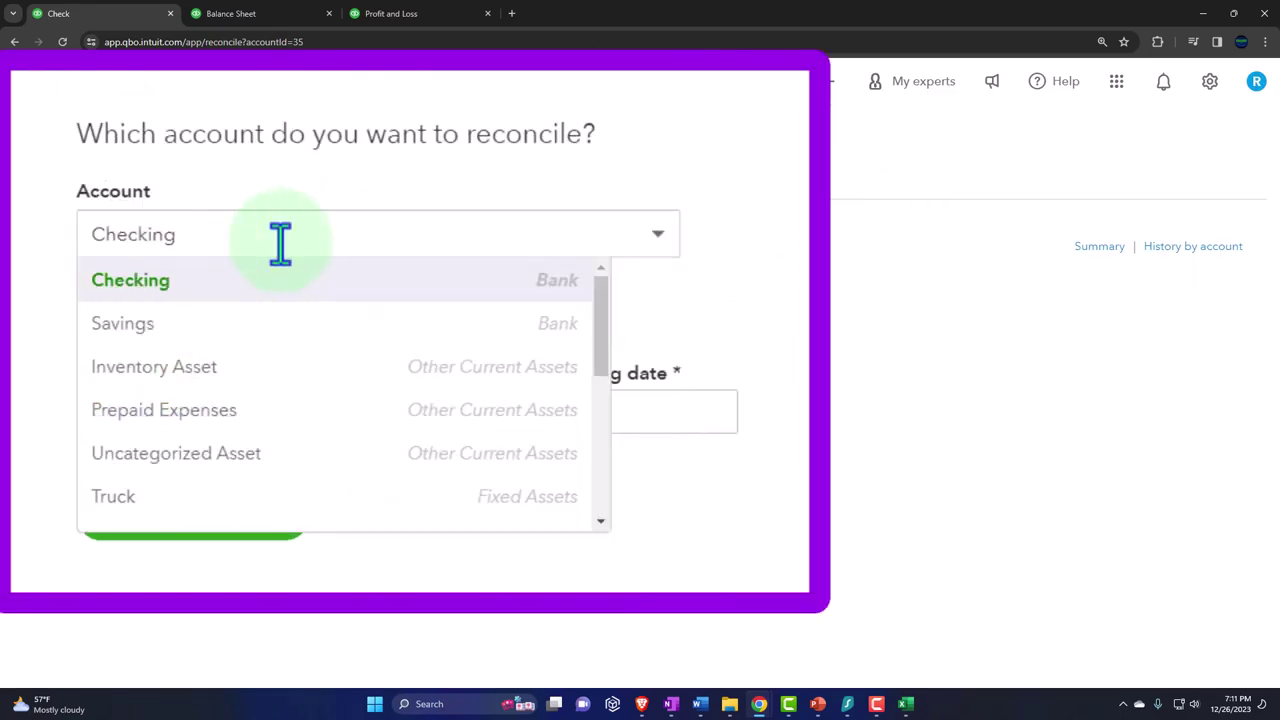
click(731, 483)
Enter a 10,000.00 ending balance and 01/31/2024 ending date, then start reconciling.
click(449, 415)
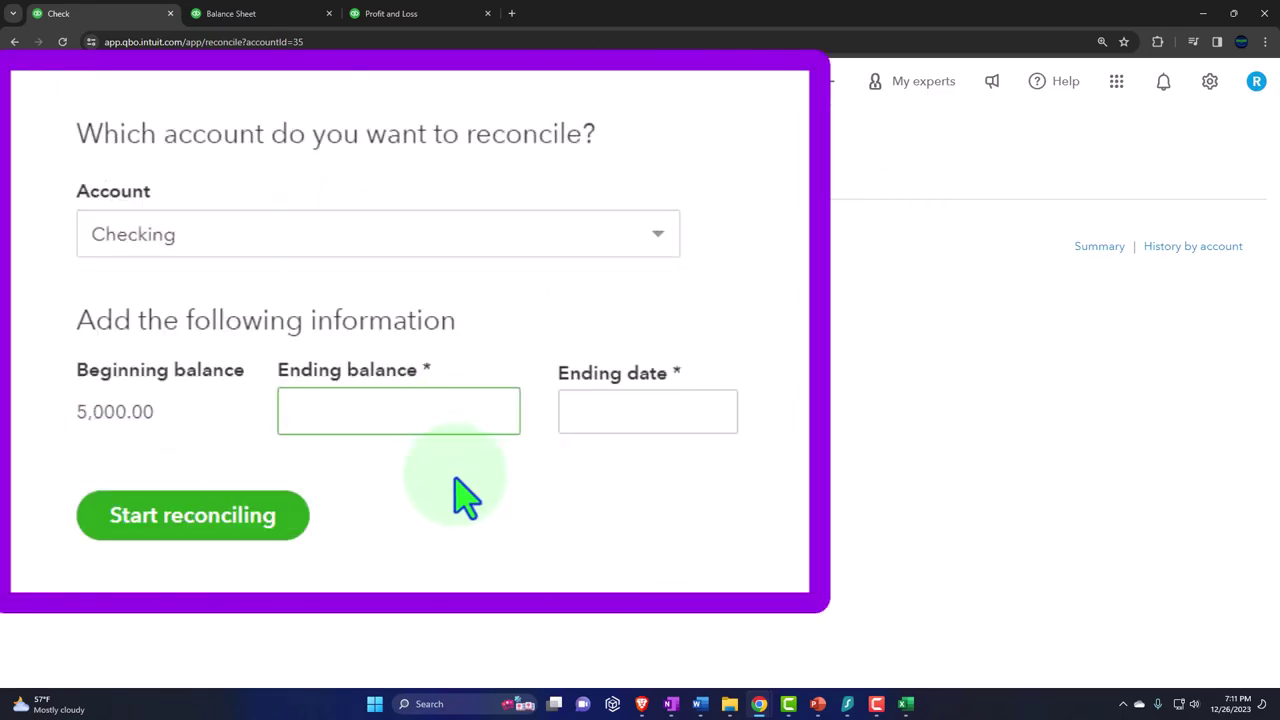
text(10000)
key(Tab)
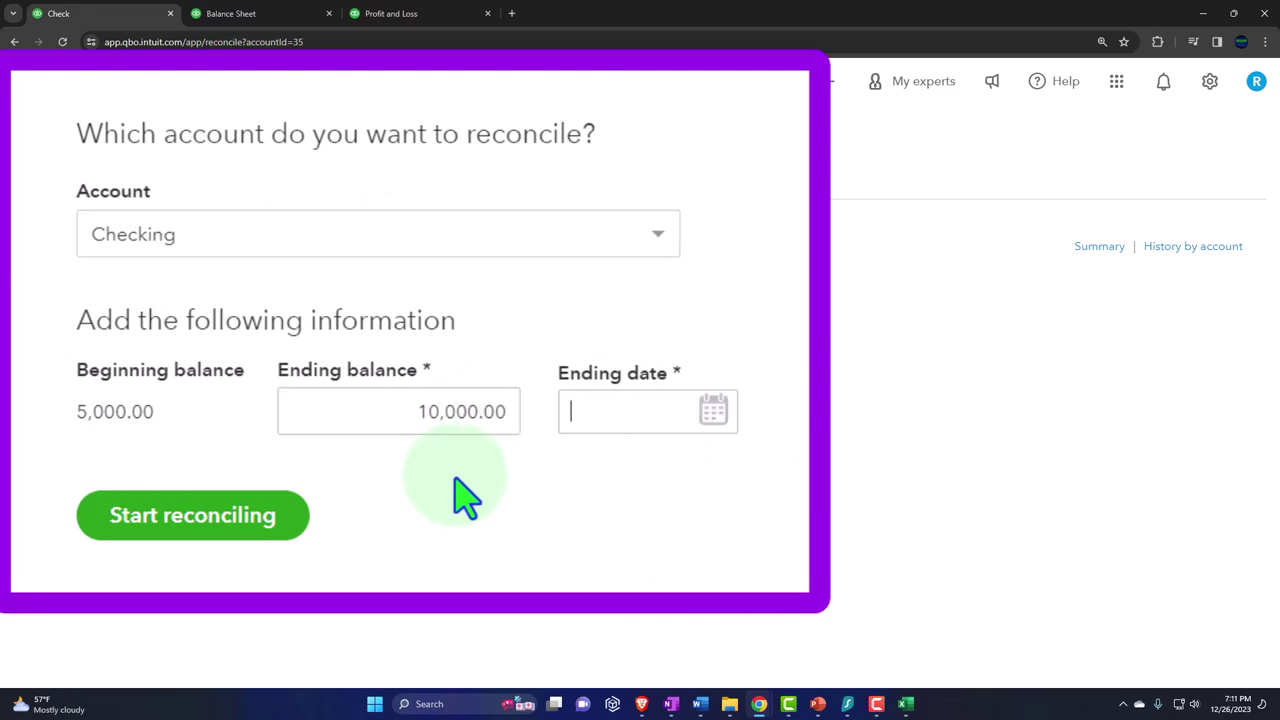
text(01242)
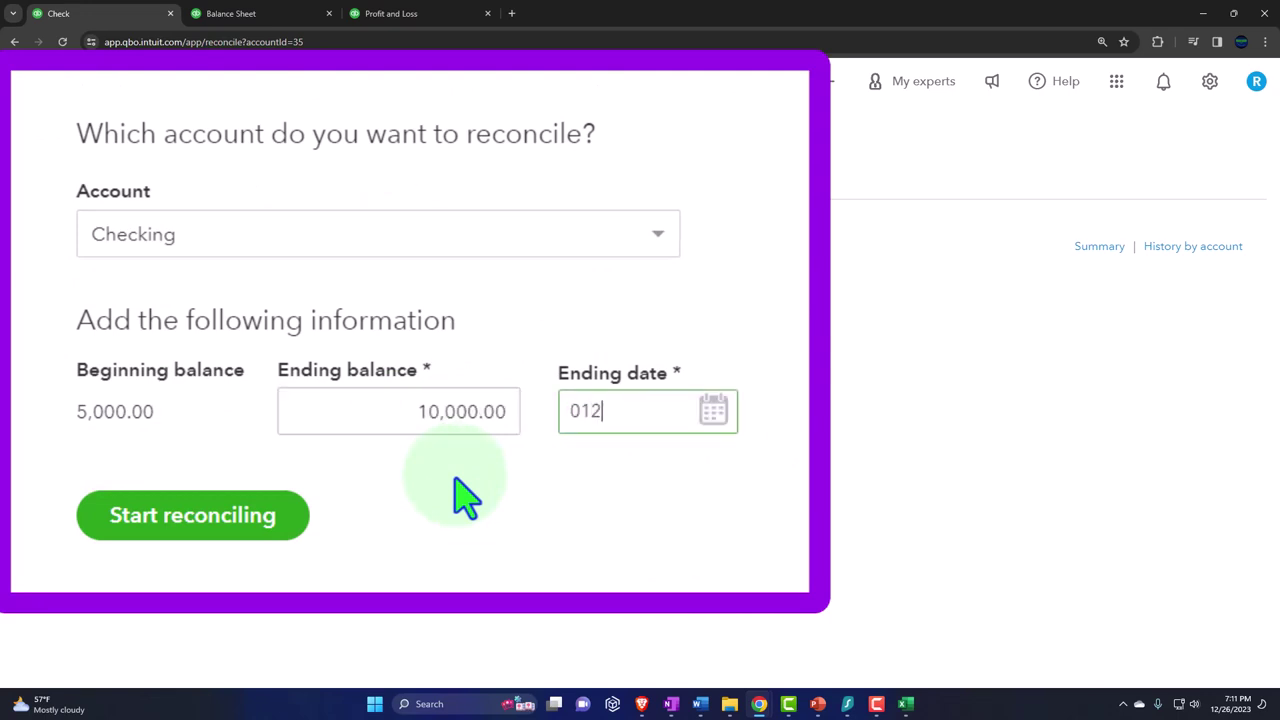
key(BackSpace)
key(BackSpace)
key(BackSpace)
text(28)
key(BackSpace)
key(BackSpace)
text(31/2024)
key(Tab)
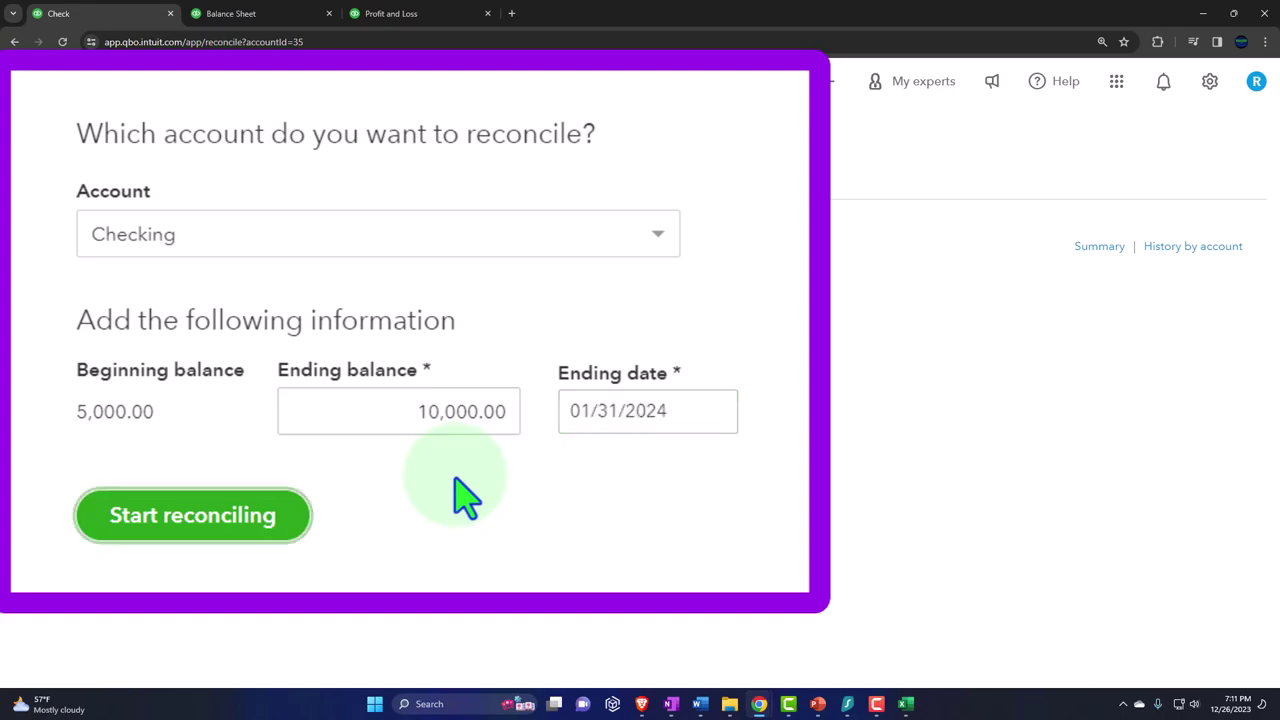
click(153, 560)
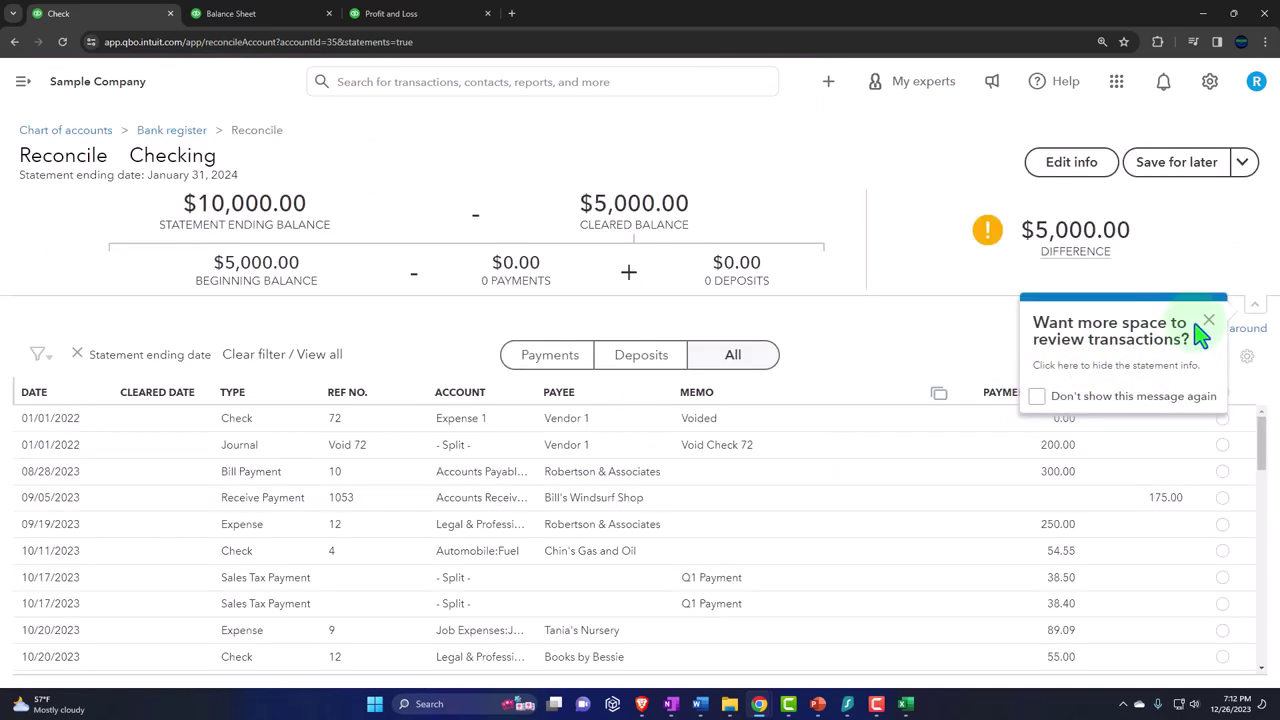
Dismiss the tips and mark the Void 72 journal, 200.00 Void 73 deposit and 0.00 row cleared.
click(1208, 320)
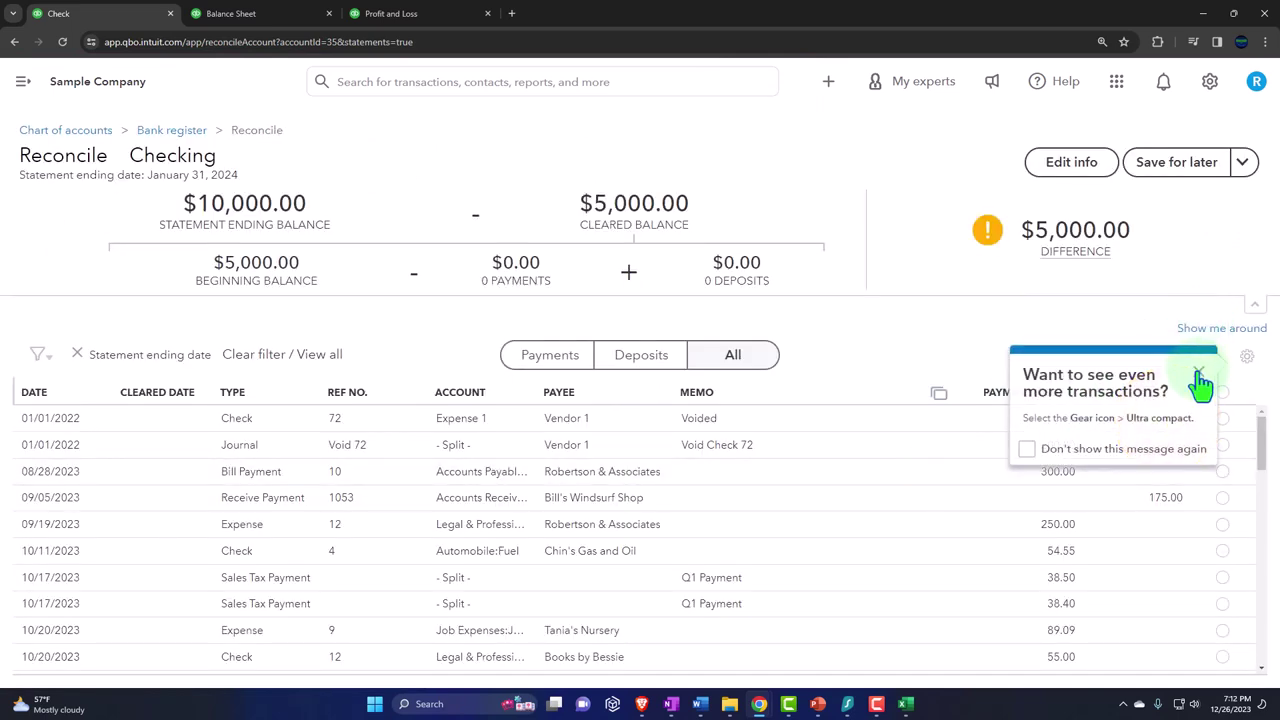
click(1199, 372)
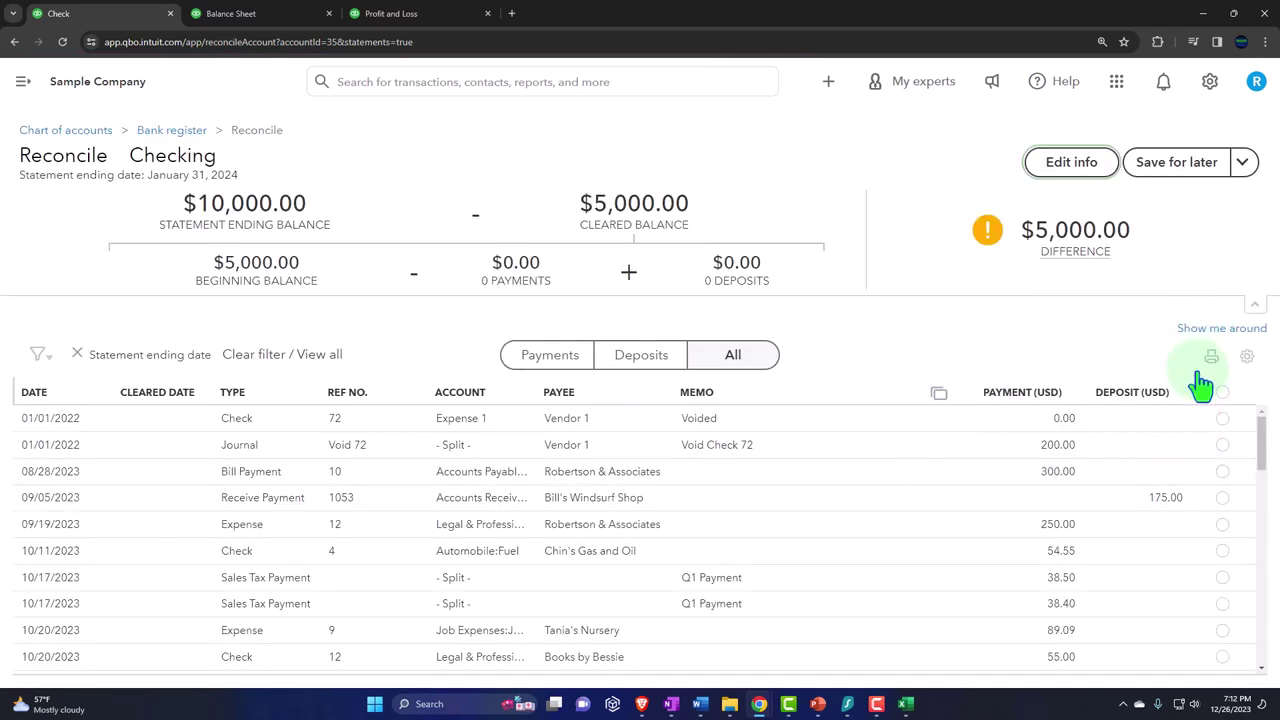
click(1222, 445)
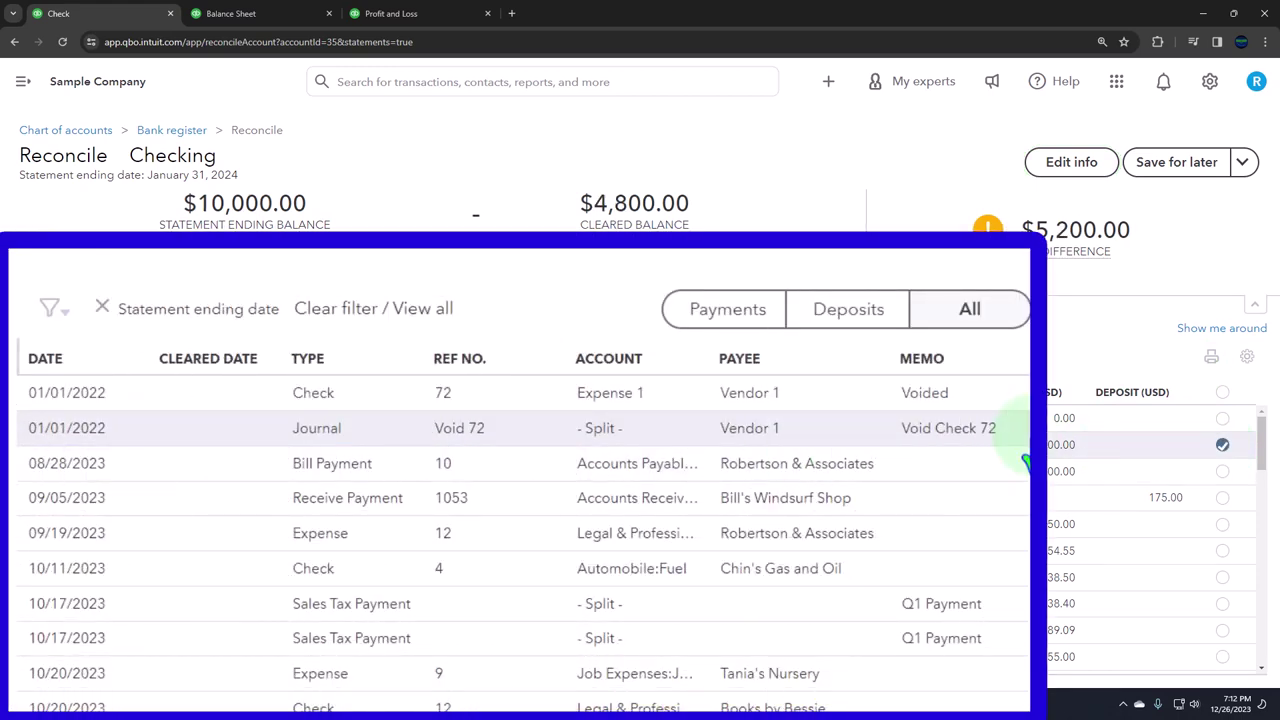
scroll(1025, 462, down, 10)
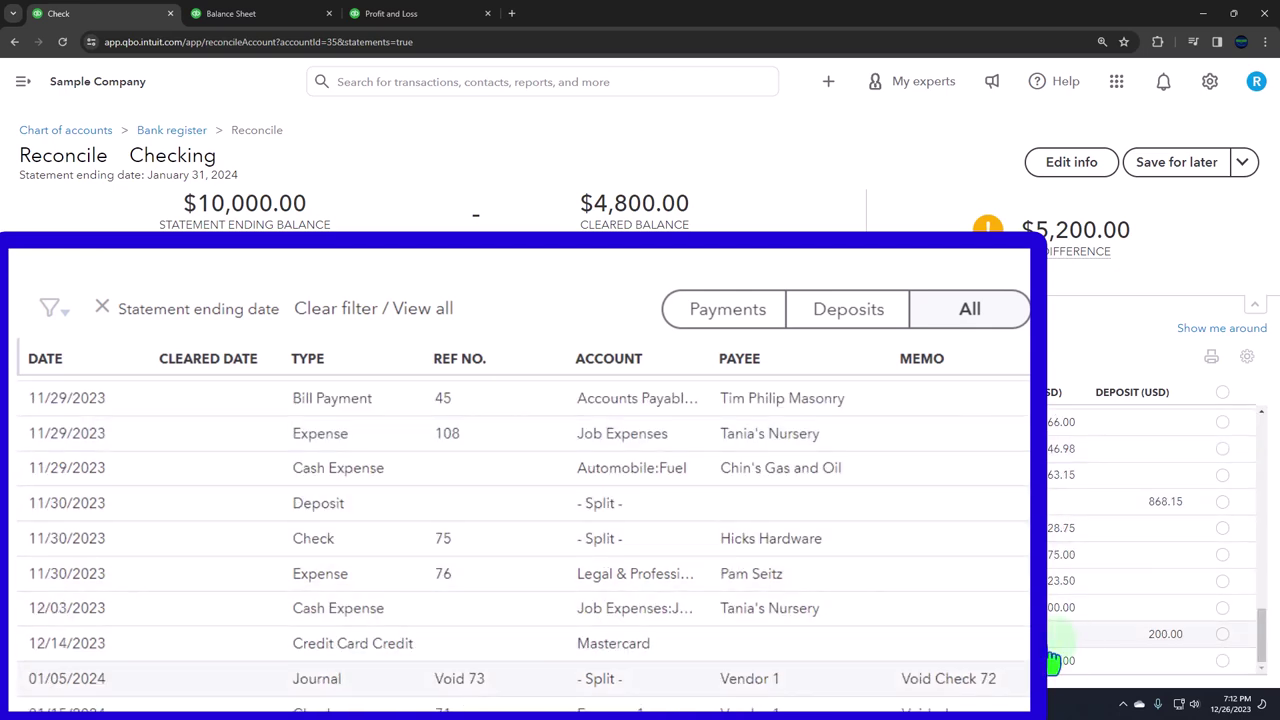
click(1223, 636)
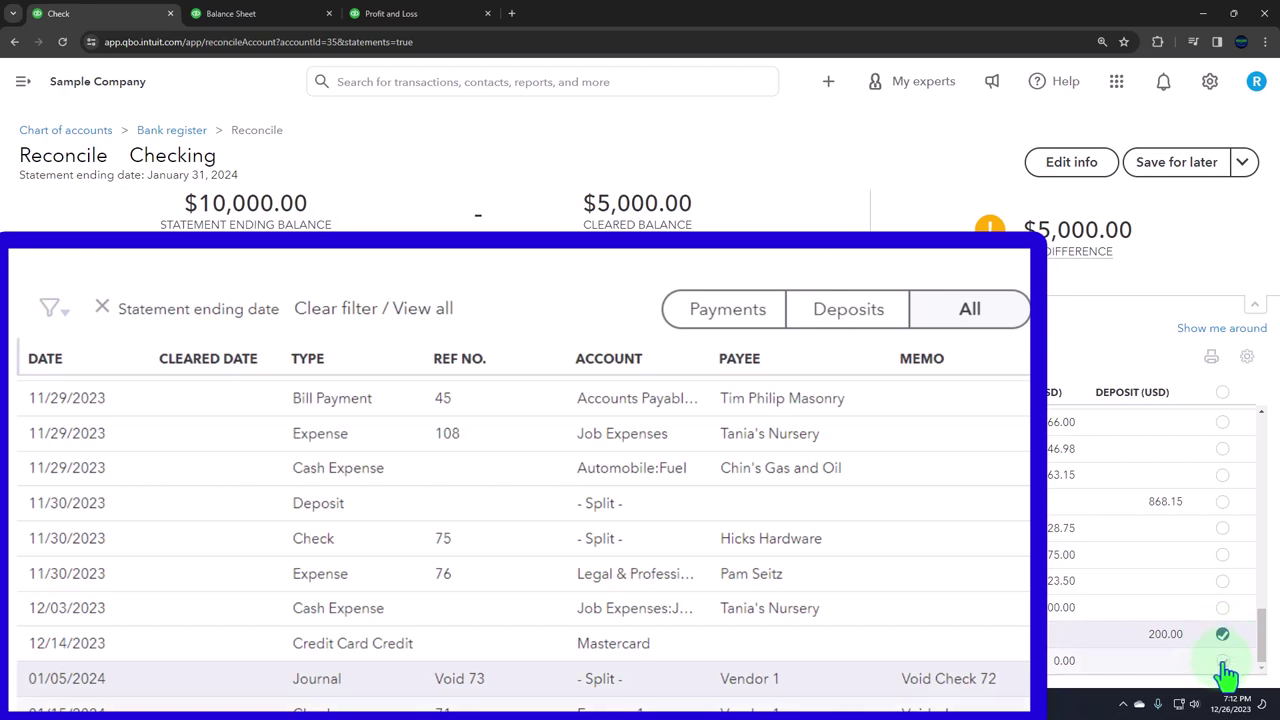
click(1223, 662)
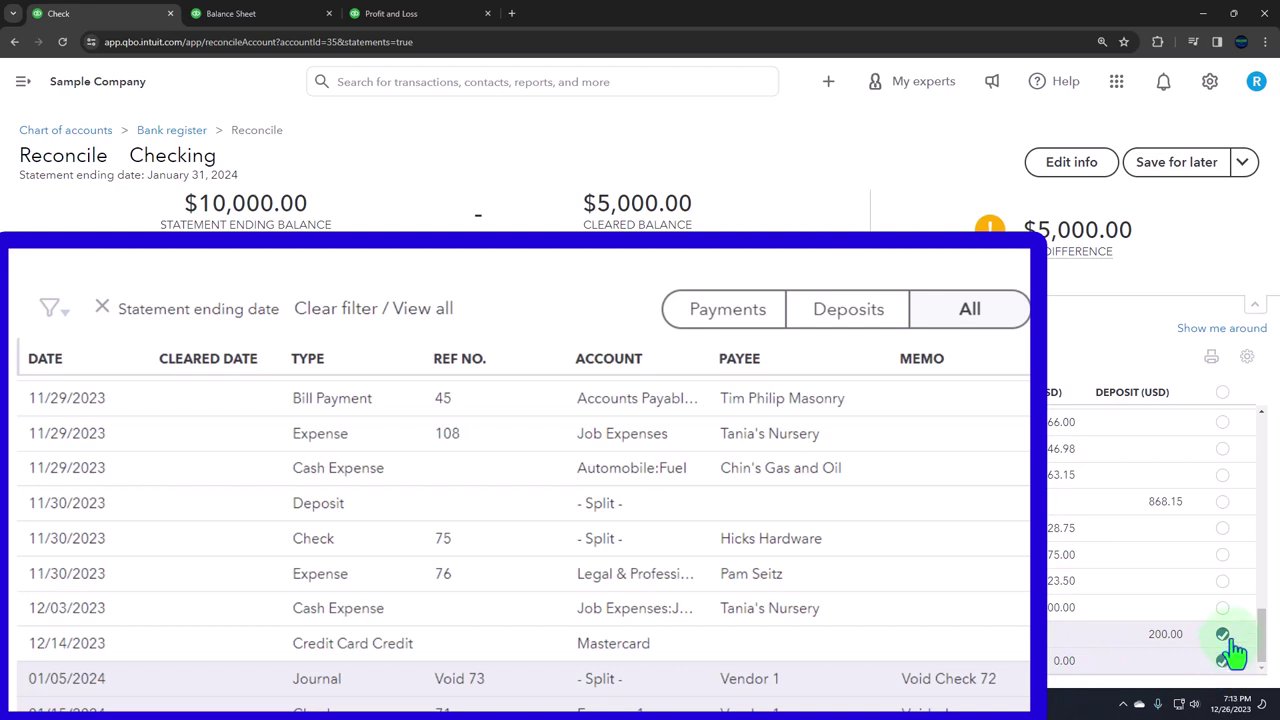
scroll(1233, 651, up, 10)
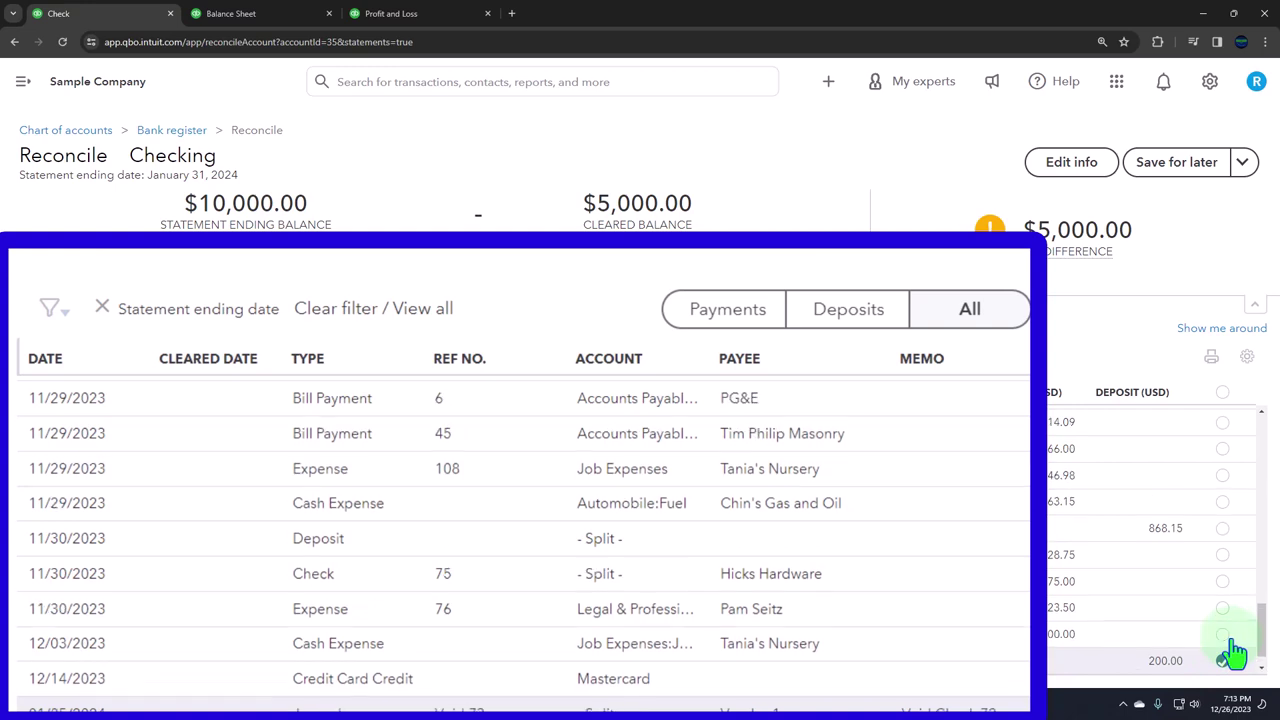
click(1221, 444)
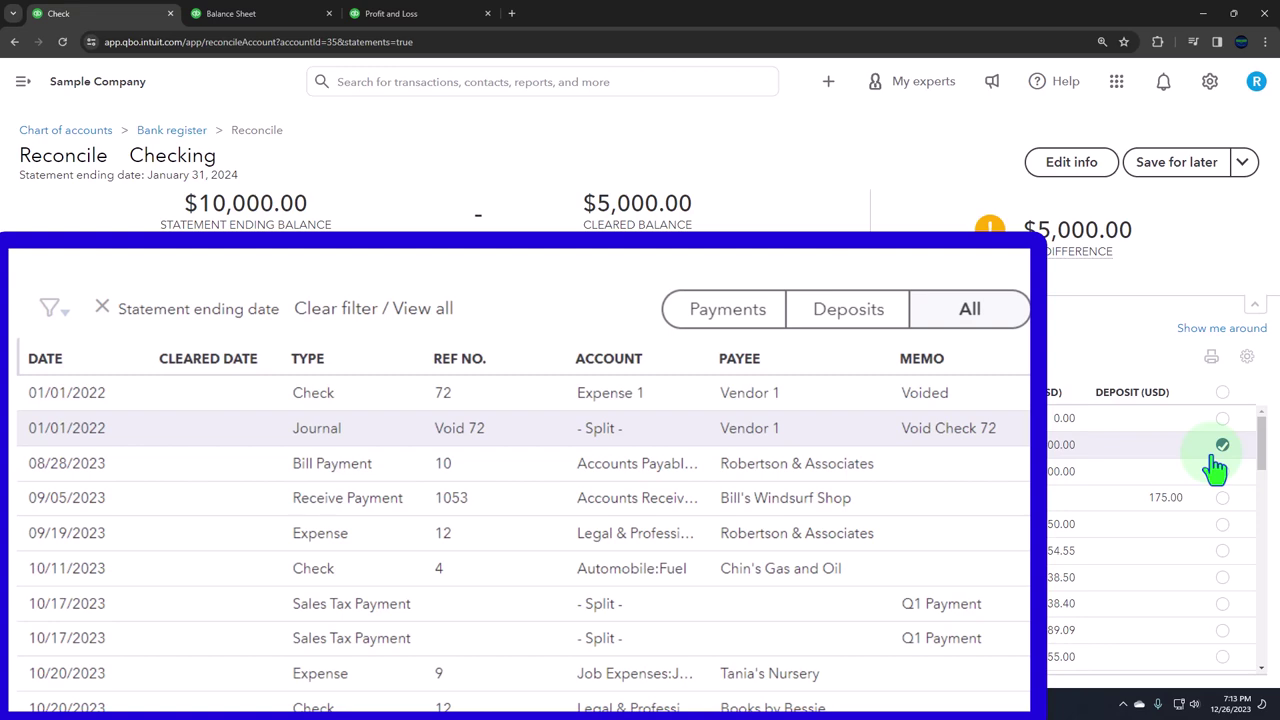
scroll(1215, 465, down, 10)
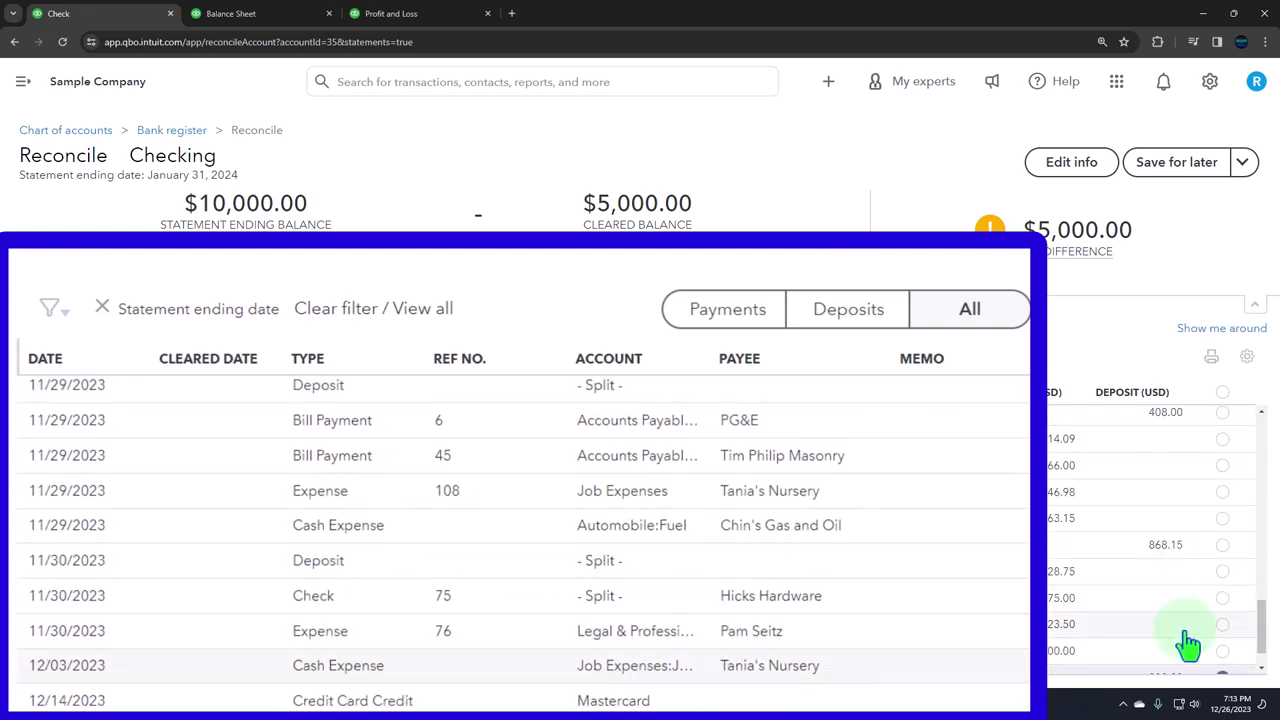
scroll(1188, 645, down, 1)
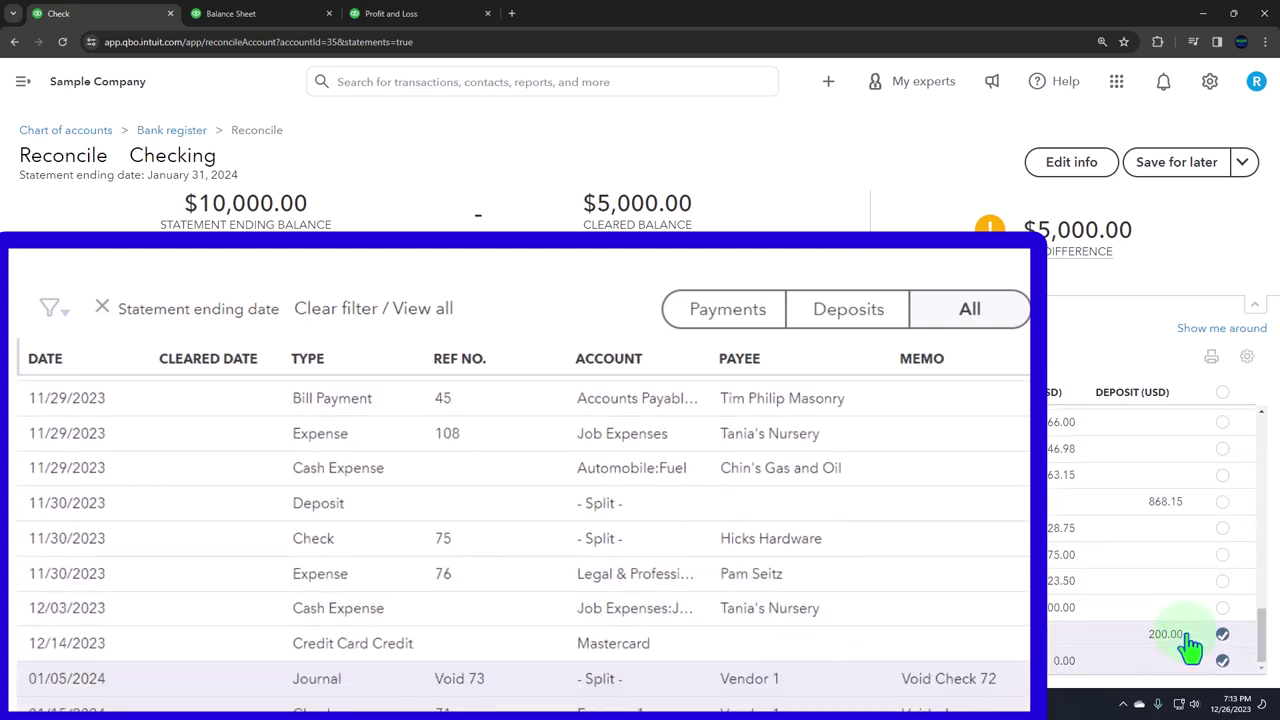
scroll(1188, 645, up, 11)
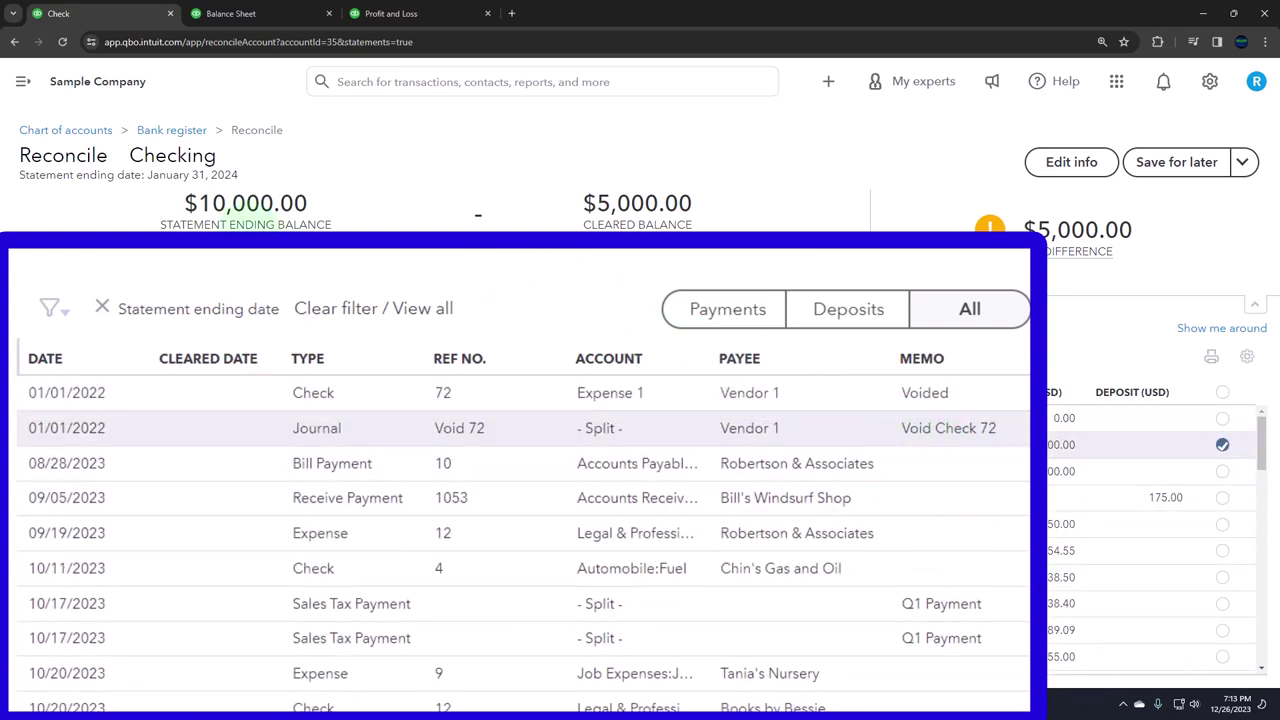
Expand the left navigation menu and scroll down to the 01/05/2024 Void 73 journal entry.
click(22, 82)
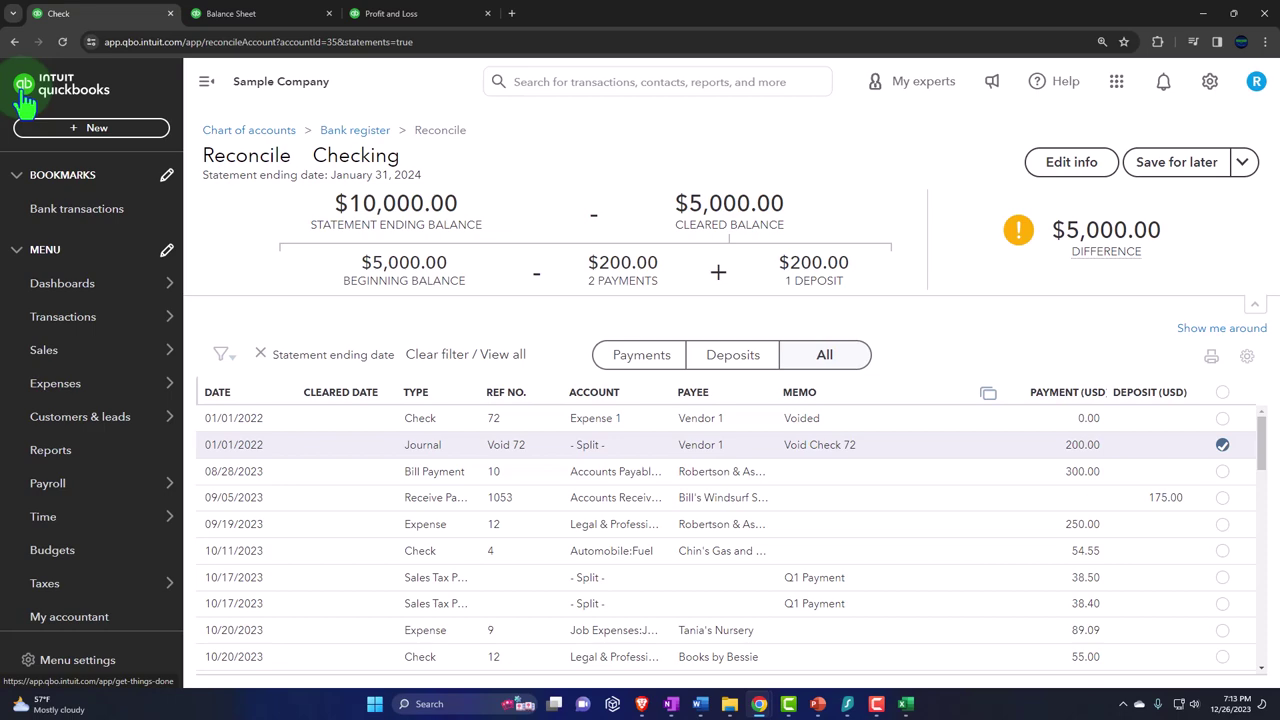
scroll(730, 440, down, 10)
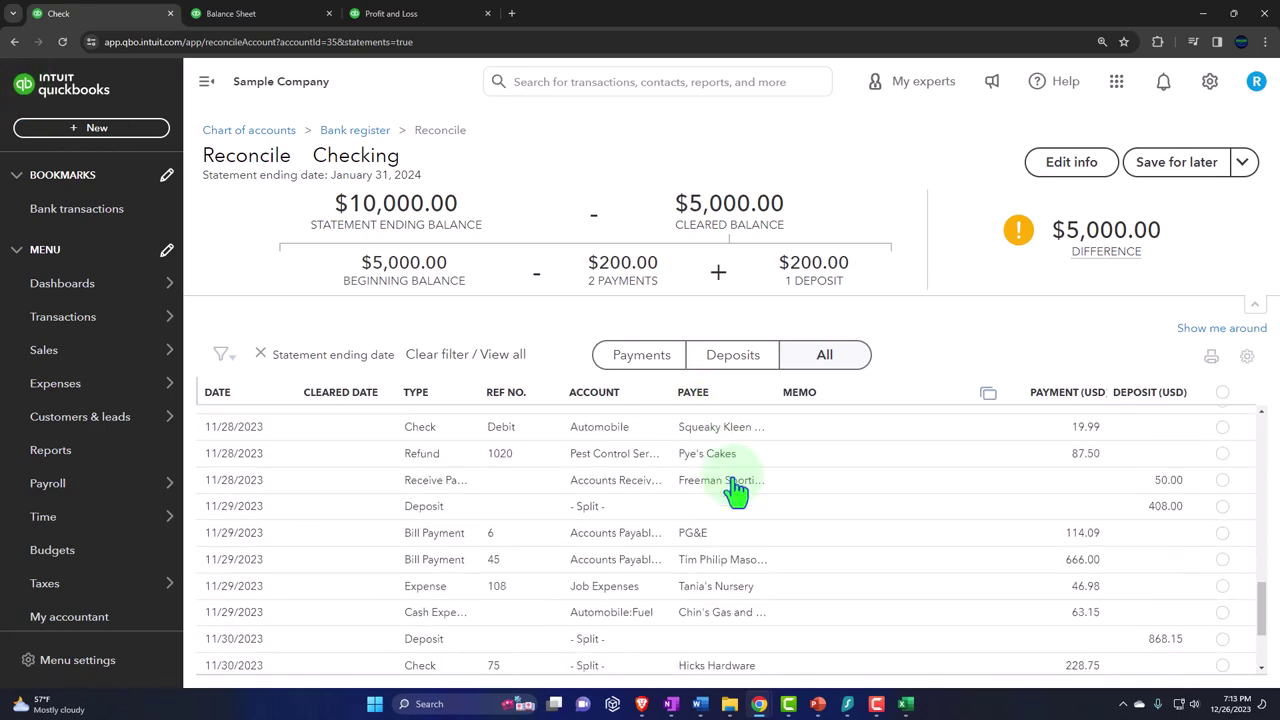
scroll(735, 490, down, 2)
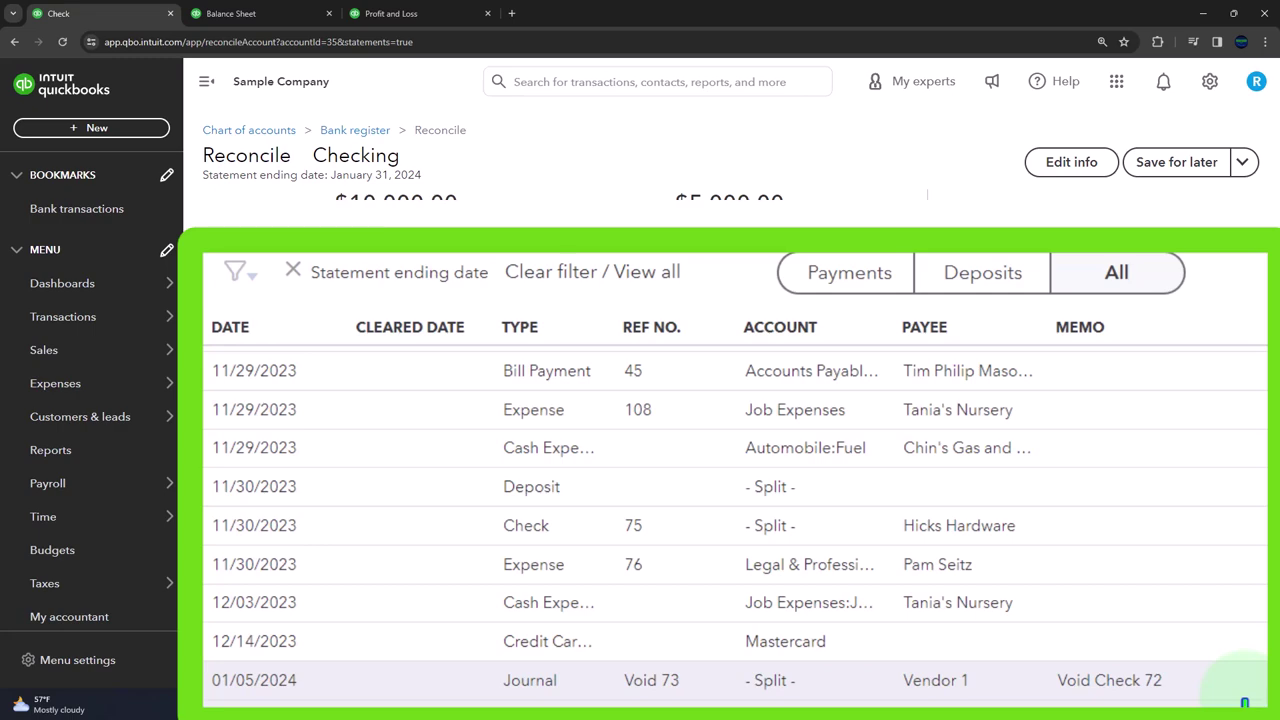
In Excel, compare the 200 Equity row against the Income through Expense rows, then return to Chrome.
click(904, 704)
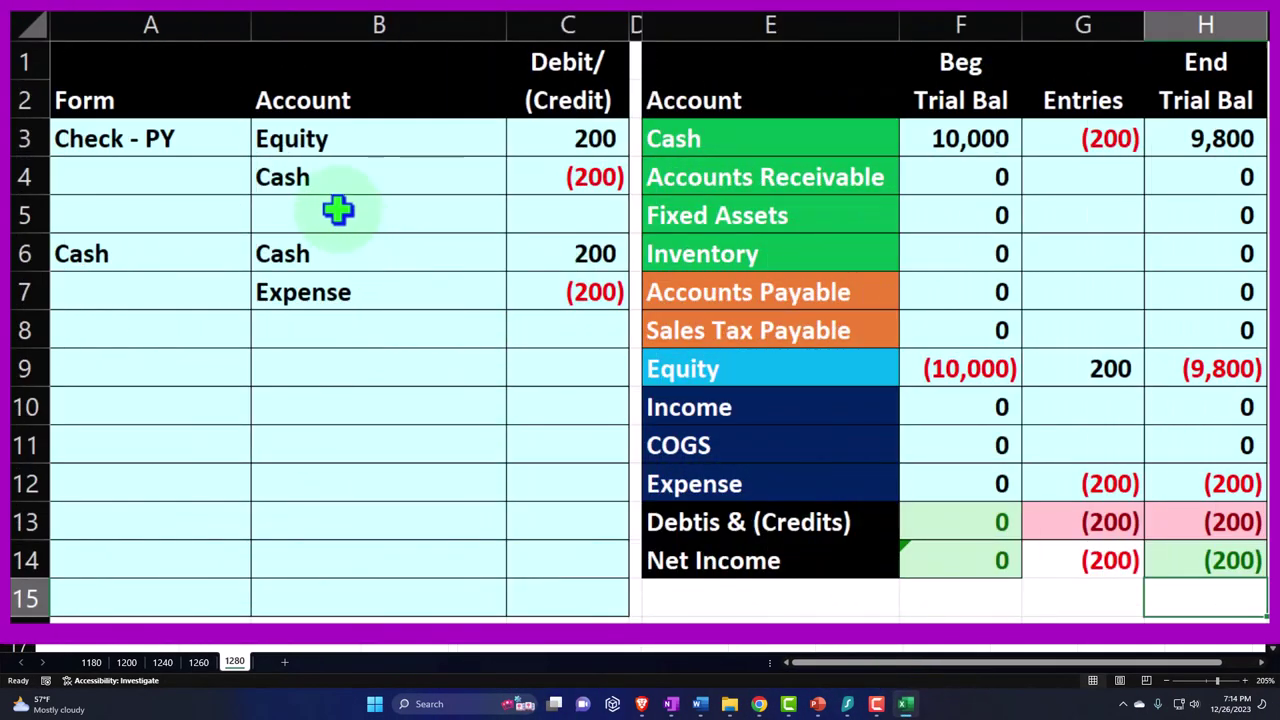
mouse_move(880, 407)
mouse_down()
mouse_move(1217, 466)
mouse_move(1220, 478)
mouse_up()
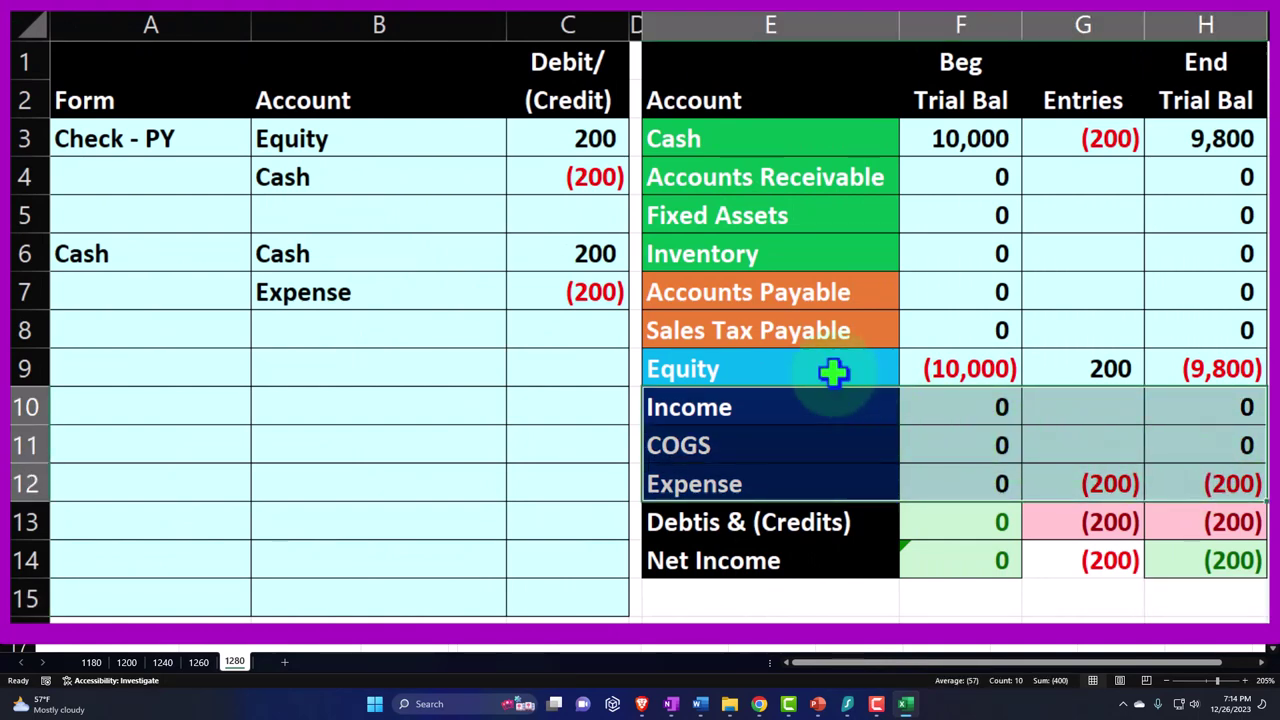
drag(831, 371, 1197, 368)
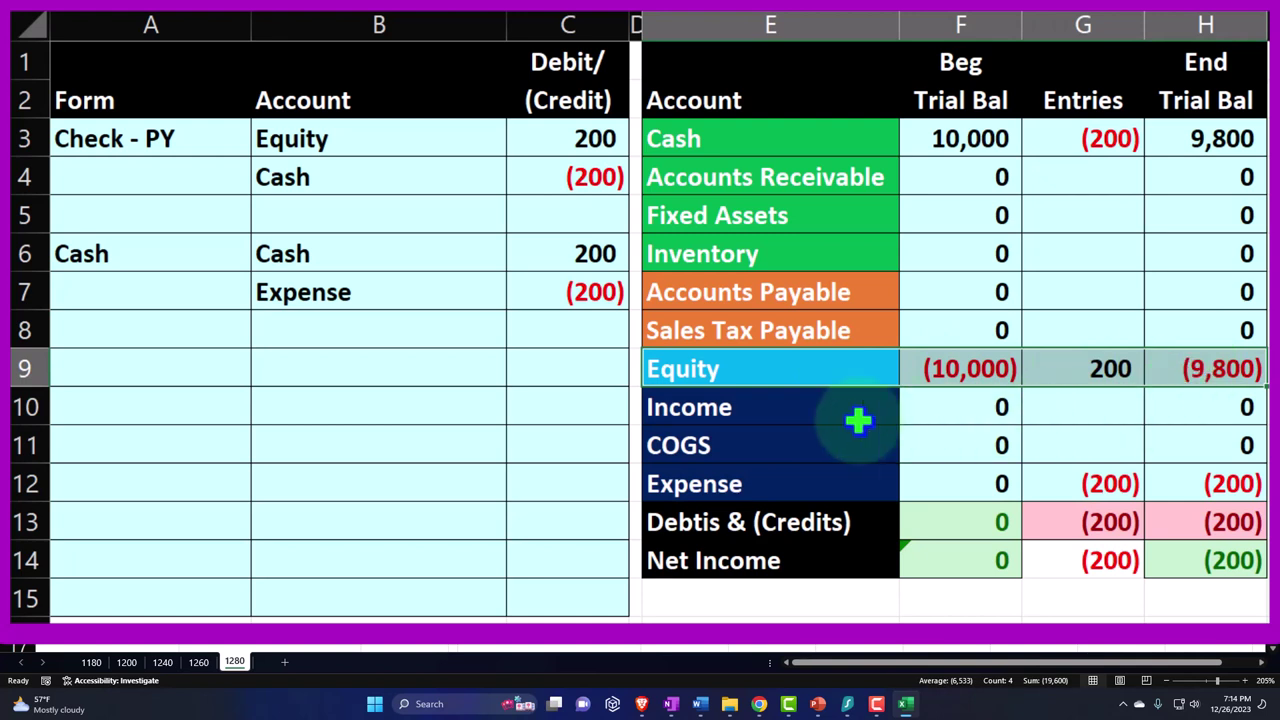
drag(857, 420, 1228, 470)
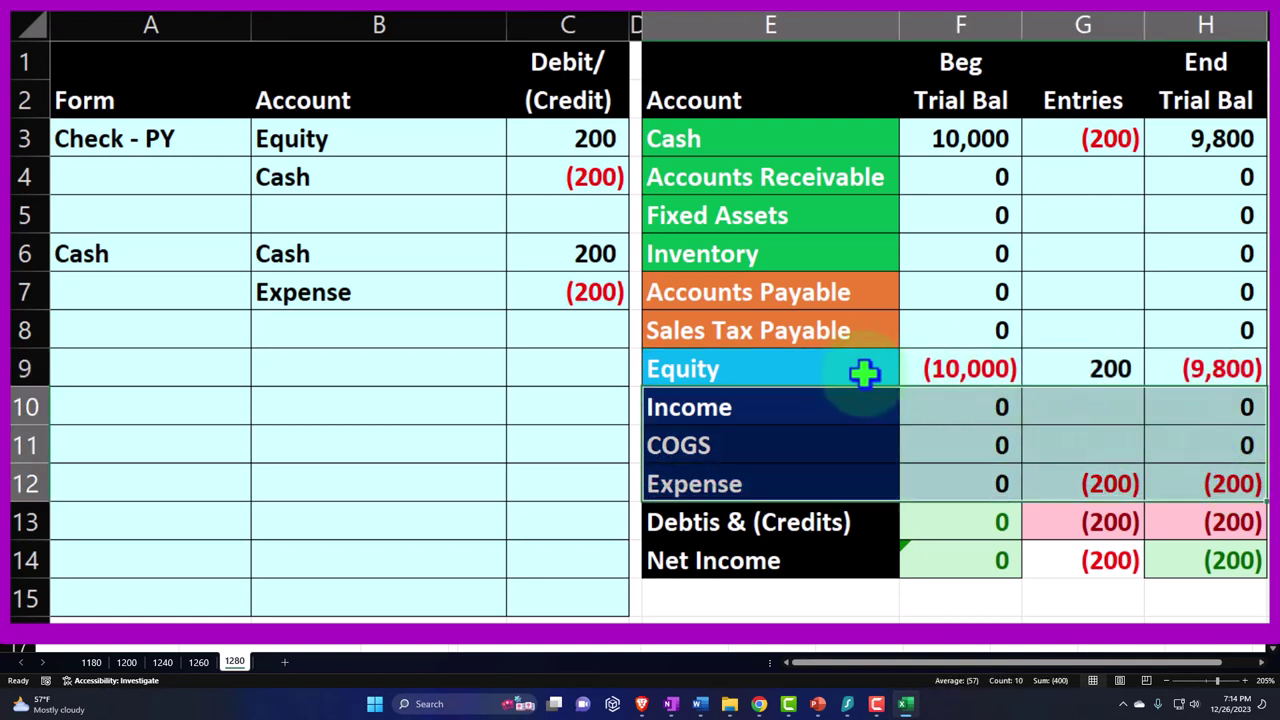
drag(863, 371, 1183, 369)
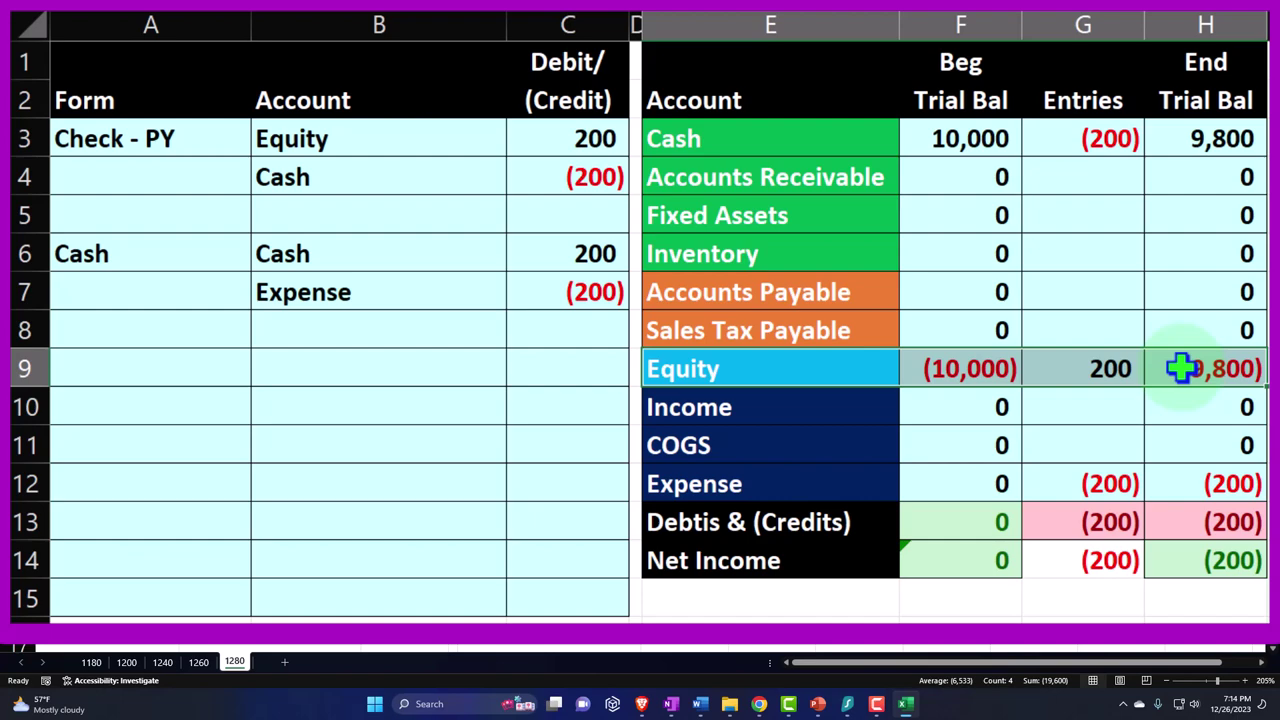
click(1203, 12)
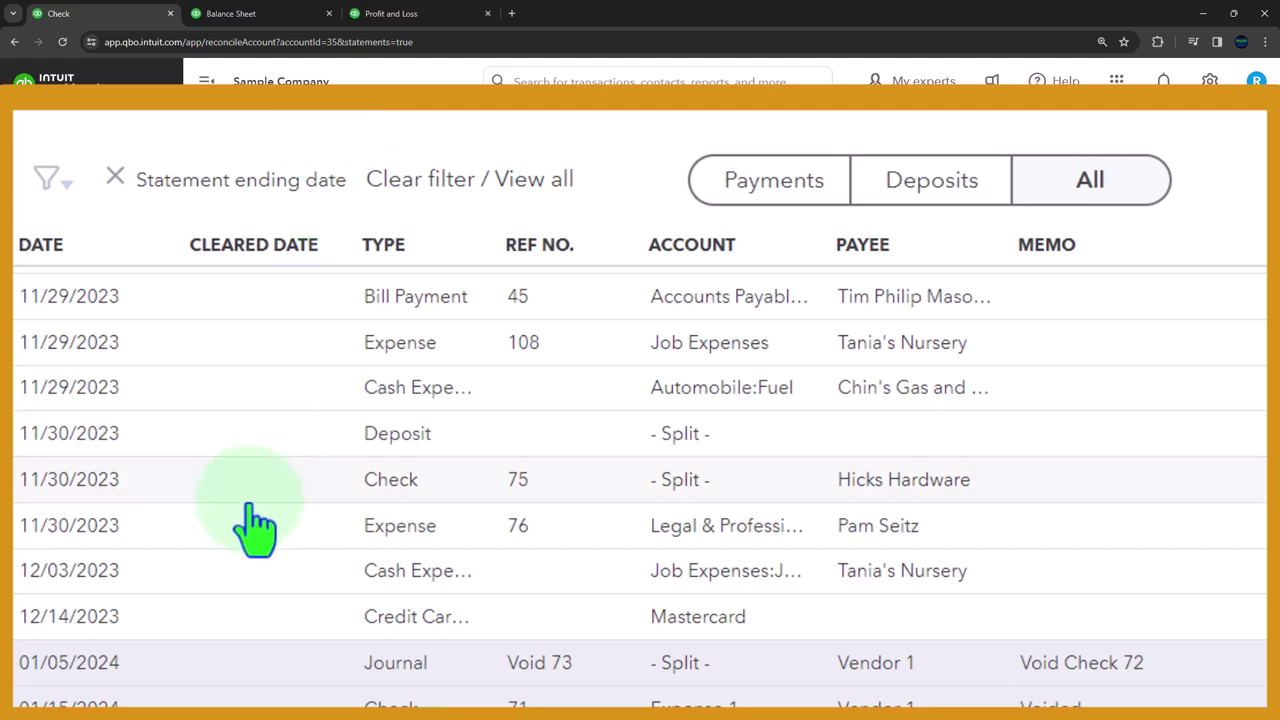
scroll(255, 525, up, 15)
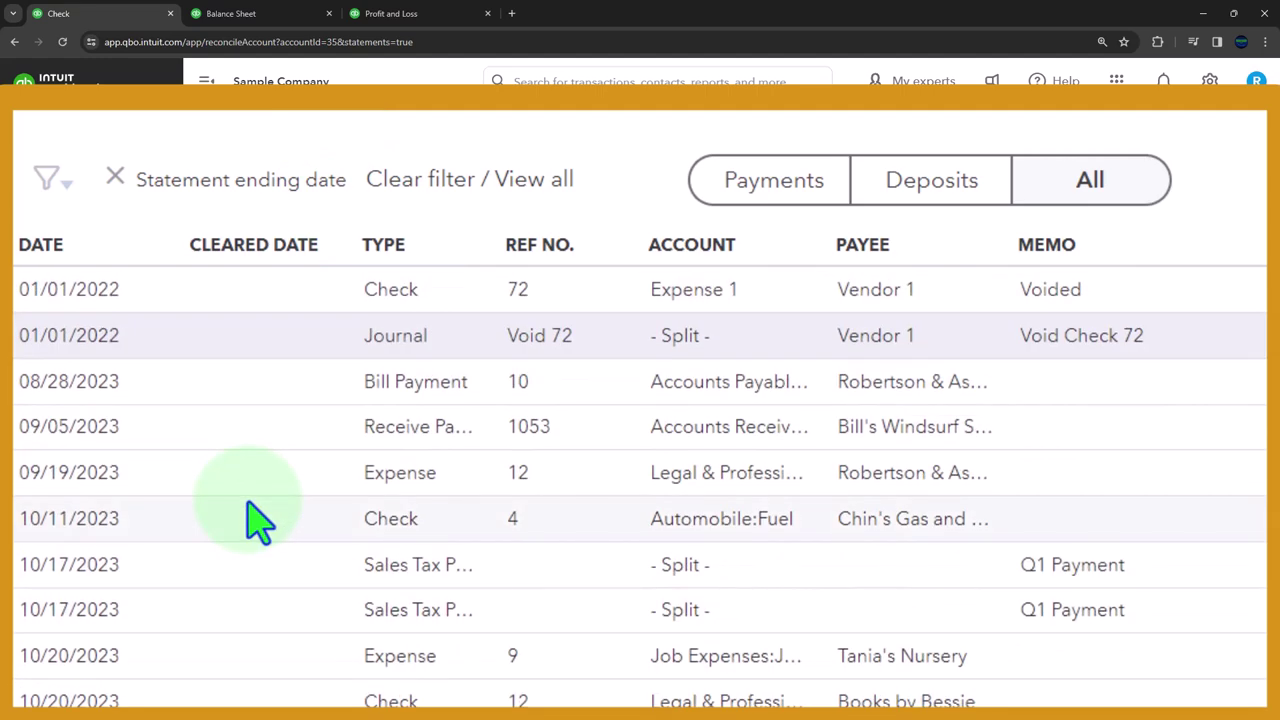